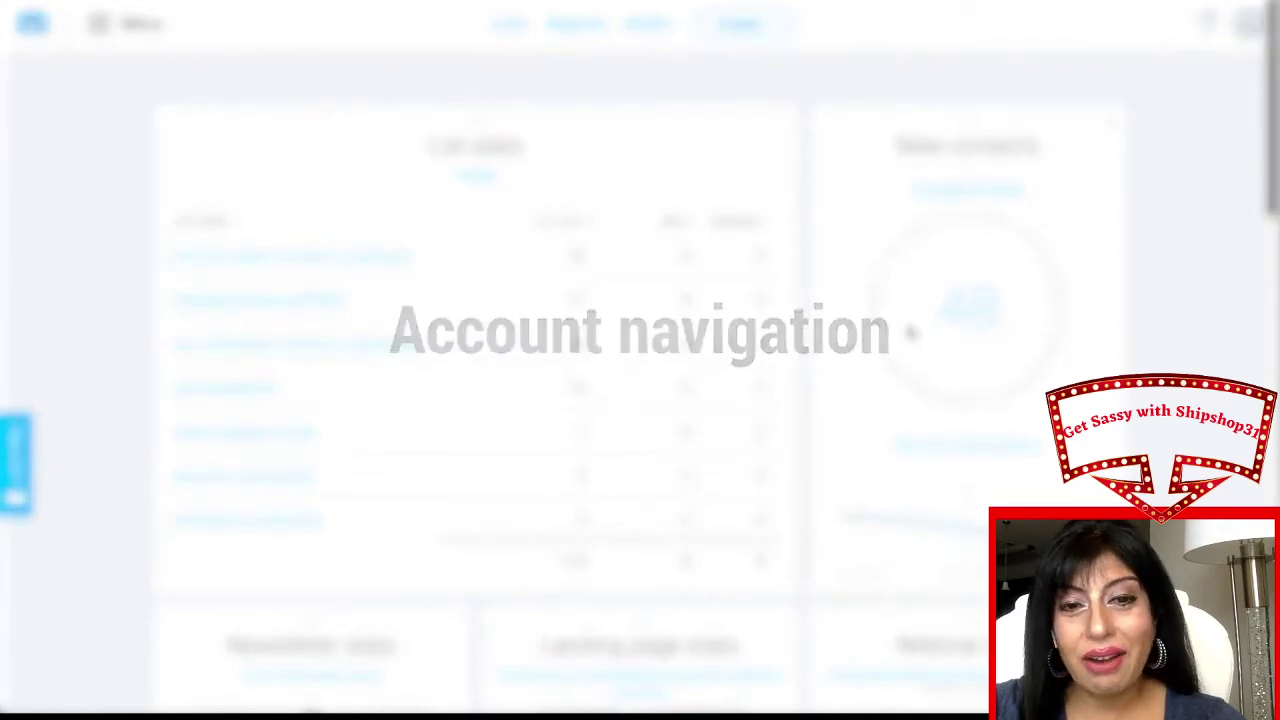
# Look over the dashboard widgets from list stats down to quick actions.
pyautogui.scroll(-5, 909, 330)
pyautogui.scroll(-3, 909, 330)
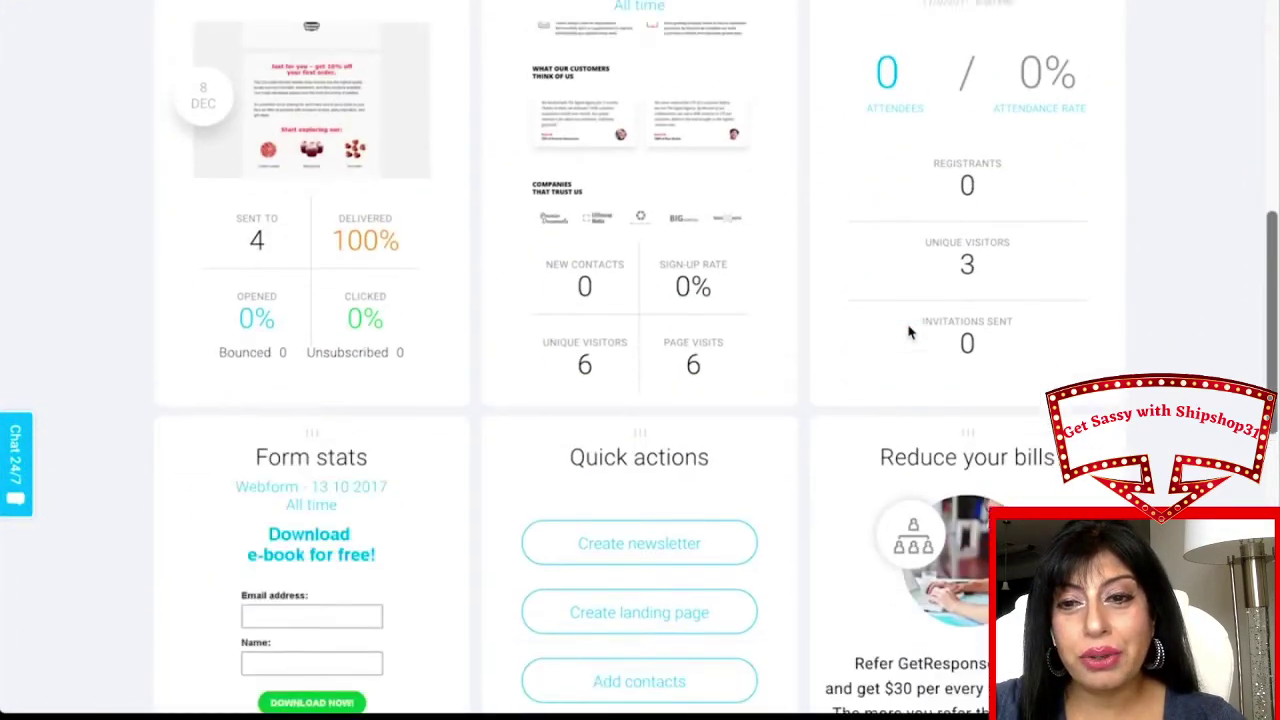
pyautogui.scroll(7, 909, 330)
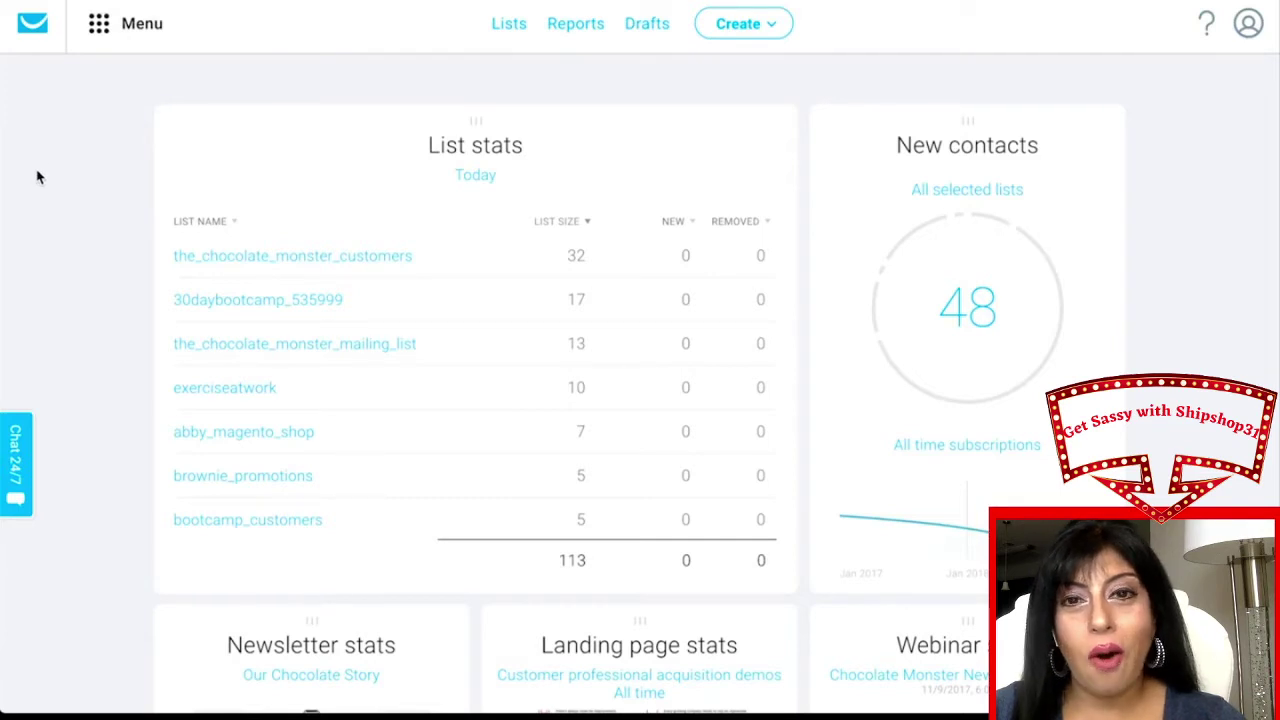
# Examine the communication tools, growth tools and file and integration options offered in the main navigation.
pyautogui.click(127, 42)
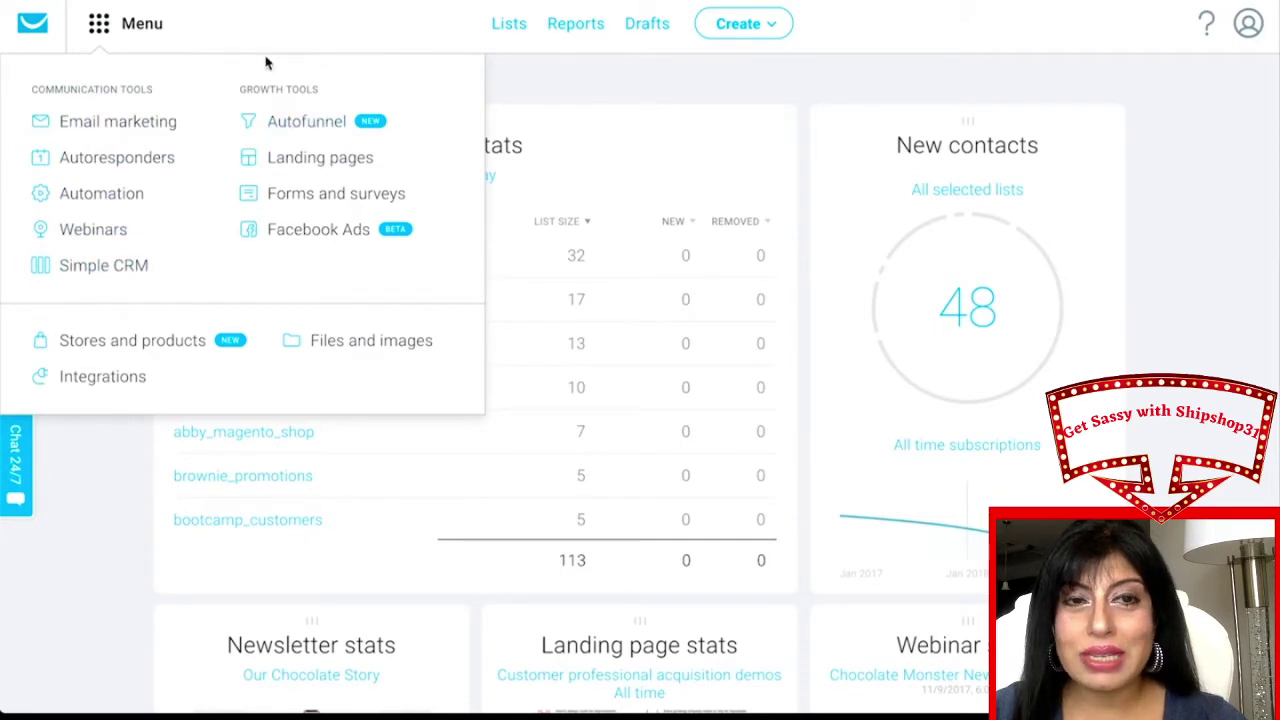
pyautogui.click(367, 52)
pyautogui.click(140, 40)
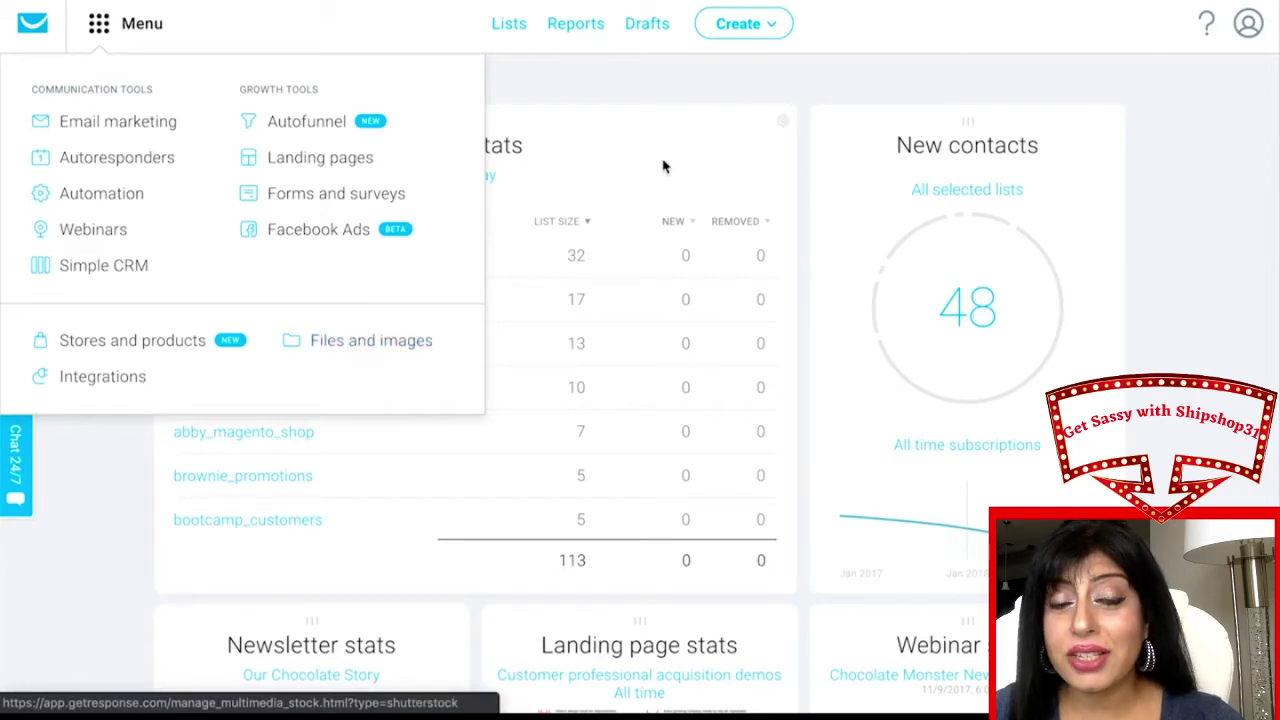
pyautogui.click(570, 88)
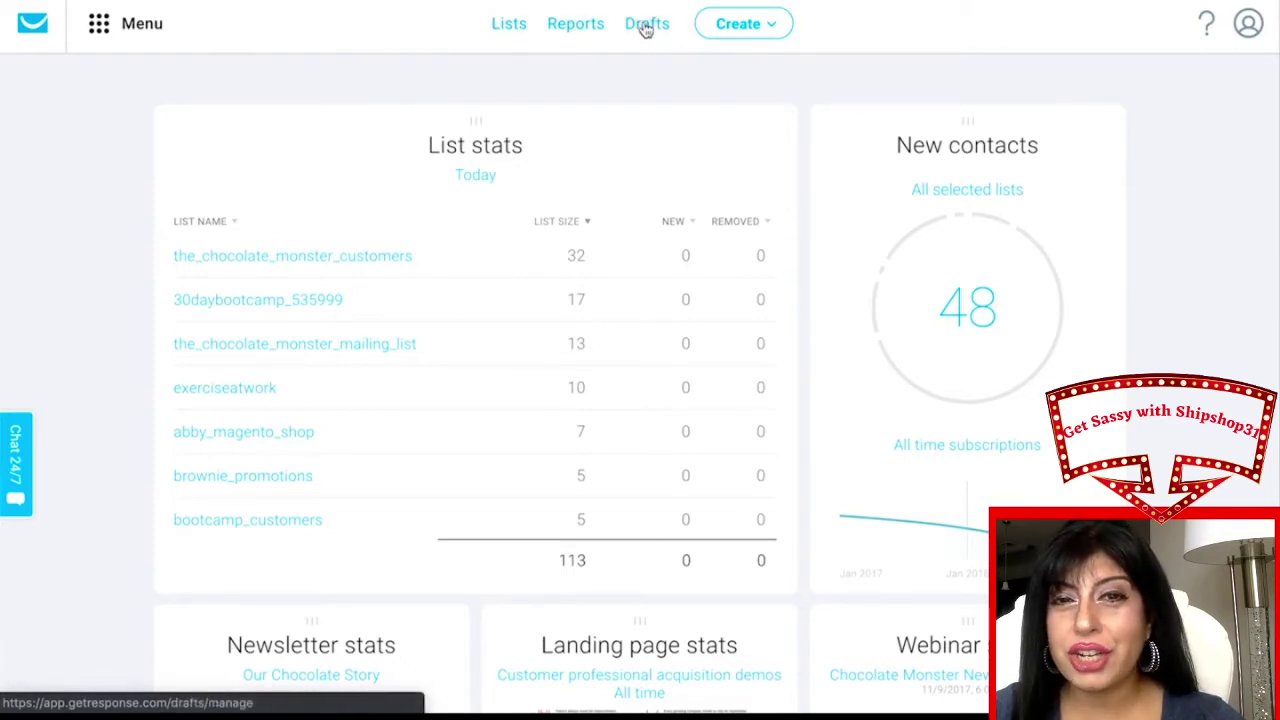
# Review the options for creating new content and the available help and growth resources.
pyautogui.click(766, 35)
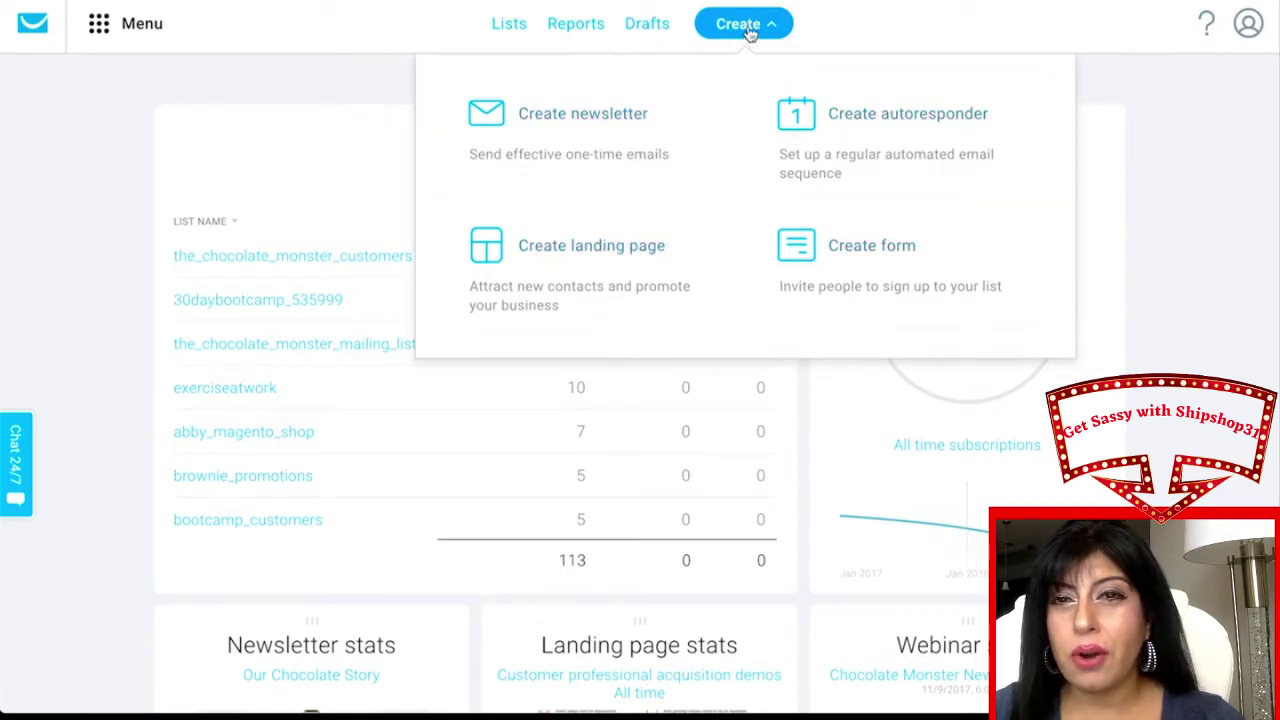
pyautogui.click(860, 34)
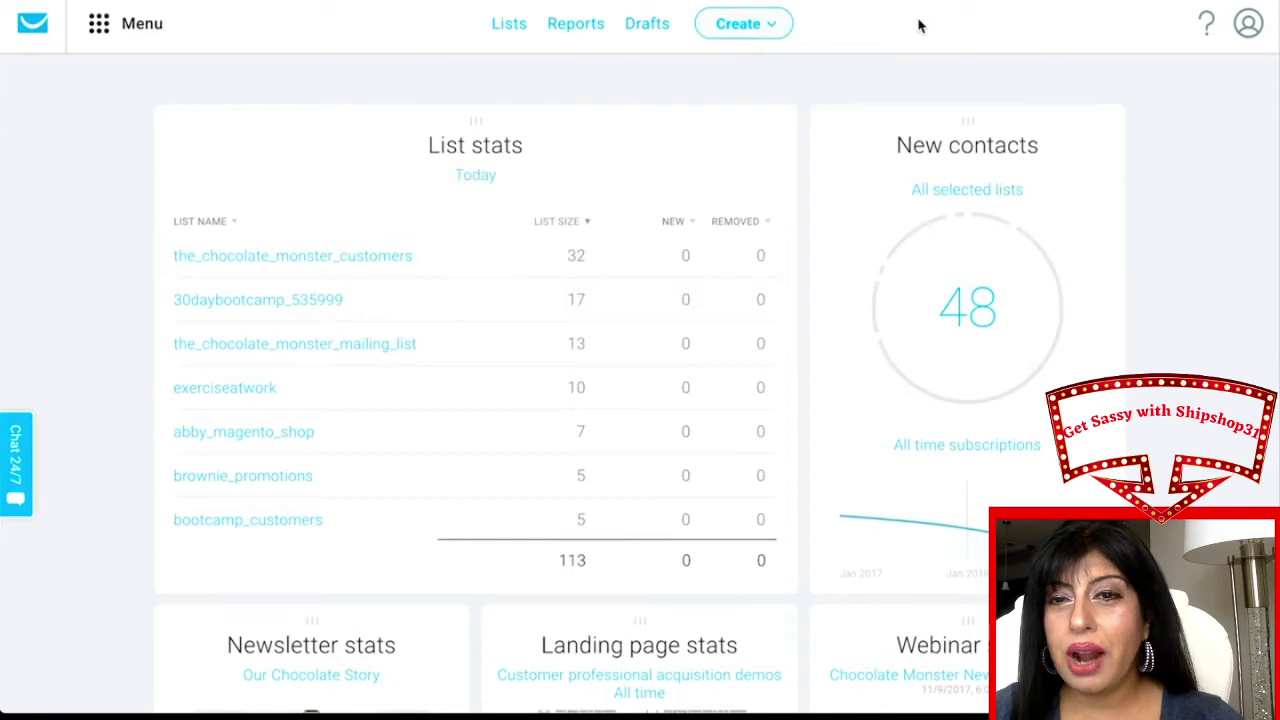
pyautogui.click(104, 24)
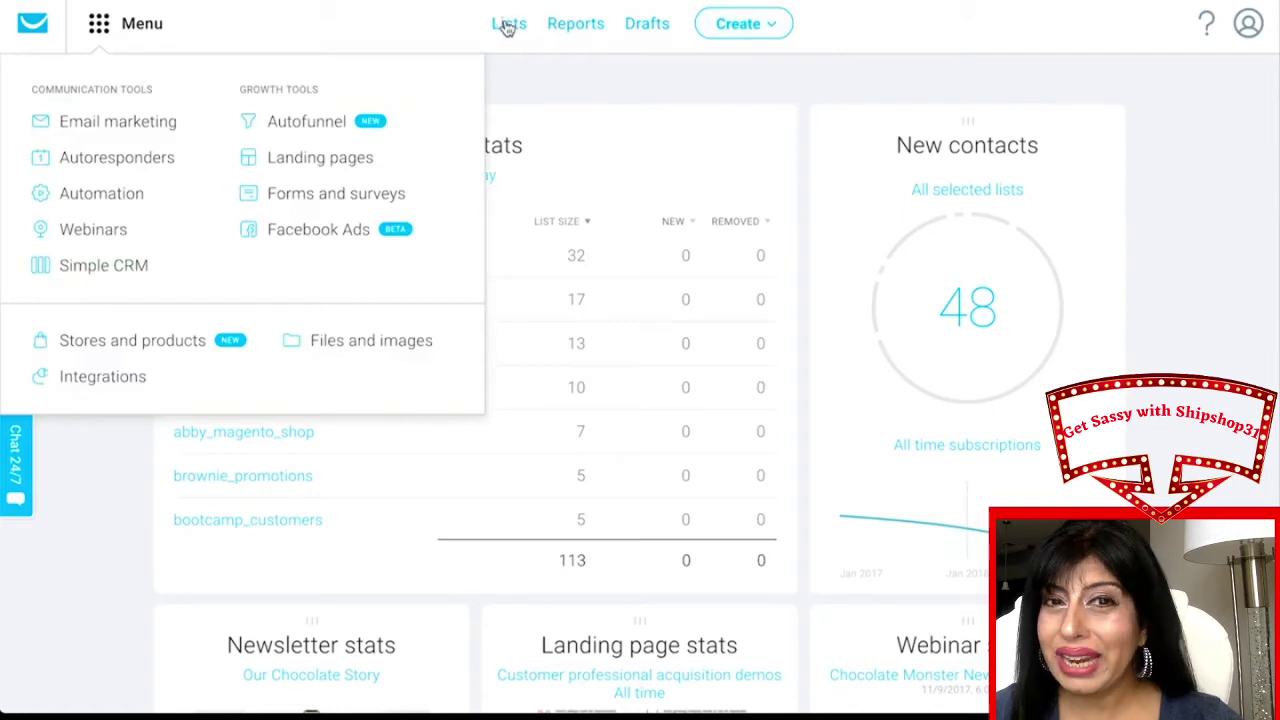
pyautogui.click(862, 40)
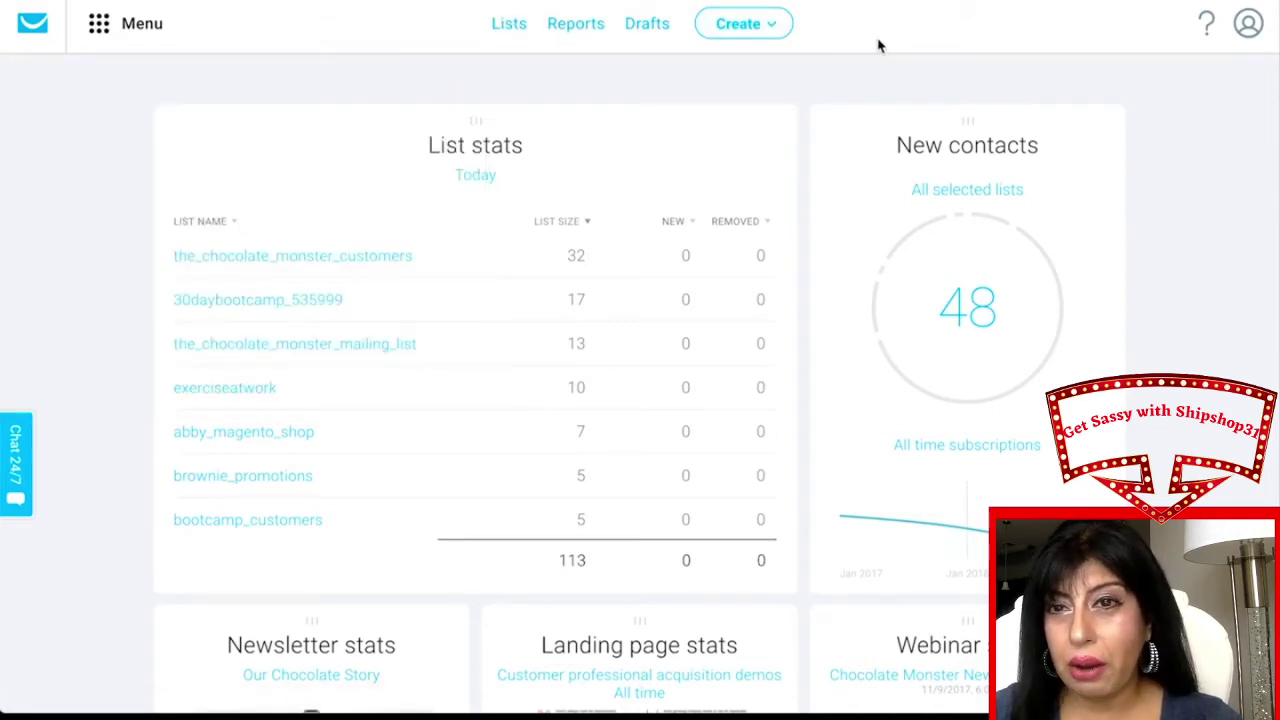
pyautogui.click(1207, 28)
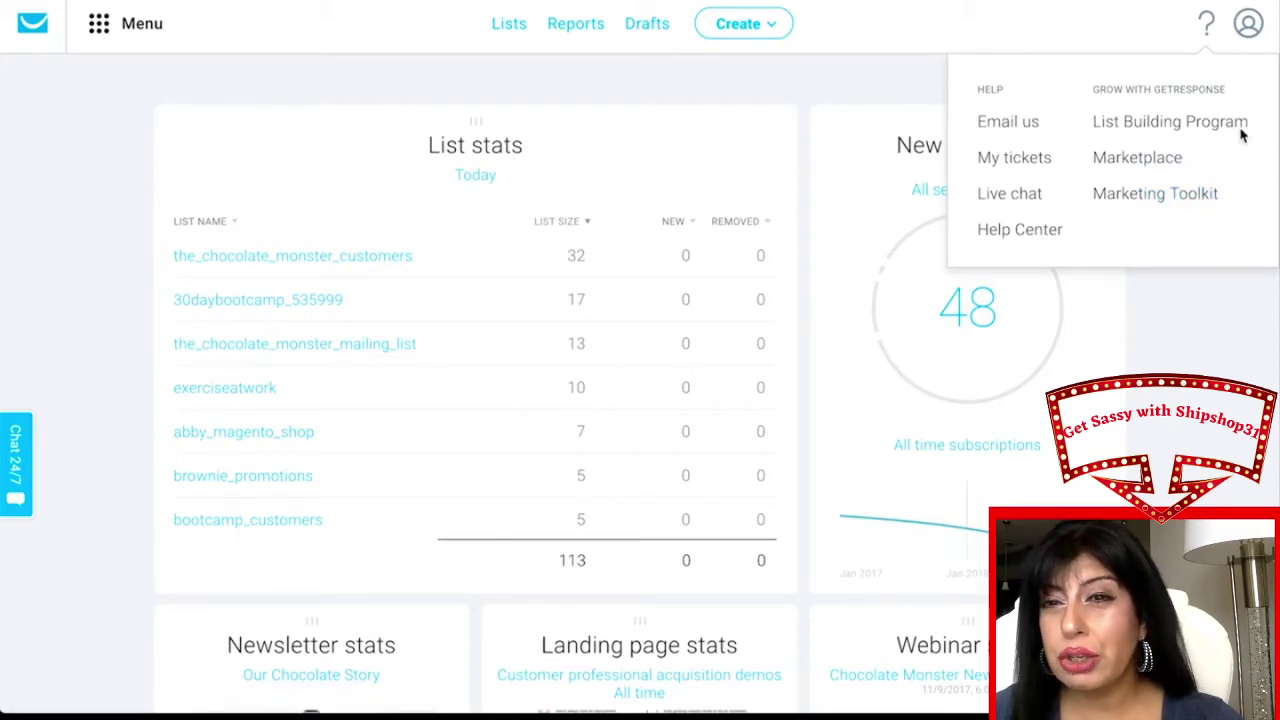
# Open the account management area and view the account details page.
pyautogui.click(1252, 24)
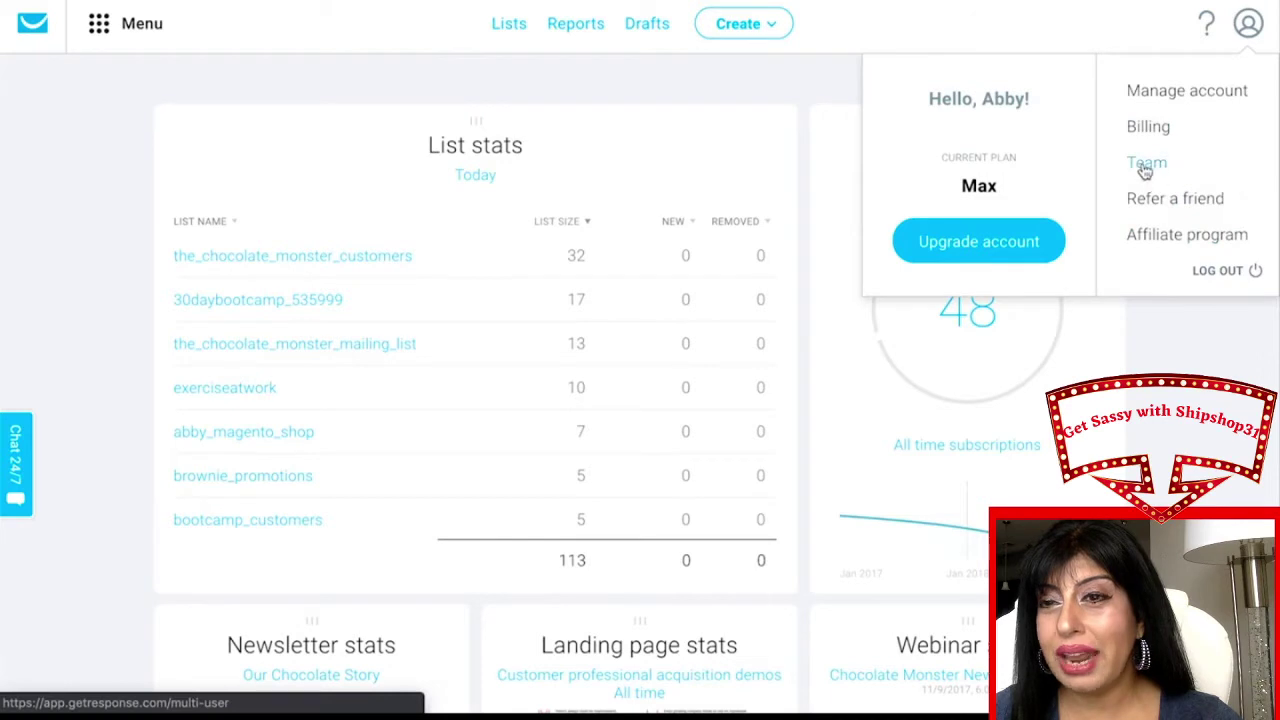
pyautogui.click(1145, 104)
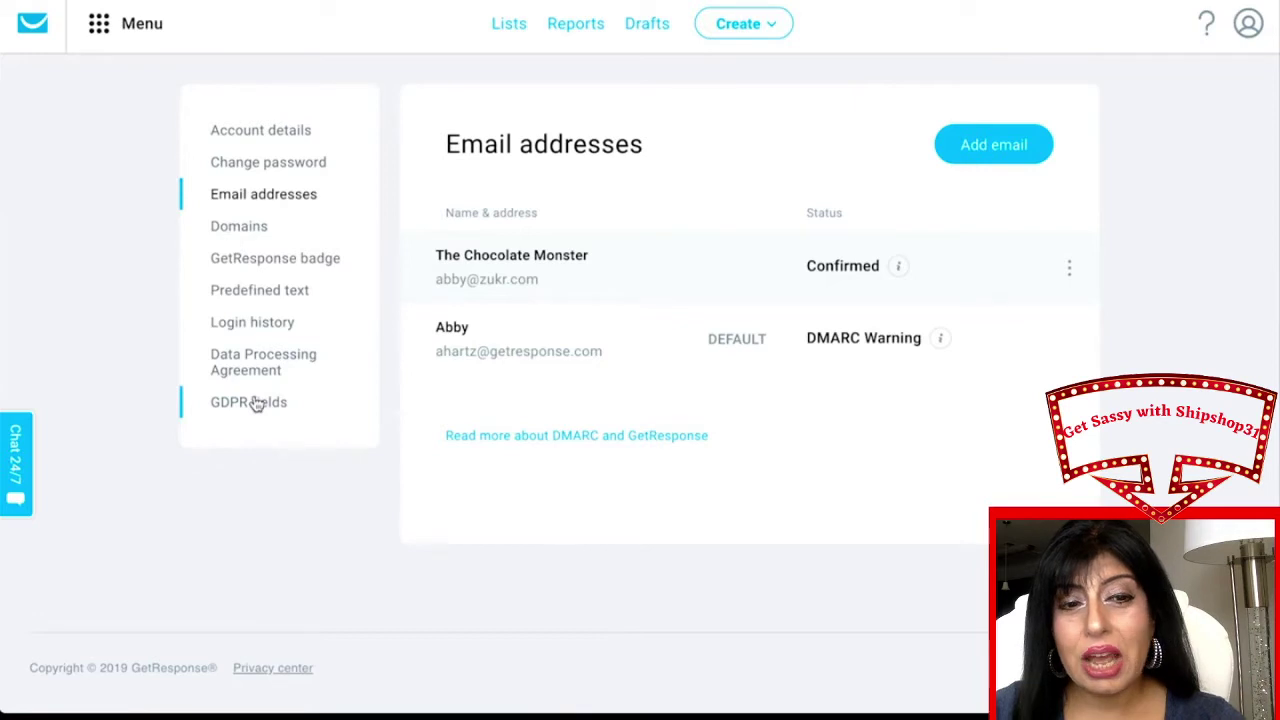
pyautogui.click(285, 134)
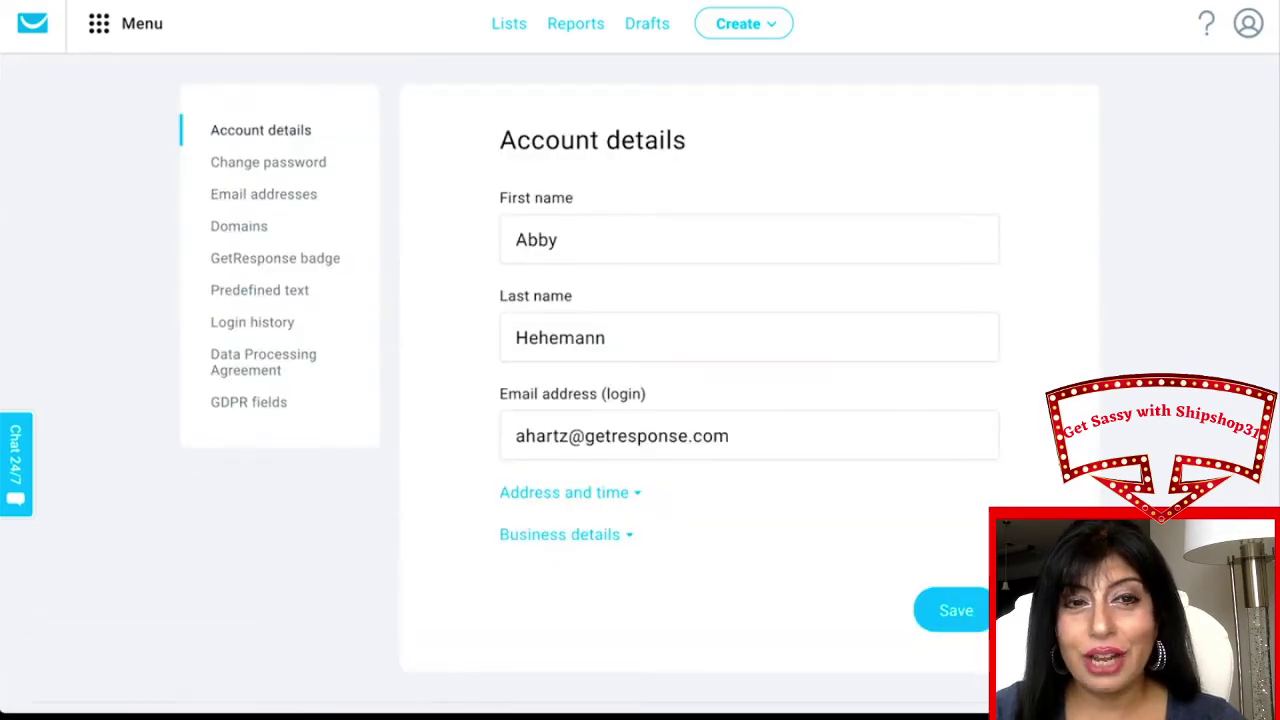
pyautogui.scroll(-1, 620, 222)
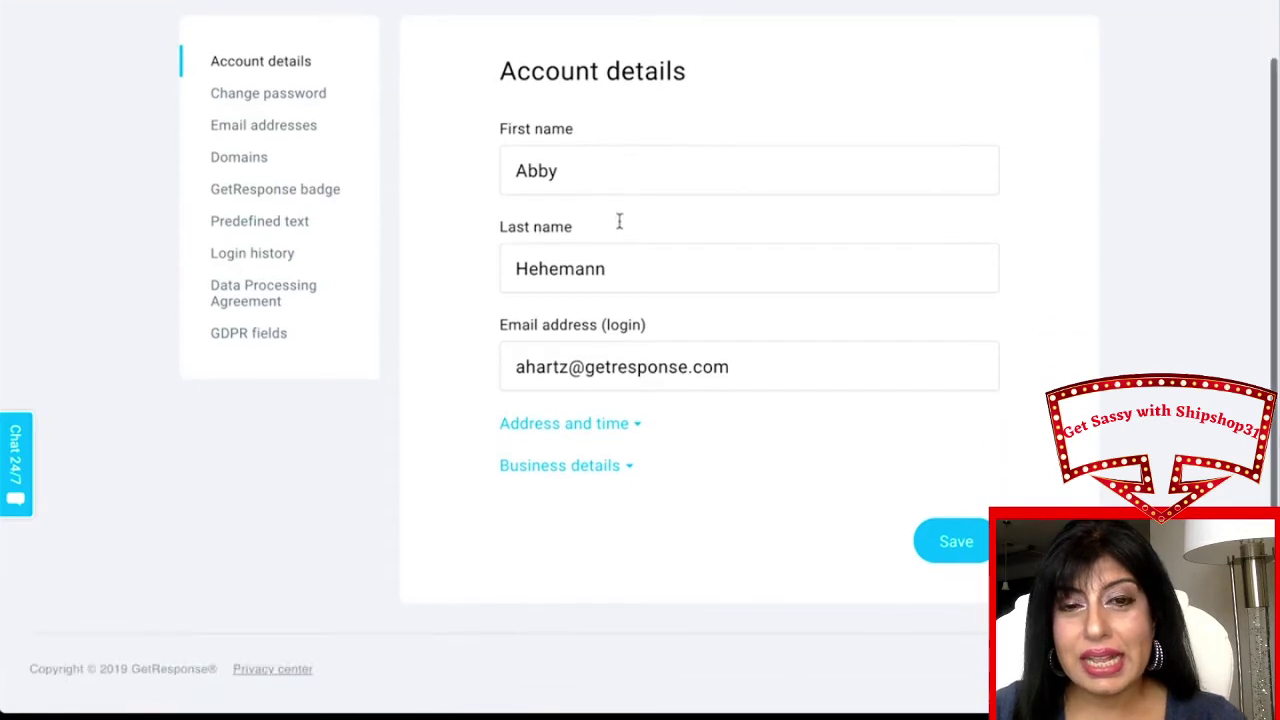
pyautogui.scroll(1, 619, 221)
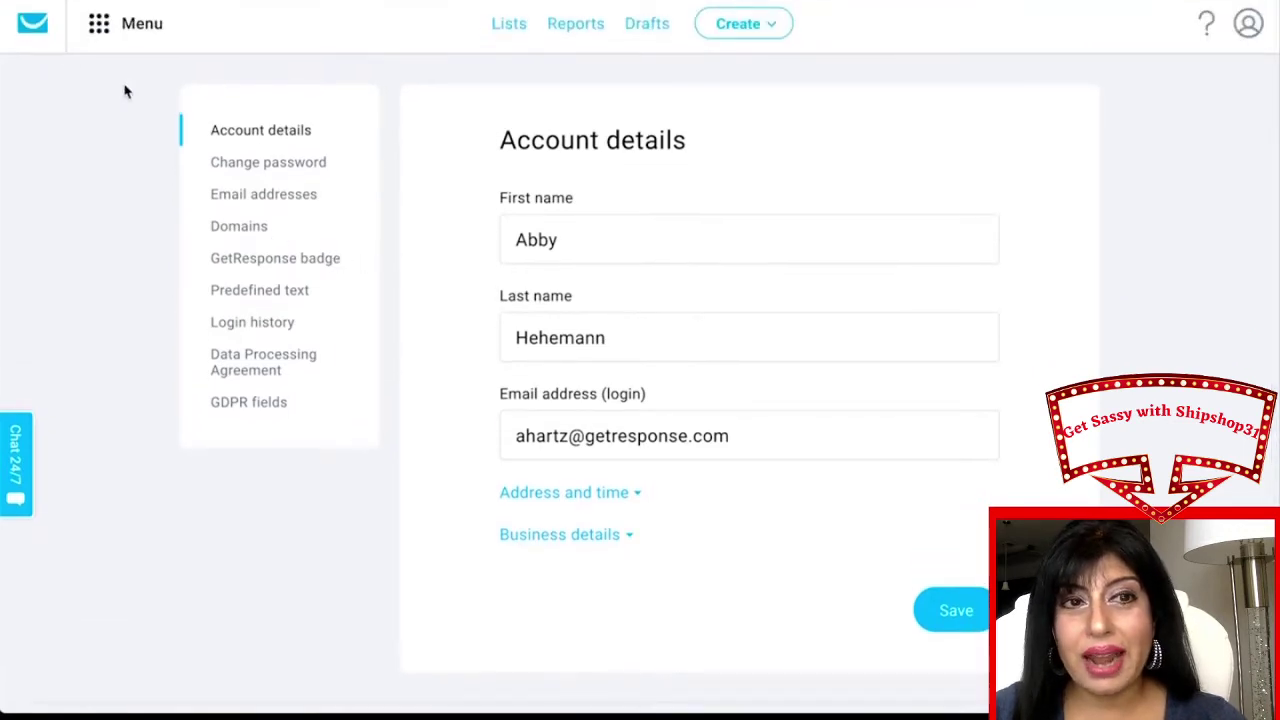
# Return to the dashboard and look over its list stats and new contacts widgets.
pyautogui.click(27, 33)
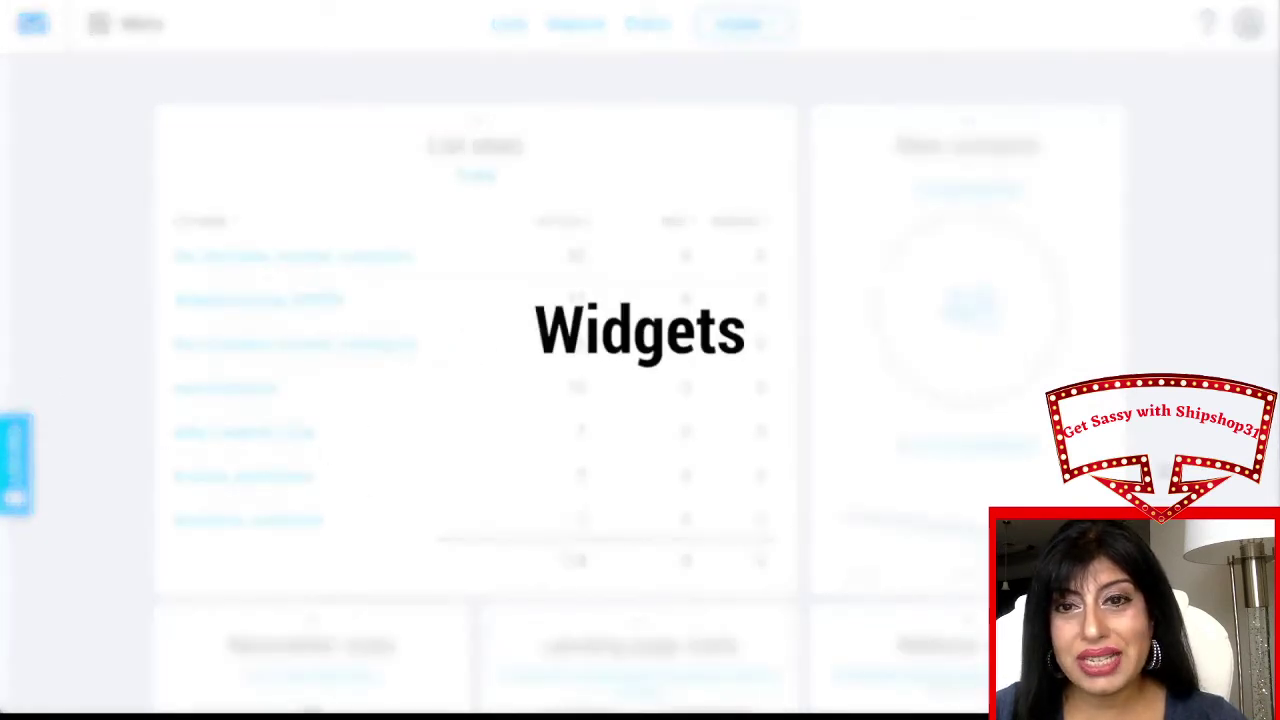
pyautogui.scroll(-2, 571, 427)
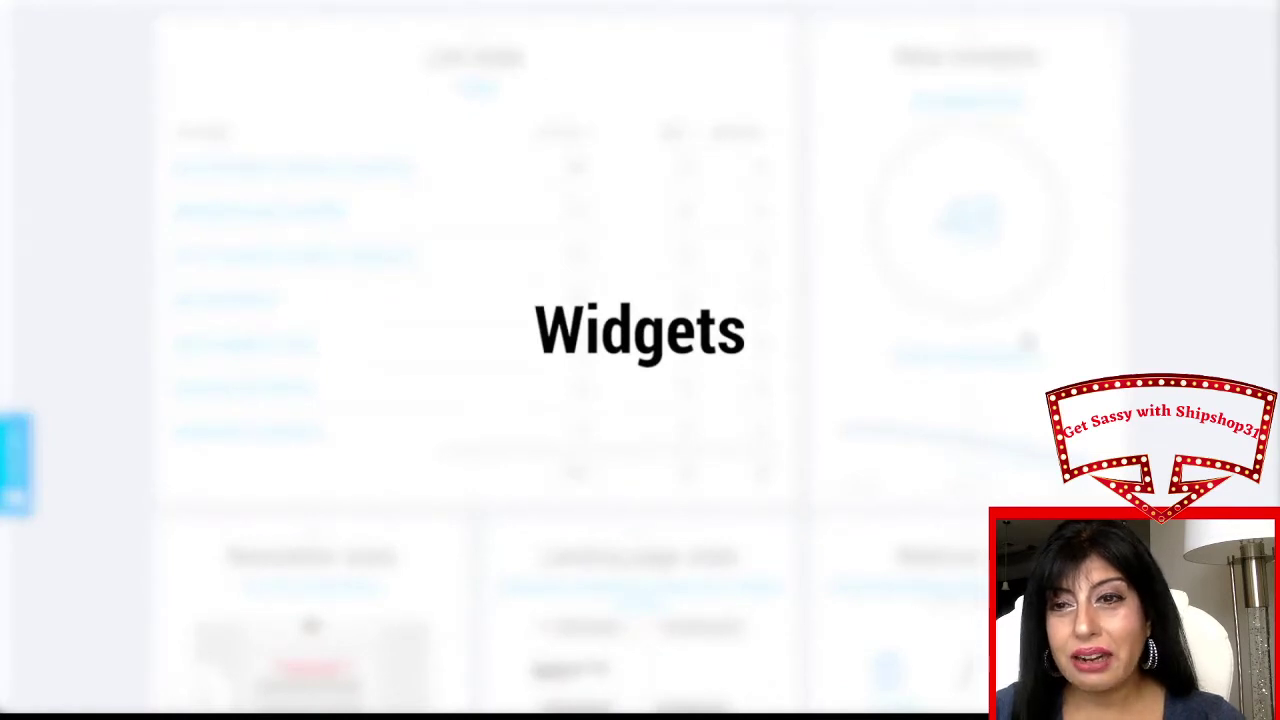
pyautogui.scroll(-2, 1027, 342)
pyautogui.scroll(3, 1027, 342)
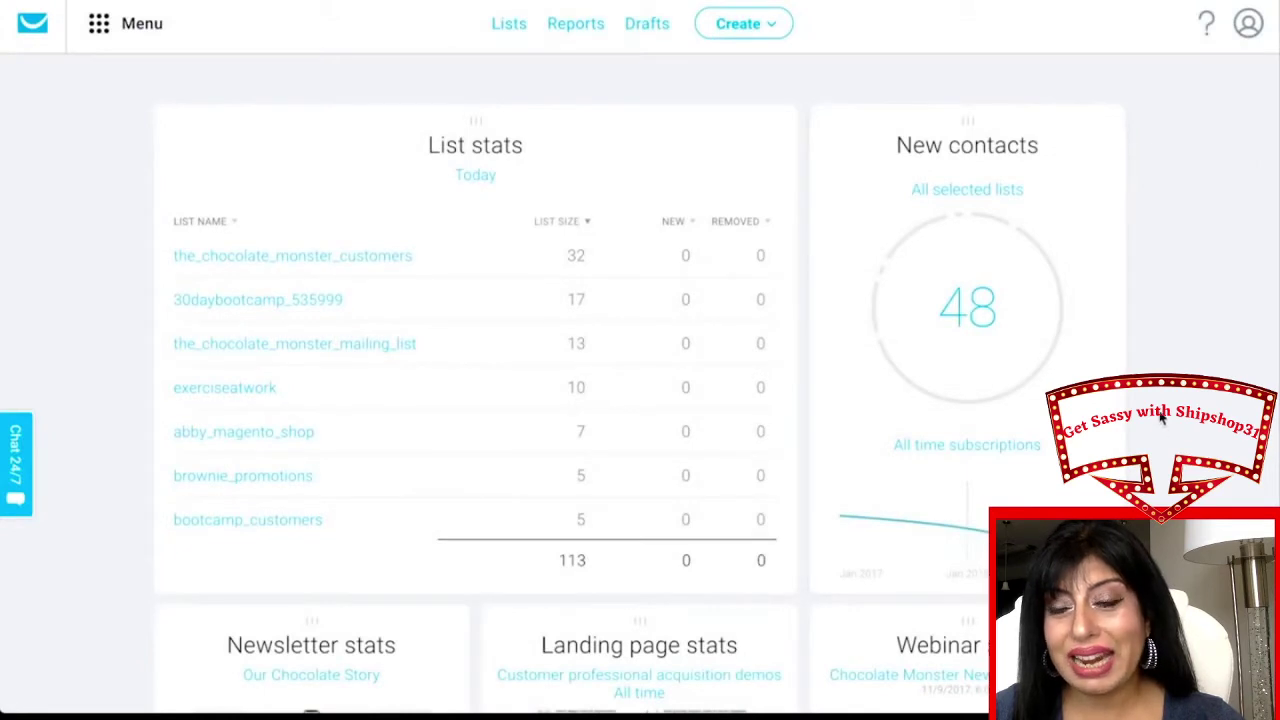
pyautogui.scroll(-1, 1162, 420)
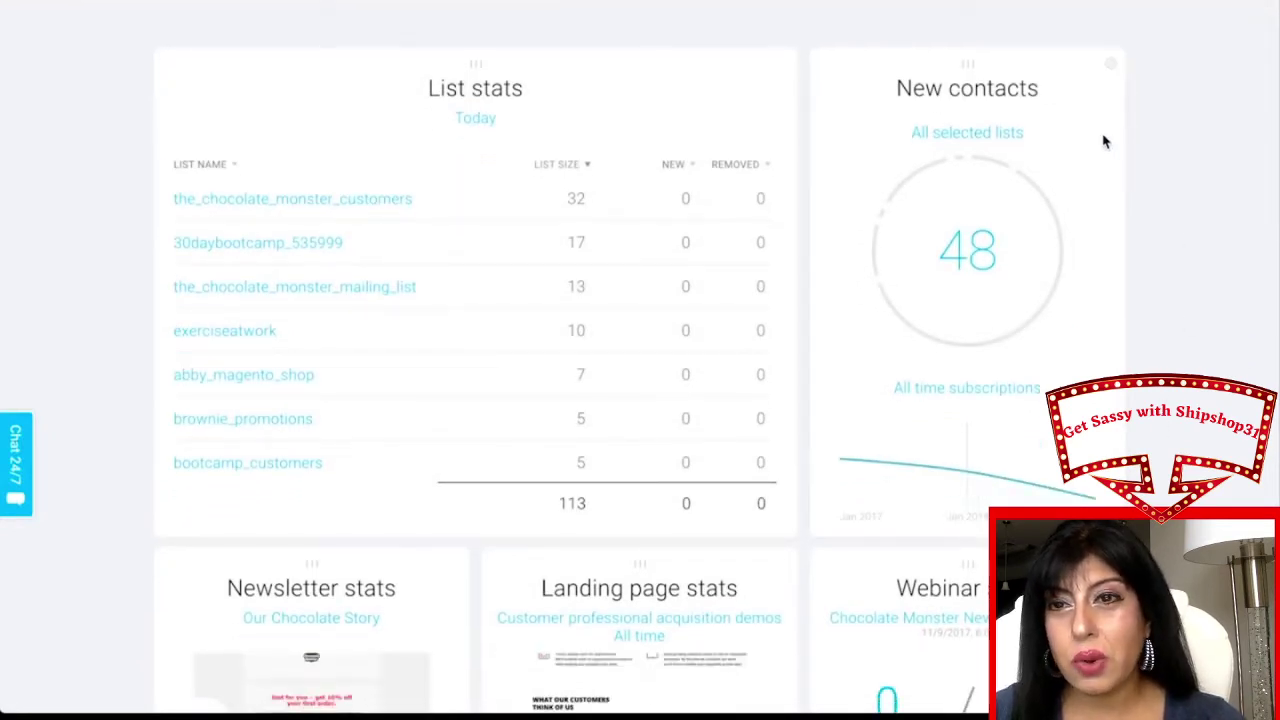
# Open the widget library from the New contacts widget, browse the available widgets and close the library.
pyautogui.click(1111, 67)
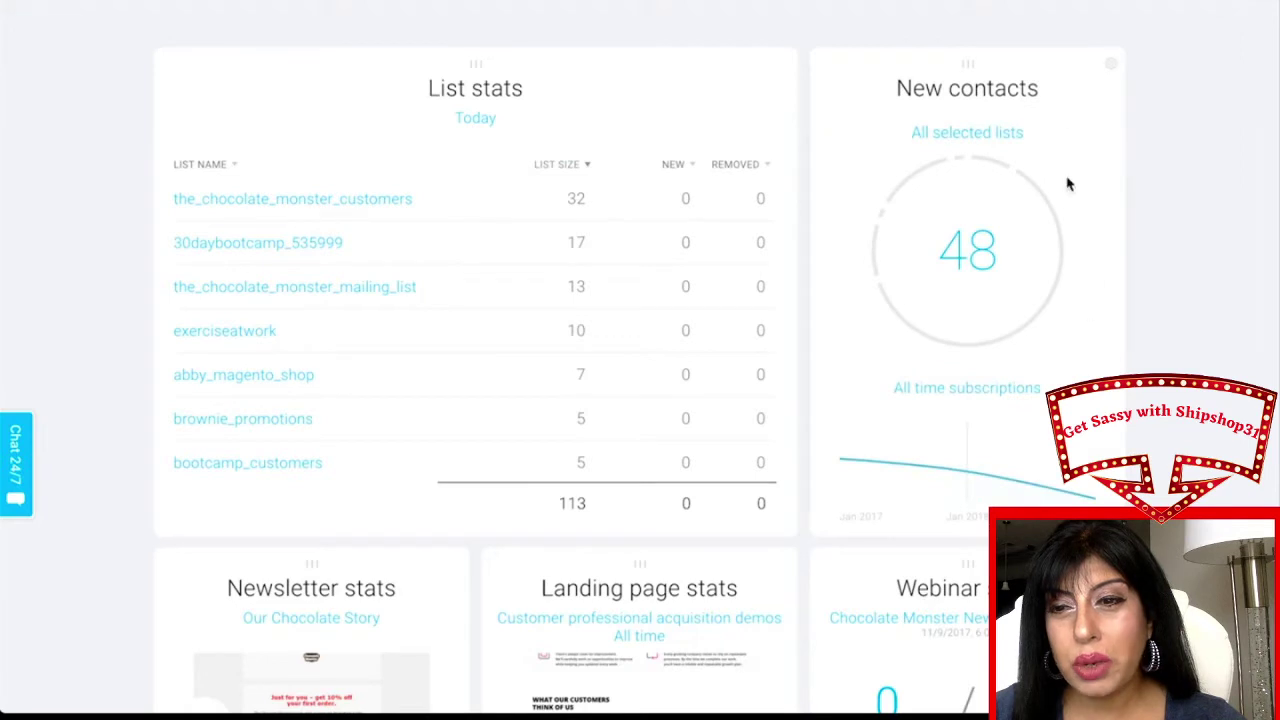
pyautogui.click(1113, 69)
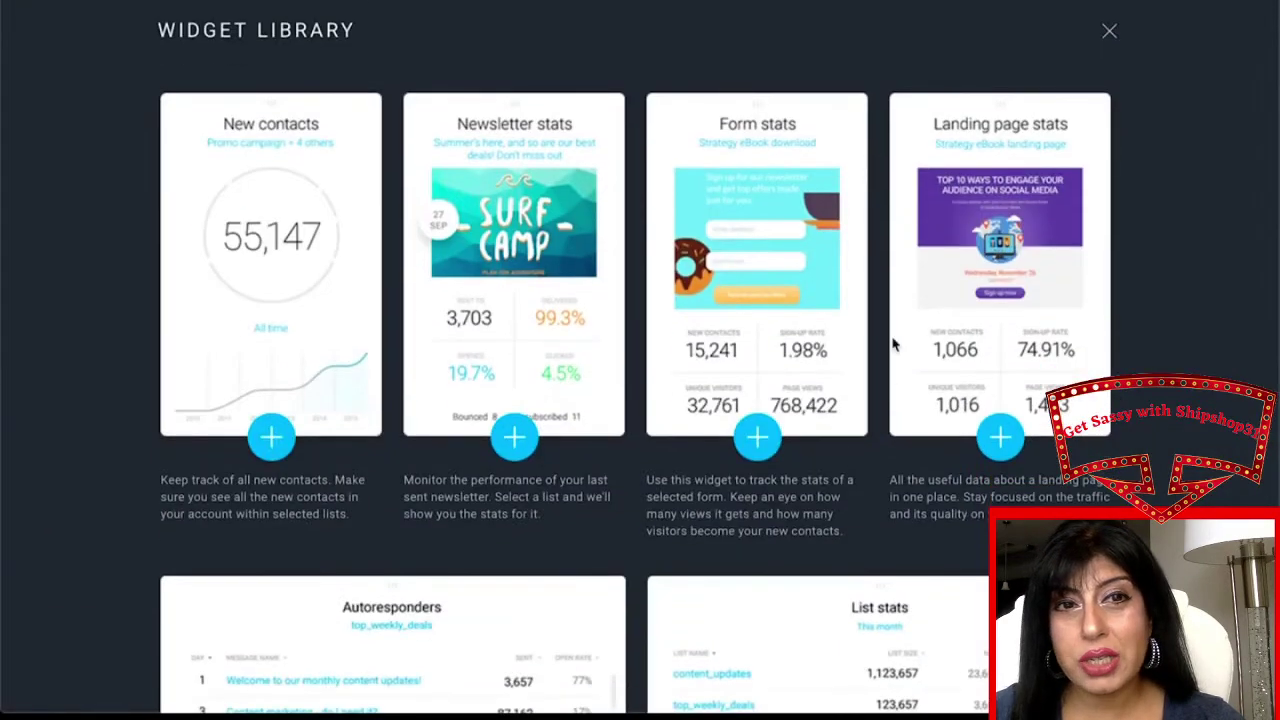
pyautogui.scroll(-10, 866, 252)
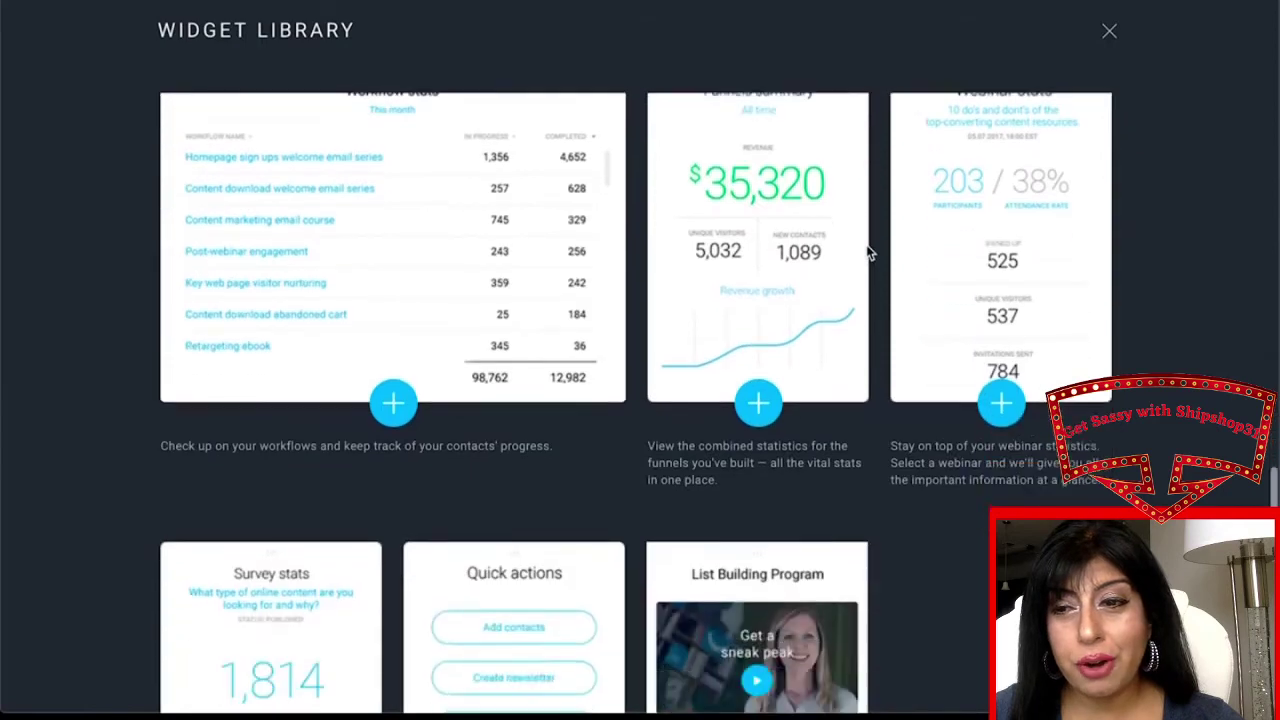
pyautogui.scroll(-3, 866, 252)
pyautogui.scroll(12, 866, 252)
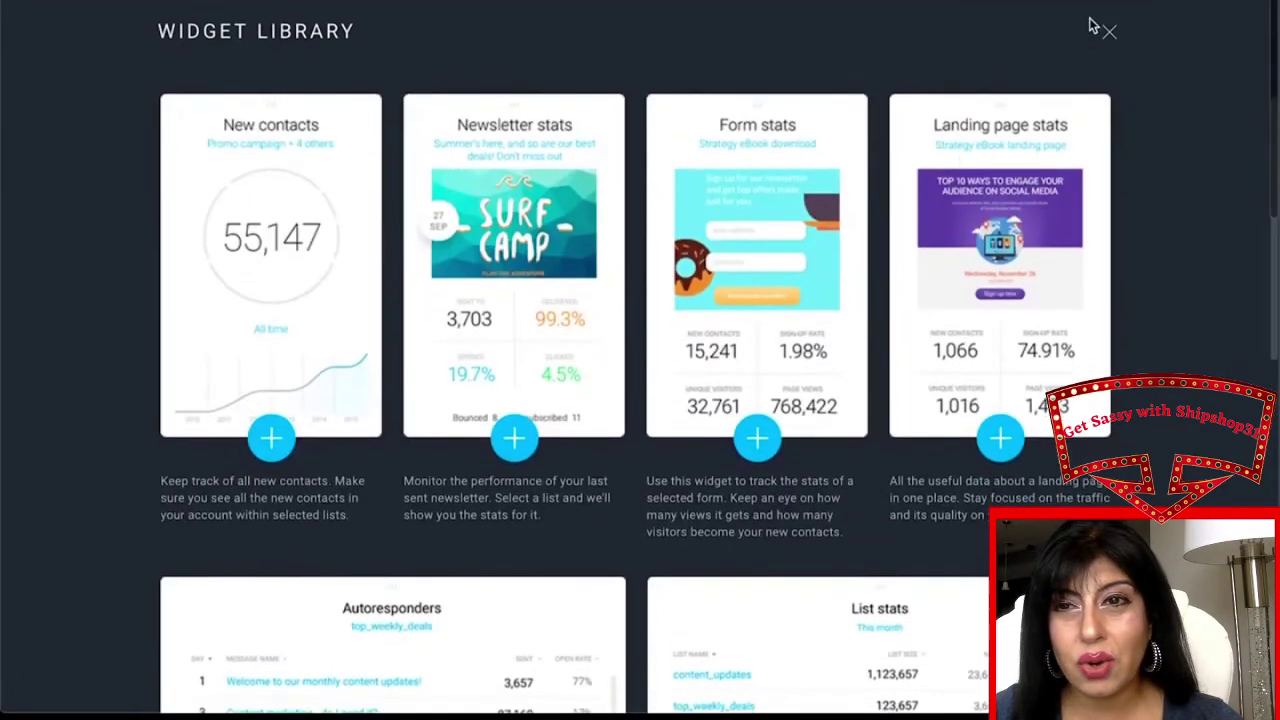
pyautogui.click(1105, 32)
# Examine the dashboard's newsletter, landing page, webinar, form, quick actions, List Building Program and funnel stats widgets.
pyautogui.scroll(-1, 1025, 435)
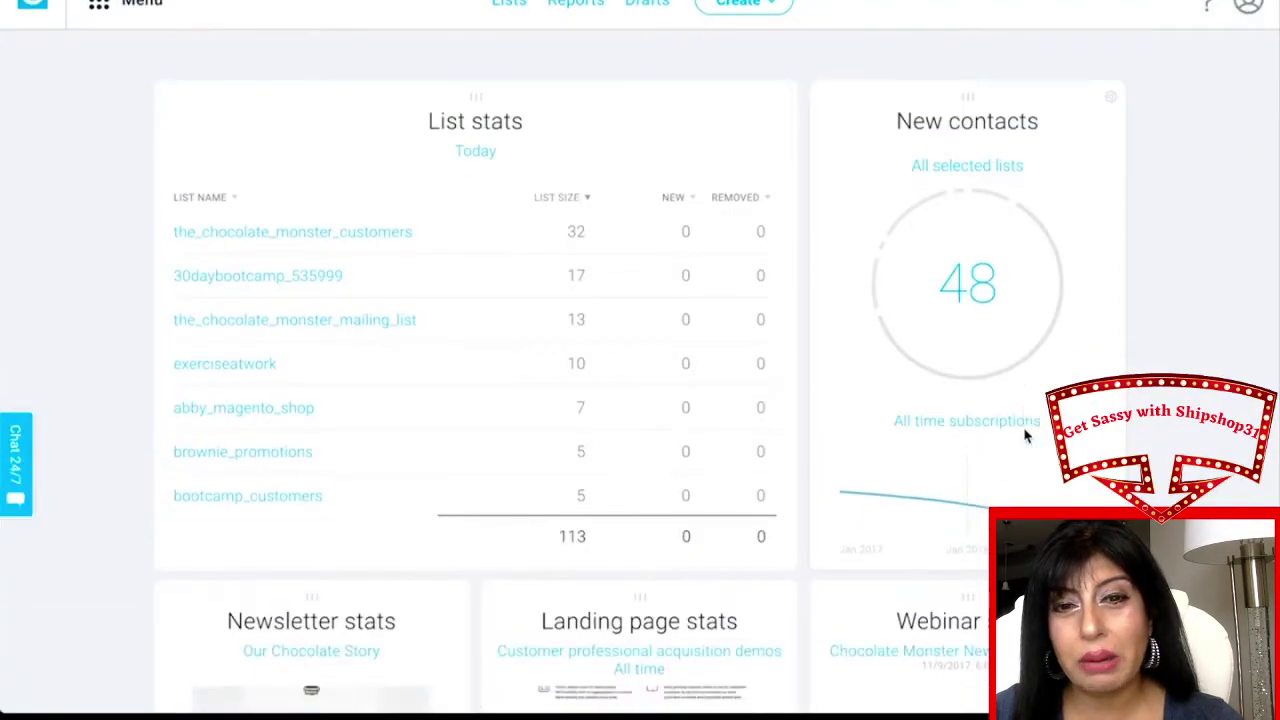
pyautogui.scroll(-6, 1025, 435)
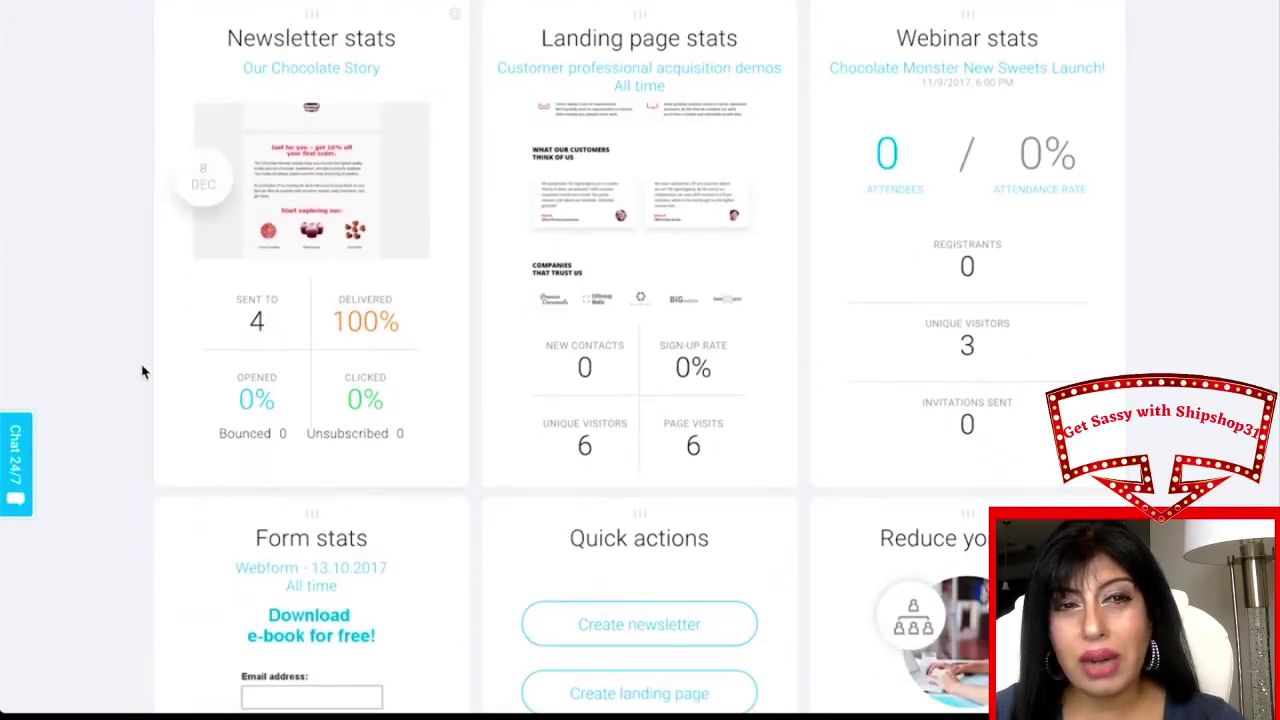
pyautogui.scroll(-2, 142, 372)
pyautogui.scroll(1, 597, 232)
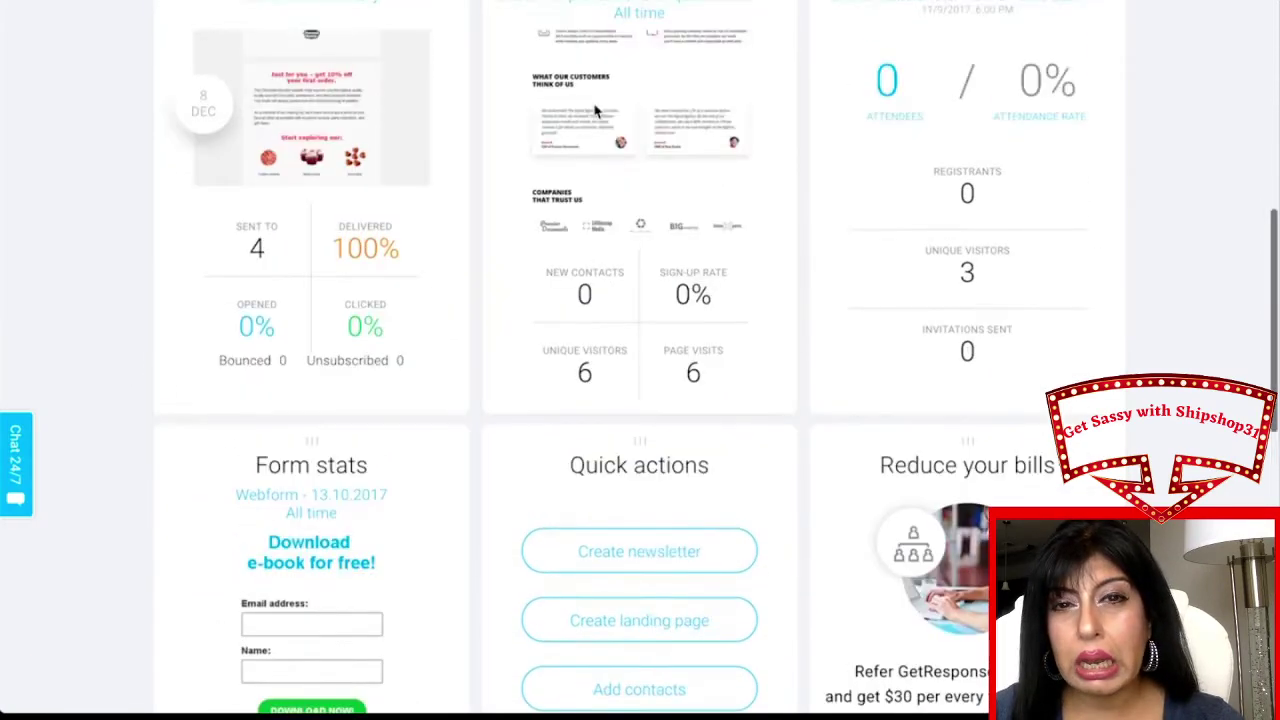
pyautogui.scroll(-2, 591, 366)
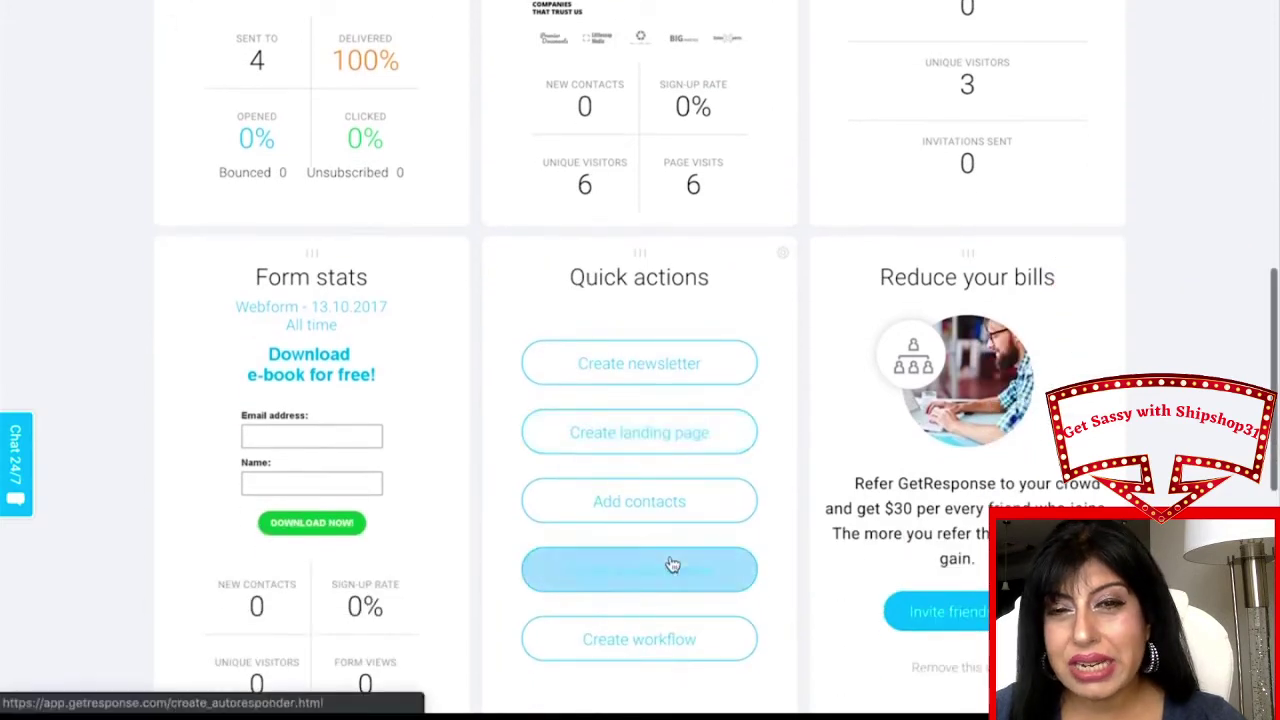
pyautogui.scroll(-2, 672, 565)
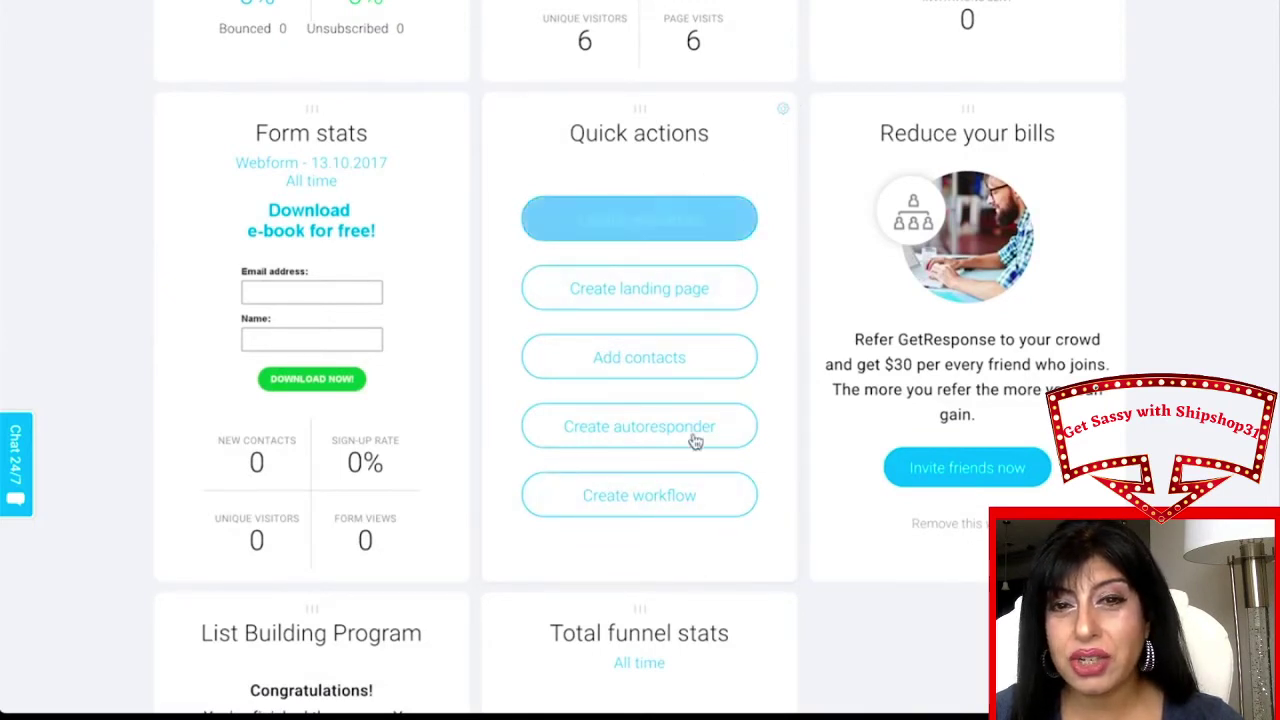
pyautogui.scroll(-3, 685, 564)
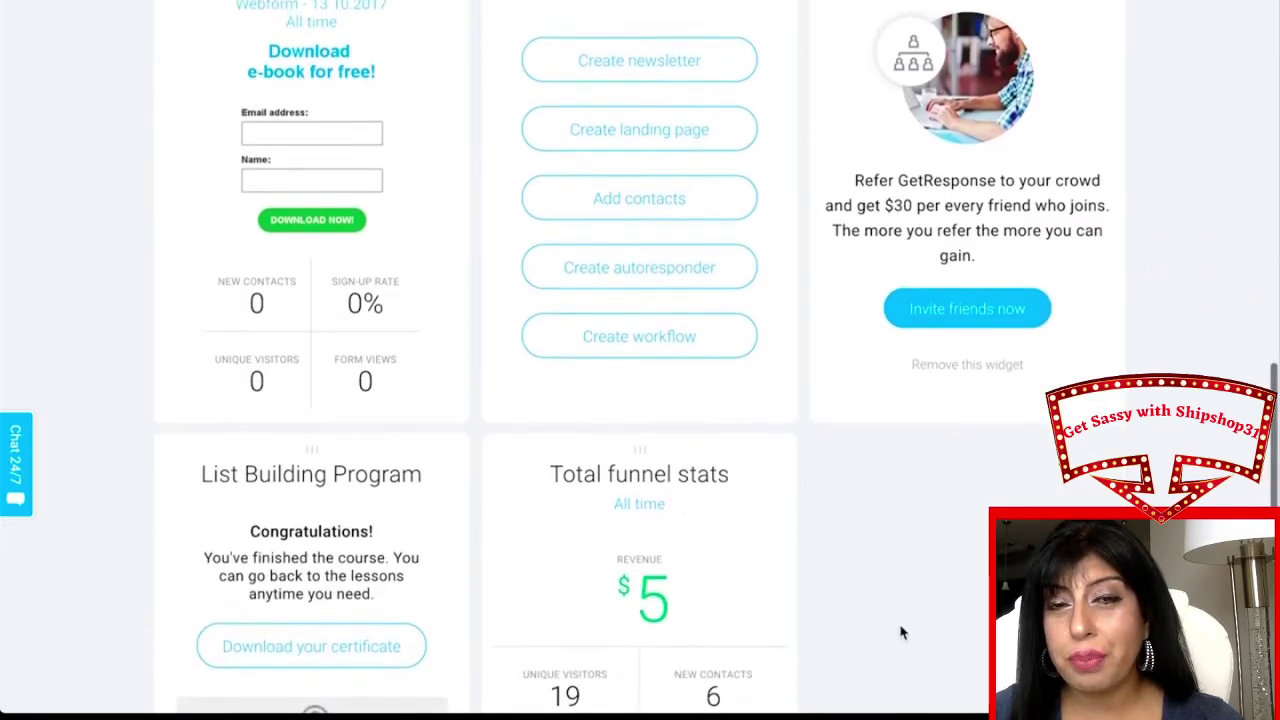
pyautogui.scroll(10, 900, 632)
pyautogui.scroll(5, 900, 632)
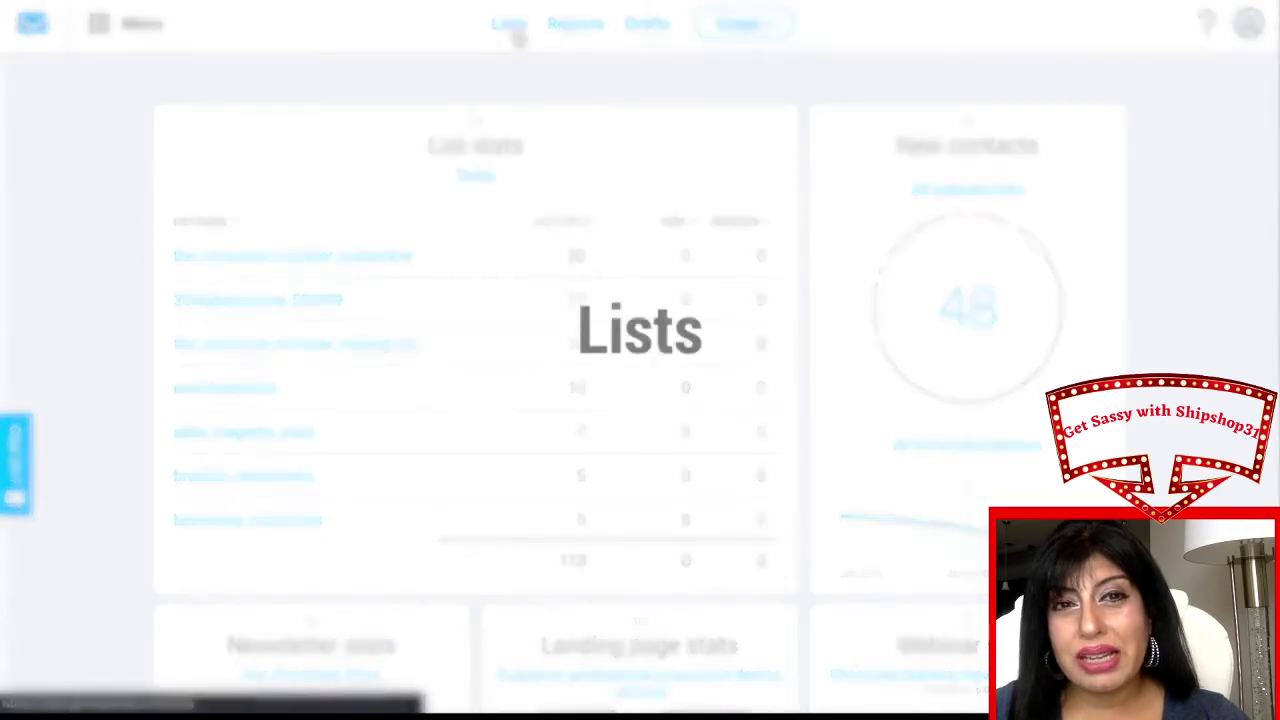
# View the available actions for the quicksaleebook list among the contact lists, and open the contact search page.
pyautogui.click(512, 28)
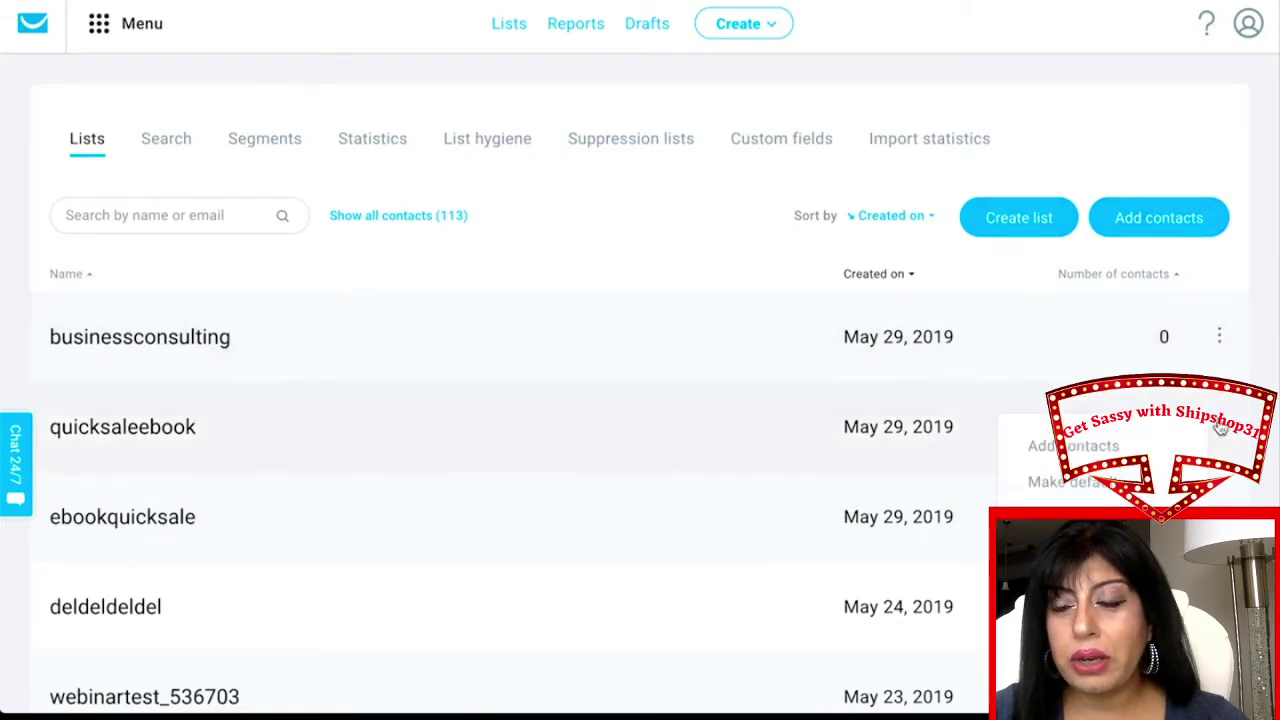
pyautogui.moveTo(1220, 425)
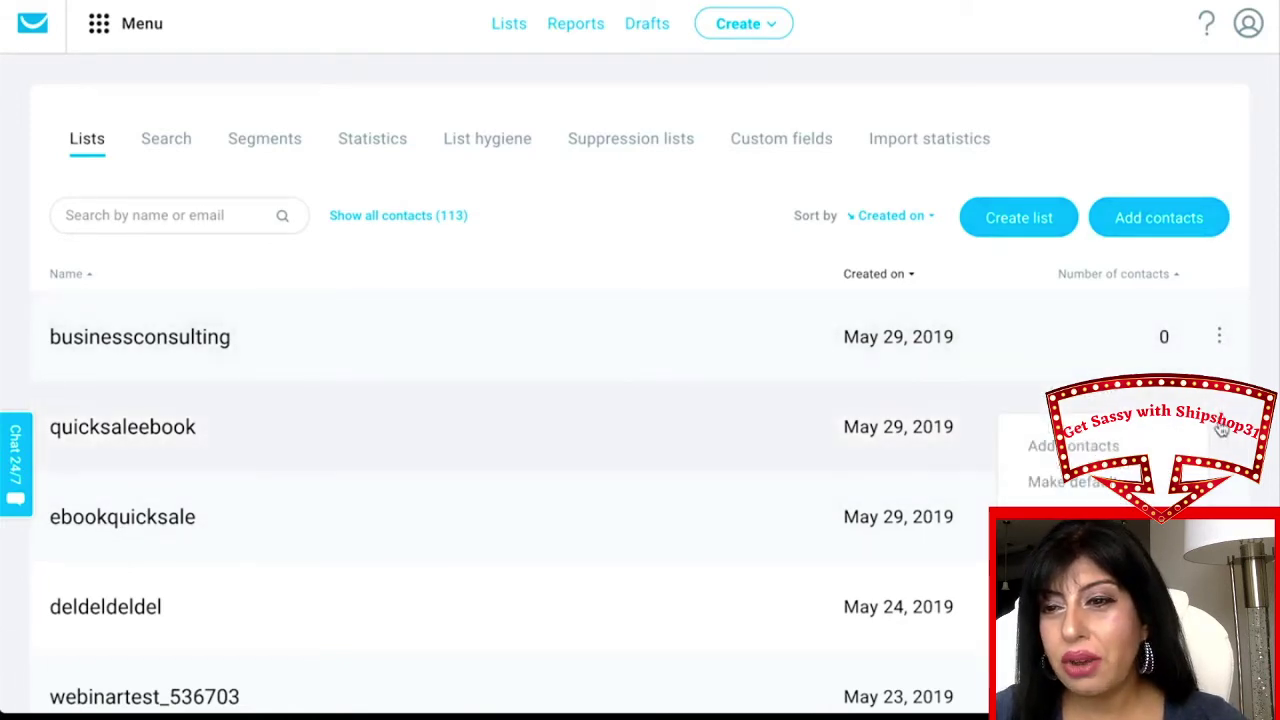
pyautogui.scroll(-1, 1220, 420)
pyautogui.moveTo(1219, 380)
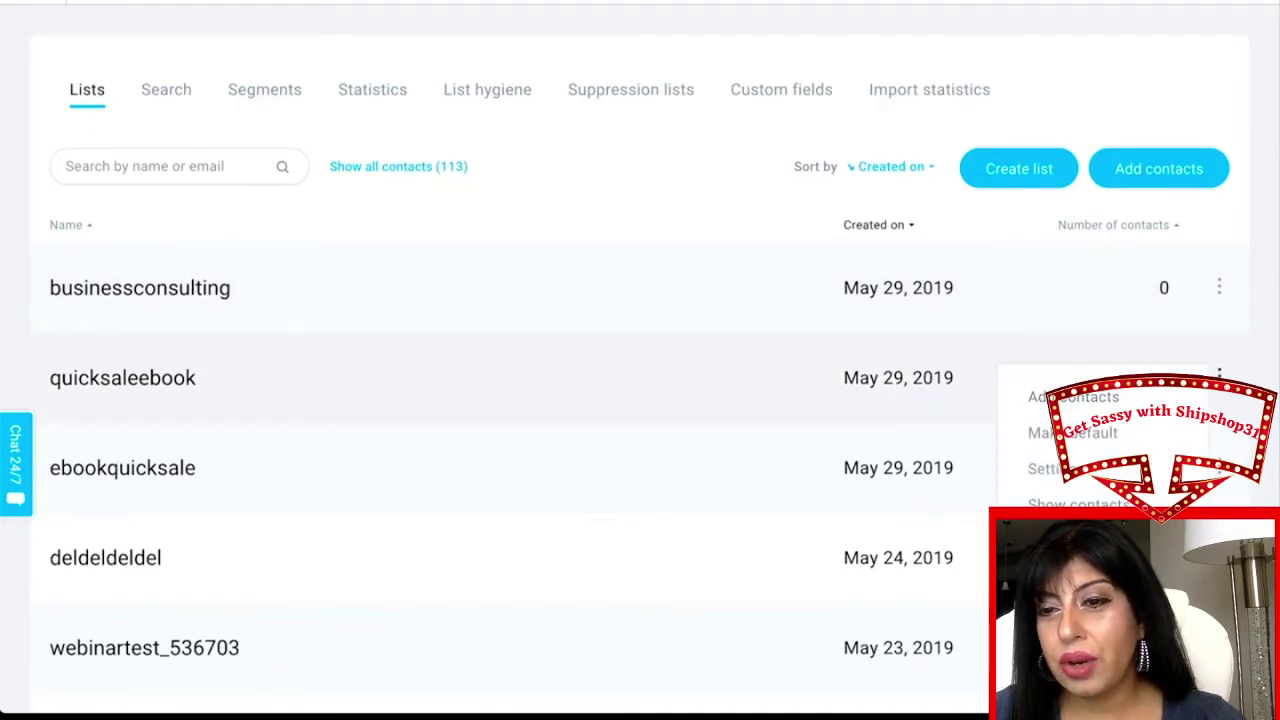
pyautogui.scroll(1, 1145, 497)
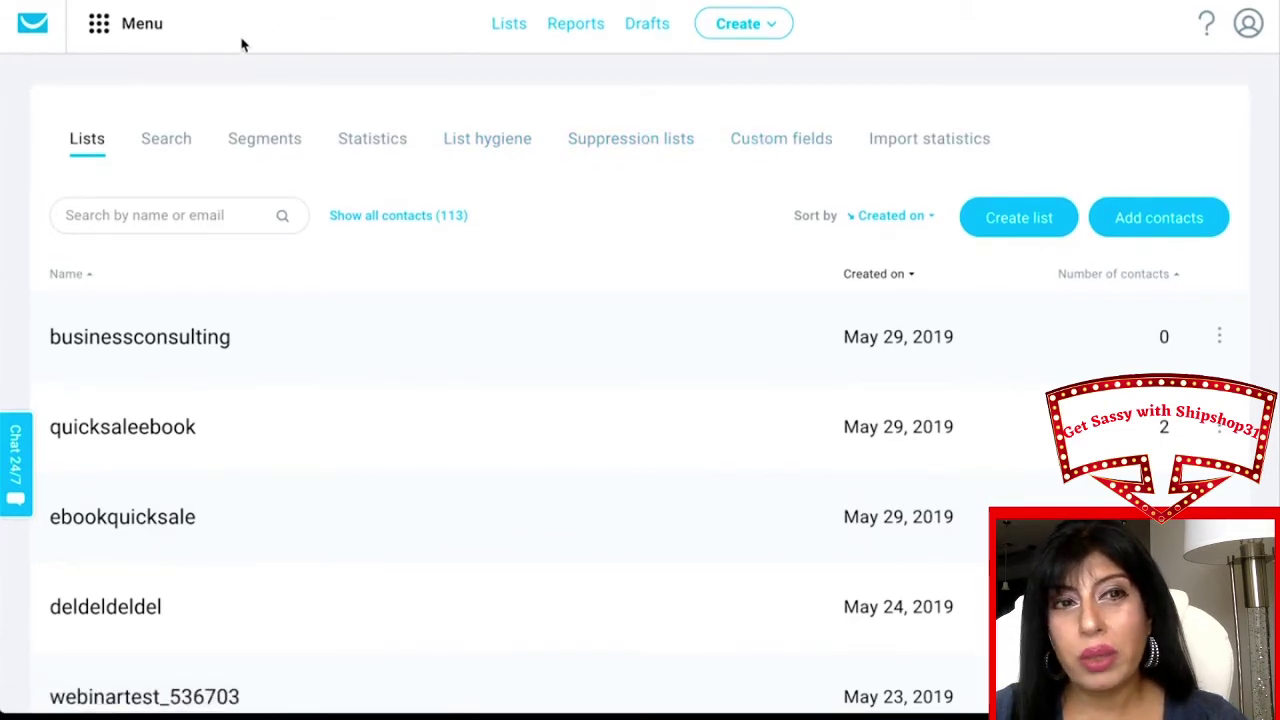
pyautogui.click(187, 149)
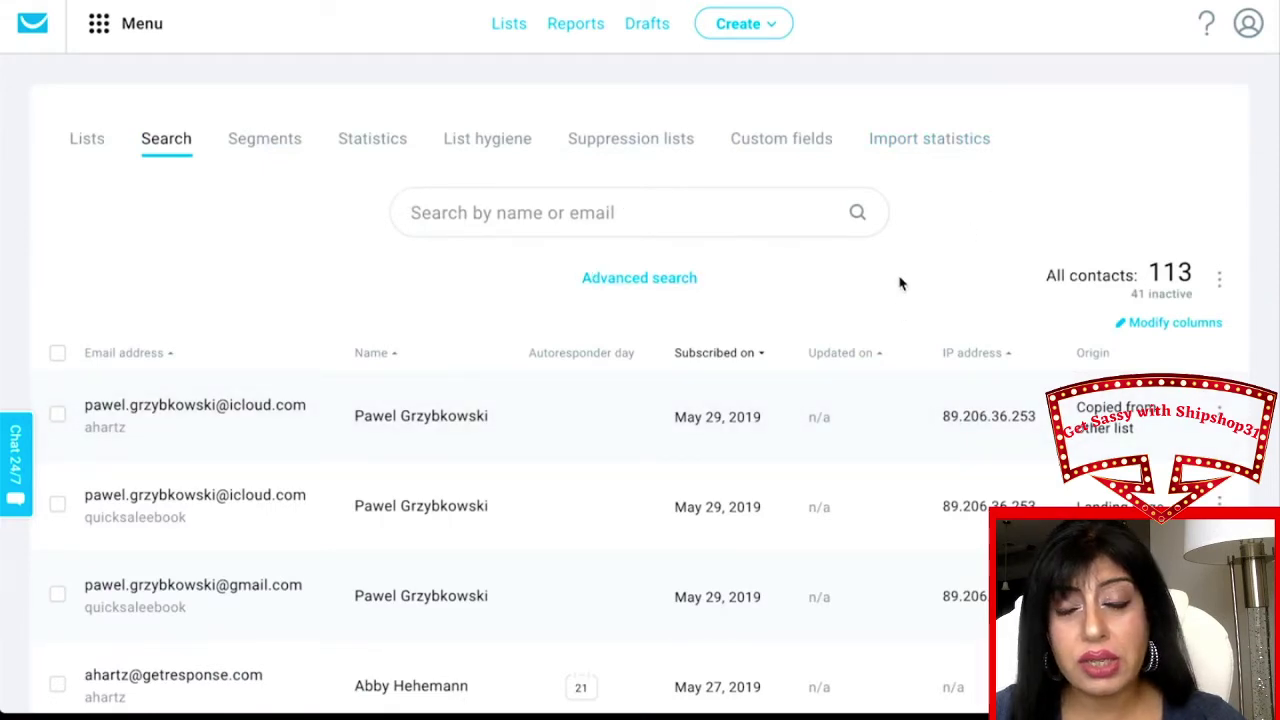
# Open the advanced contact search and view the available list and subscription date filter options.
pyautogui.scroll(-2, 899, 284)
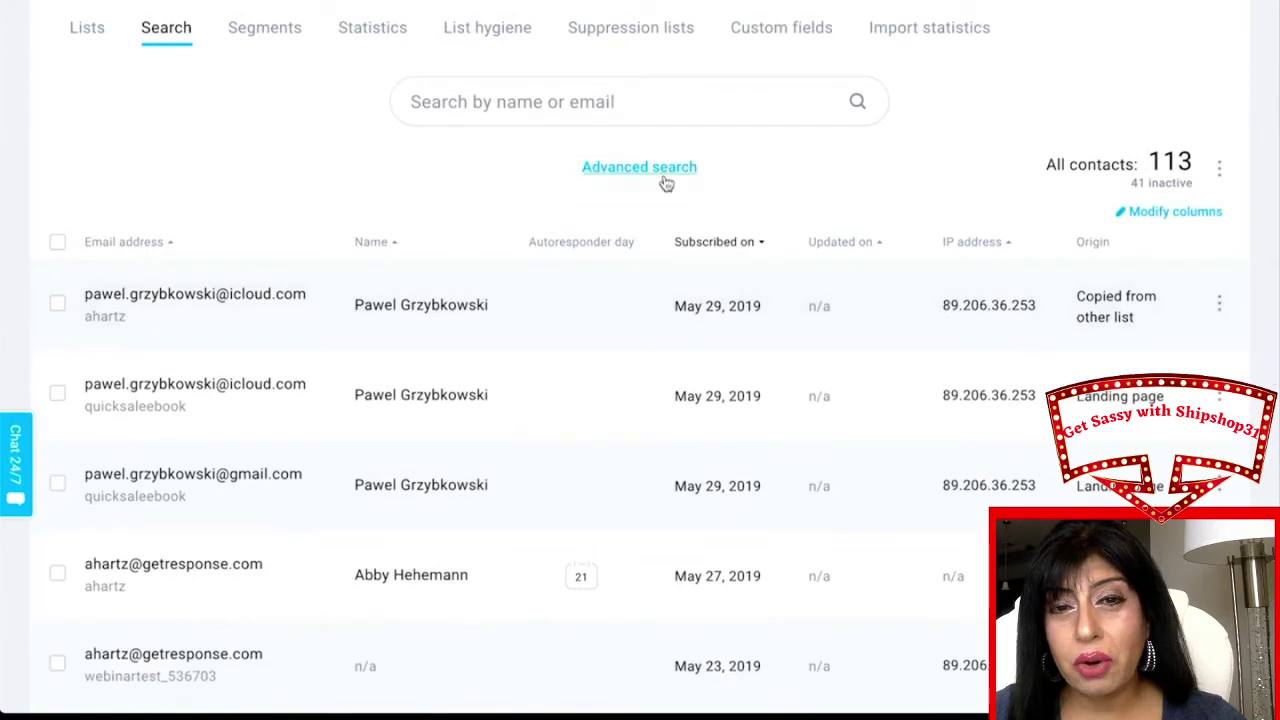
pyautogui.click(666, 177)
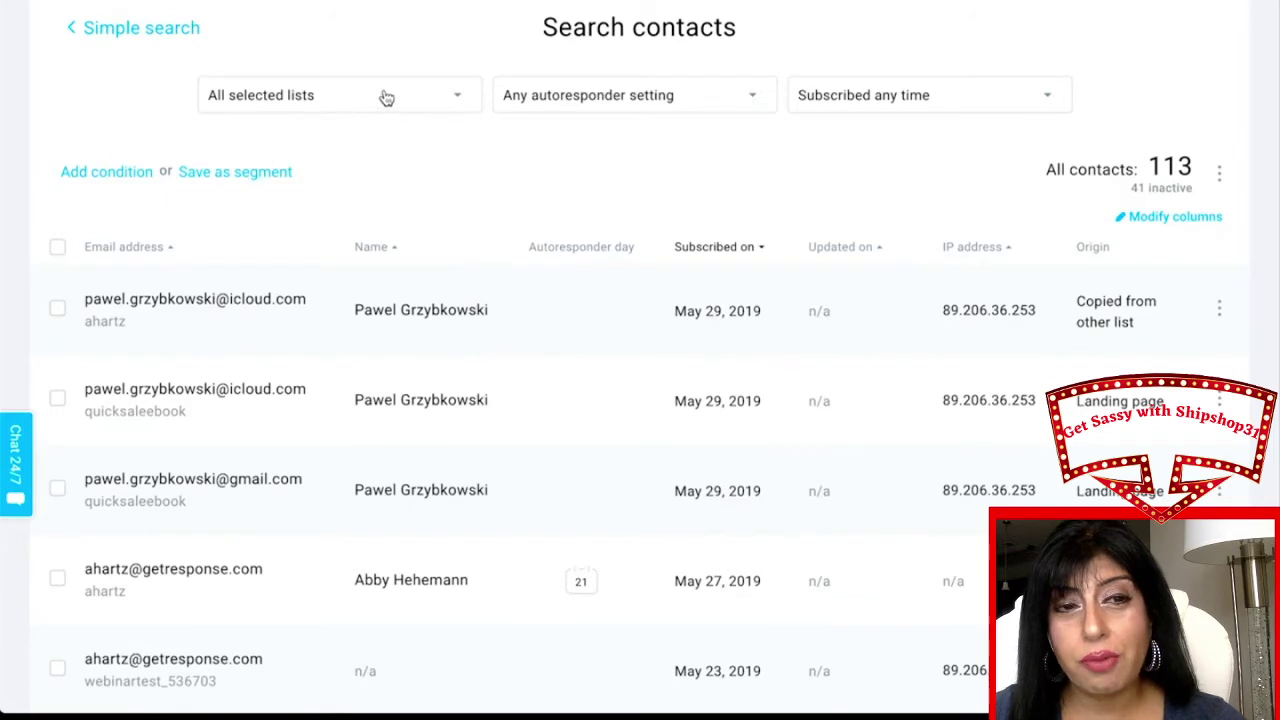
pyautogui.click(465, 110)
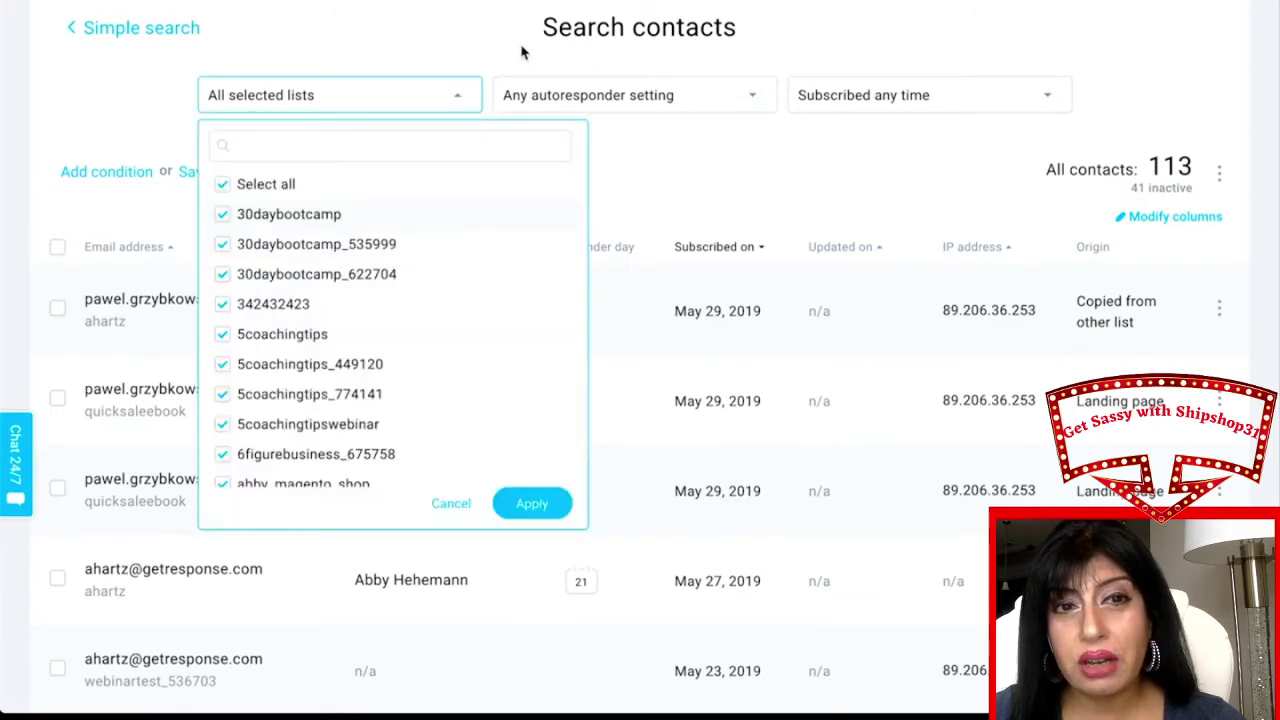
pyautogui.click(490, 55)
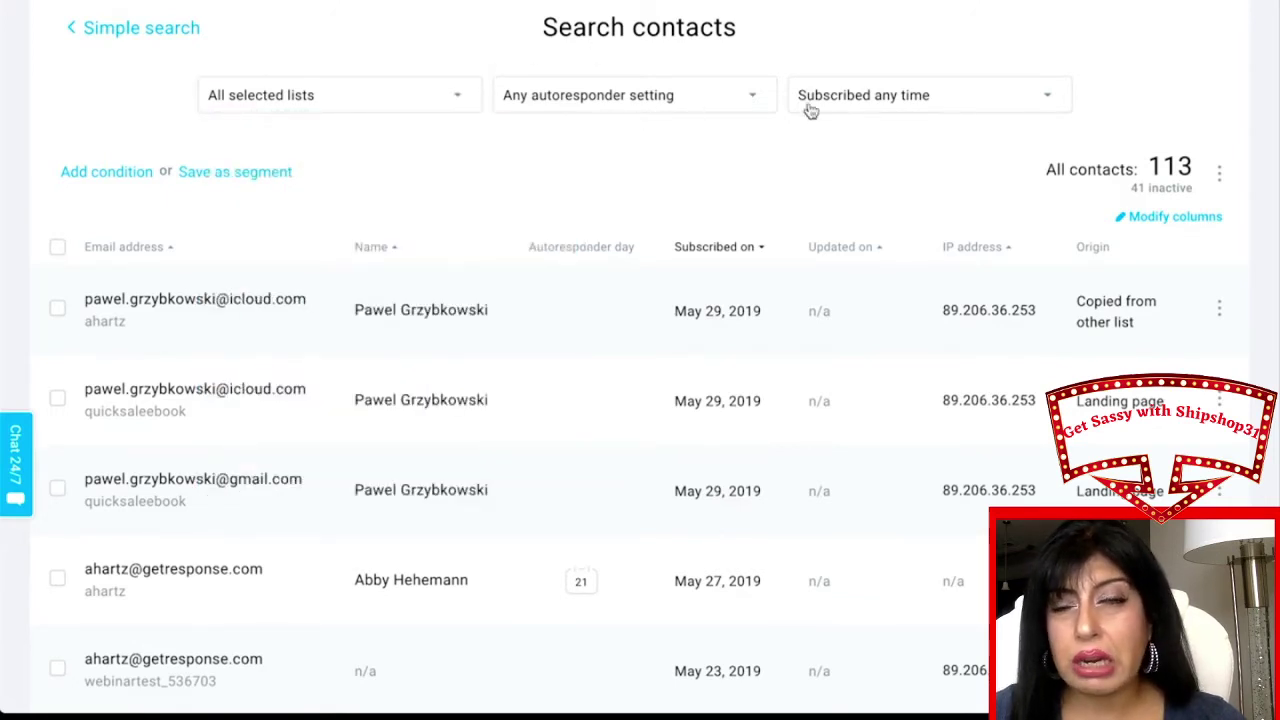
pyautogui.click(877, 105)
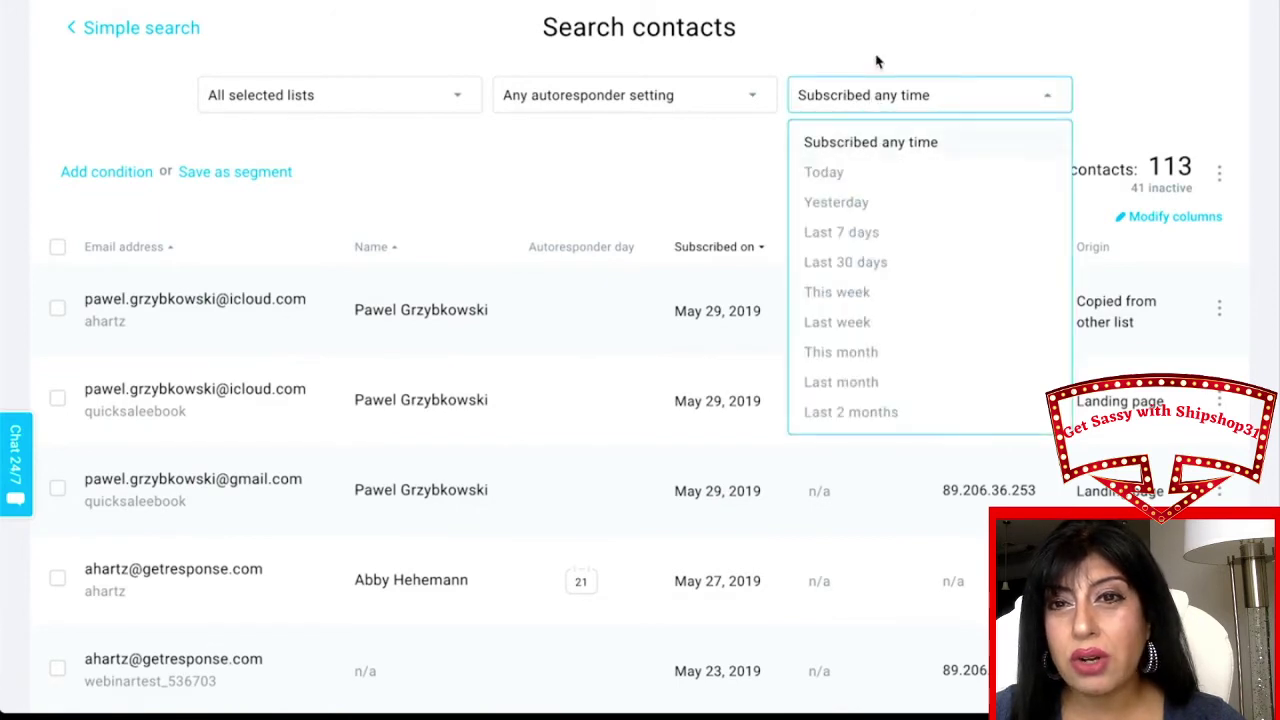
pyautogui.click(876, 61)
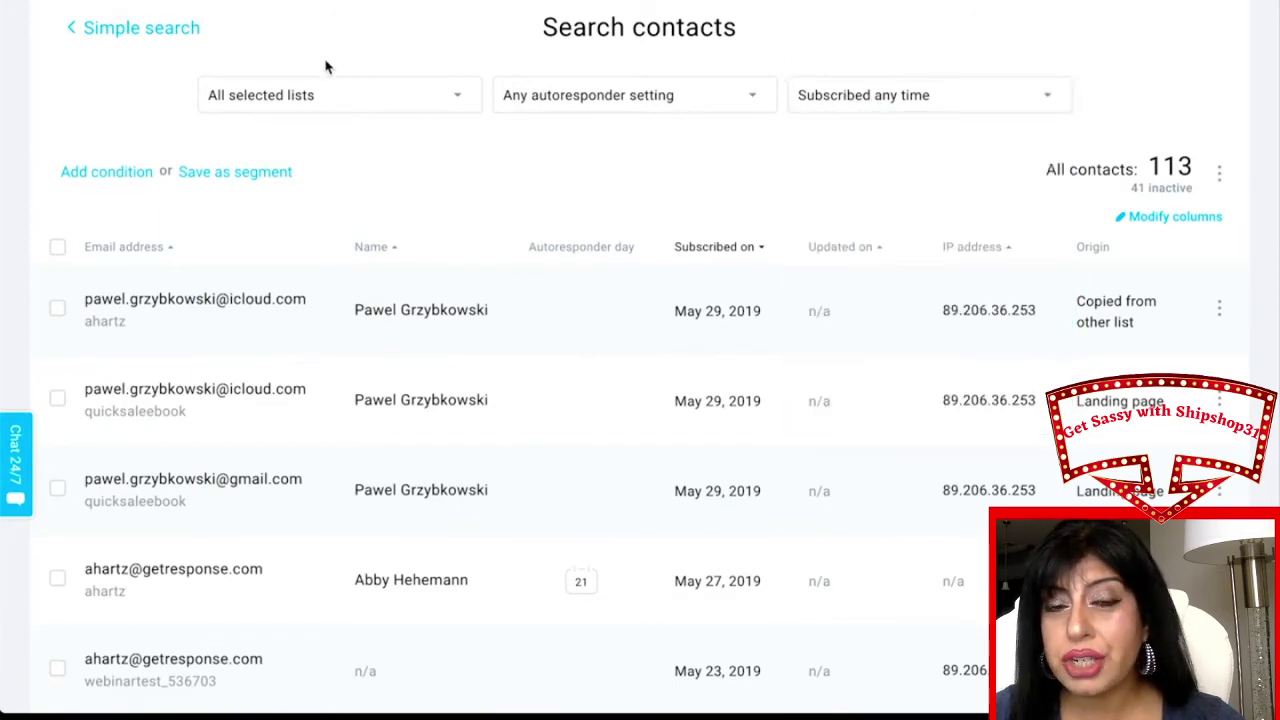
# Browse the search condition categories and the options for Contact details and Contact actions without applying a condition.
pyautogui.click(106, 178)
pyautogui.click(170, 237)
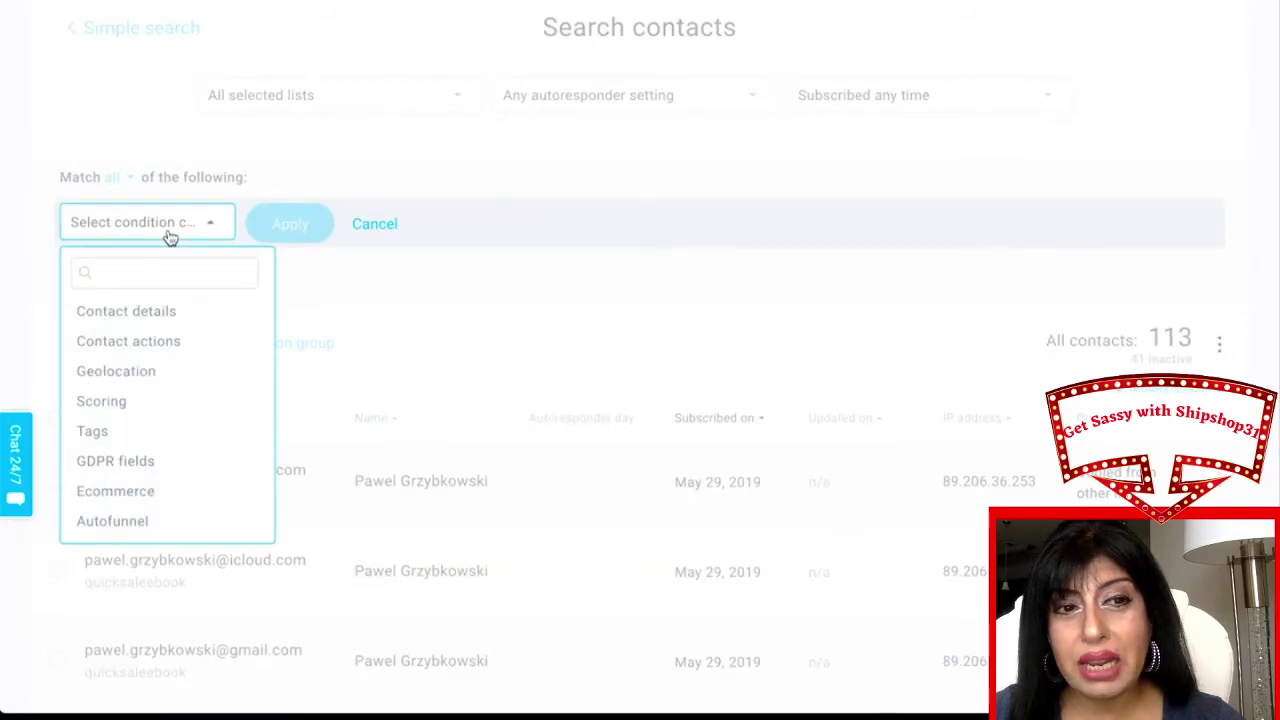
pyautogui.click(152, 312)
pyautogui.click(308, 231)
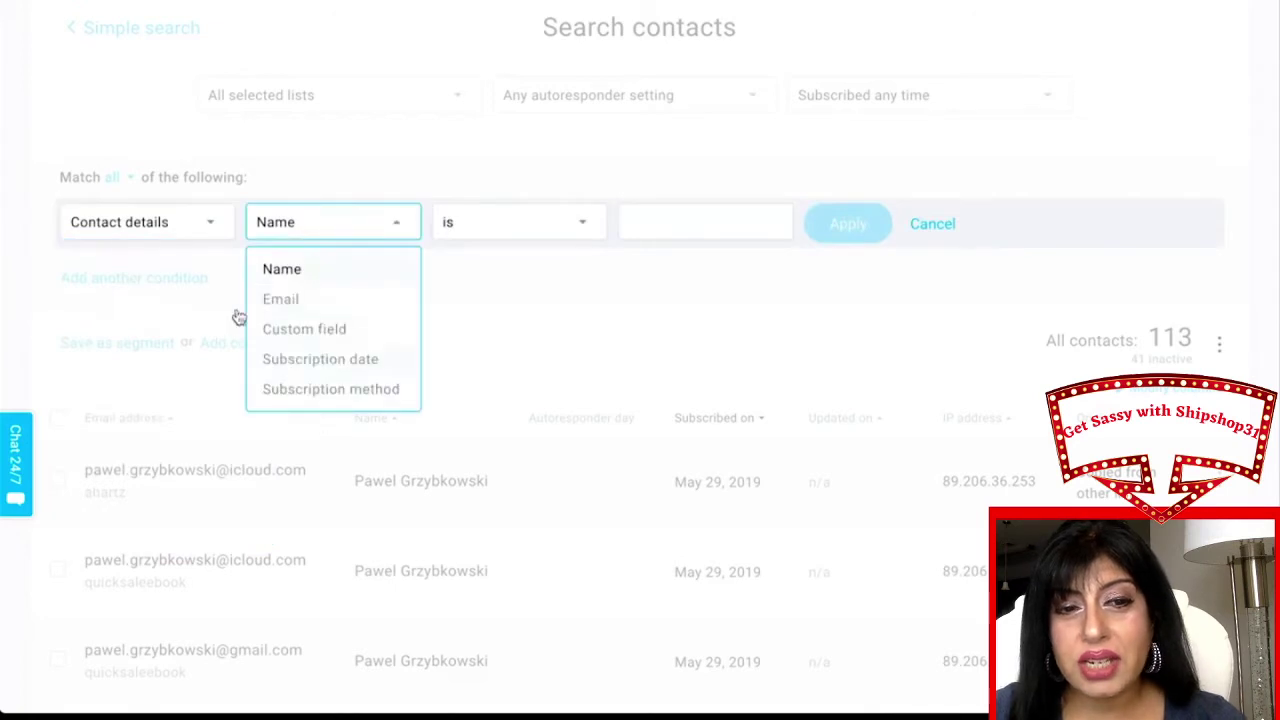
pyautogui.click(176, 220)
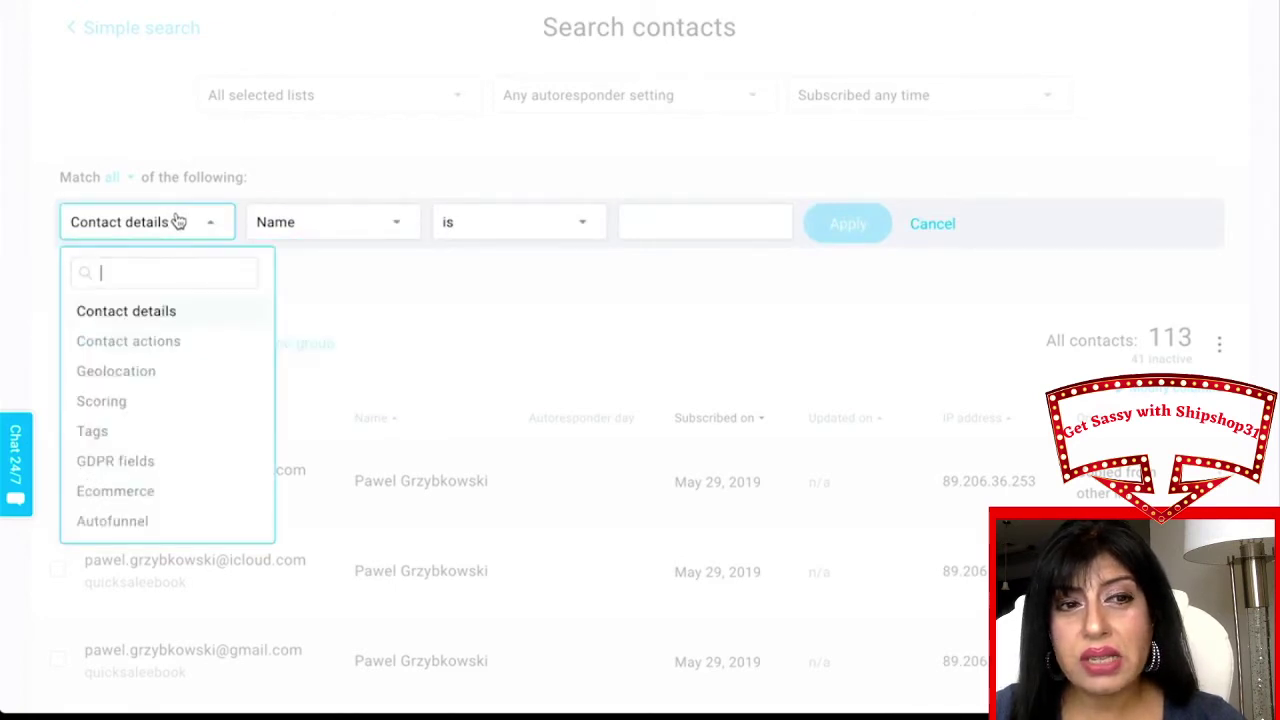
pyautogui.click(131, 340)
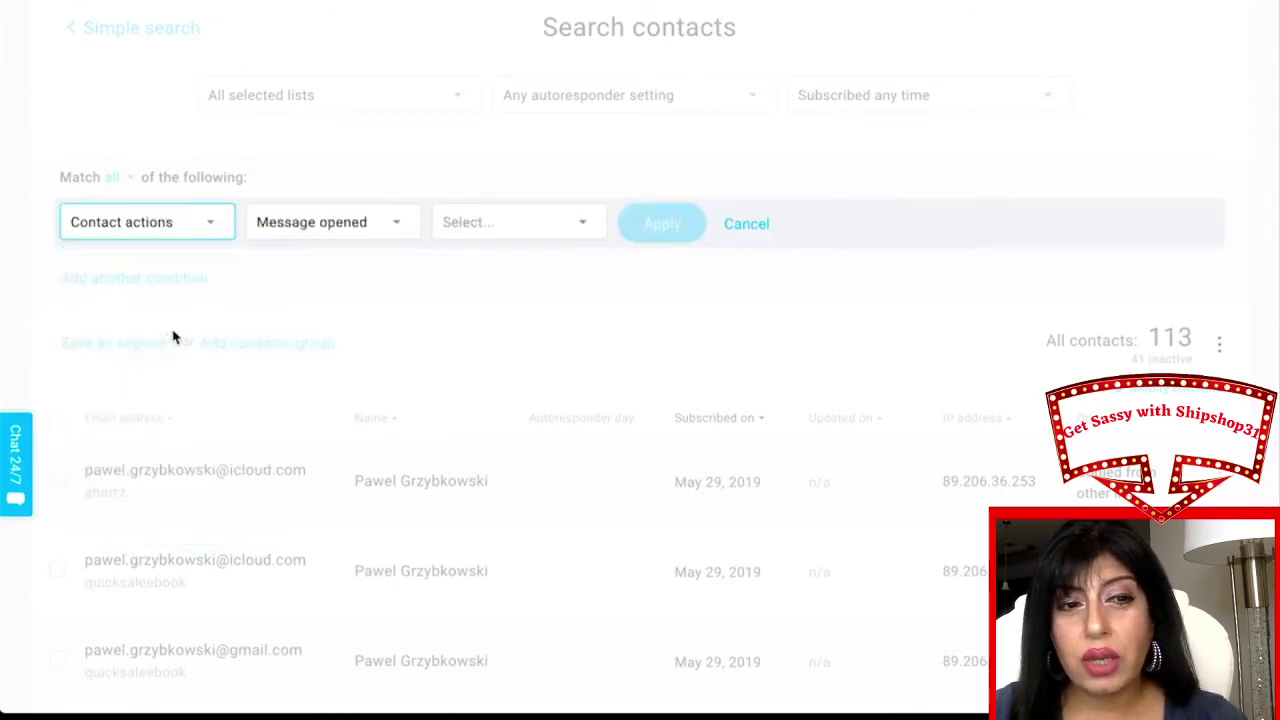
pyautogui.click(324, 228)
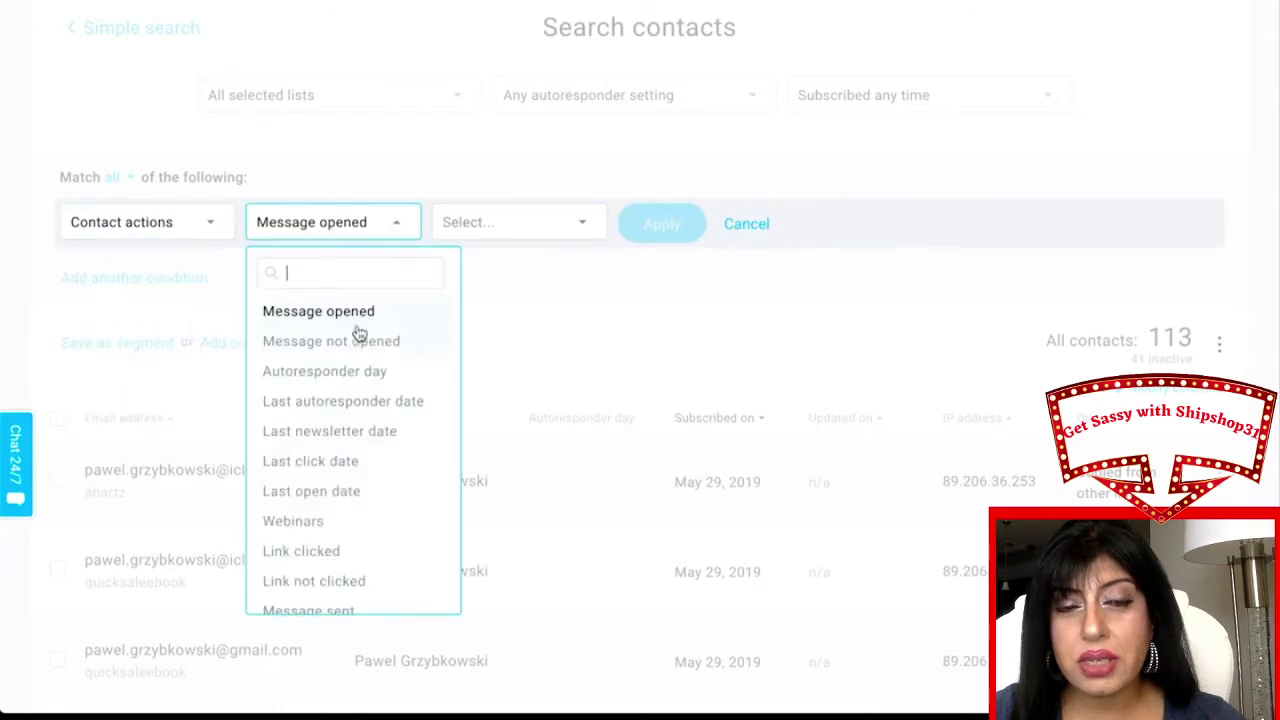
pyautogui.click(337, 180)
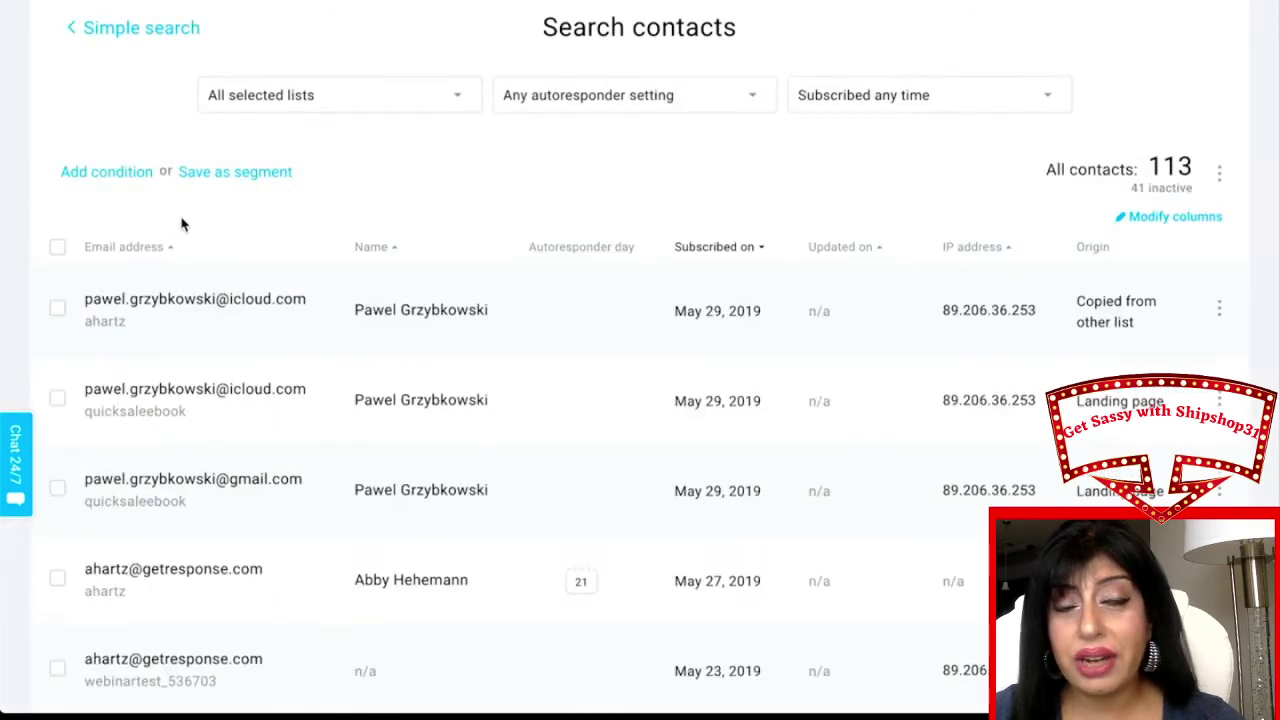
pyautogui.click(131, 180)
pyautogui.click(143, 236)
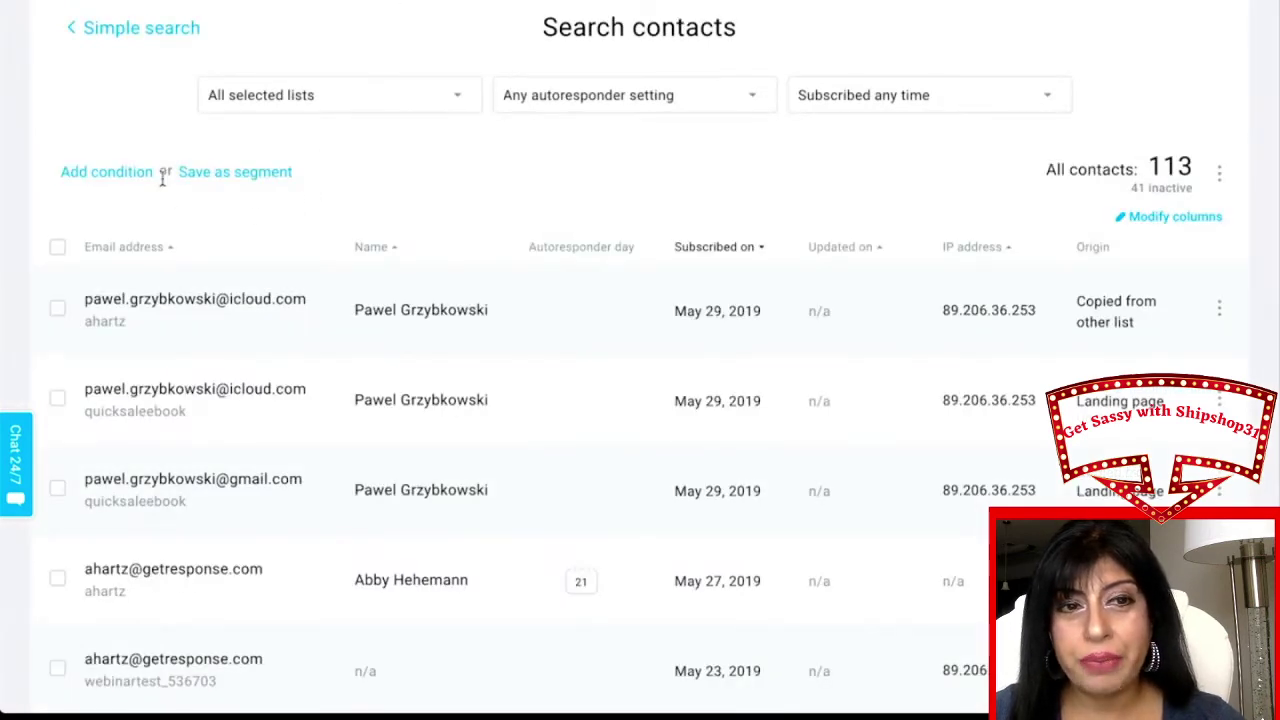
# Add and apply a Contact details search condition where the custom field age is assigned.
pyautogui.click(127, 176)
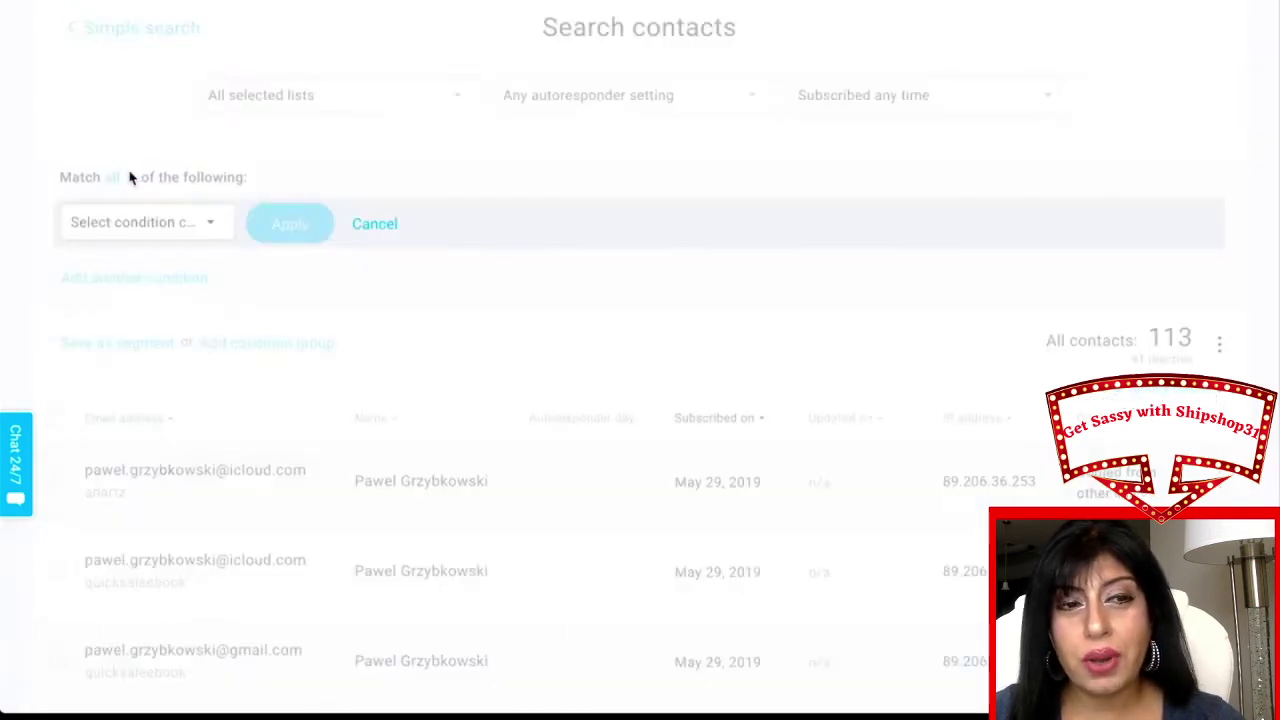
pyautogui.click(129, 224)
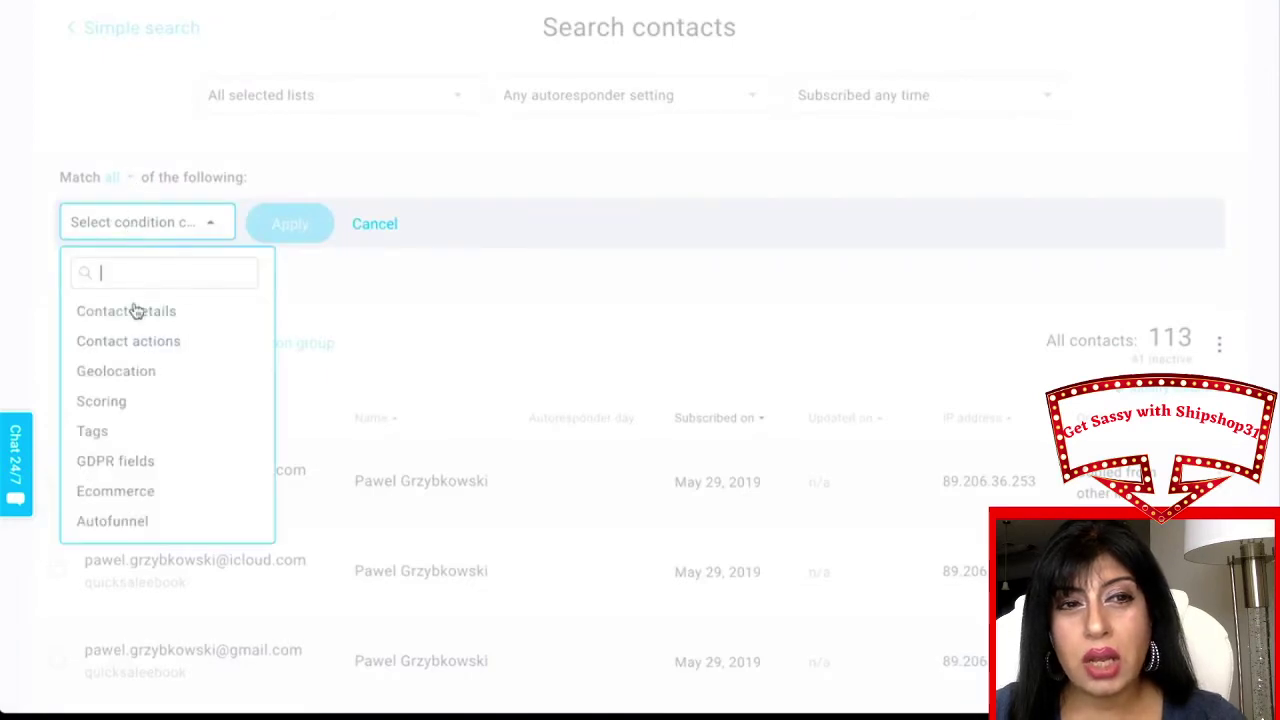
pyautogui.click(133, 316)
pyautogui.click(356, 229)
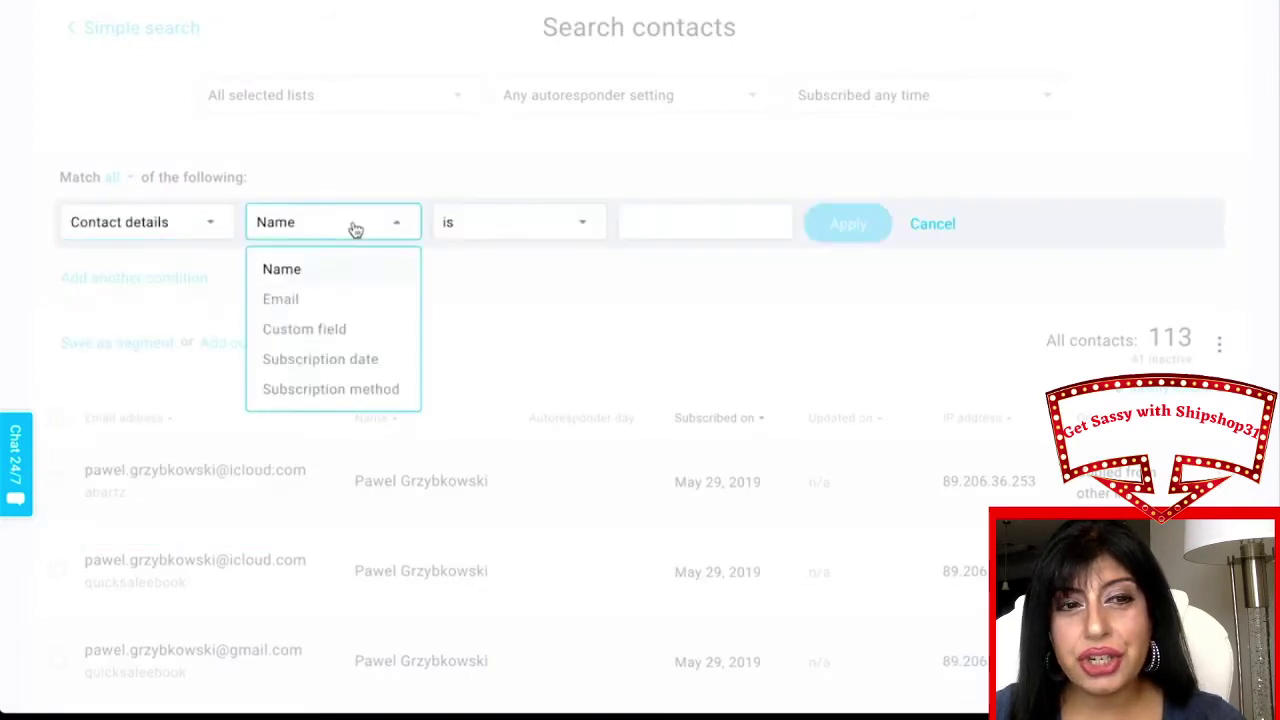
pyautogui.click(306, 338)
pyautogui.click(508, 228)
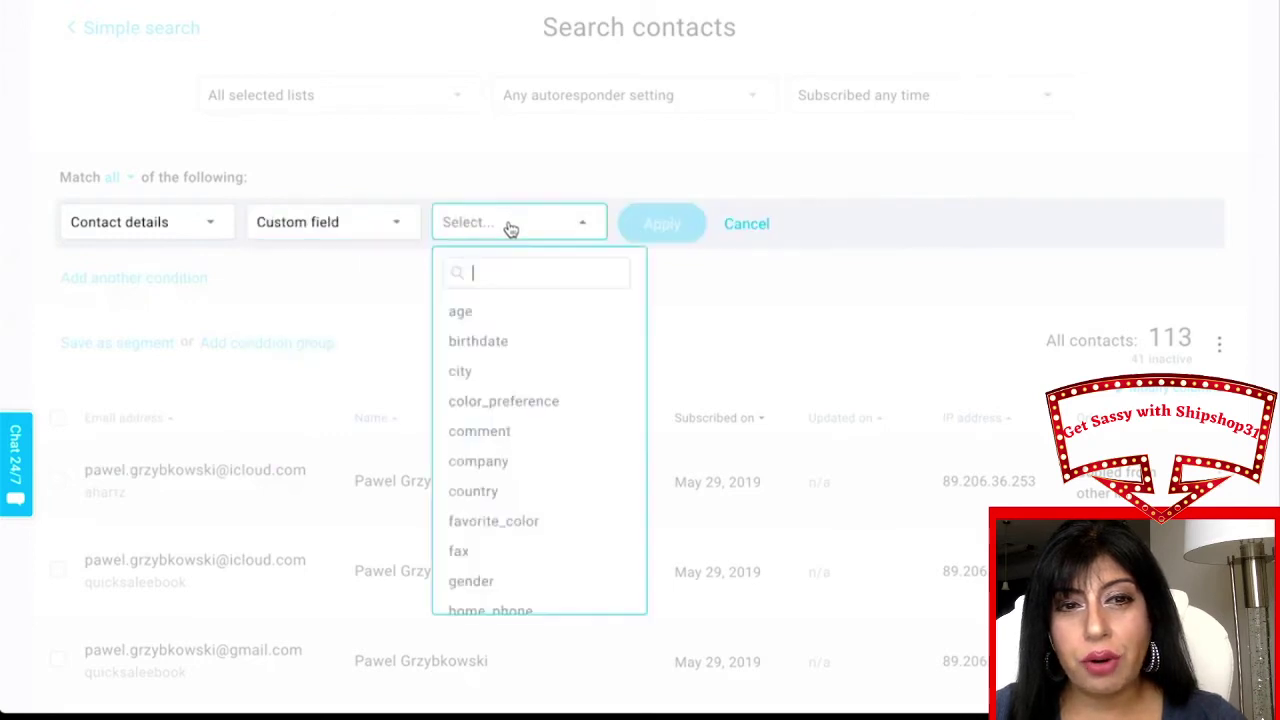
pyautogui.click(483, 311)
pyautogui.click(708, 221)
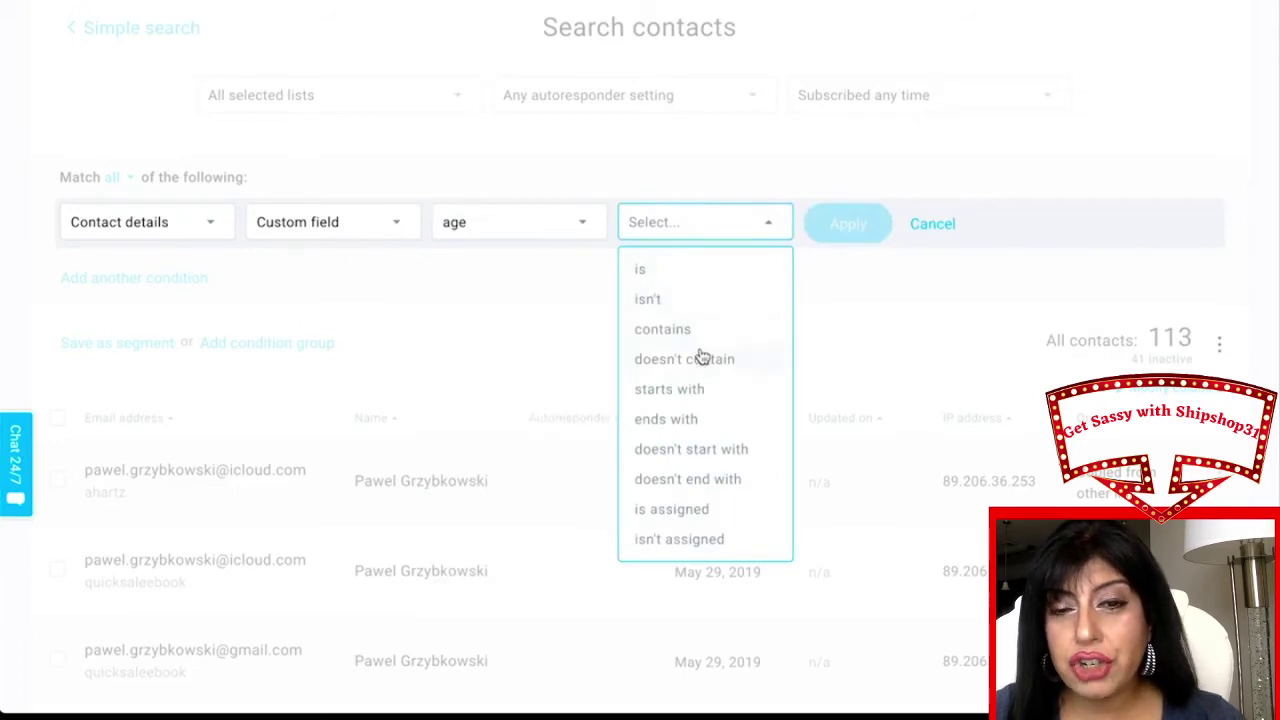
pyautogui.scroll(-1, 700, 355)
pyautogui.click(676, 444)
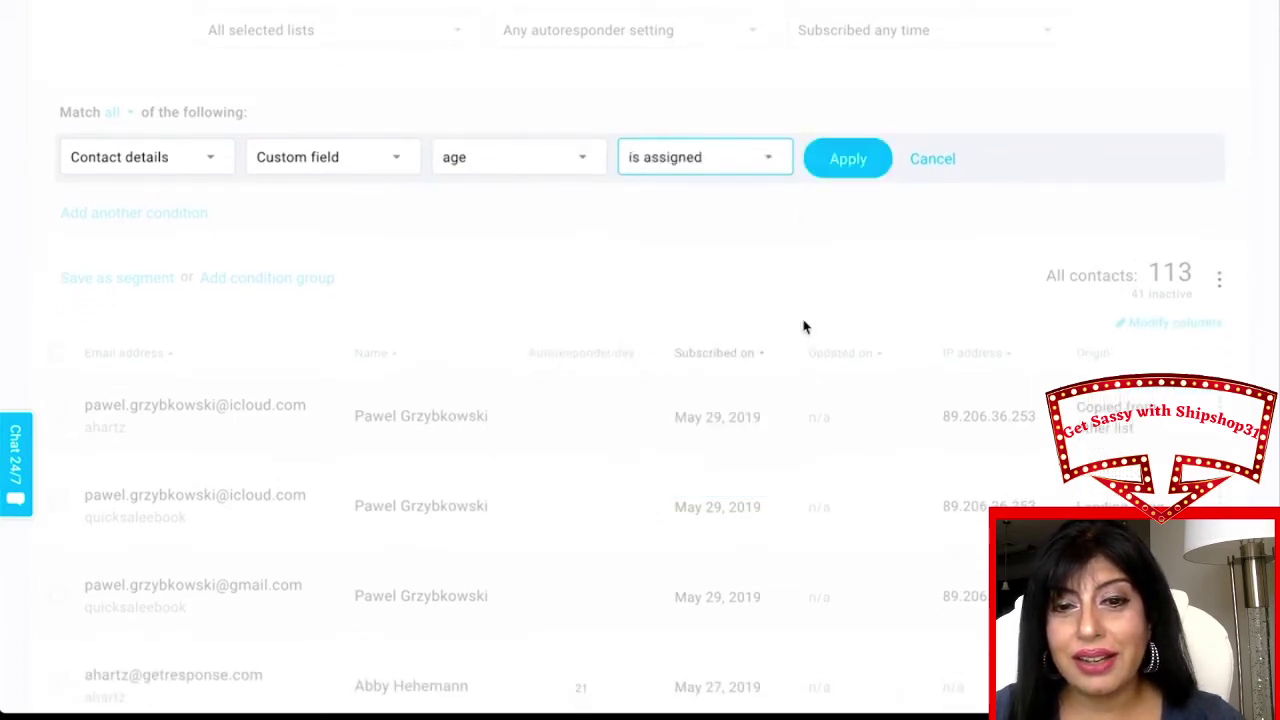
pyautogui.click(846, 164)
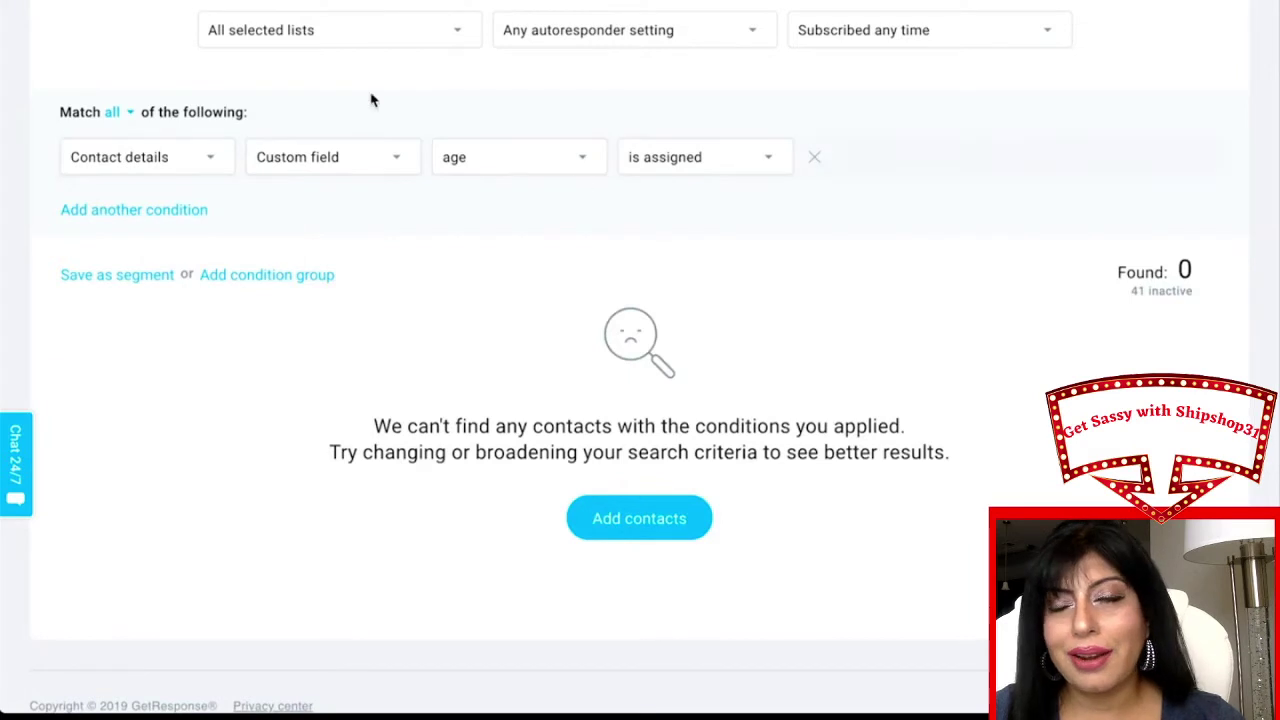
# Add and apply a second search condition where the Geolocation Country is United States.
pyautogui.click(114, 207)
pyautogui.click(131, 212)
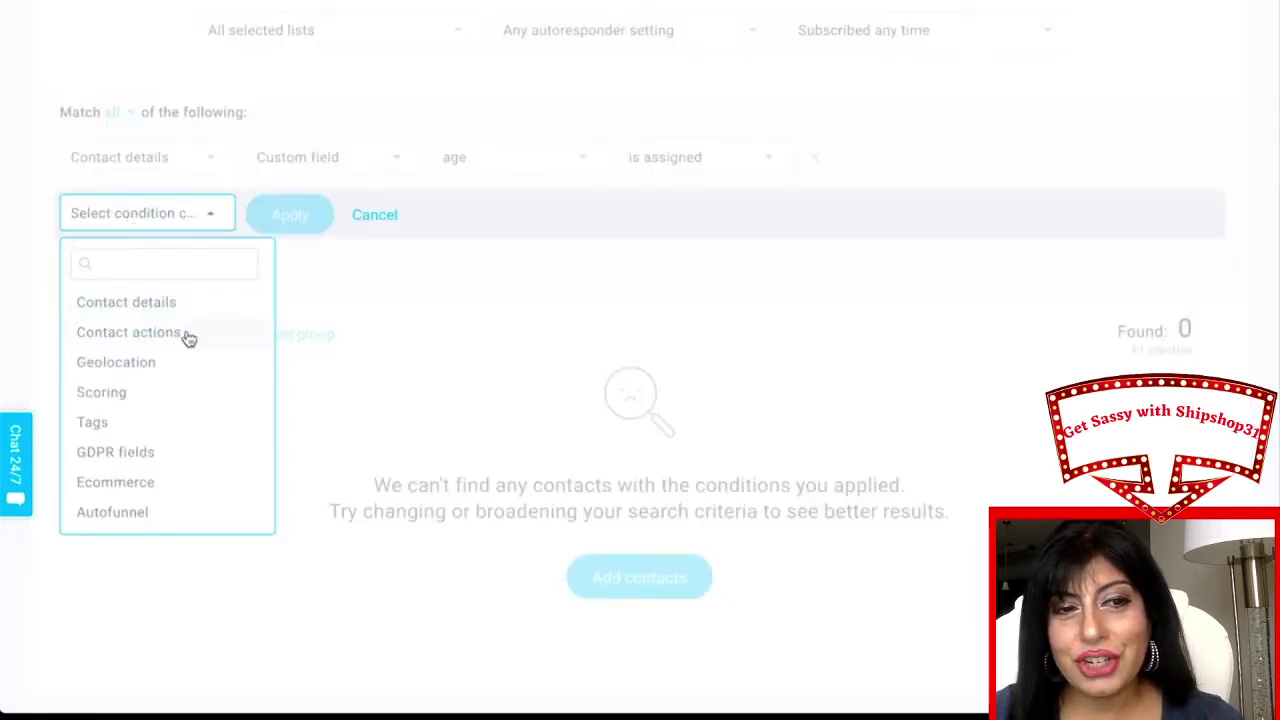
pyautogui.click(113, 304)
pyautogui.click(325, 222)
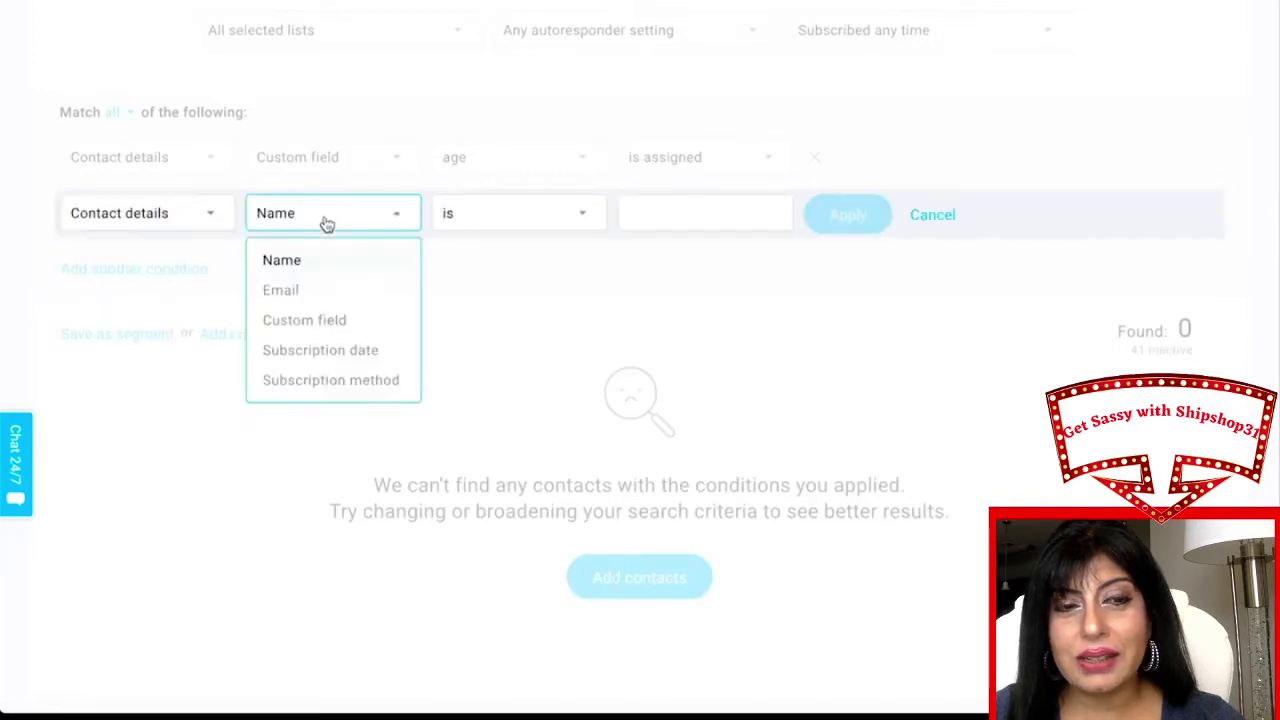
pyautogui.click(176, 227)
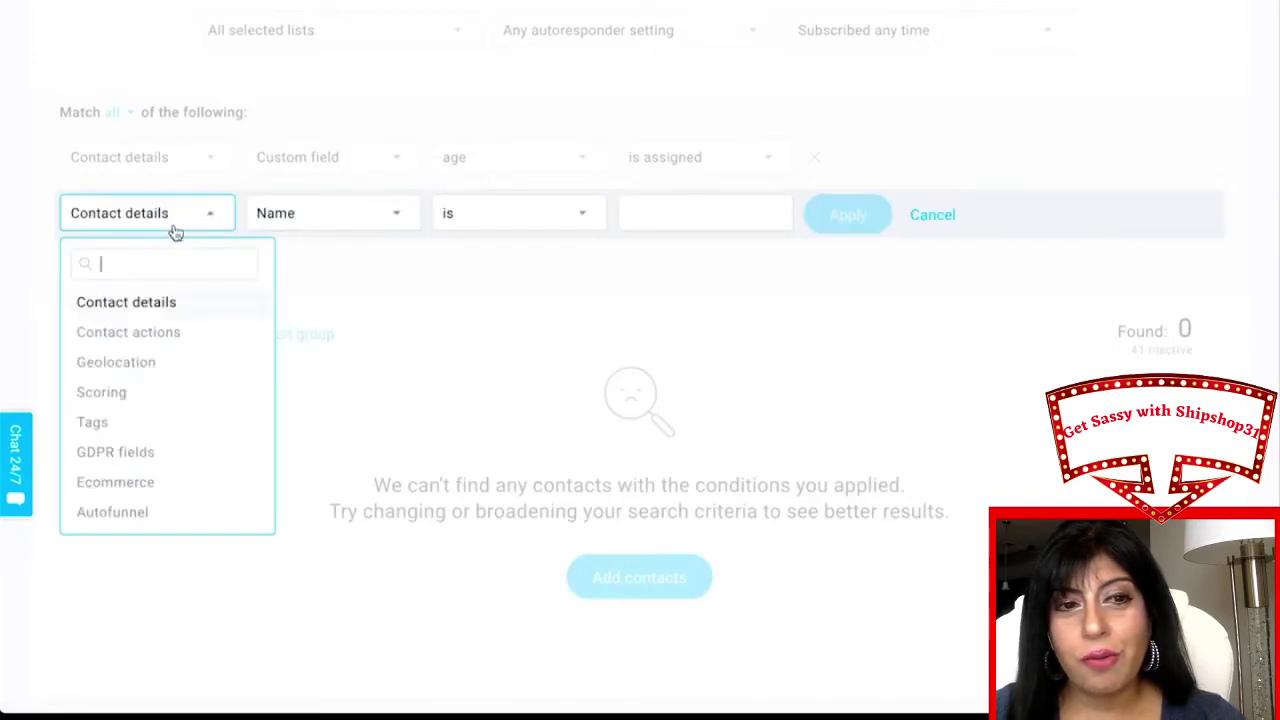
pyautogui.click(140, 368)
pyautogui.click(346, 214)
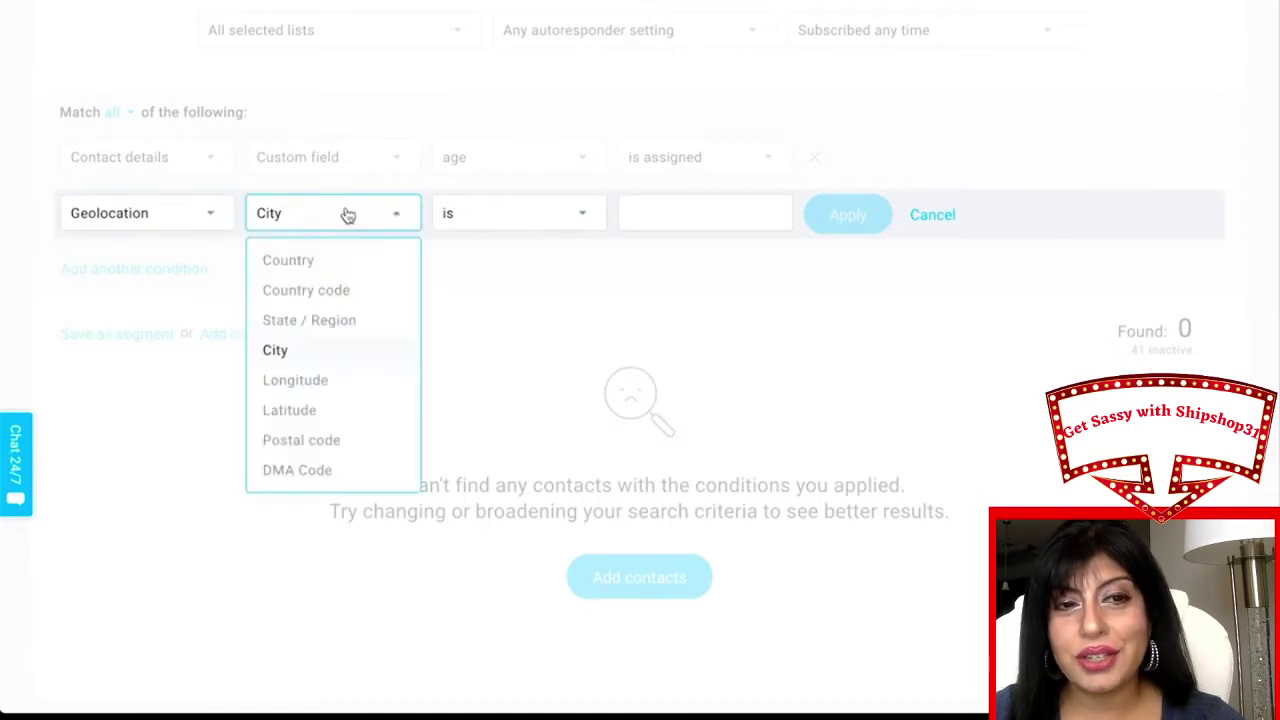
pyautogui.click(325, 264)
pyautogui.click(710, 204)
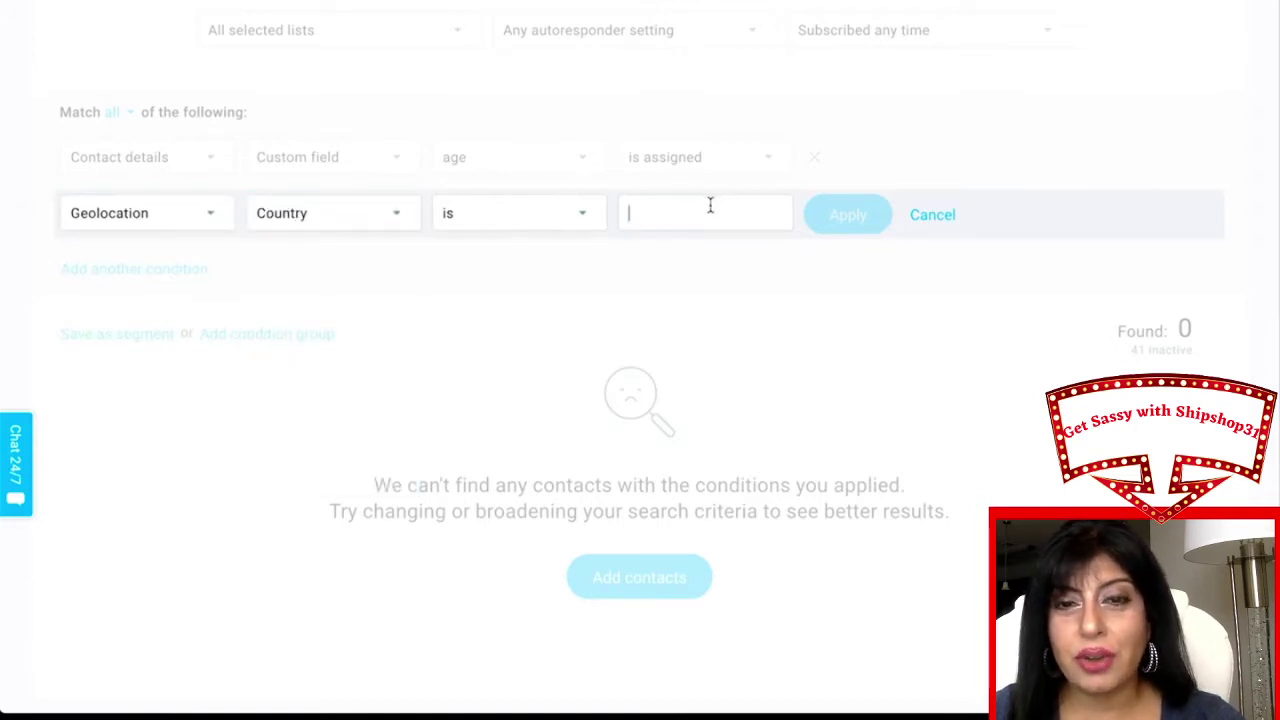
pyautogui.write('United S')
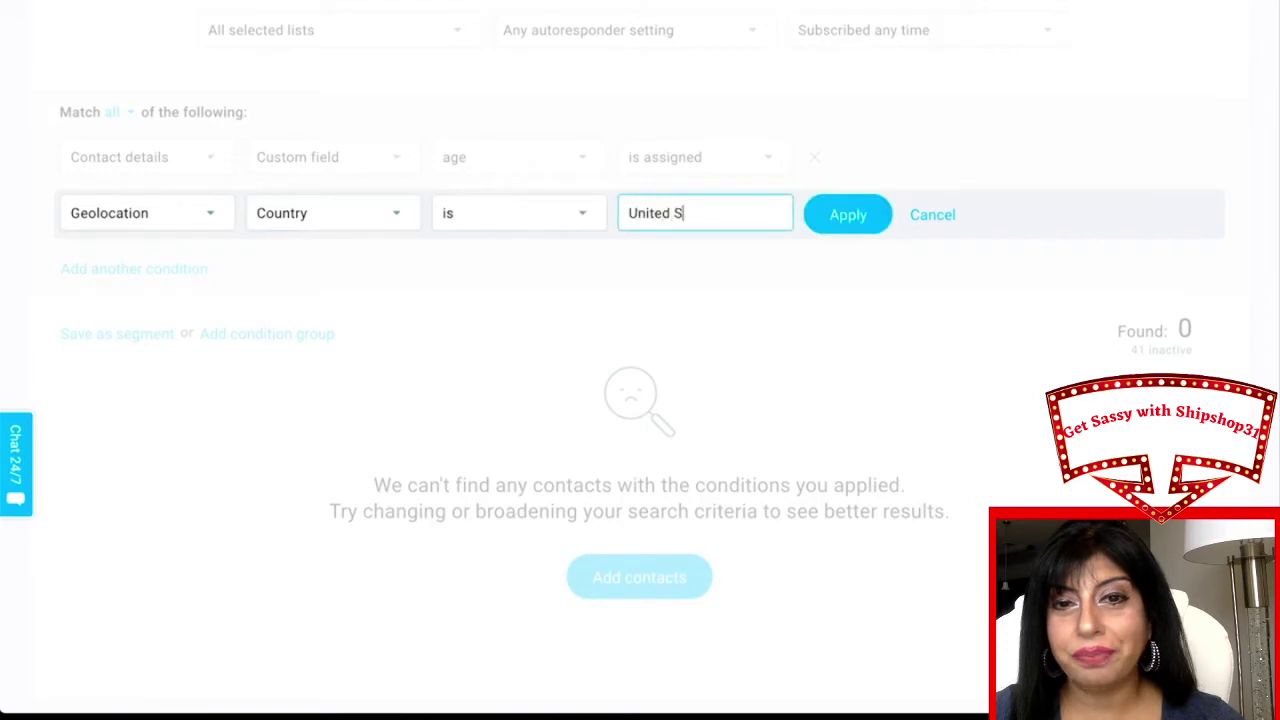
pyautogui.write('tates')
pyautogui.click(864, 232)
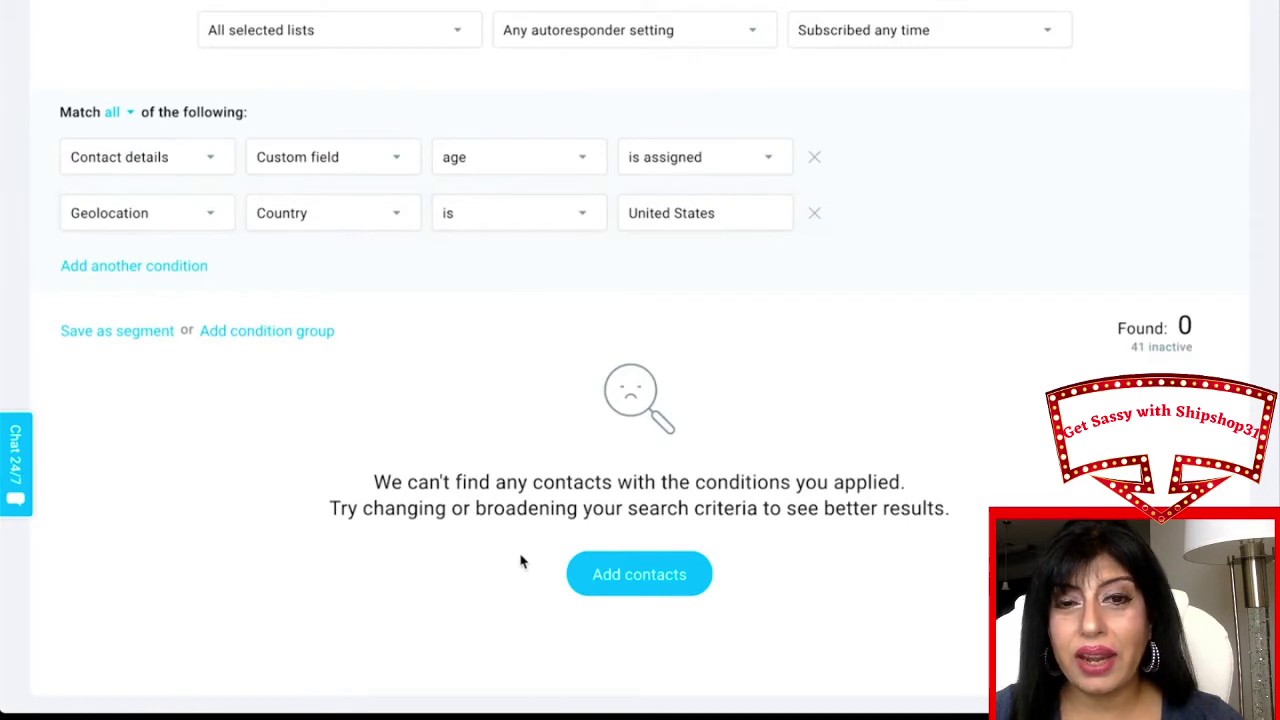
# Save the two search conditions as a segment named "Age united states".
pyautogui.scroll(1, 800, 370)
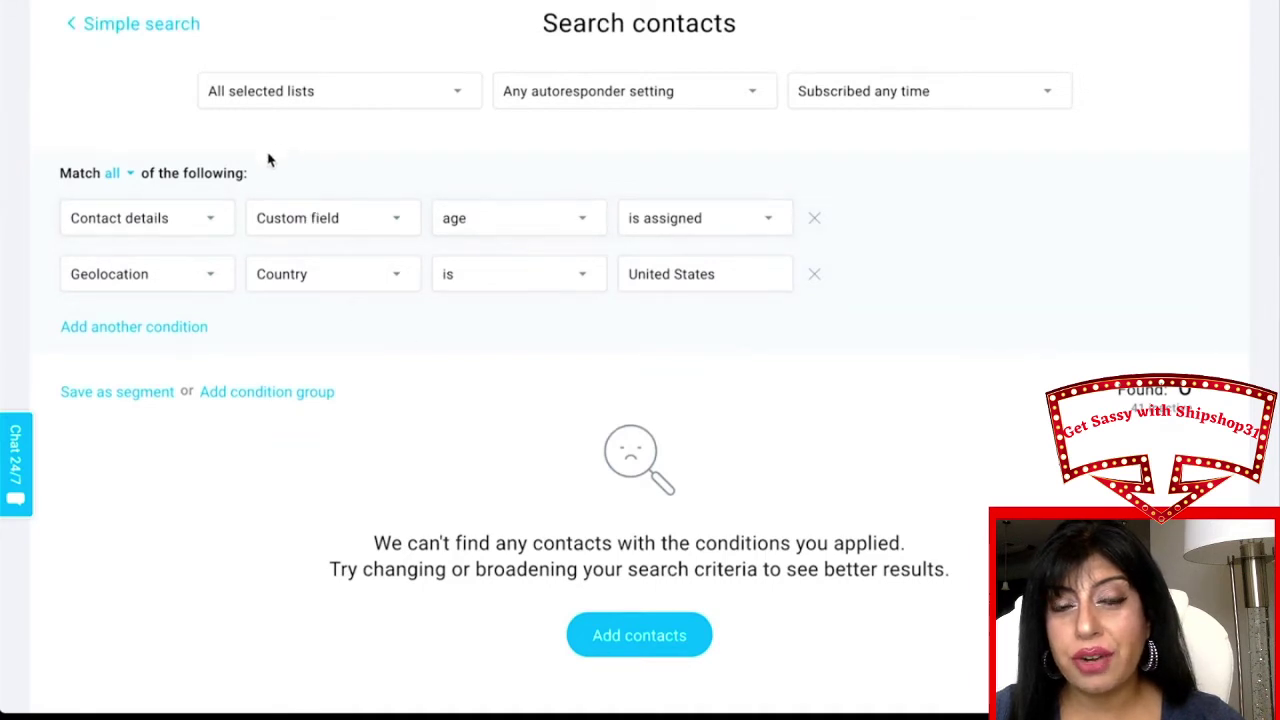
pyautogui.click(140, 397)
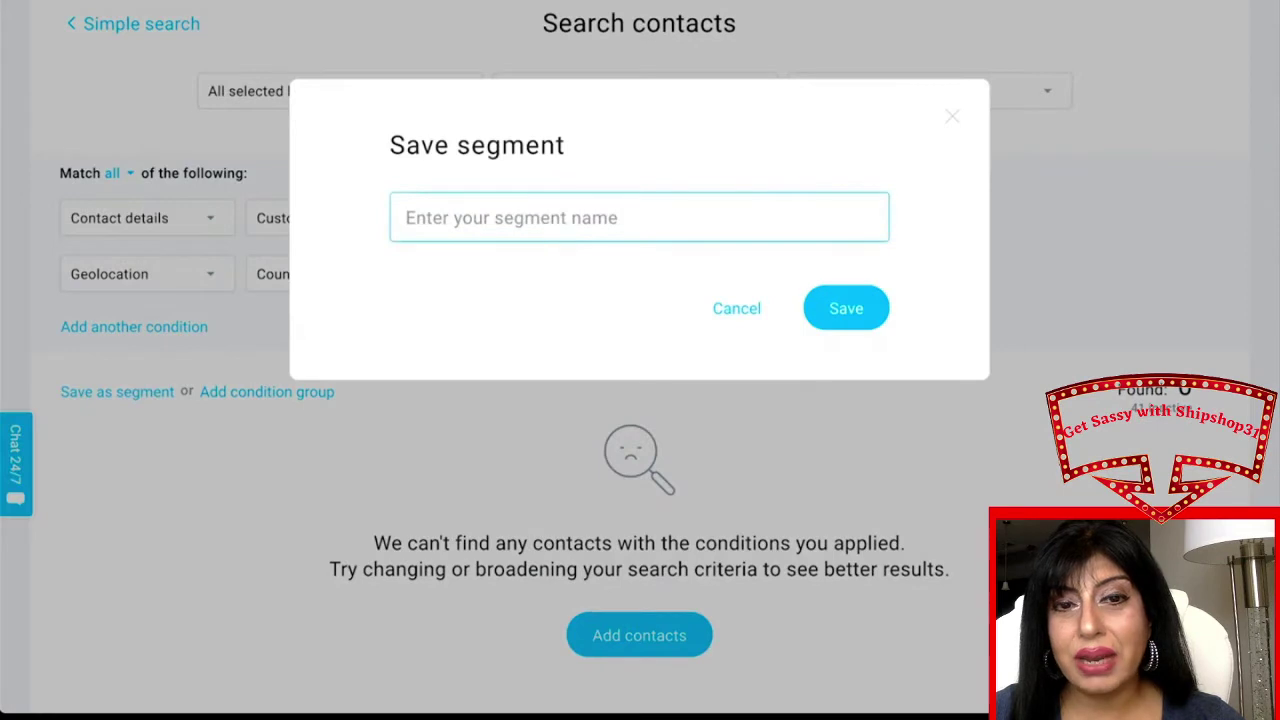
pyautogui.write('Age united states')
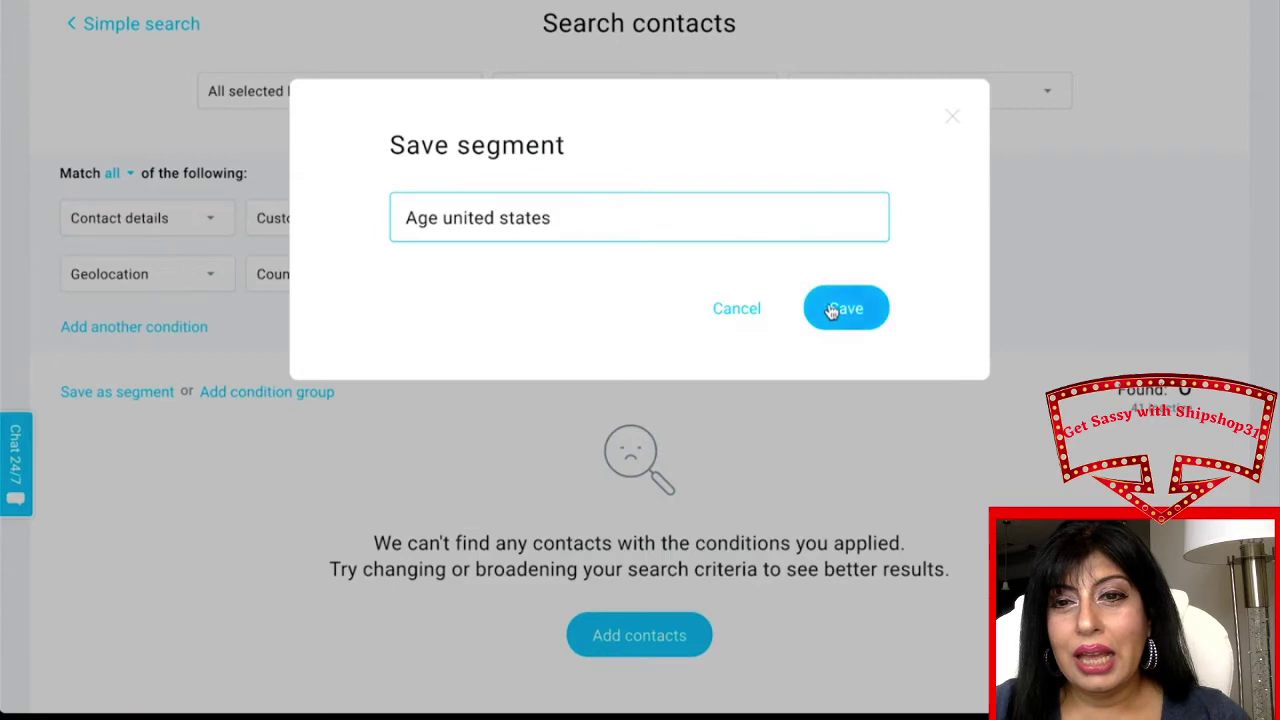
pyautogui.click(828, 308)
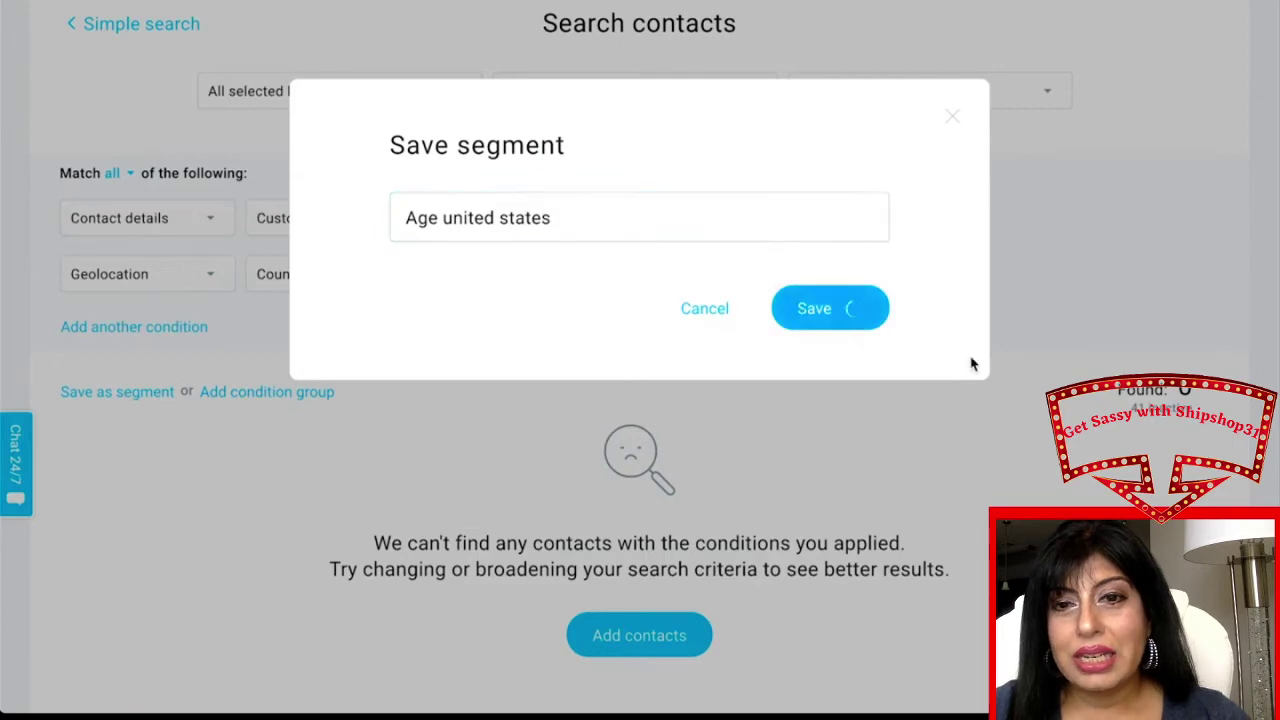
# Return to the simple contact search and open the list of saved segments.
pyautogui.scroll(-1, 1120, 248)
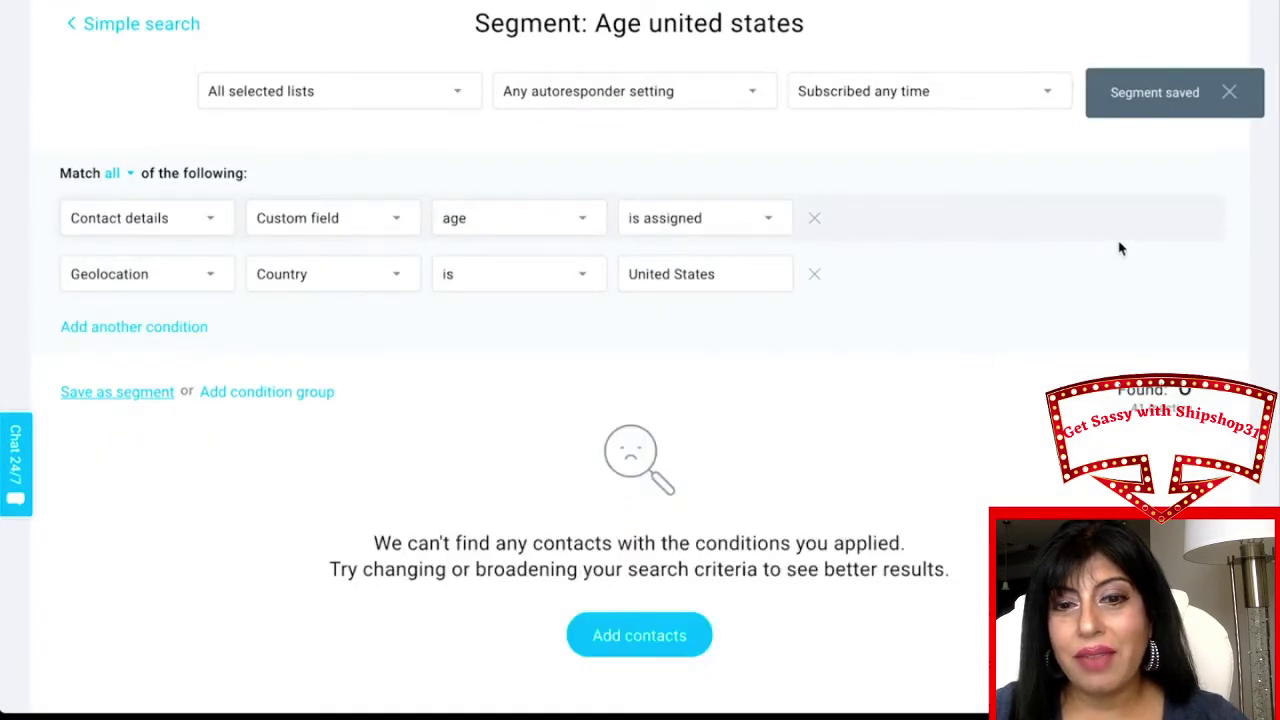
pyautogui.scroll(2, 1120, 248)
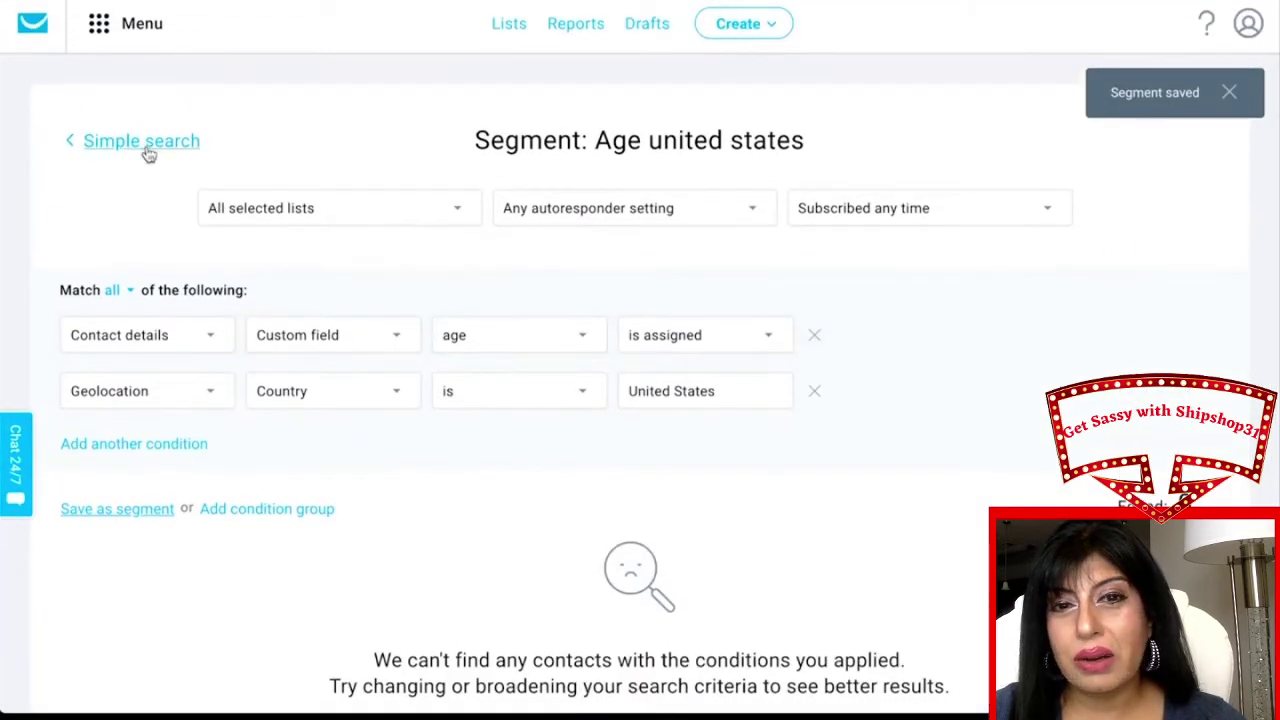
pyautogui.click(141, 141)
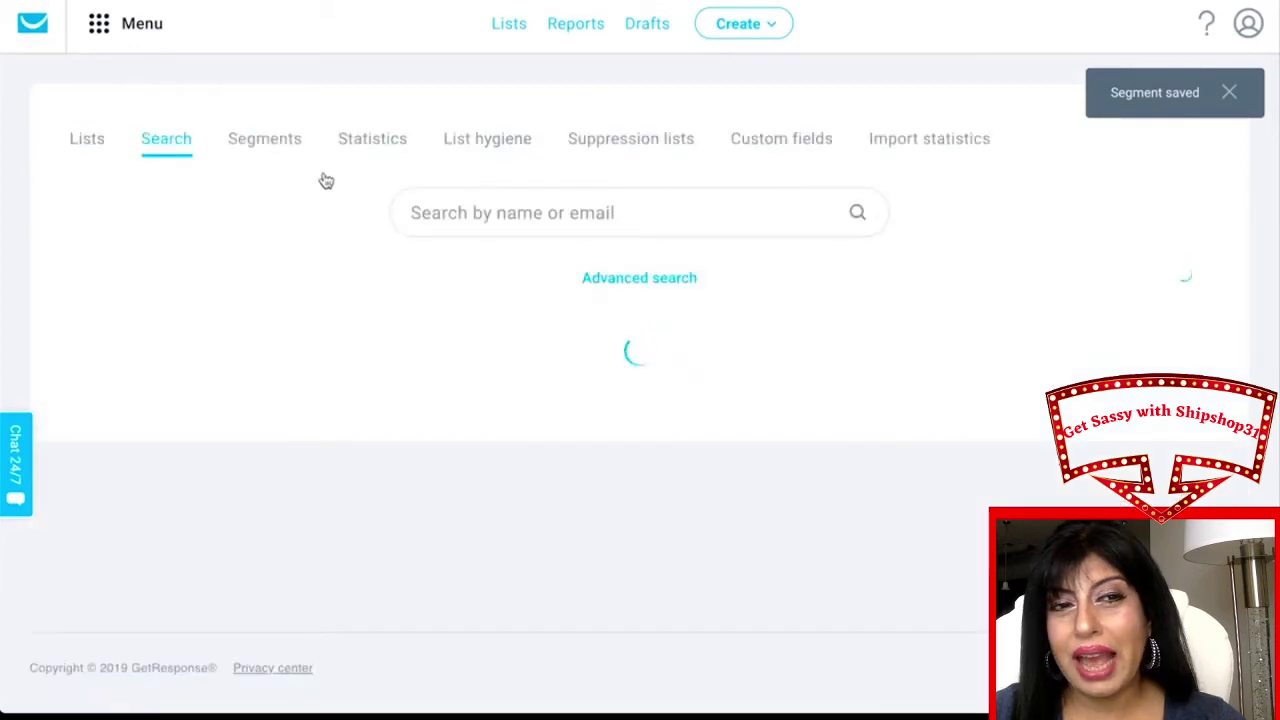
pyautogui.click(272, 146)
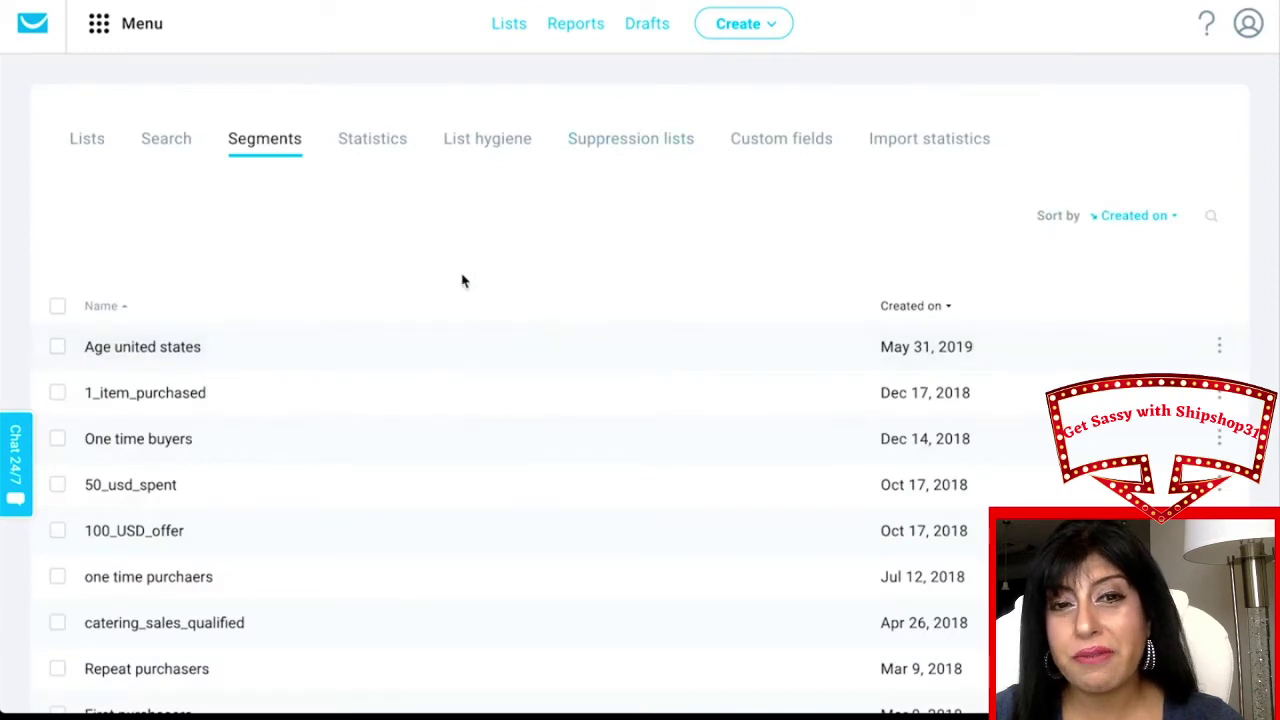
# Review the saved segments and check the actions available for the "Age united states" segment.
pyautogui.scroll(-3, 494, 237)
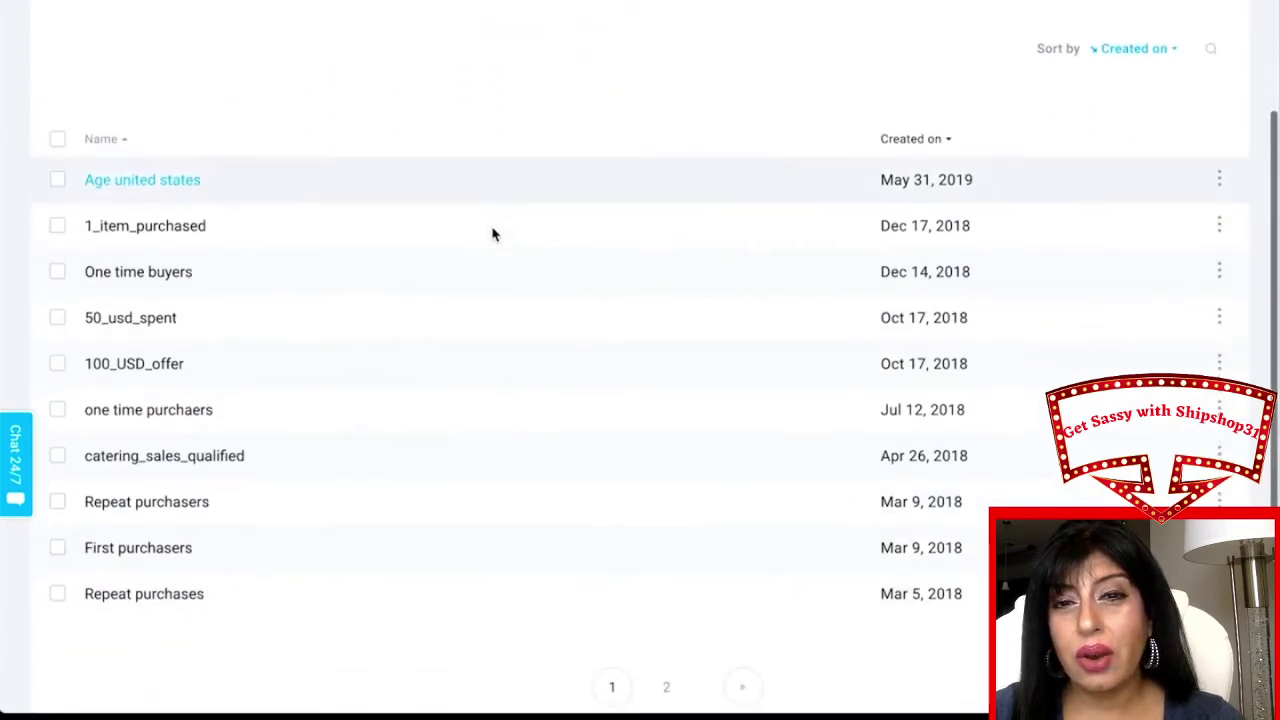
pyautogui.scroll(-2, 492, 234)
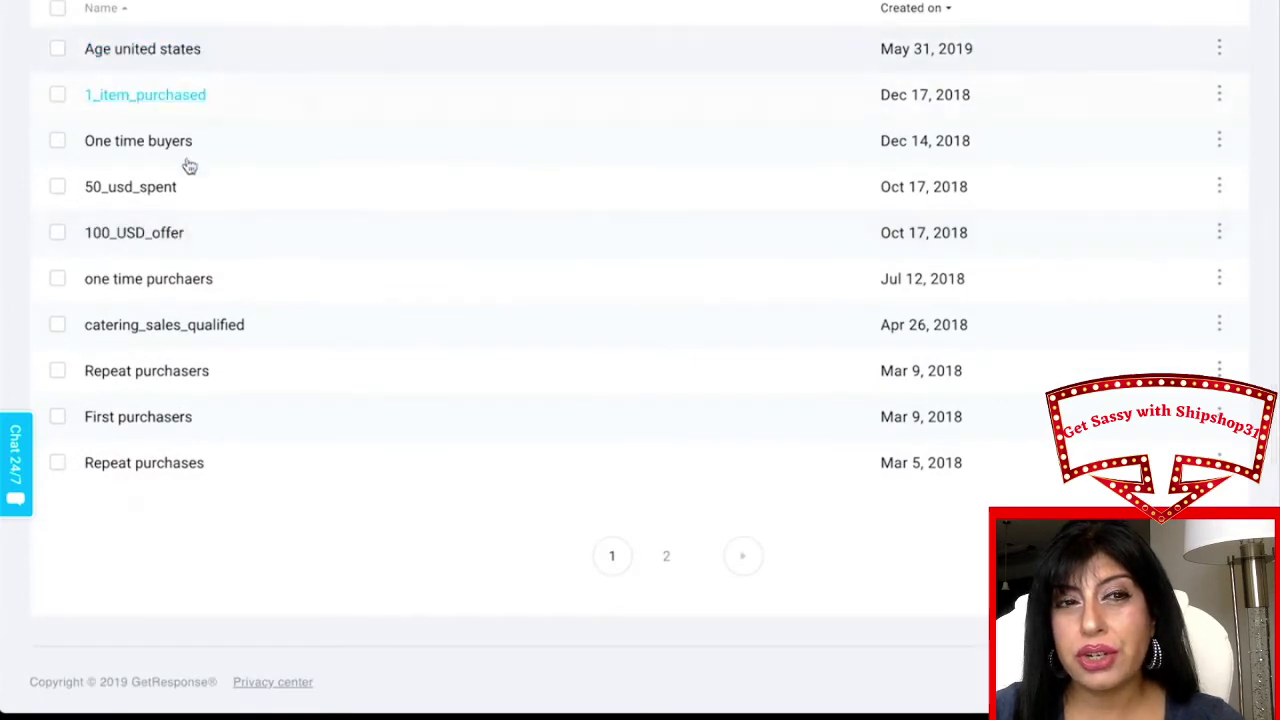
pyautogui.scroll(3, 180, 540)
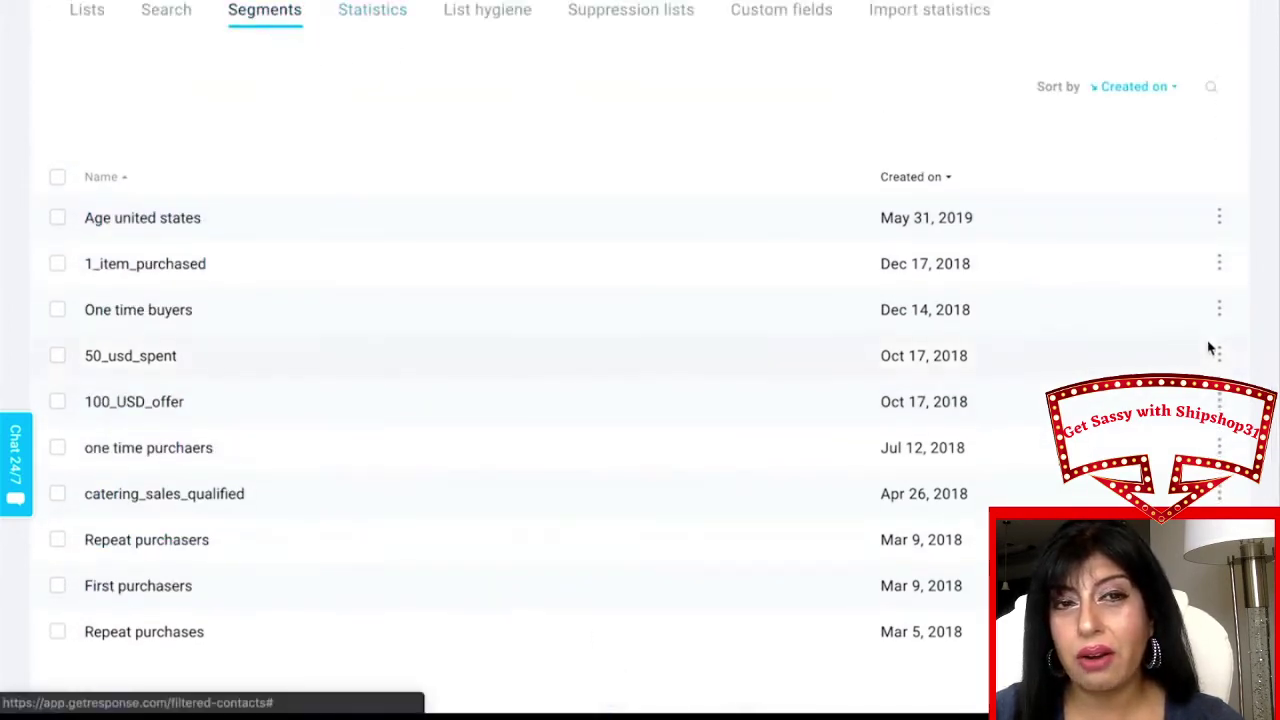
pyautogui.click(1219, 217)
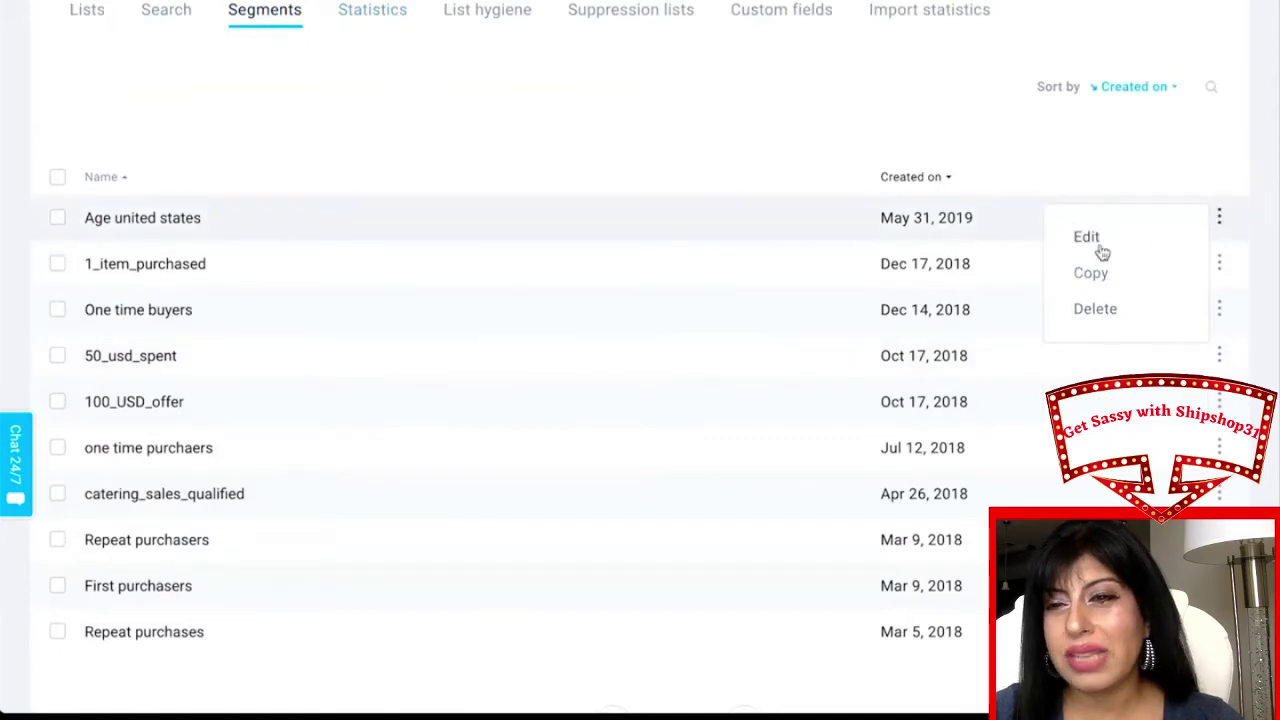
pyautogui.click(617, 200)
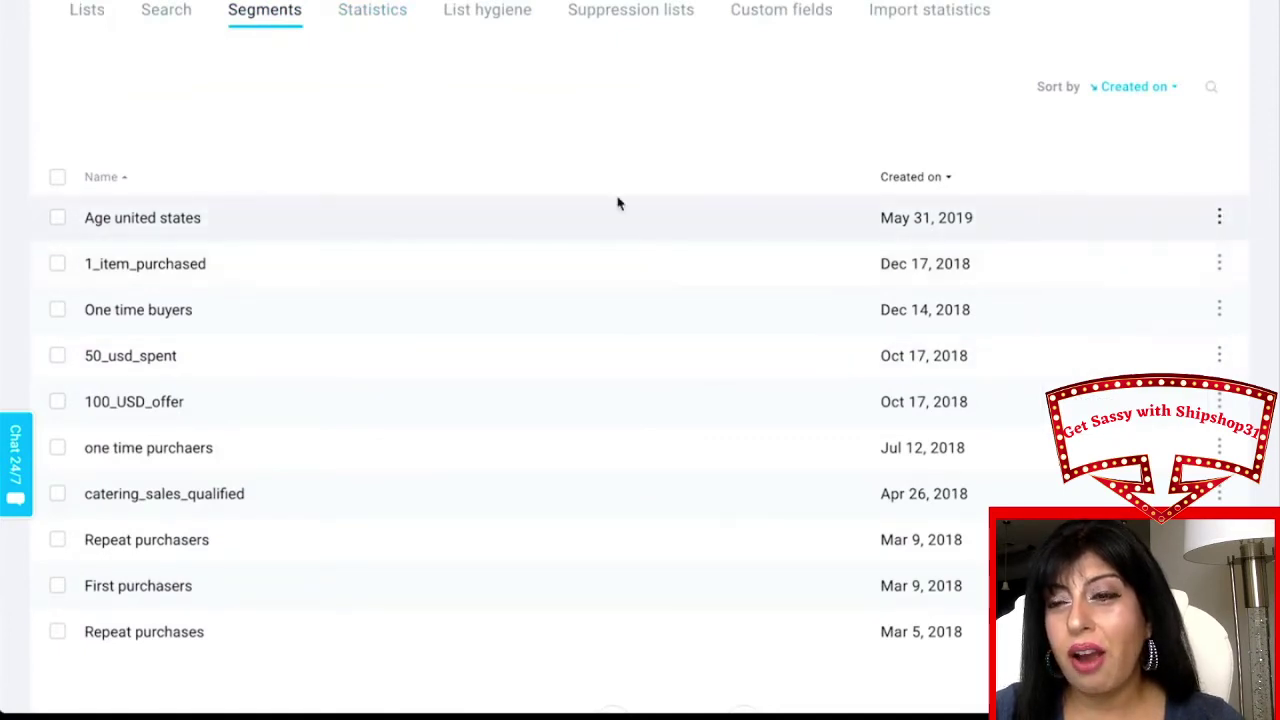
# Open the custom fields page and look through the user-defined fields with their values and types.
pyautogui.scroll(2, 463, 151)
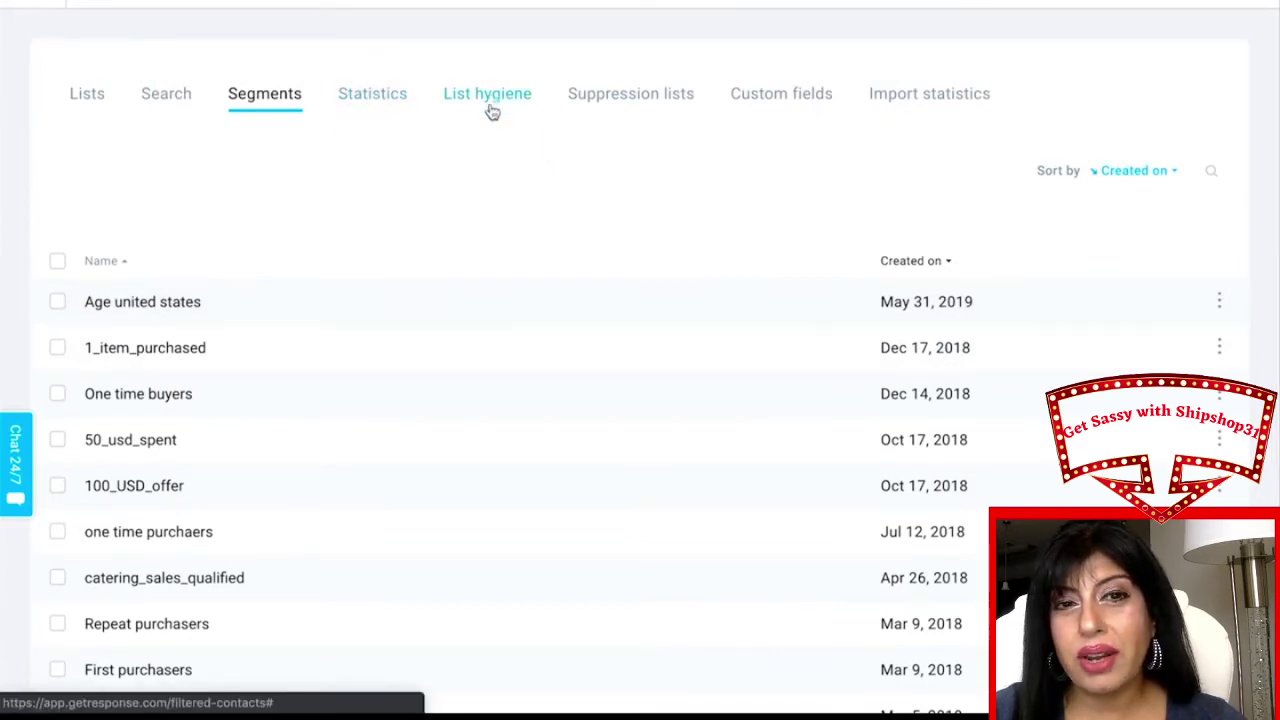
pyautogui.click(801, 93)
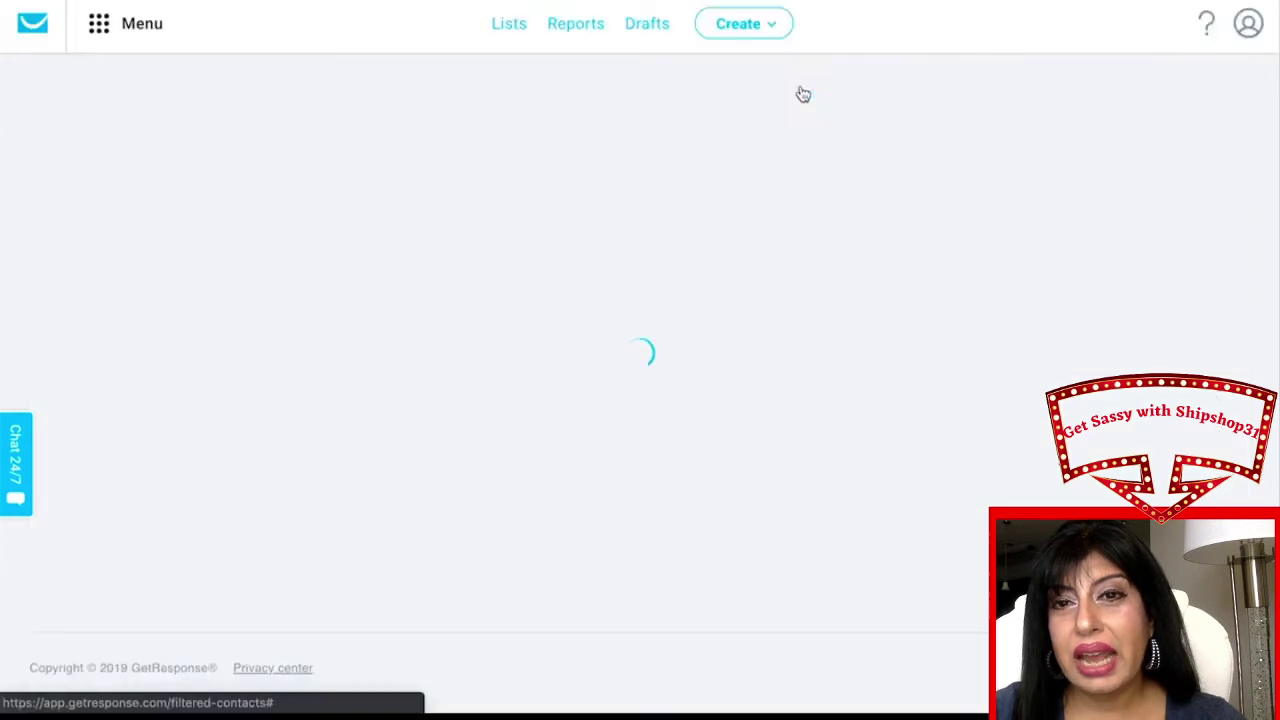
pyautogui.scroll(-1, 1050, 135)
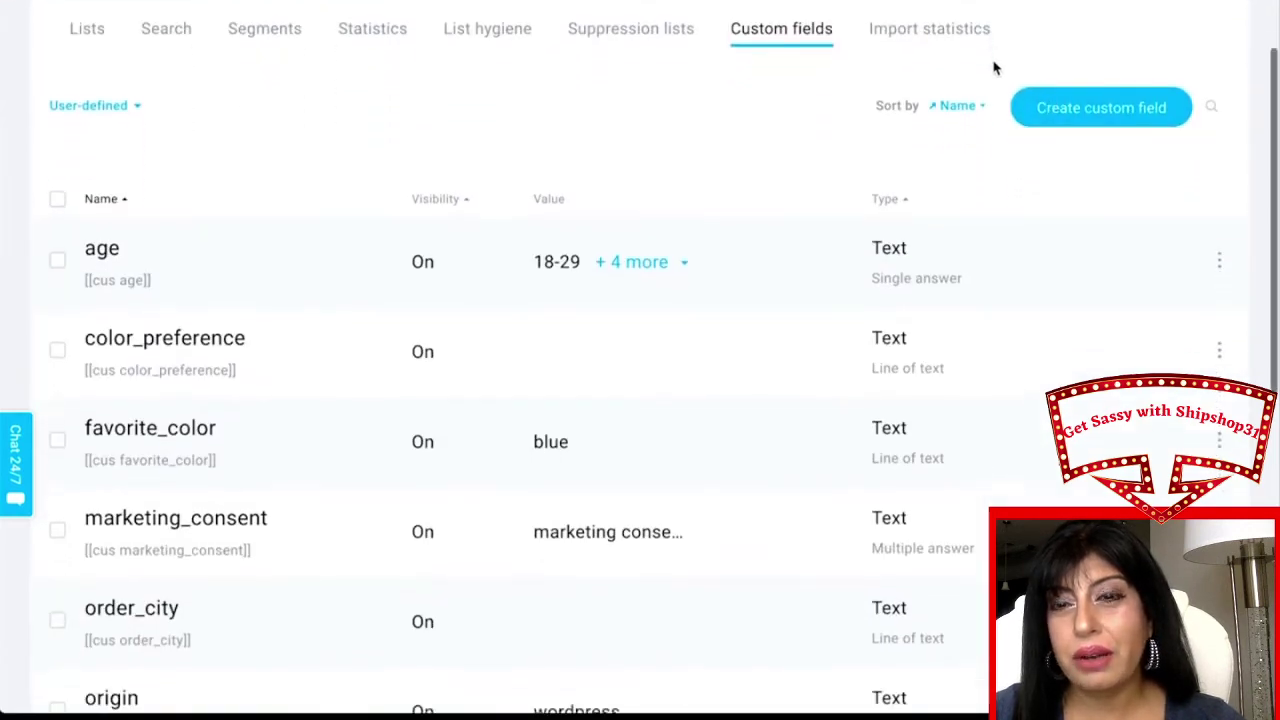
pyautogui.scroll(-1, 994, 65)
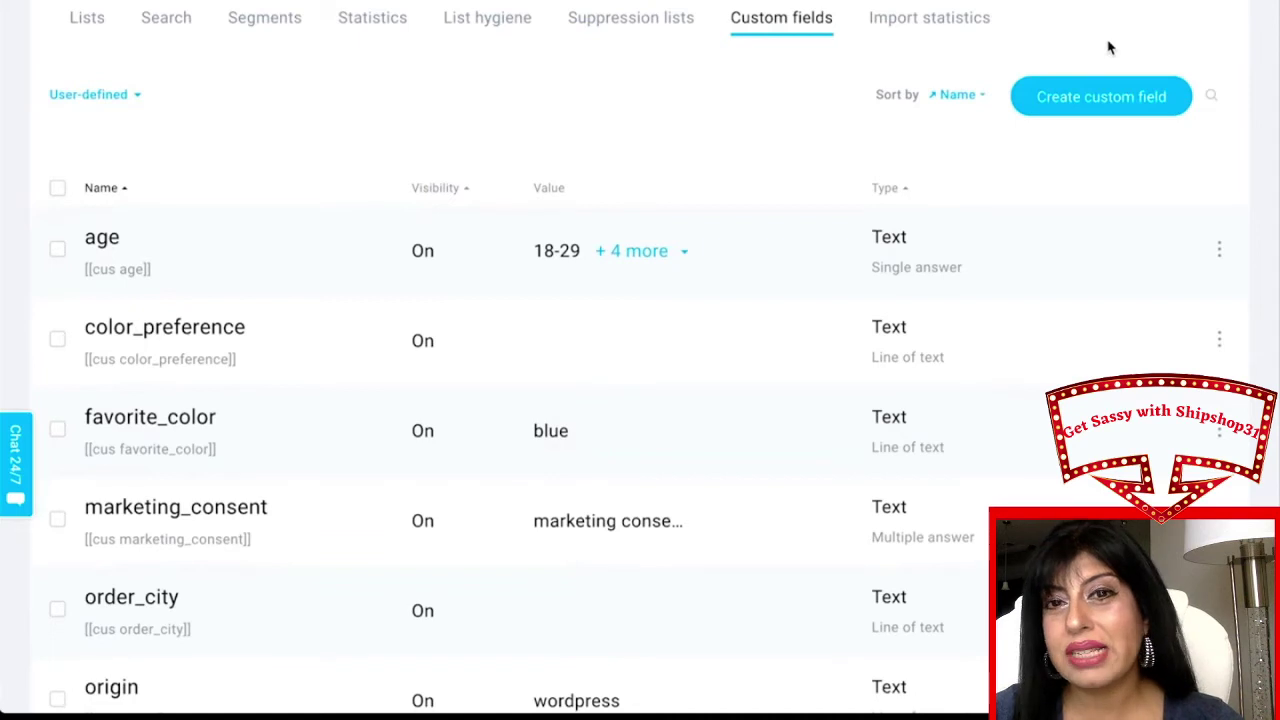
pyautogui.scroll(-2, 808, 254)
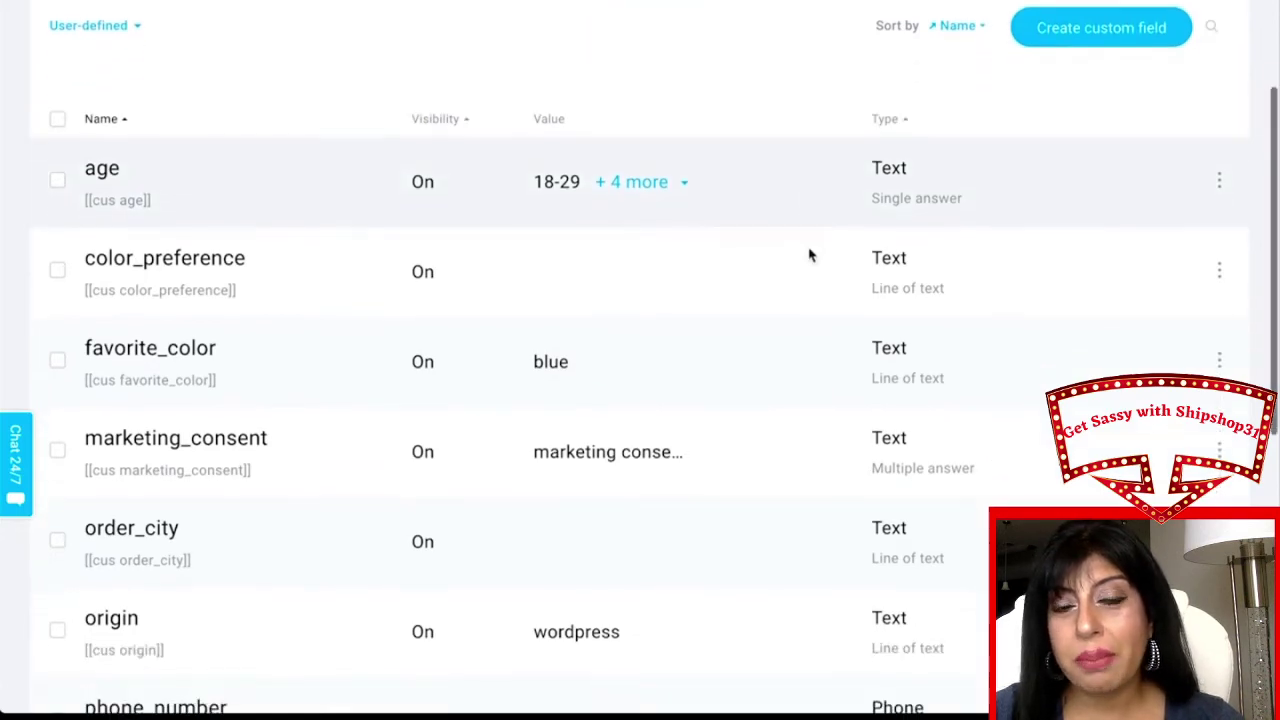
pyautogui.scroll(4, 594, 286)
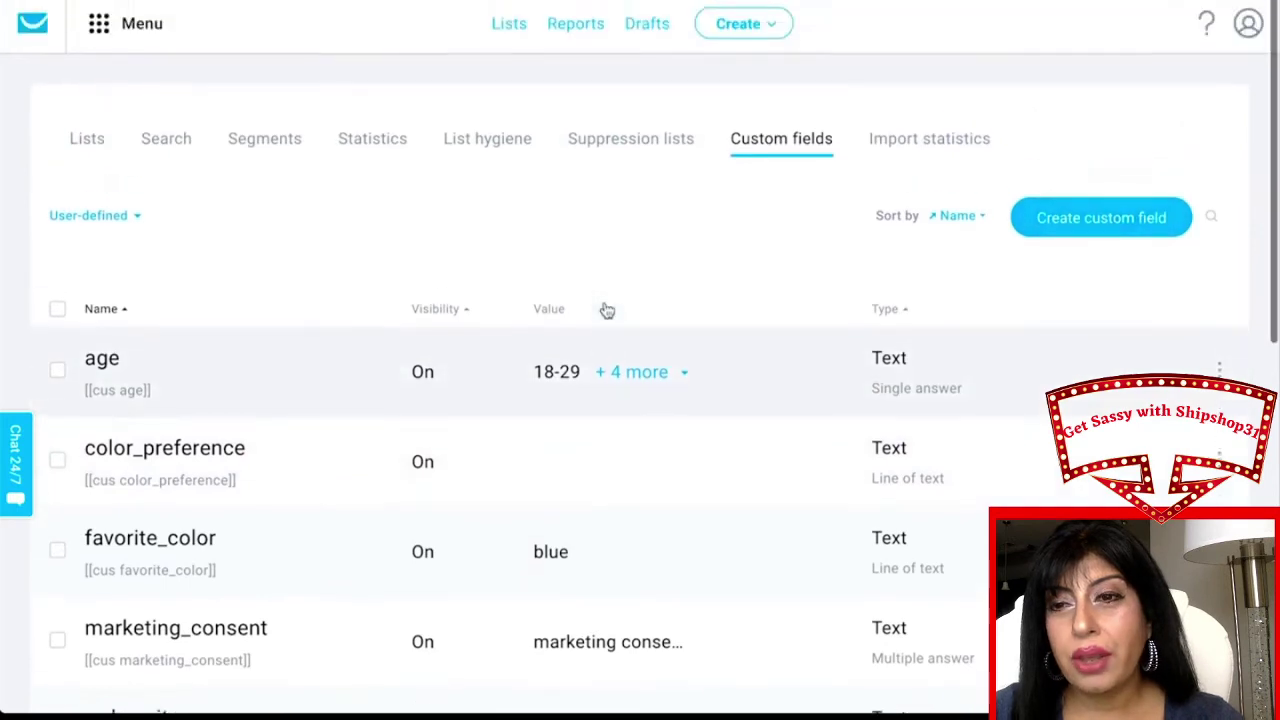
pyautogui.scroll(1, 606, 309)
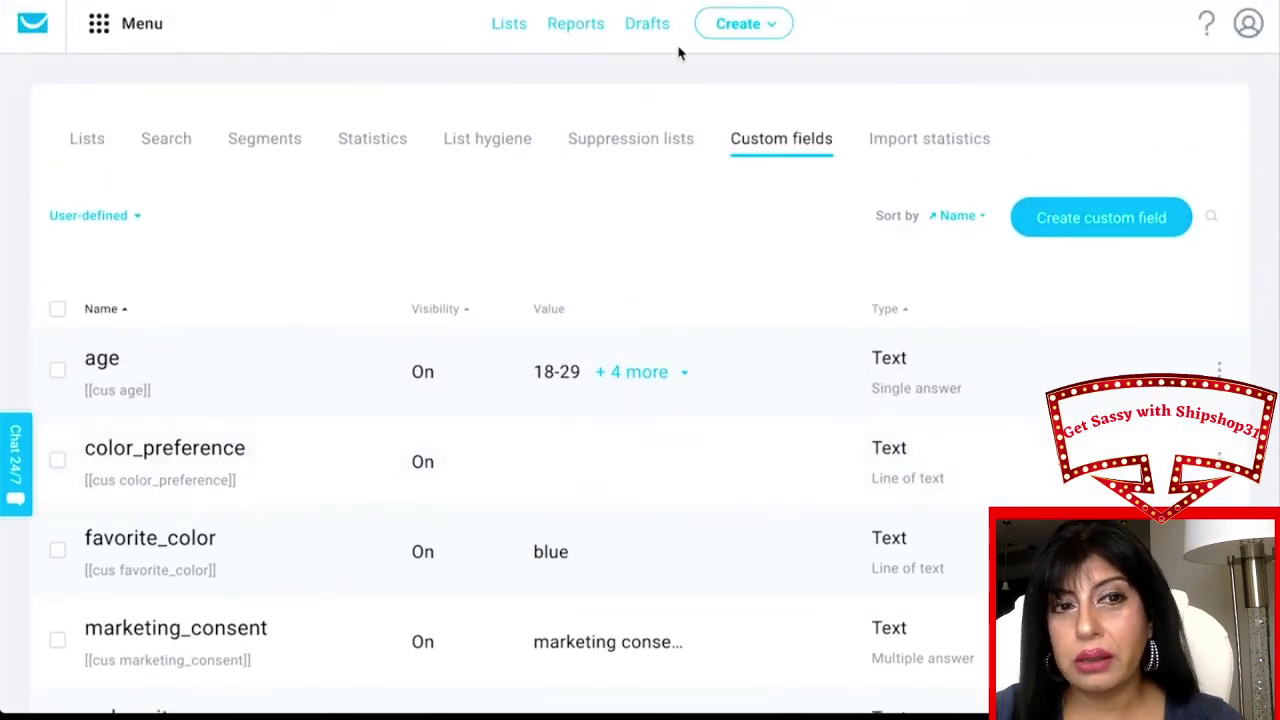
# Go back to the contact lists and start adding contacts to the 30daybootcamp list.
pyautogui.click(87, 141)
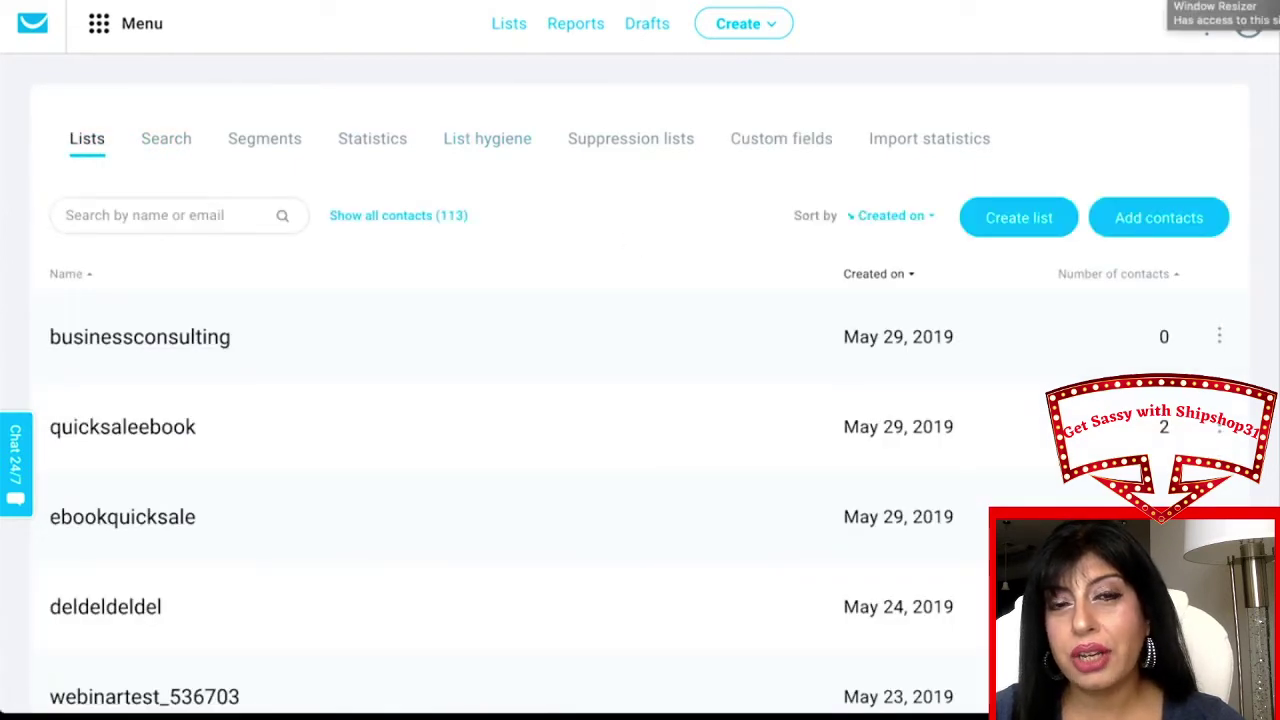
pyautogui.click(1180, 231)
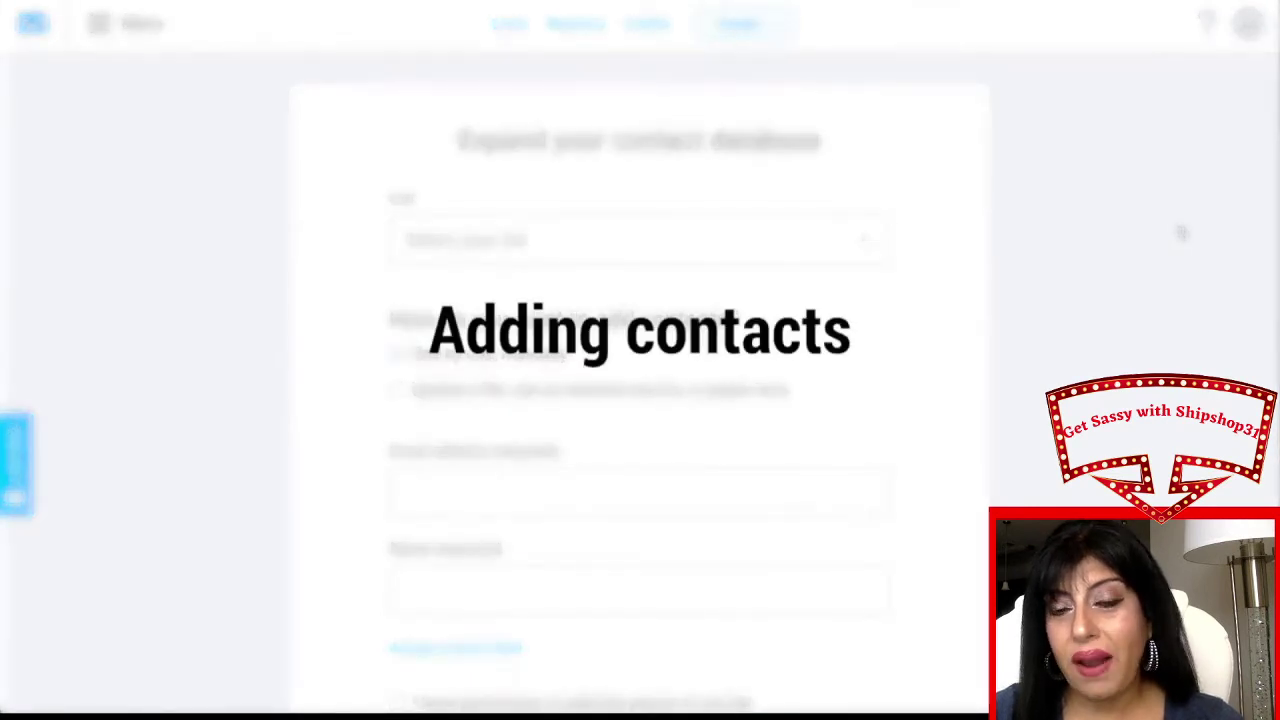
pyautogui.scroll(-1, 1180, 230)
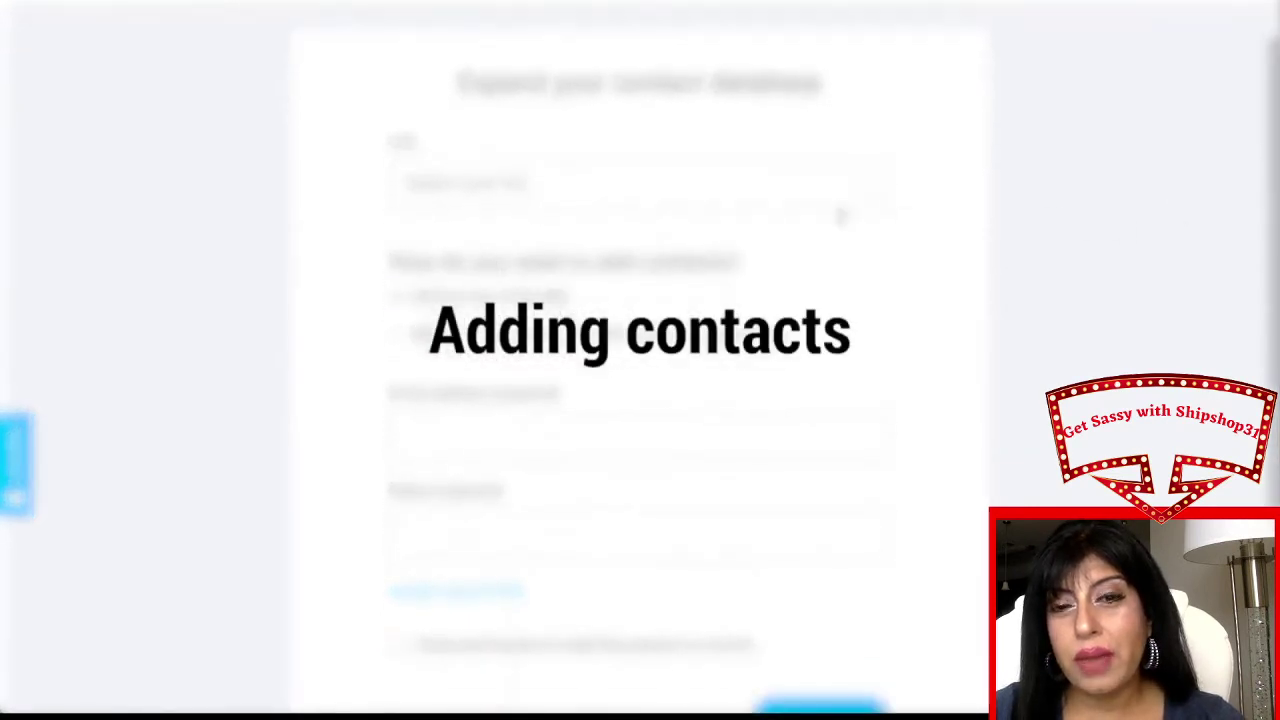
pyautogui.click(632, 205)
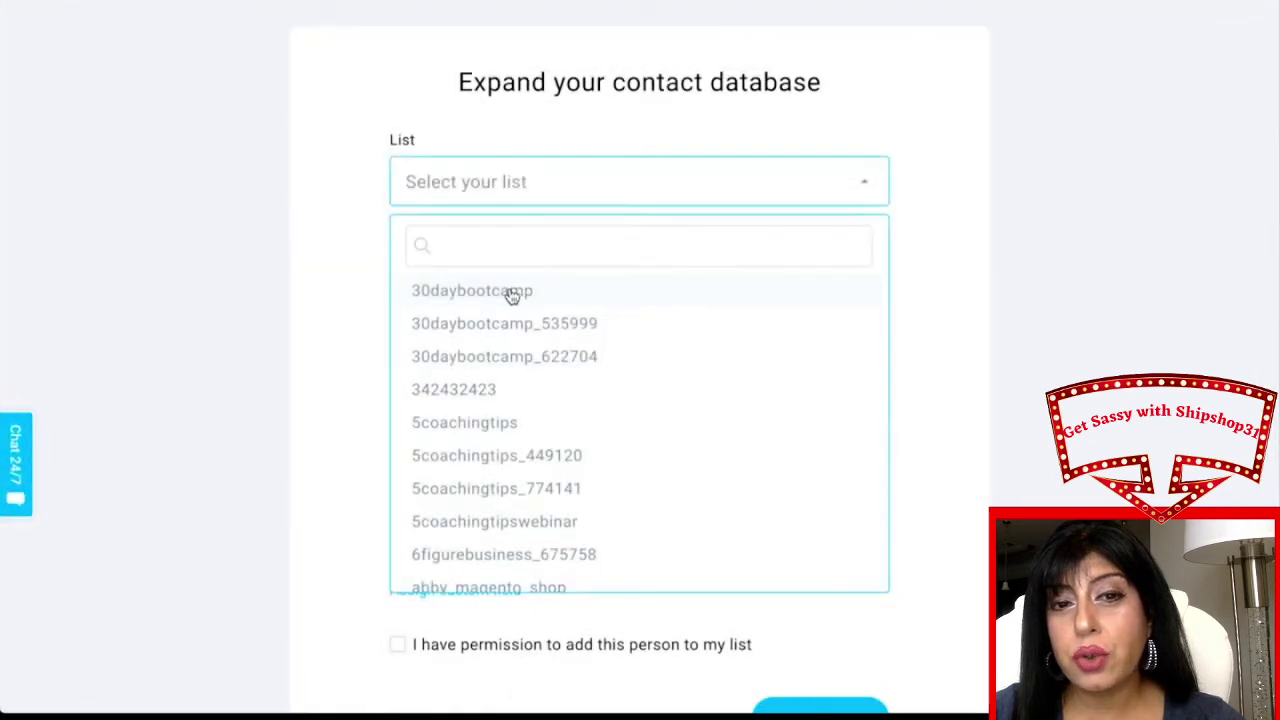
pyautogui.click(509, 294)
pyautogui.scroll(-1, 871, 360)
pyautogui.scroll(-1, 871, 360)
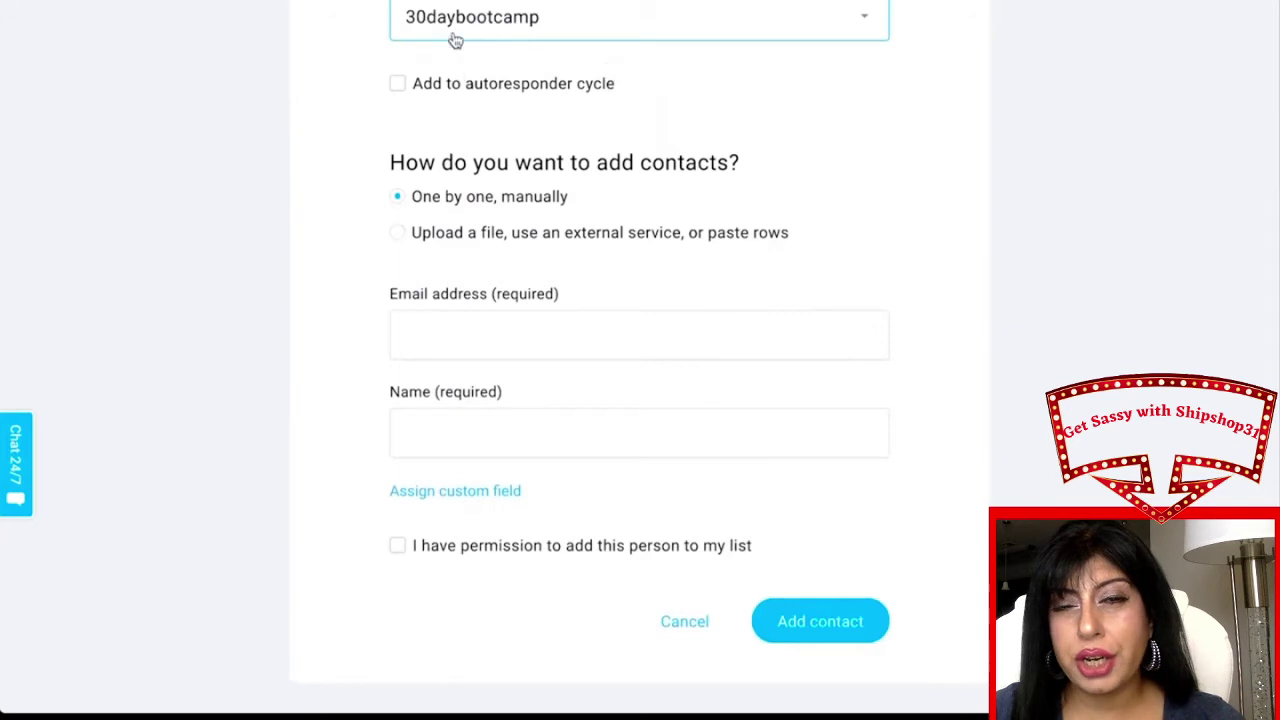
pyautogui.scroll(-1, 700, 125)
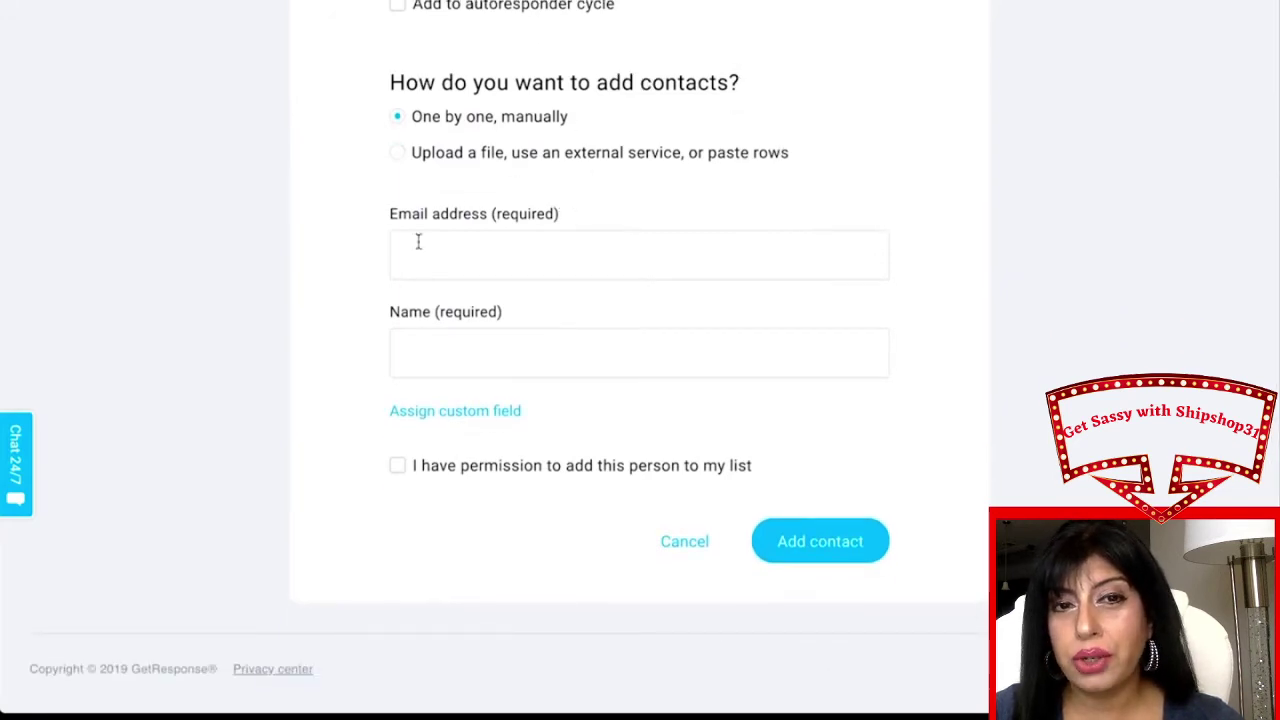
# Choose to add contacts by file, external service or pasted rows, and view the services that can be connected.
pyautogui.click(531, 152)
pyautogui.scroll(-2, 652, 433)
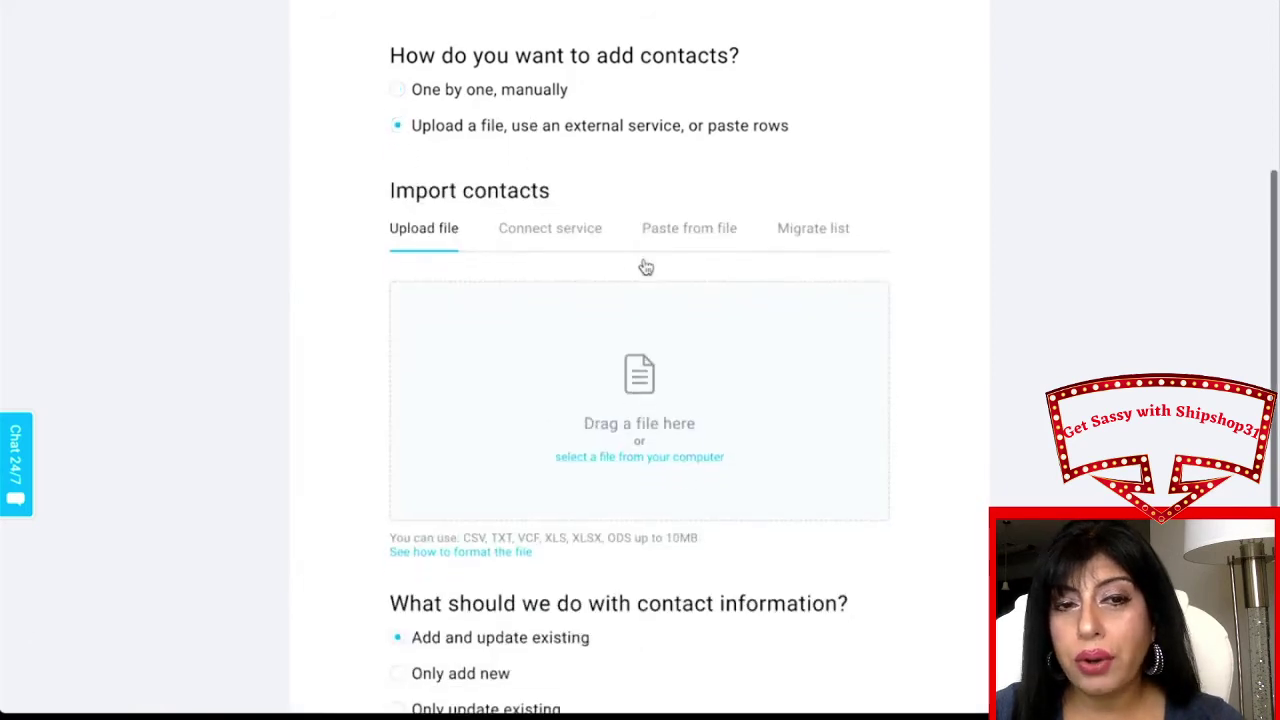
pyautogui.click(538, 200)
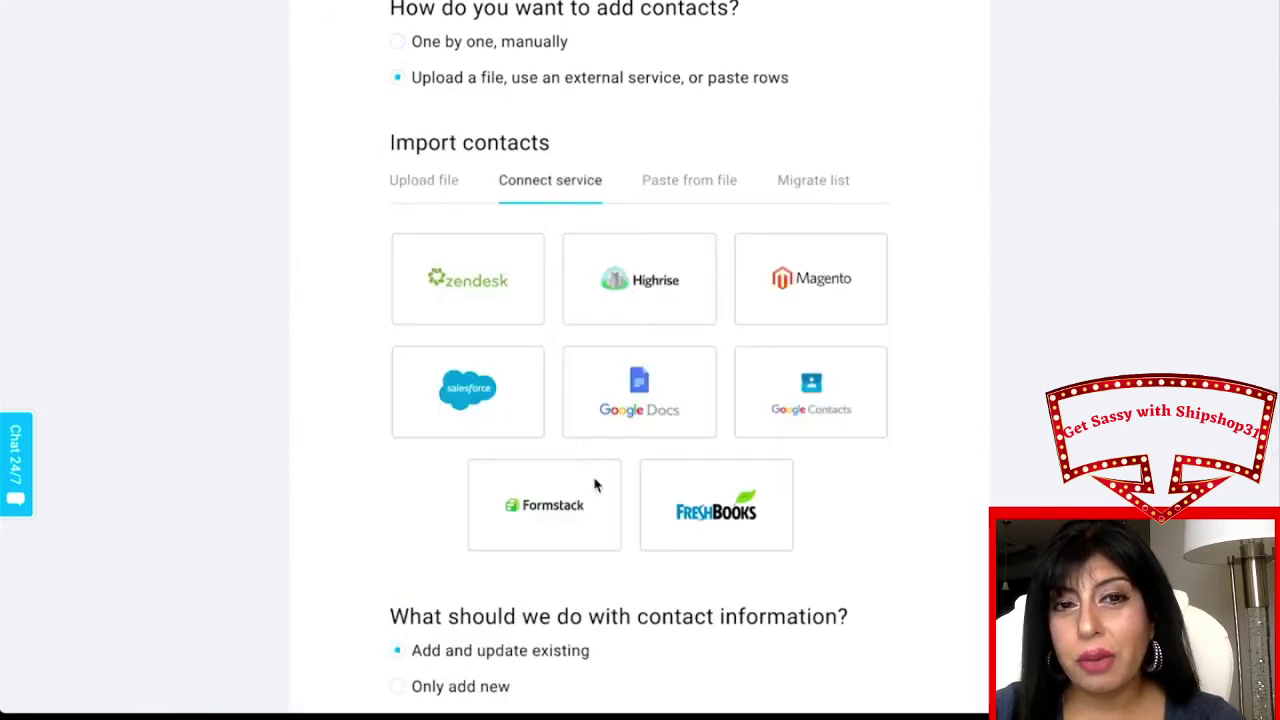
pyautogui.scroll(-2, 866, 462)
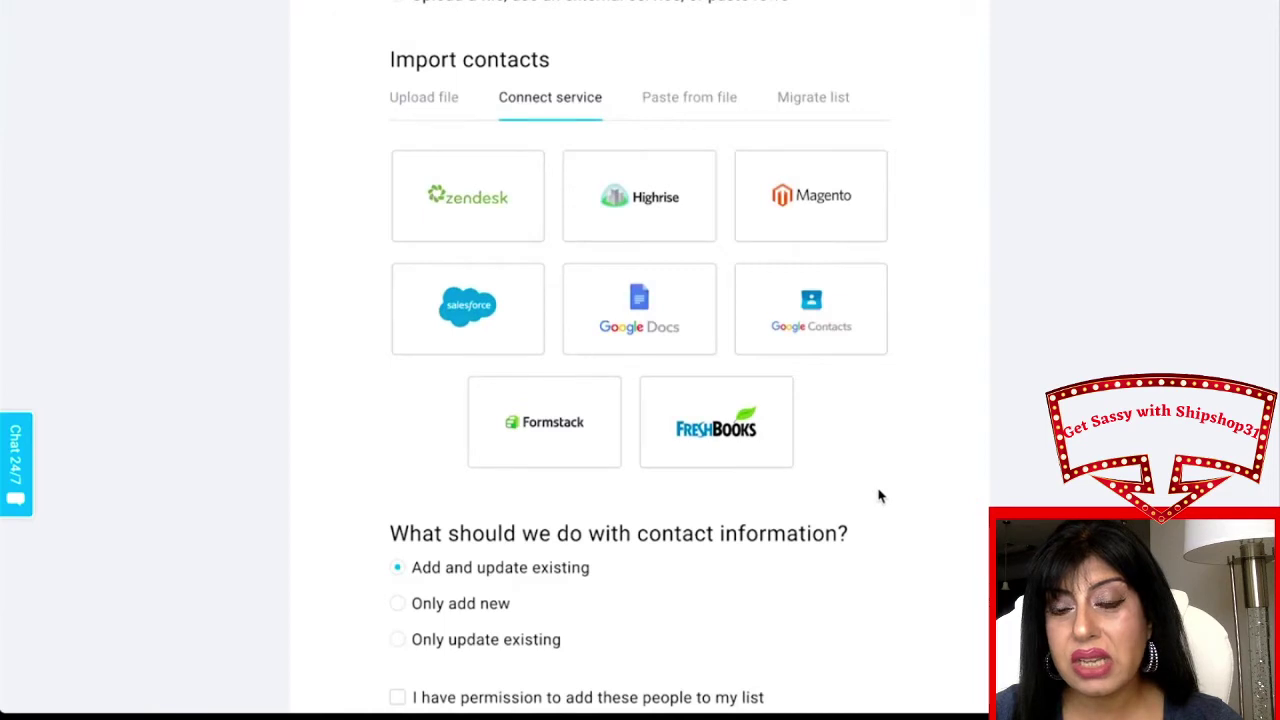
pyautogui.scroll(1, 877, 494)
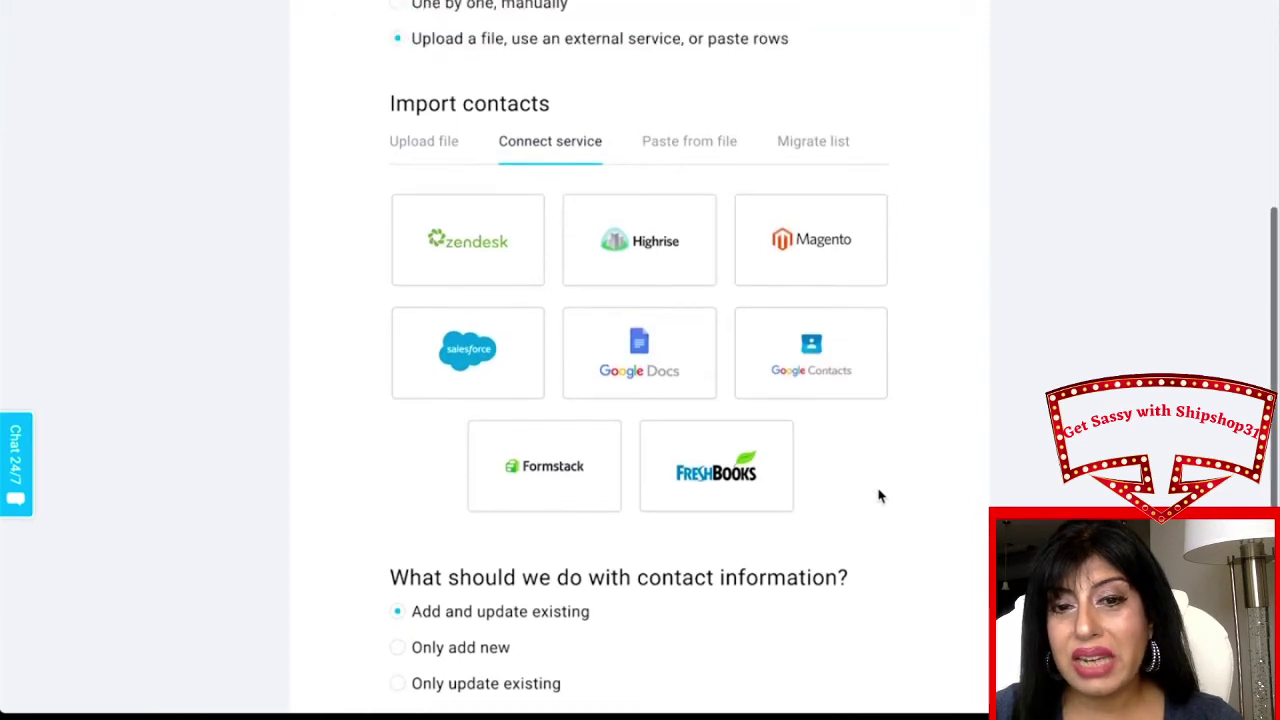
# View the Paste from file and Migrate list import methods, and check the list sources available for migration.
pyautogui.click(700, 148)
pyautogui.click(810, 148)
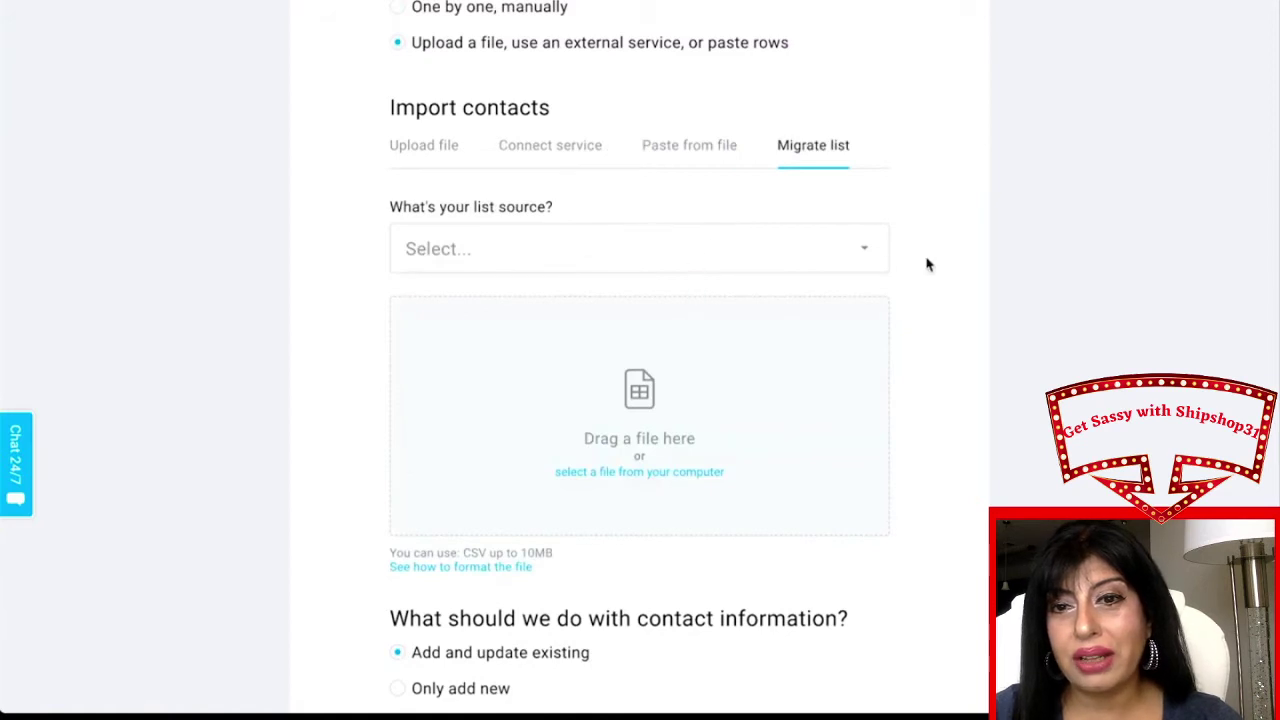
pyautogui.scroll(-1, 932, 184)
pyautogui.scroll(-1, 932, 184)
pyautogui.click(800, 199)
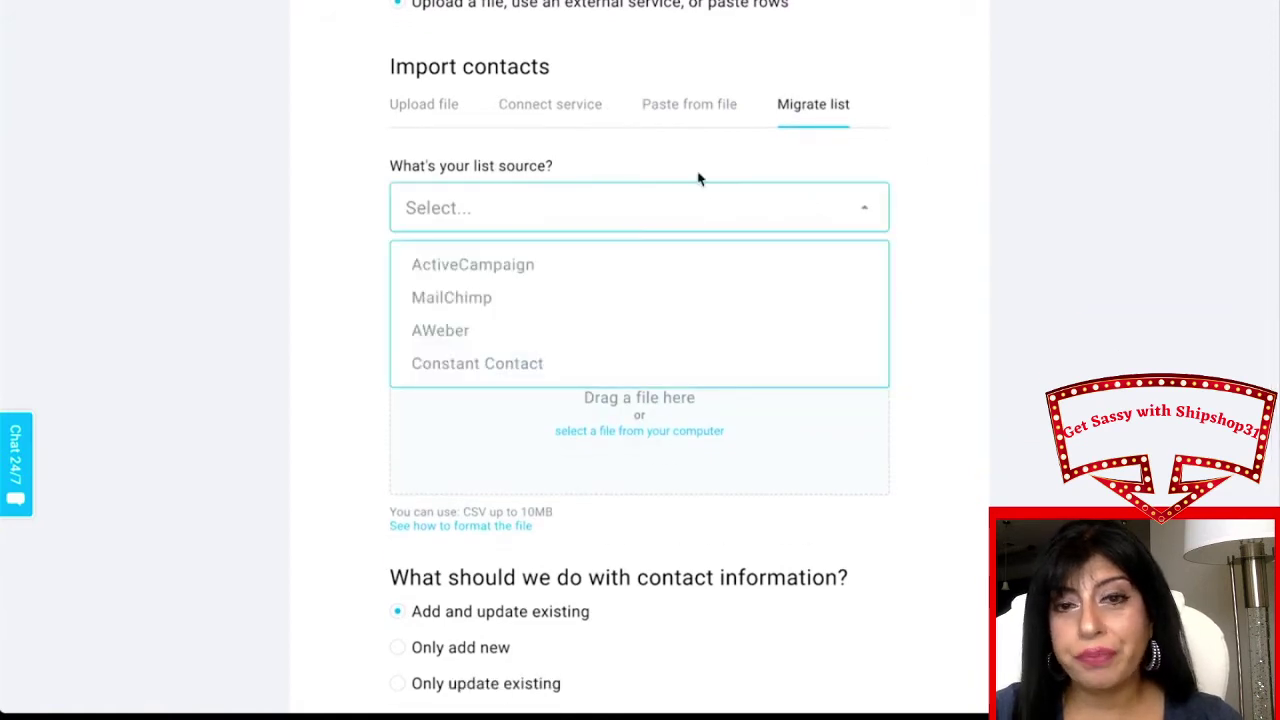
pyautogui.click(951, 565)
pyautogui.scroll(-3, 951, 565)
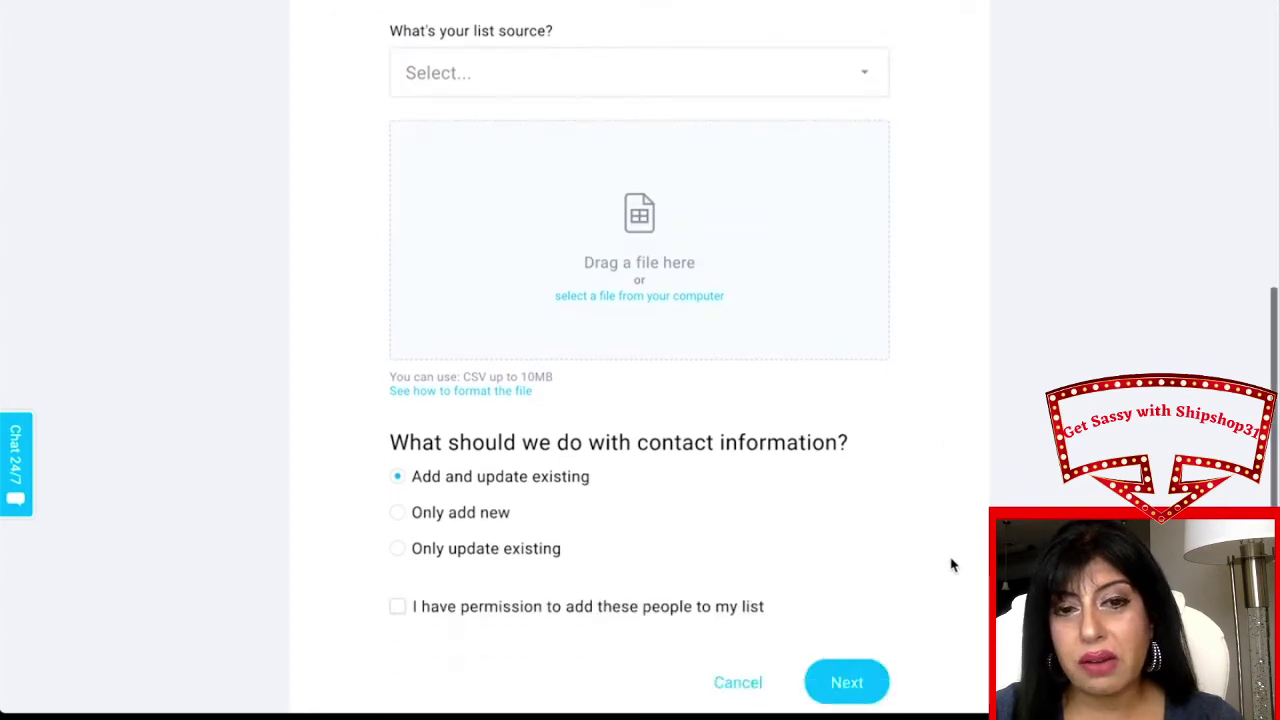
# Switch the contact import back to Upload file and review the complete import form.
pyautogui.scroll(5, 951, 565)
pyautogui.scroll(2, 951, 565)
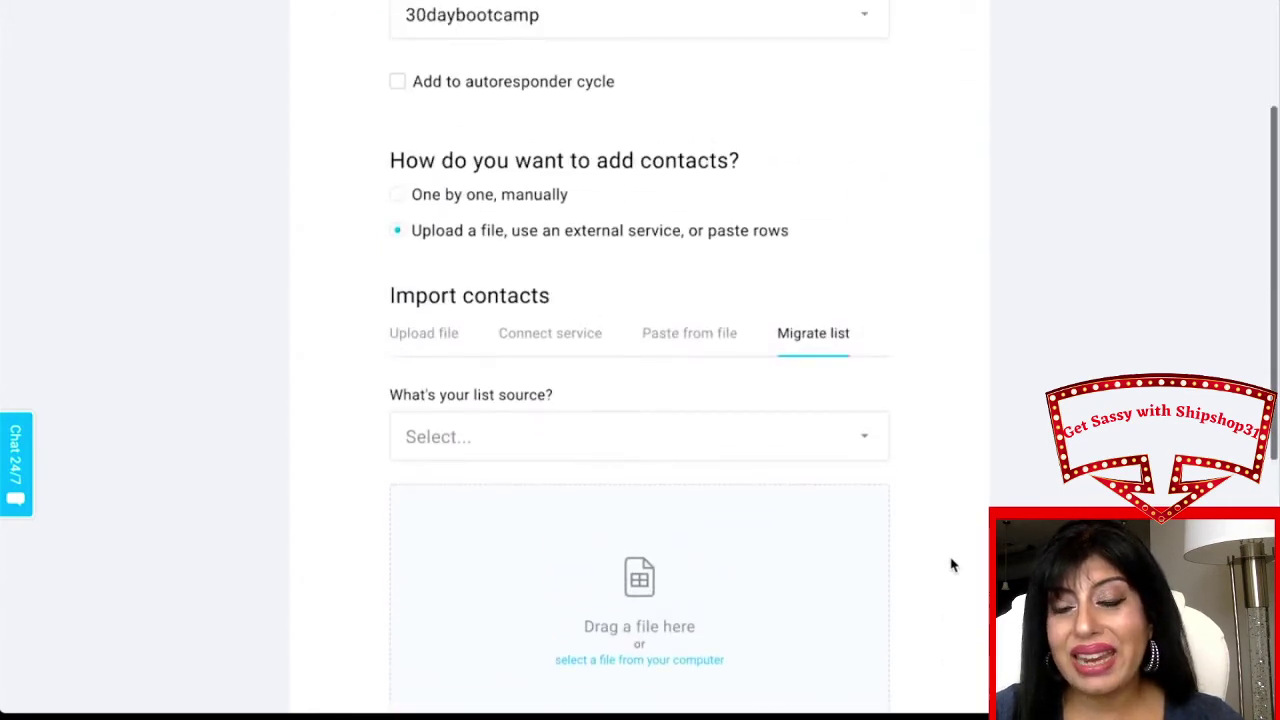
pyautogui.scroll(1, 951, 565)
pyautogui.click(431, 366)
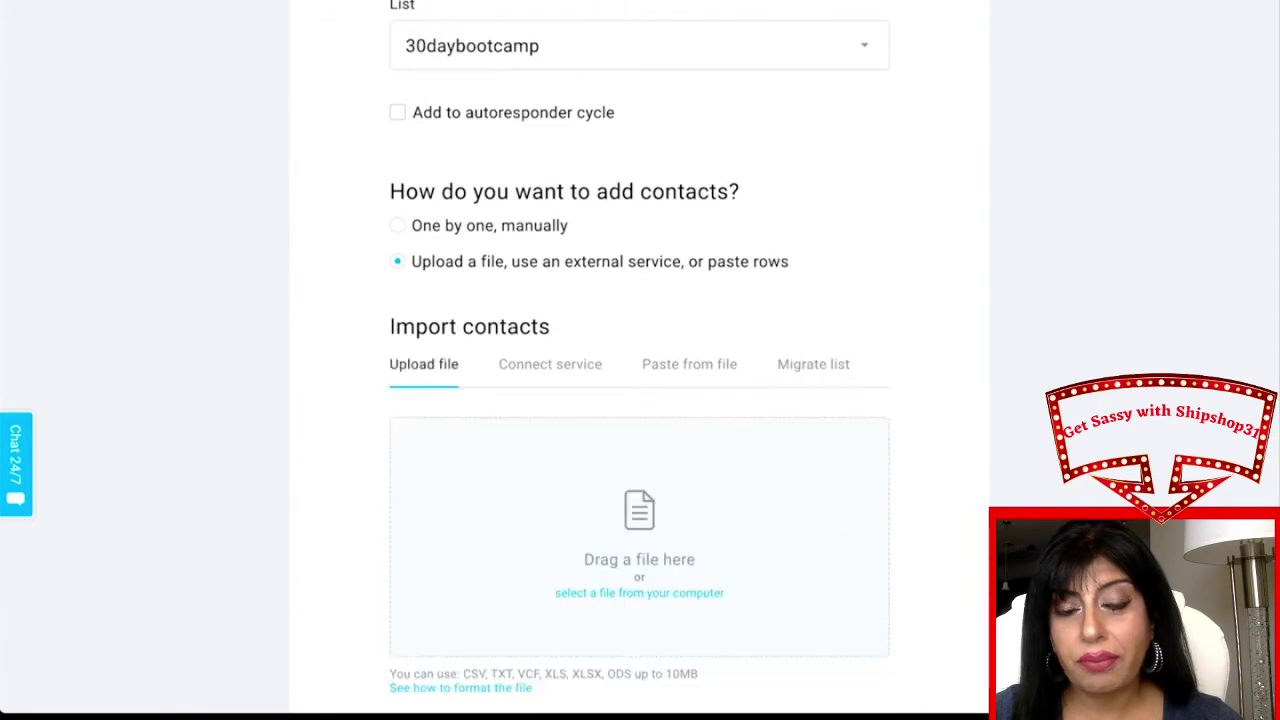
pyautogui.scroll(4, 951, 424)
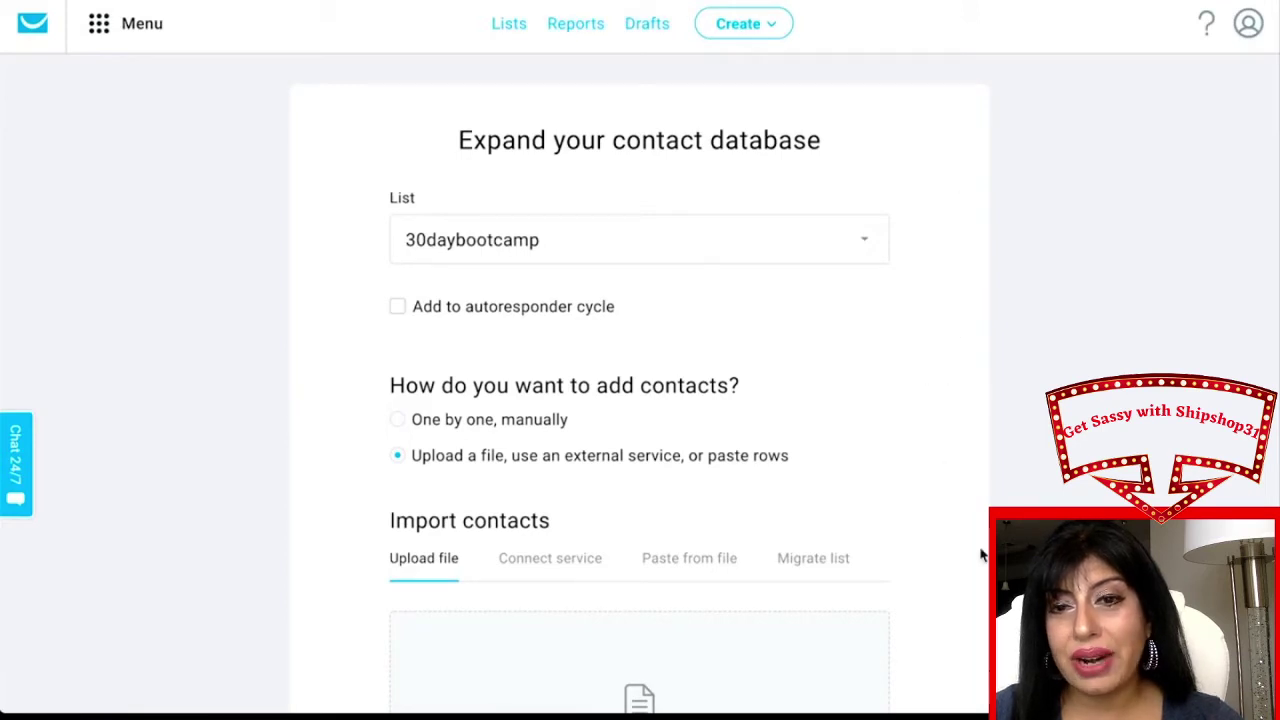
pyautogui.scroll(-6, 1086, 402)
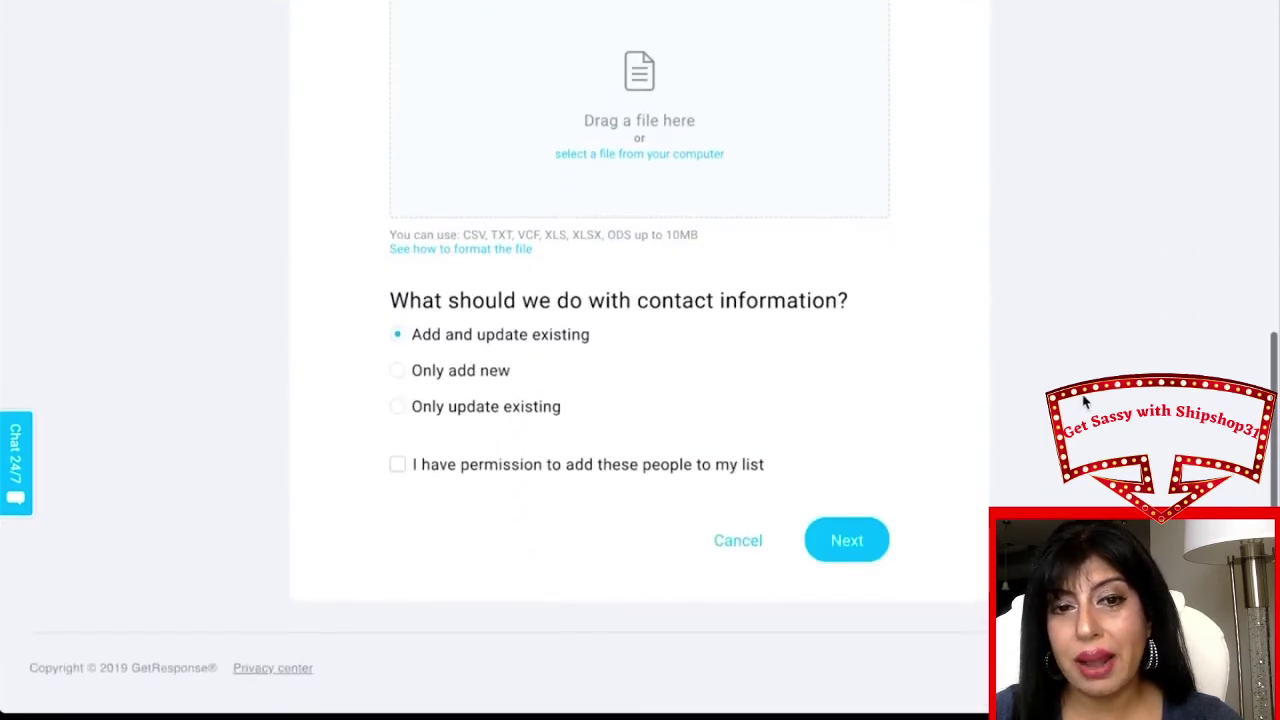
pyautogui.scroll(4, 540, 482)
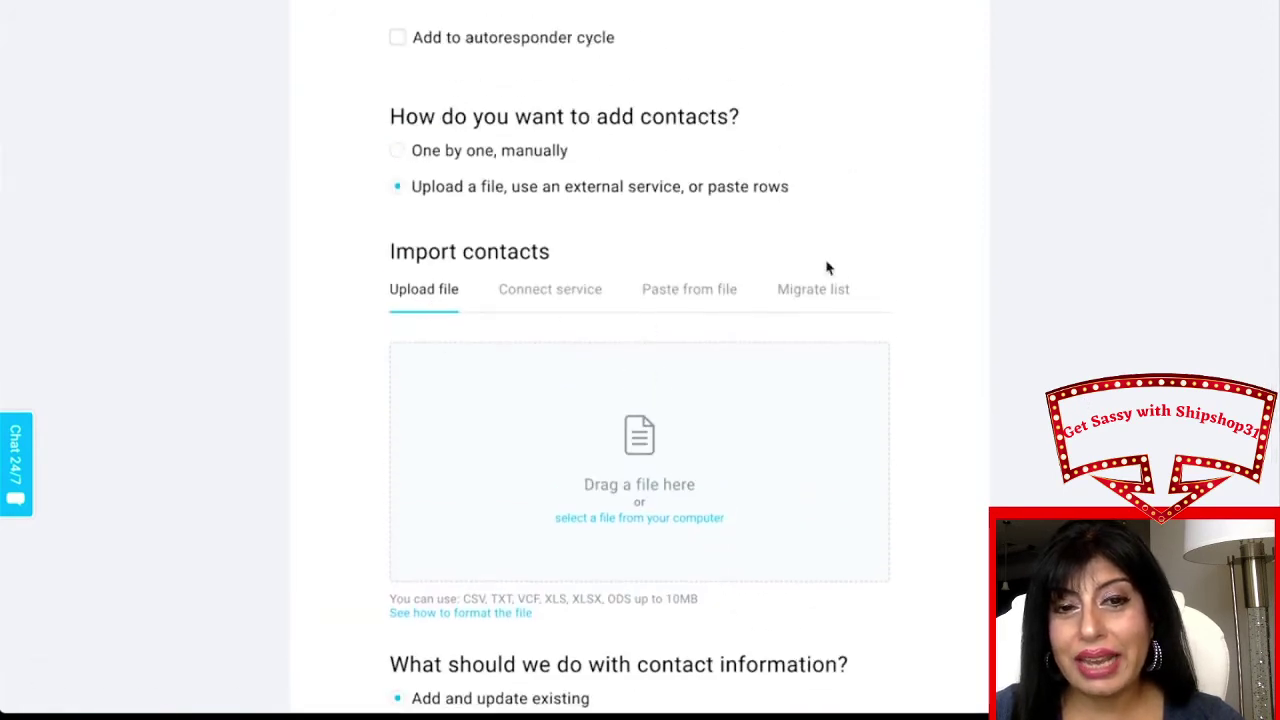
pyautogui.scroll(3, 362, 297)
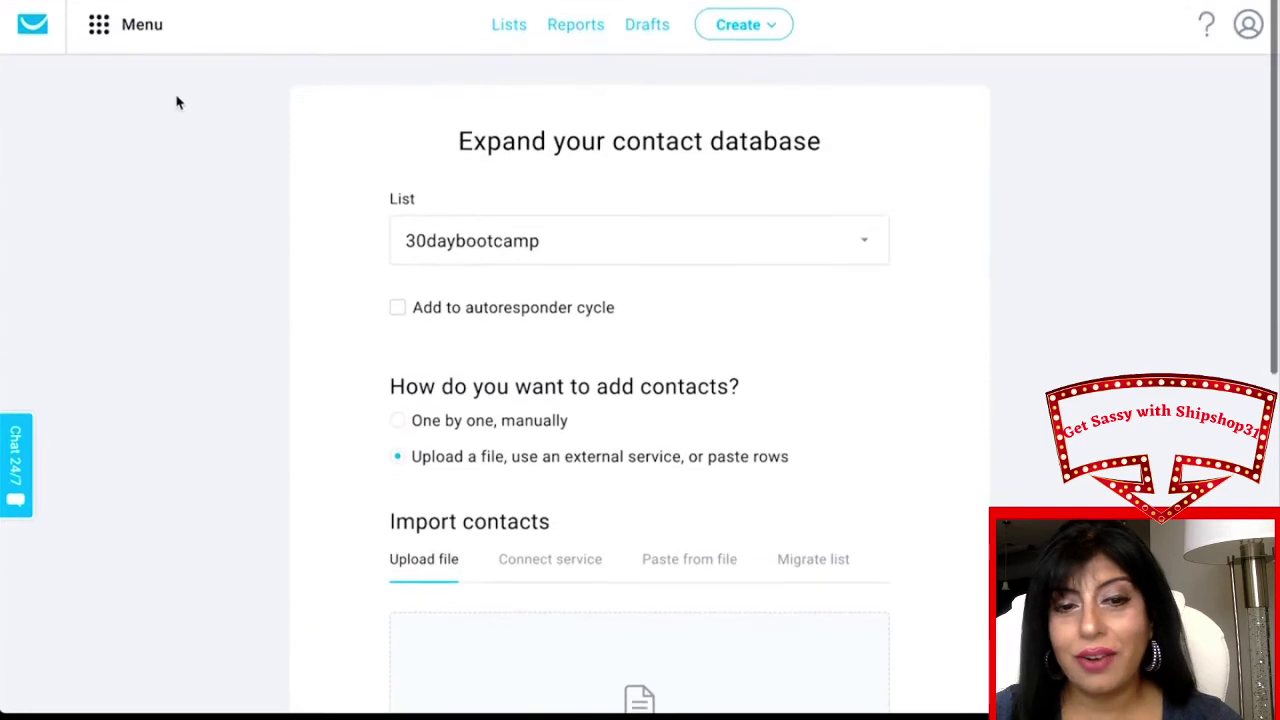
# Go to Autofunnel and open the setup for a new funnel.
pyautogui.click(152, 45)
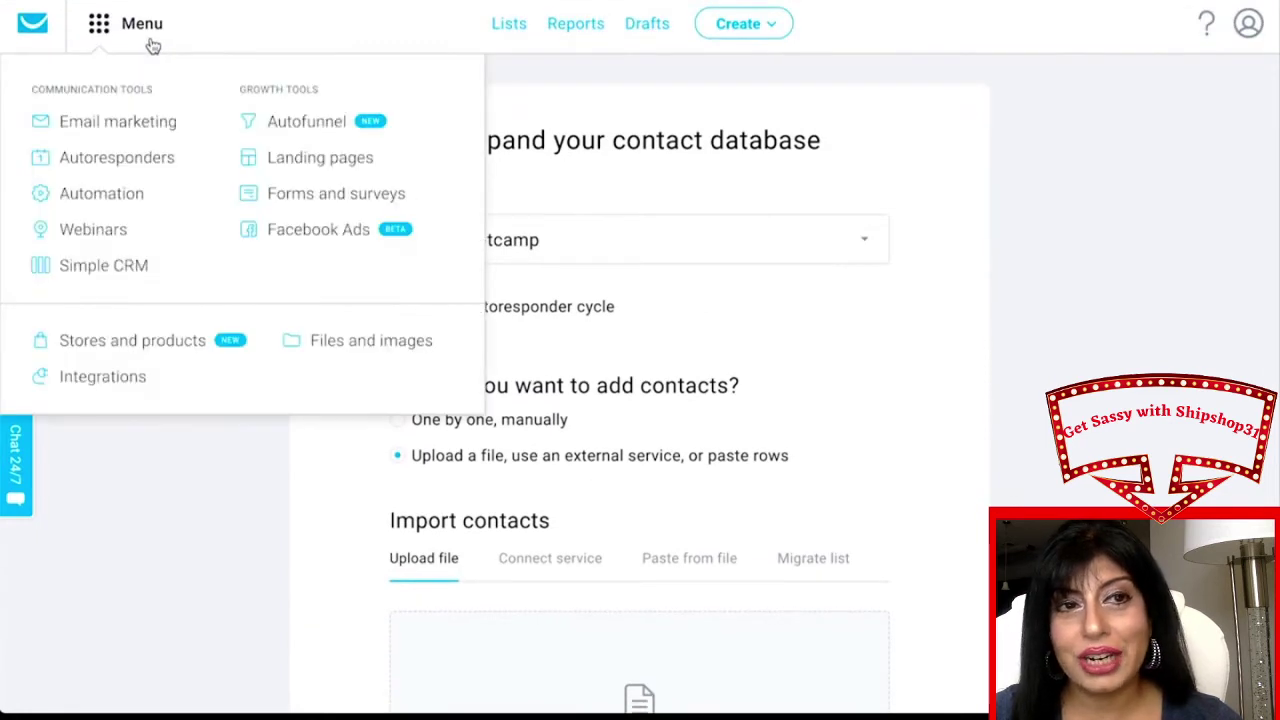
pyautogui.click(152, 45)
pyautogui.click(147, 22)
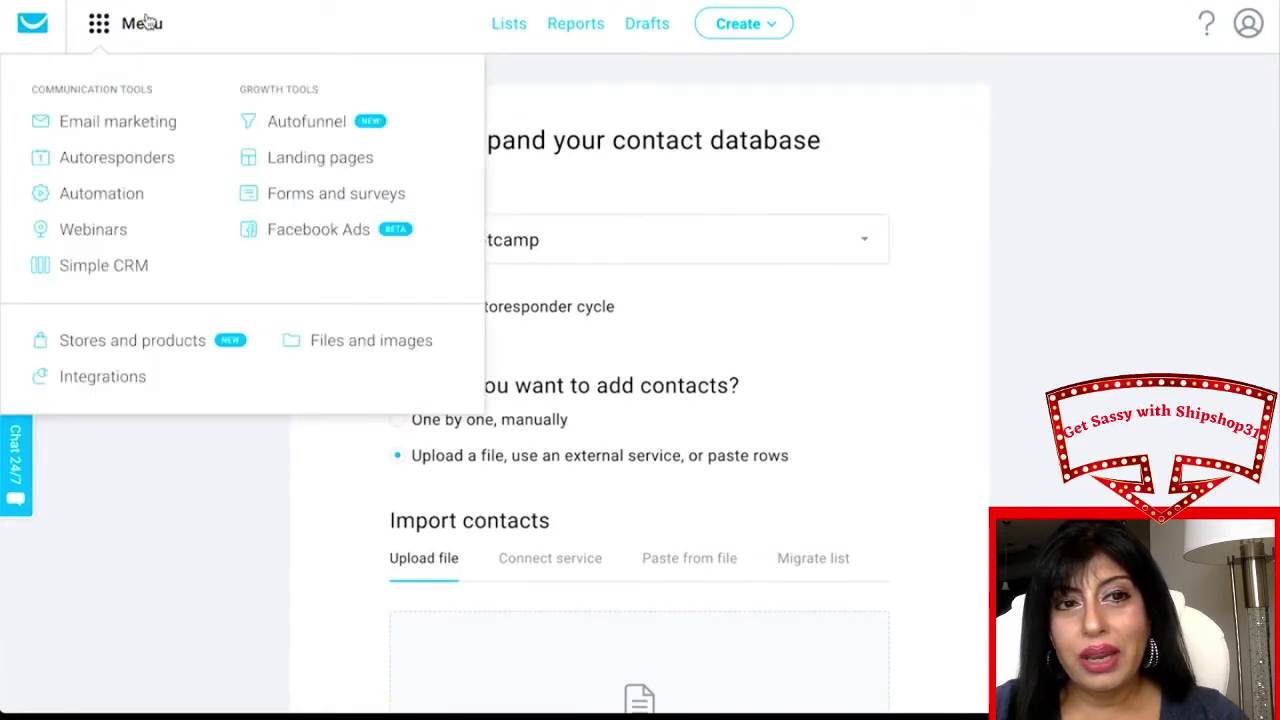
pyautogui.click(325, 137)
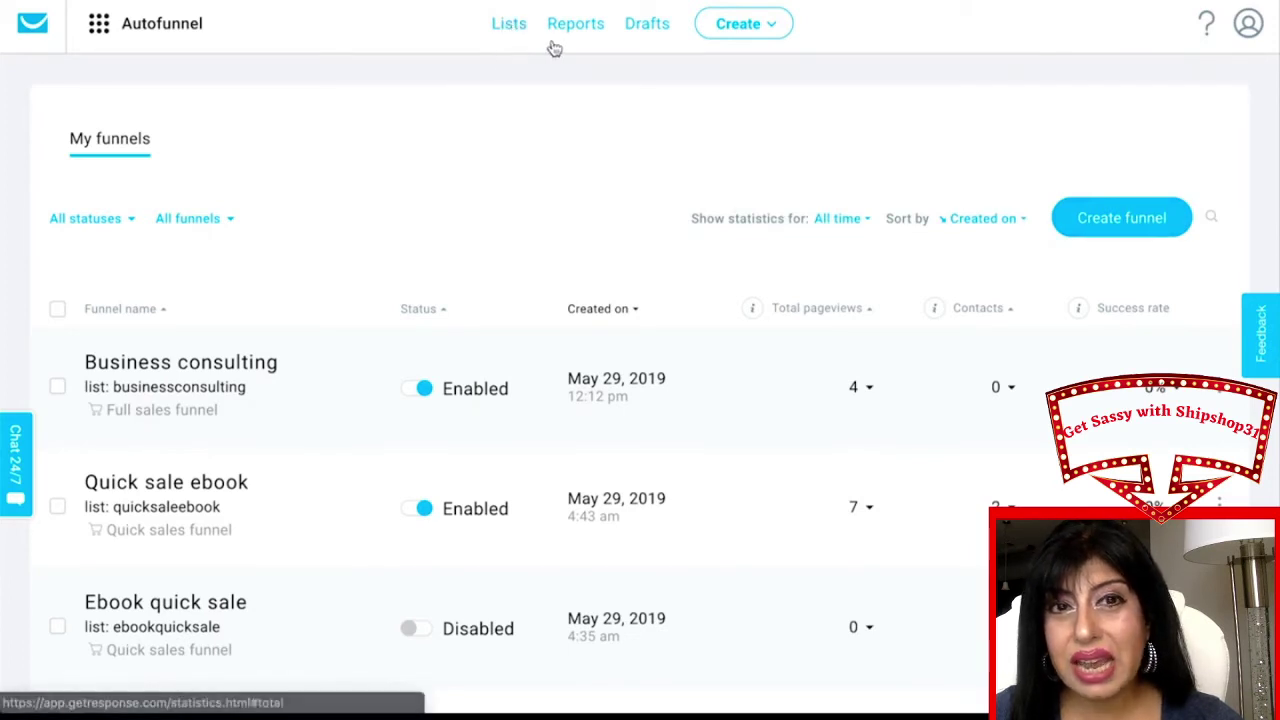
pyautogui.click(1110, 235)
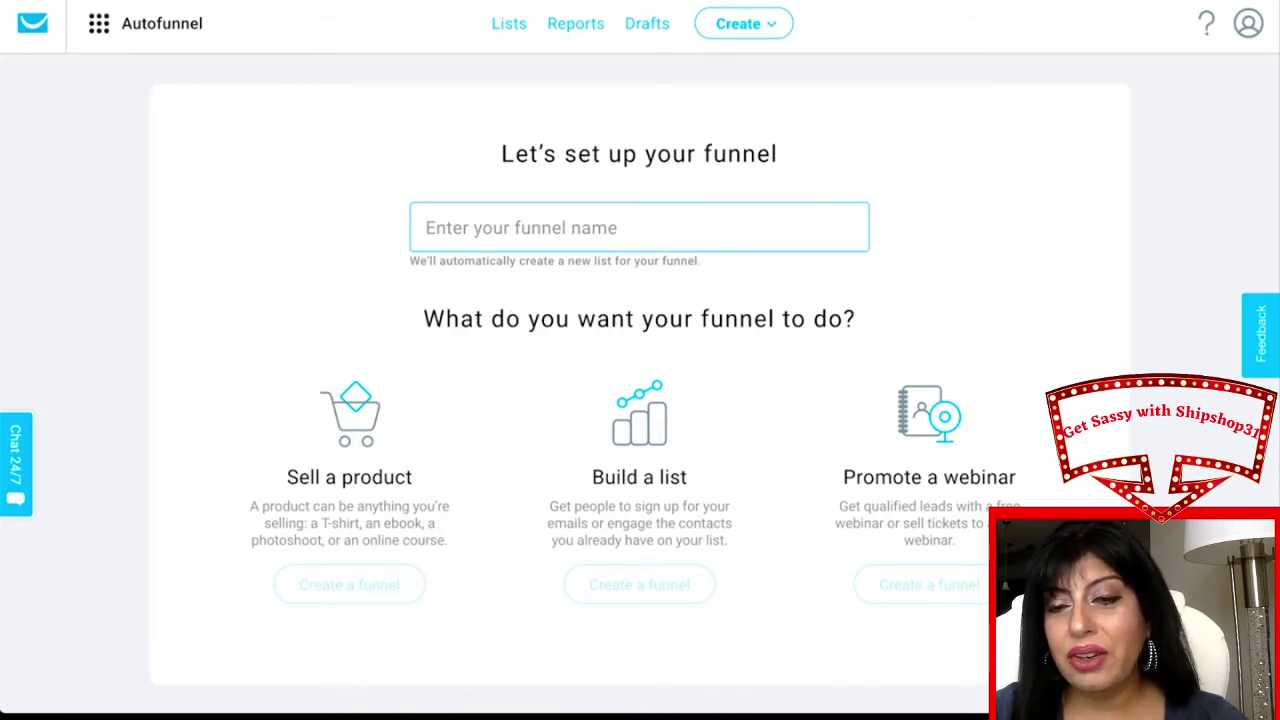
# Name the funnel "New signups funnel" and create it as a Build a list funnel.
pyautogui.scroll(-1, 640, 360)
pyautogui.scroll(1, 640, 360)
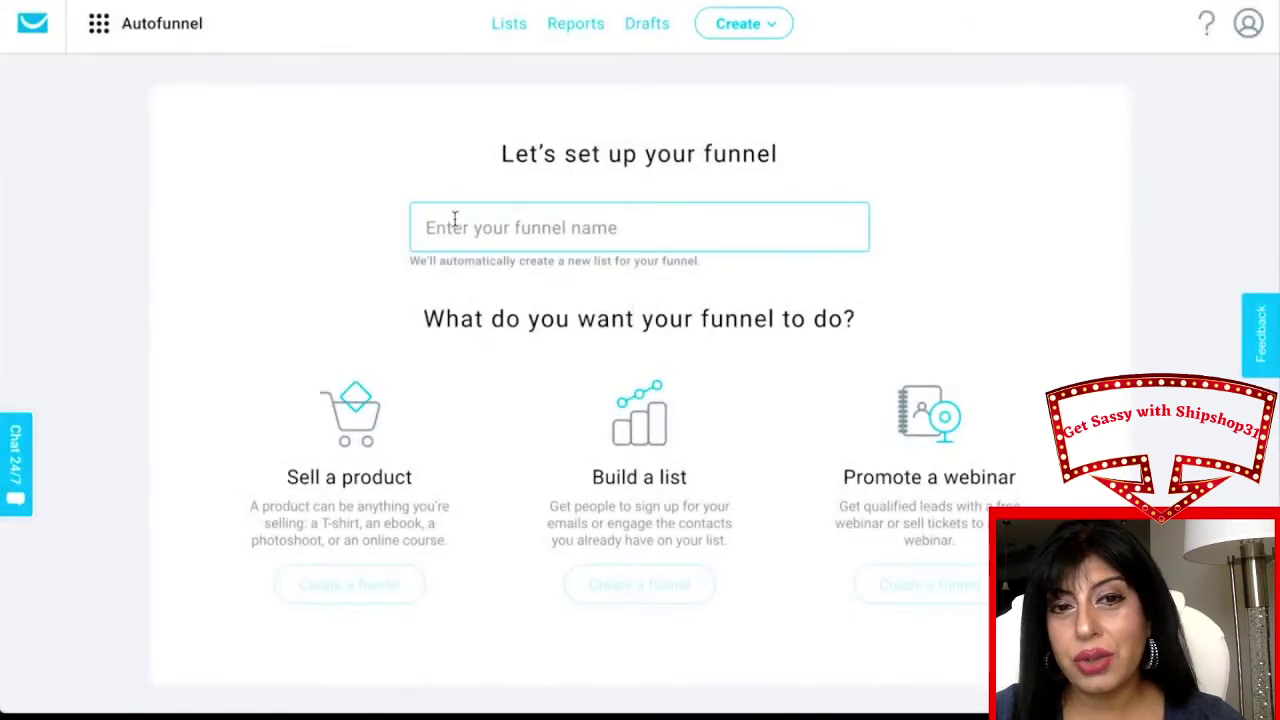
pyautogui.write('N')
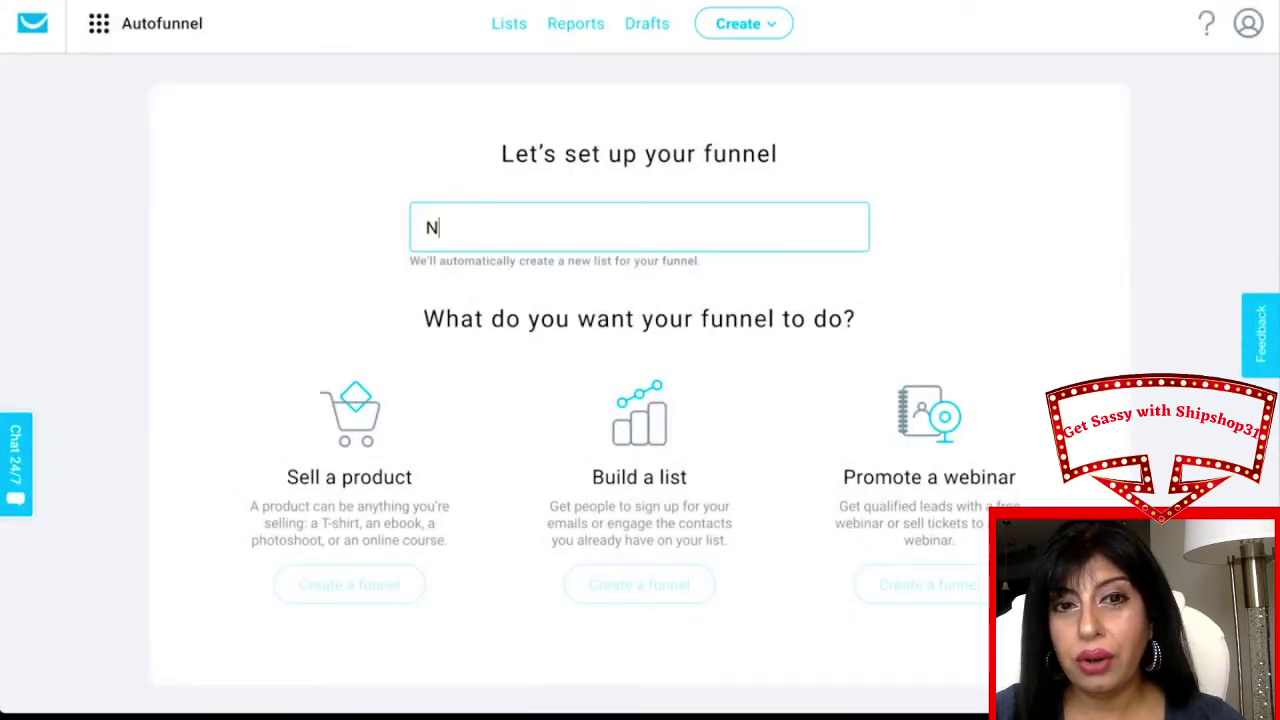
pyautogui.write('ew signups ')
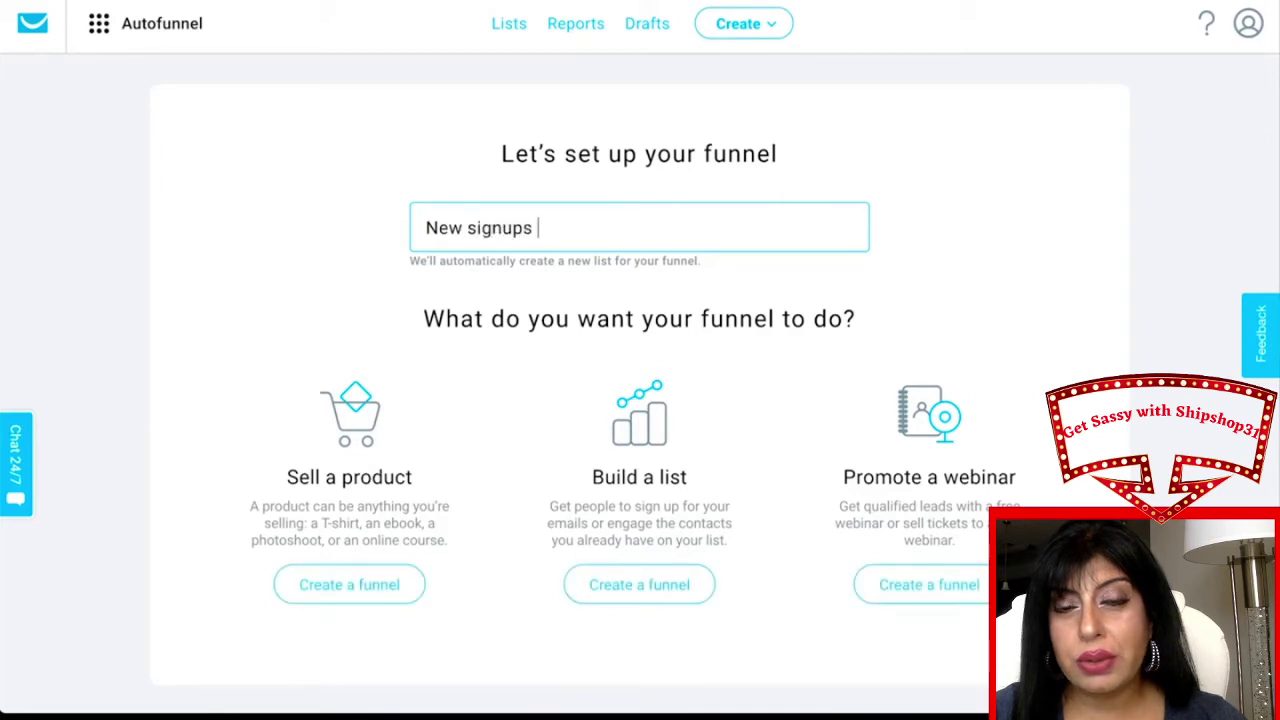
pyautogui.write('funnel')
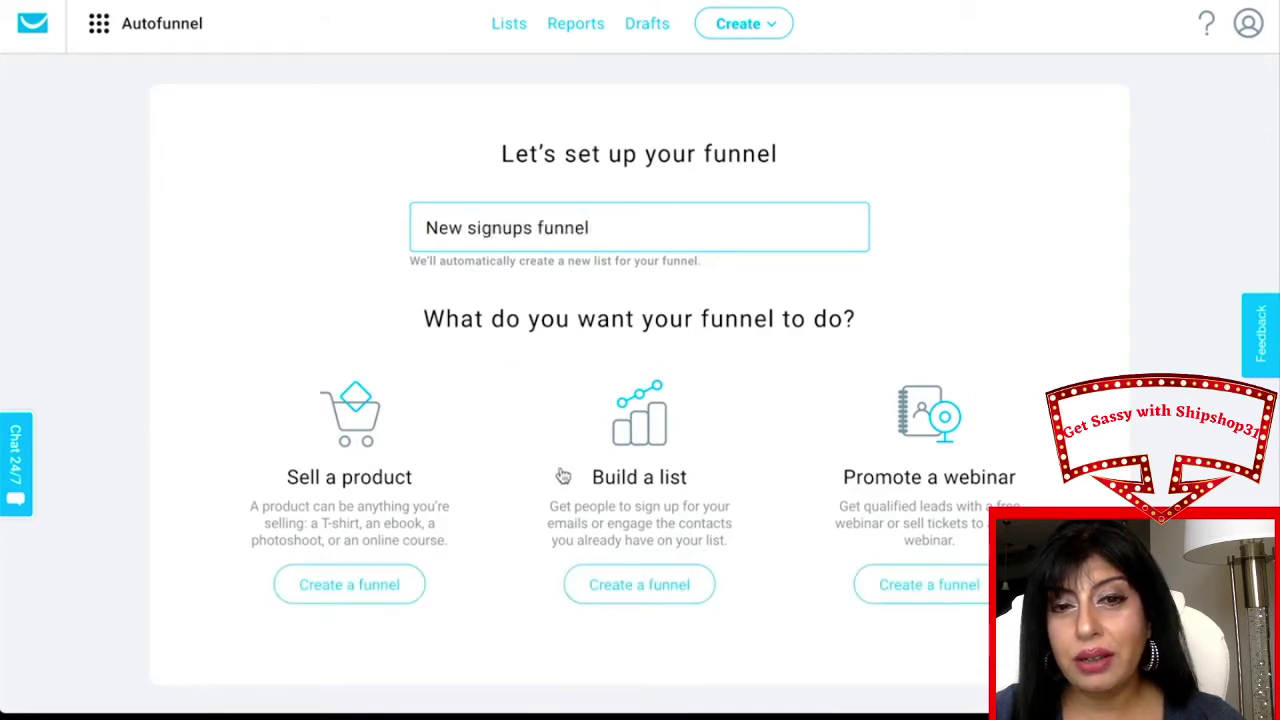
pyautogui.click(654, 574)
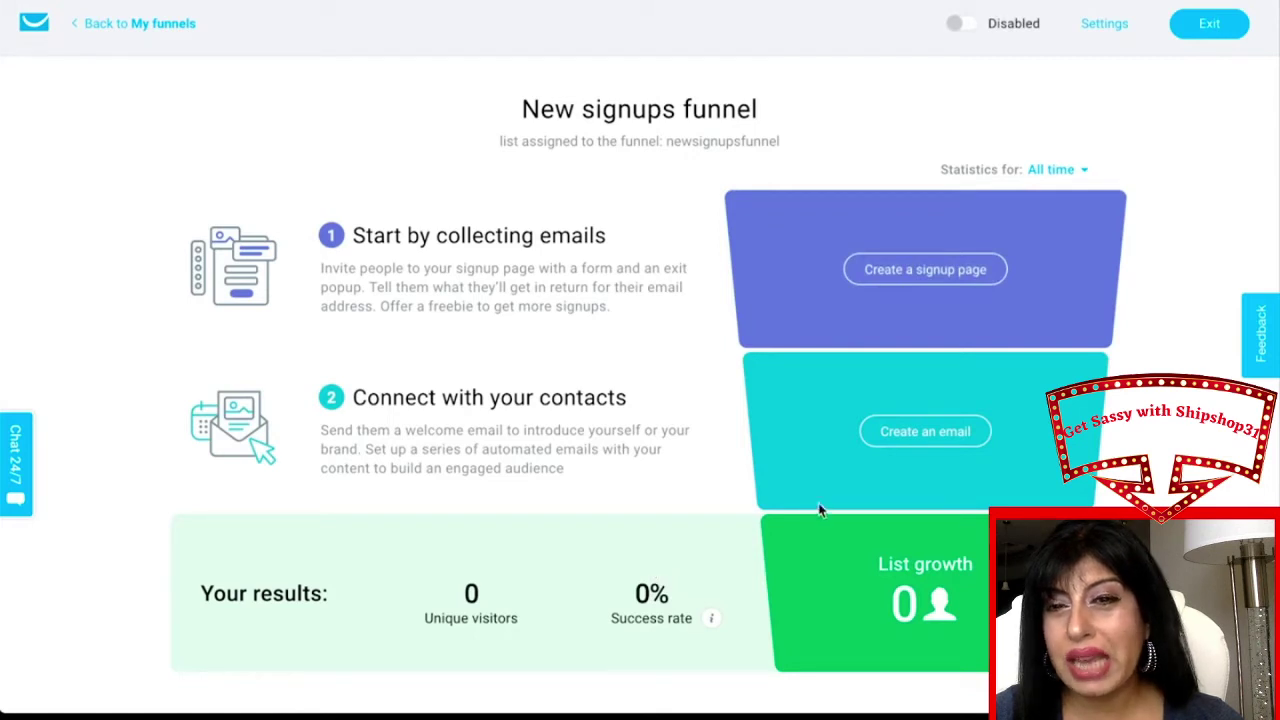
# Review the stages of the new signups funnel, and return to the My funnels list.
pyautogui.scroll(-2, 1180, 332)
pyautogui.scroll(1, 1180, 332)
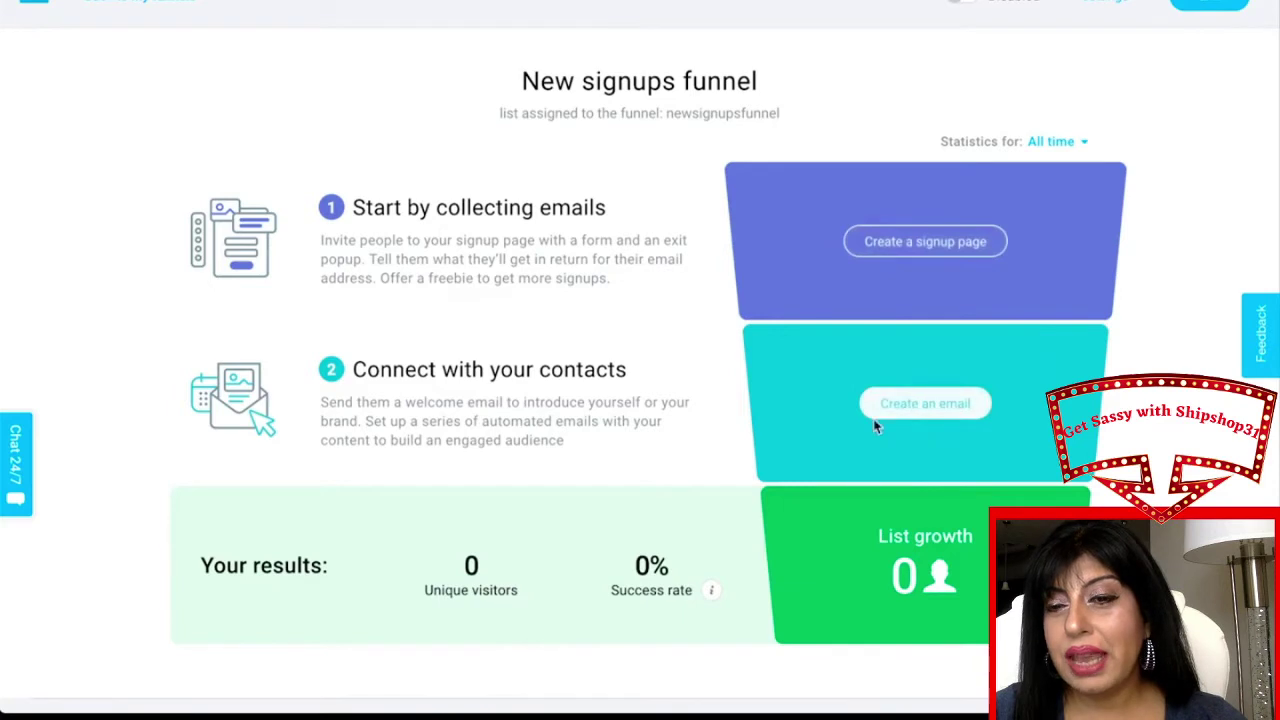
pyautogui.scroll(1, 1002, 430)
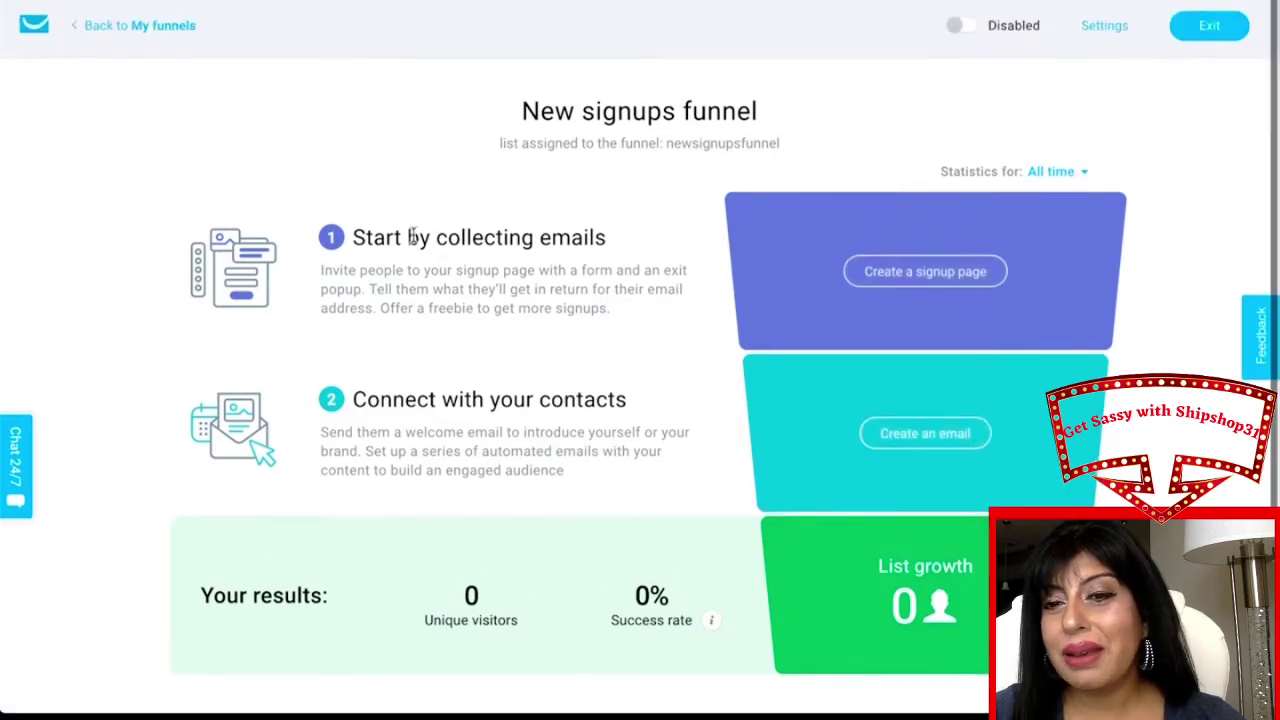
pyautogui.click(160, 24)
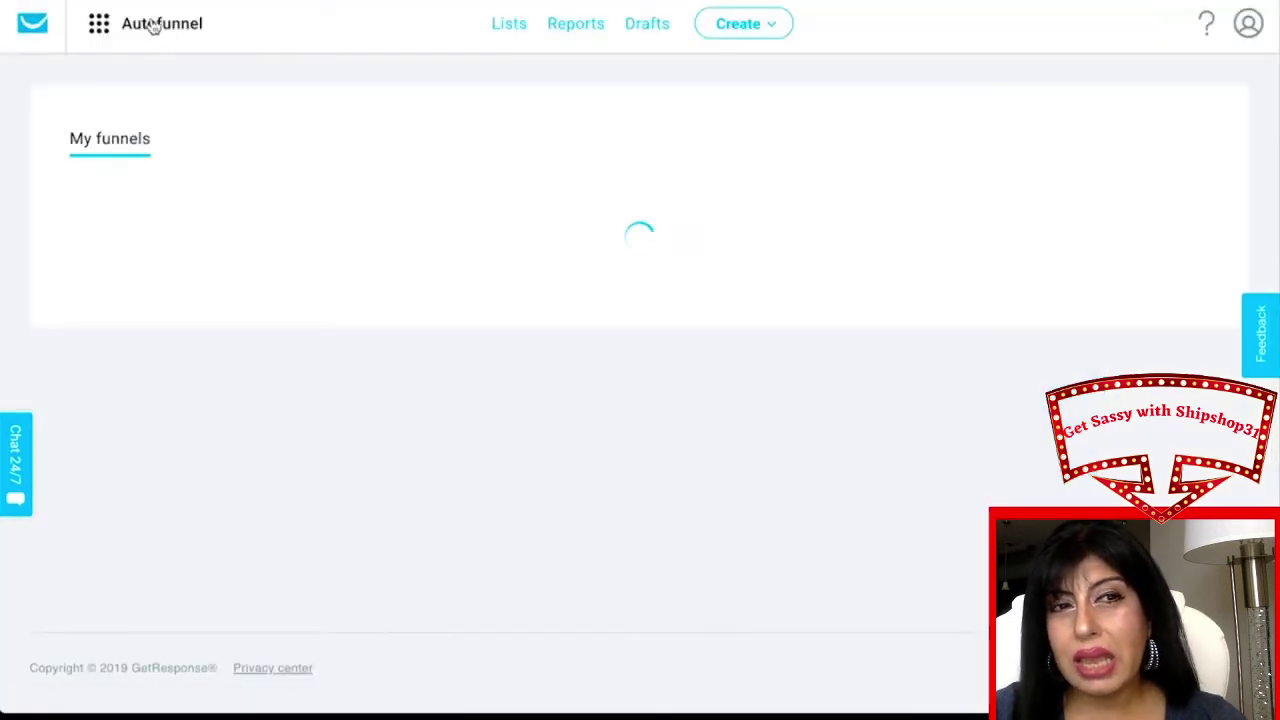
pyautogui.click(106, 25)
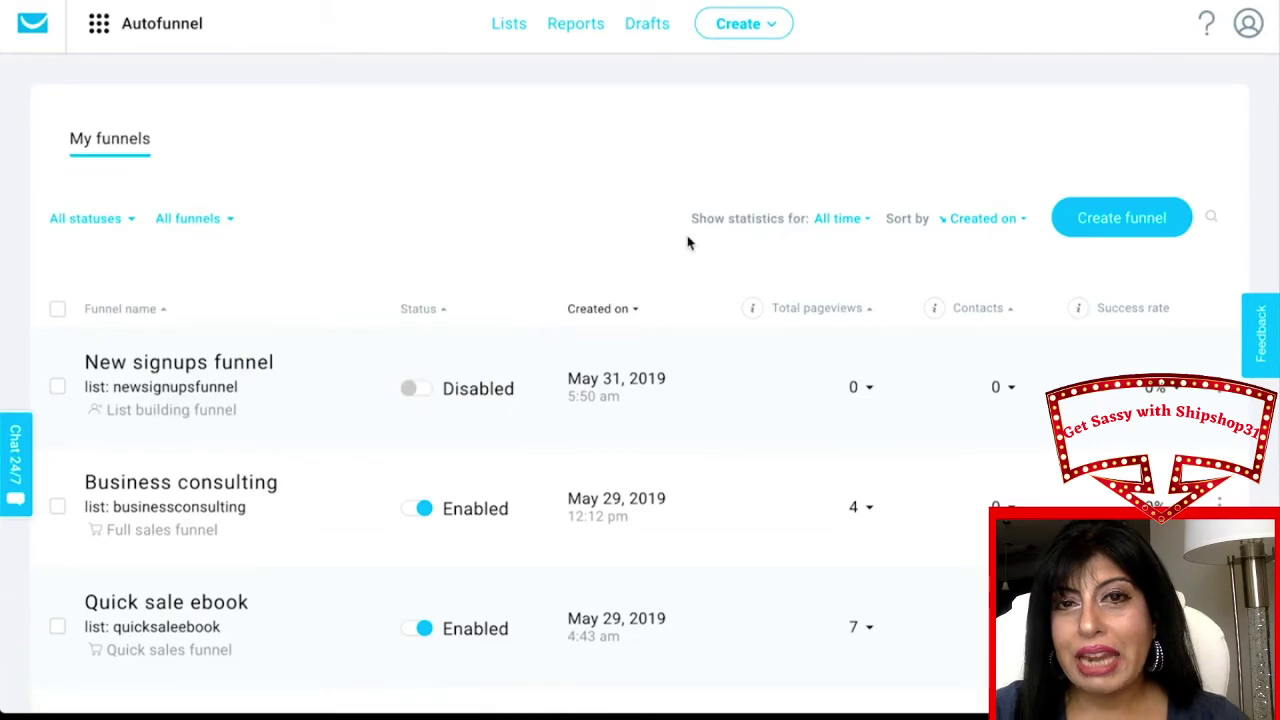
# Open the existing 30 Day Bootcamp funnel and review its stages from the landing page to the confirmation and results.
pyautogui.scroll(-5, 700, 300)
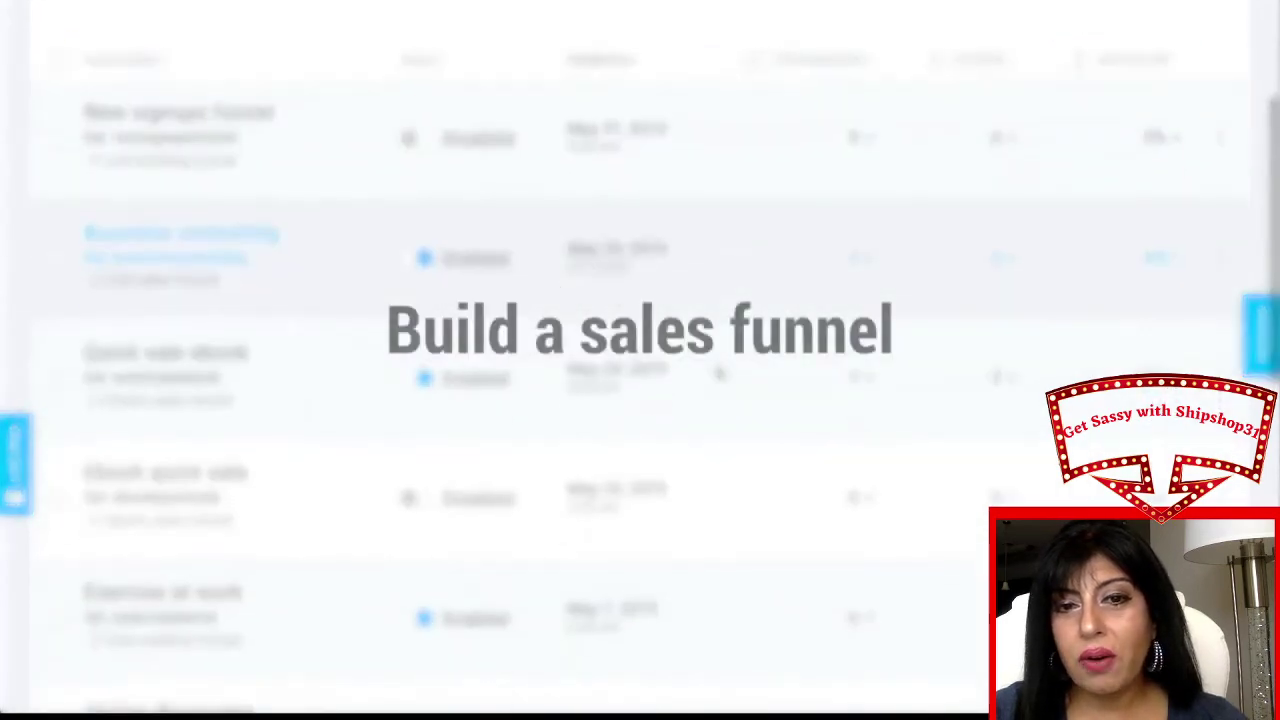
pyautogui.scroll(-5, 640, 360)
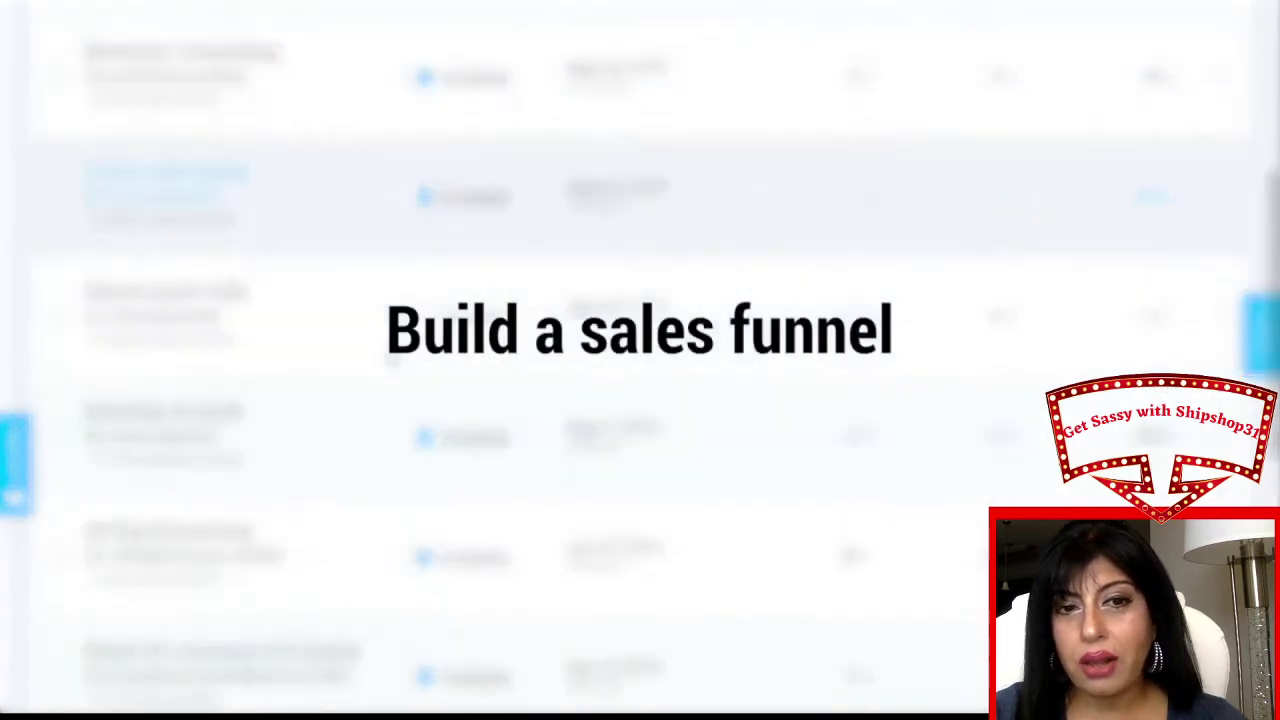
pyautogui.scroll(-2, 640, 360)
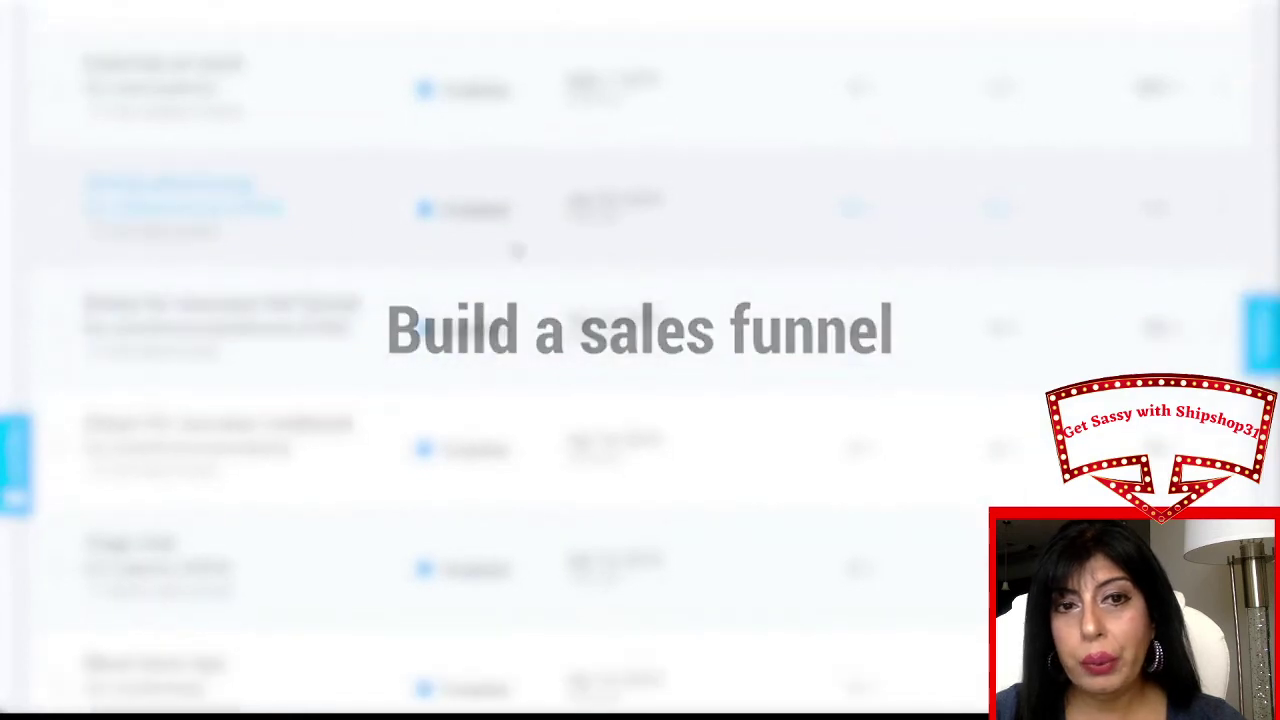
pyautogui.click(250, 93)
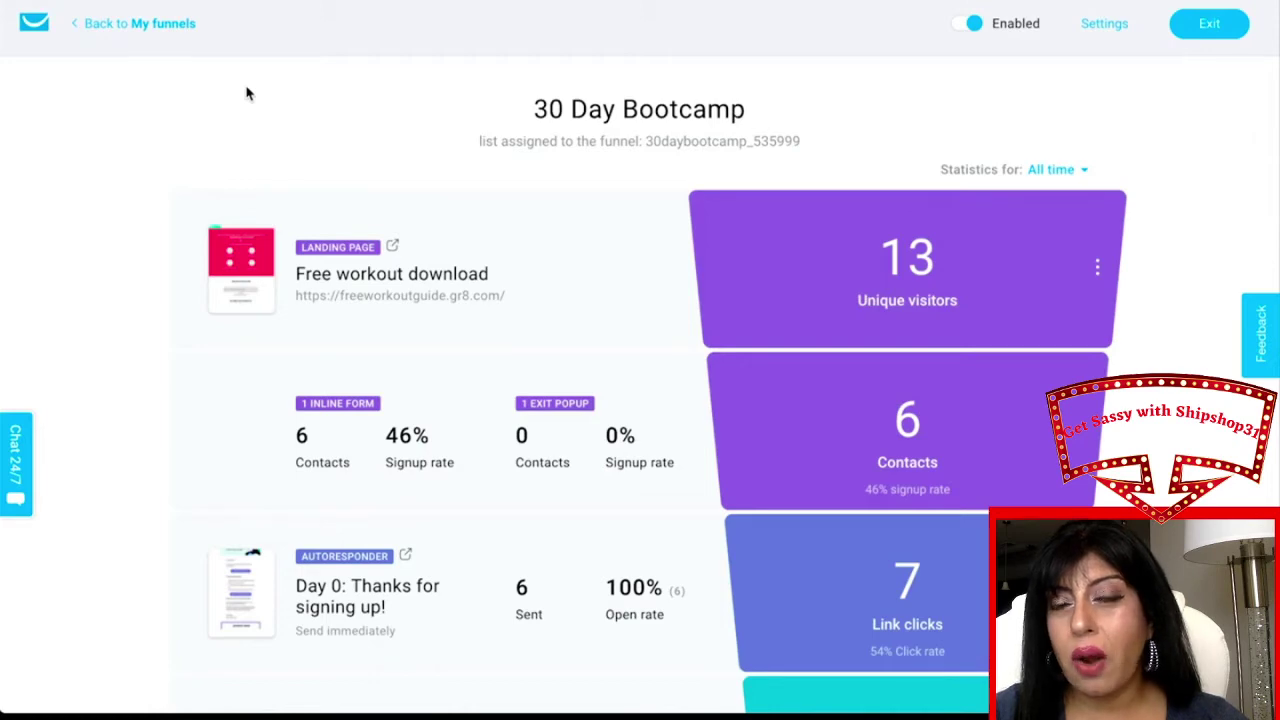
pyautogui.scroll(-5, 290, 250)
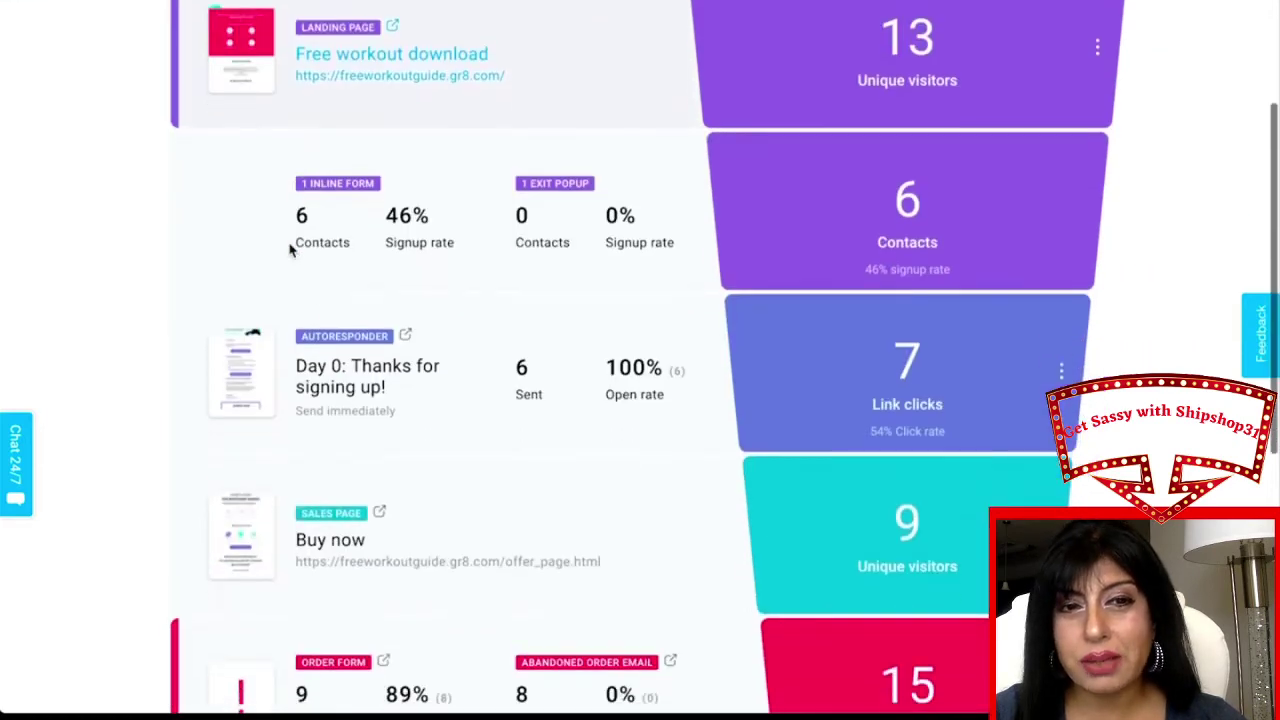
pyautogui.scroll(-4, 290, 250)
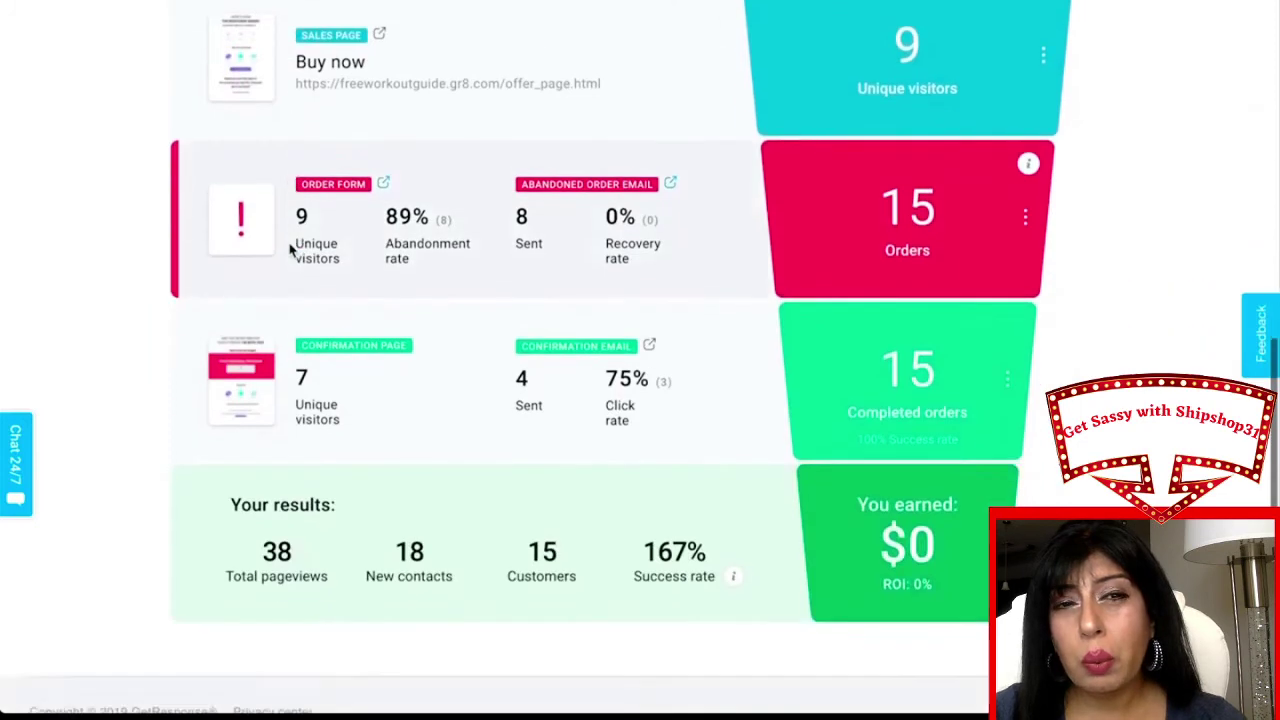
pyautogui.scroll(5, 290, 250)
pyautogui.scroll(3, 290, 250)
pyautogui.scroll(-9, 290, 250)
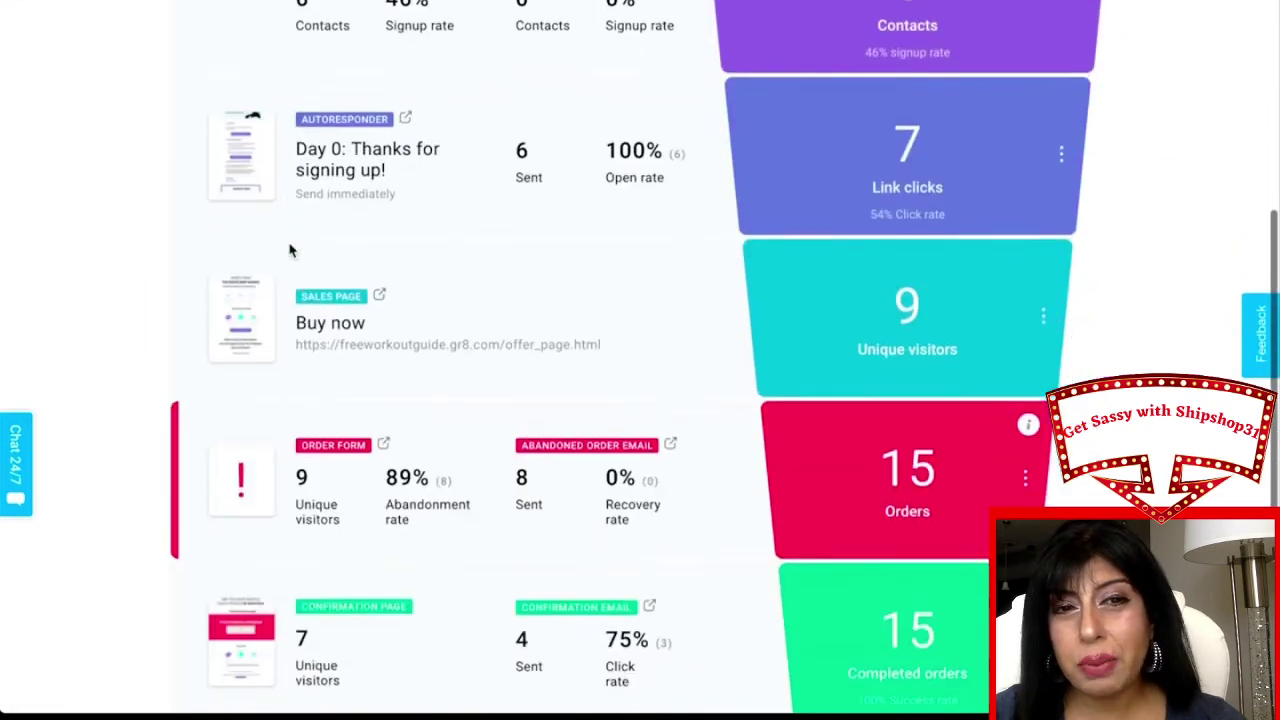
pyautogui.scroll(9, 290, 250)
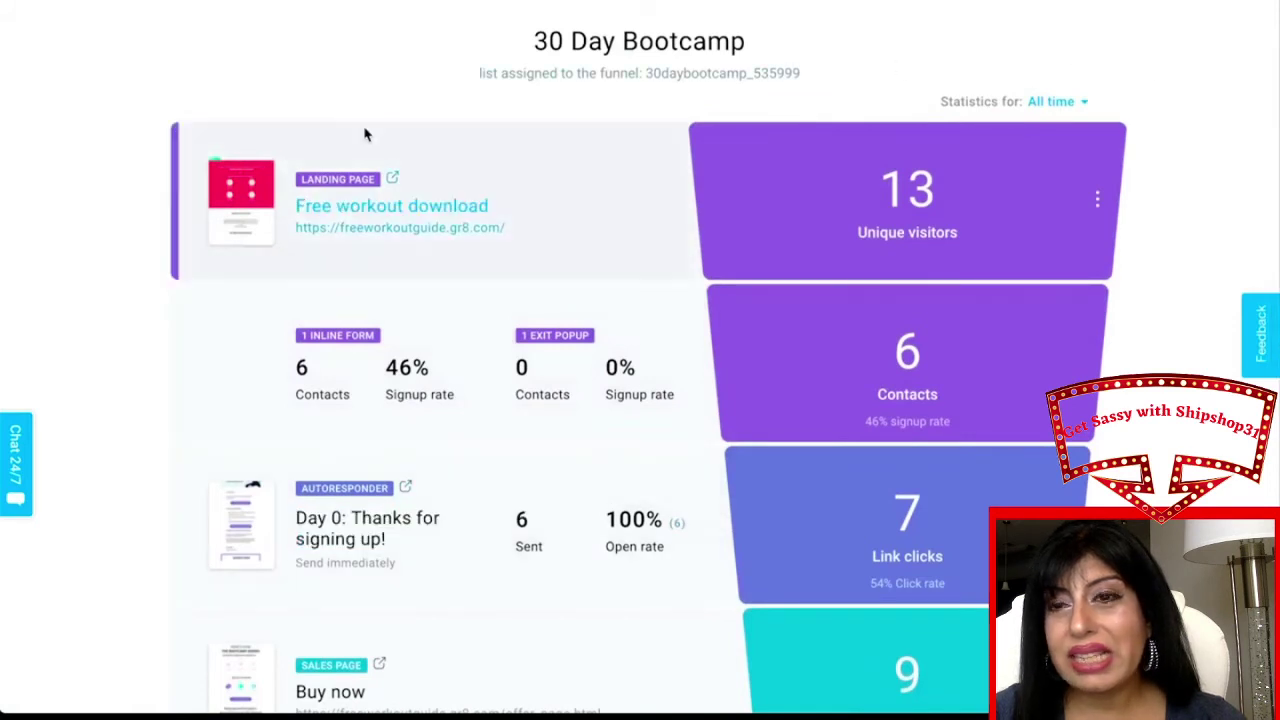
# Open the funnel's Free workout download landing page and look through its signup form and content.
pyautogui.click(393, 230)
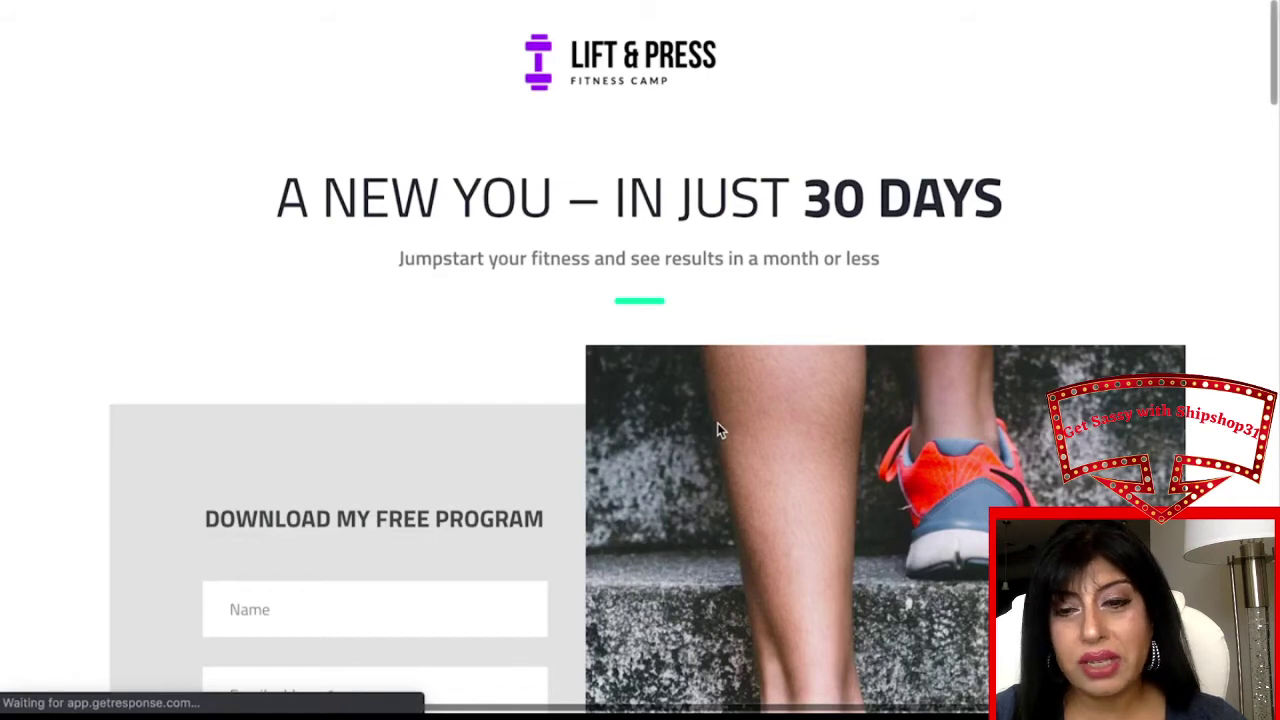
pyautogui.scroll(-5, 717, 422)
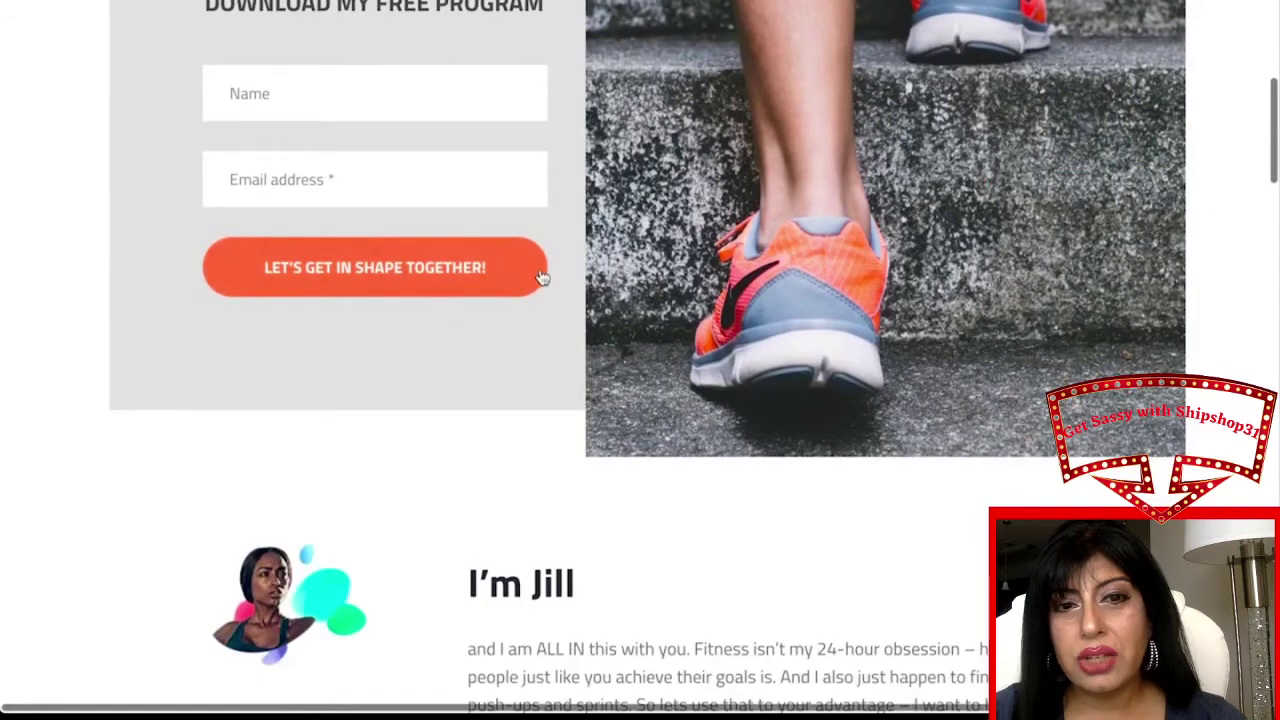
pyautogui.scroll(-10, 545, 285)
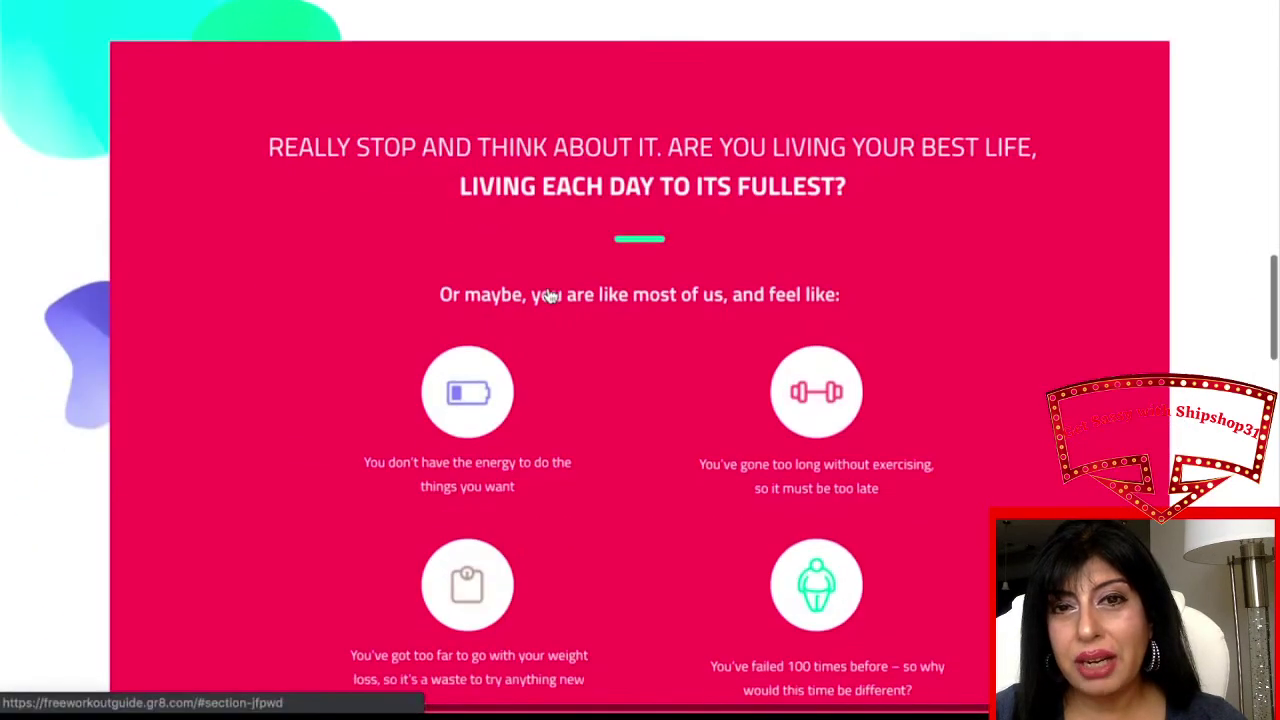
pyautogui.scroll(-10, 548, 294)
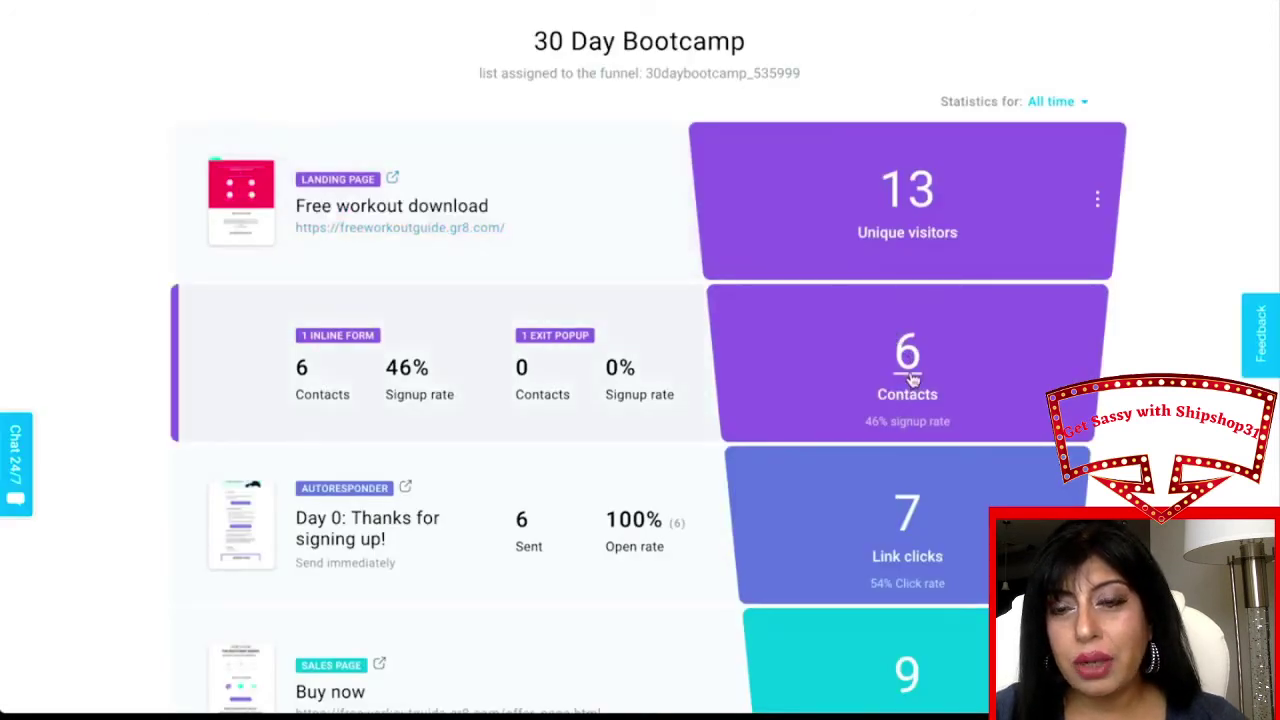
# Preview the "Day 0: Thanks for signing up!" autoresponder email of the bootcamp funnel, read through it and close the preview.
pyautogui.scroll(-2, 913, 341)
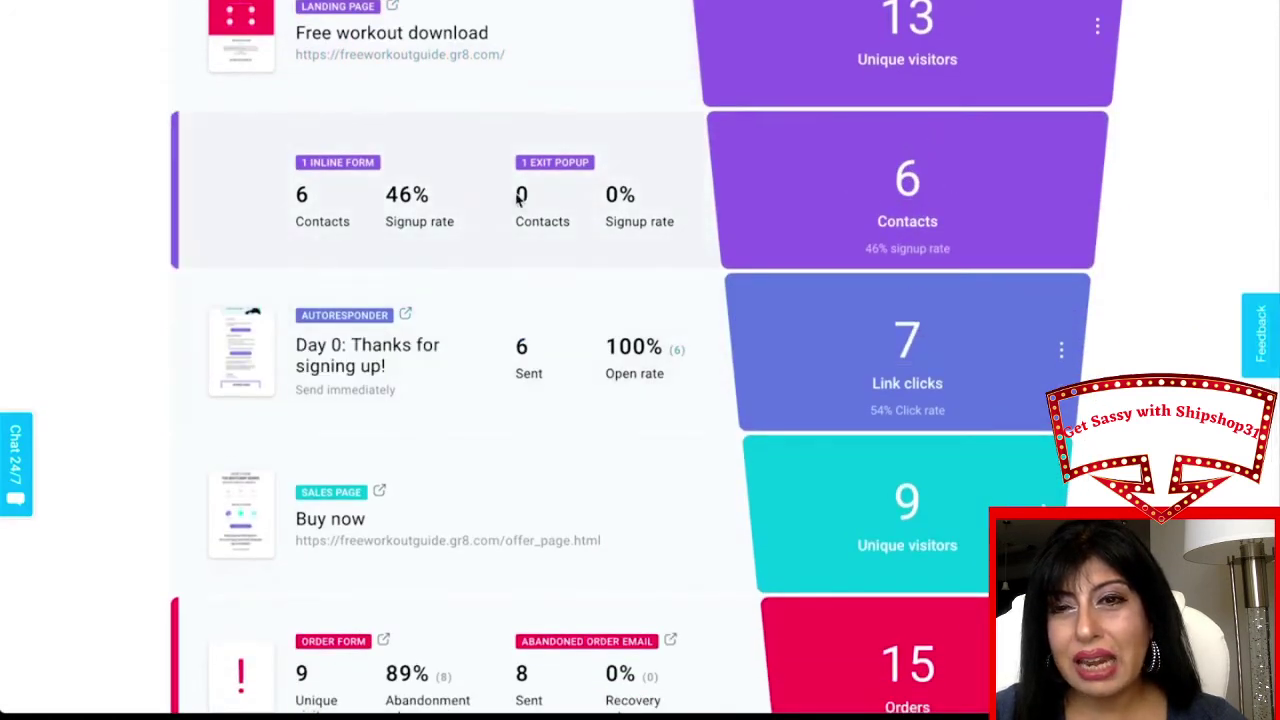
pyautogui.scroll(-2, 972, 228)
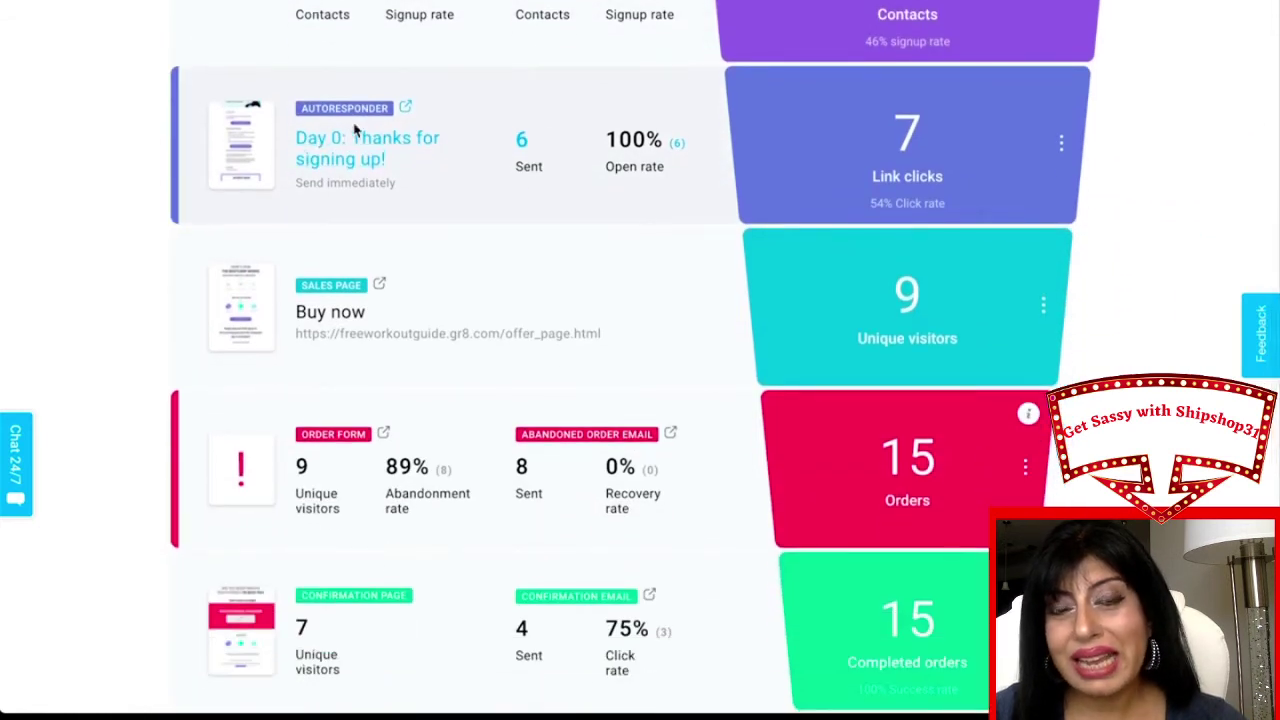
pyautogui.click(256, 147)
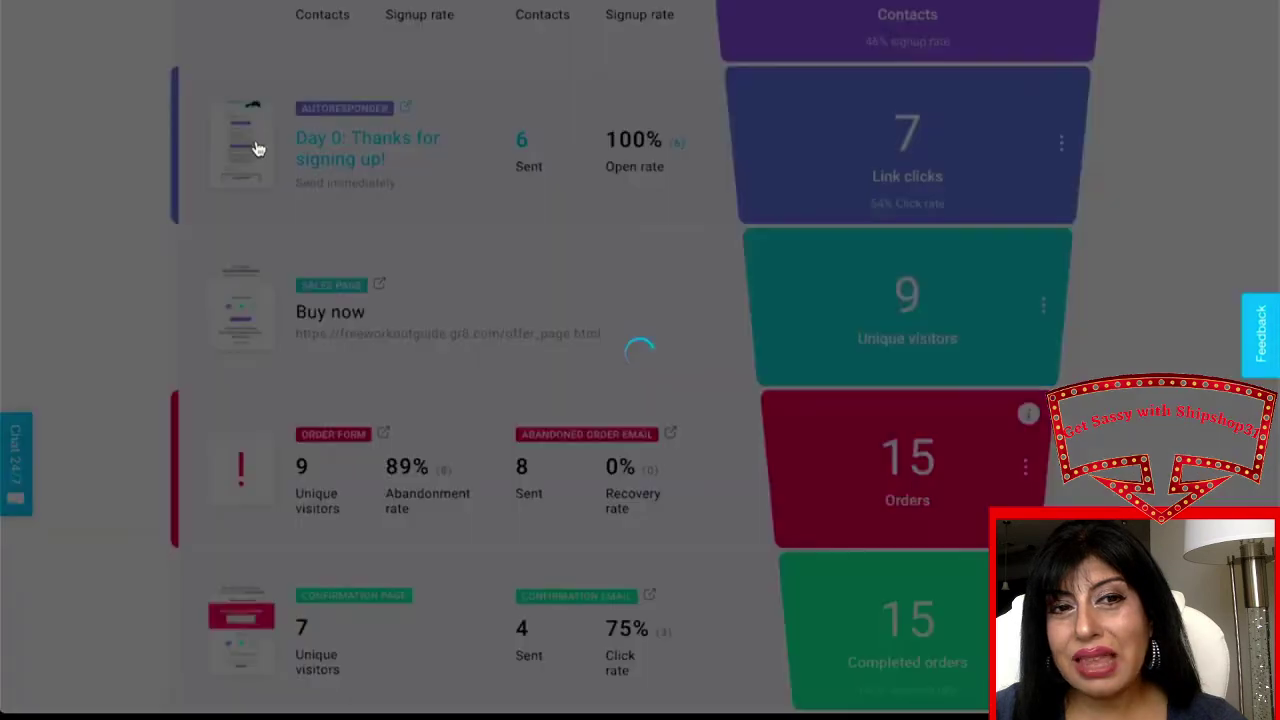
pyautogui.scroll(-5, 665, 553)
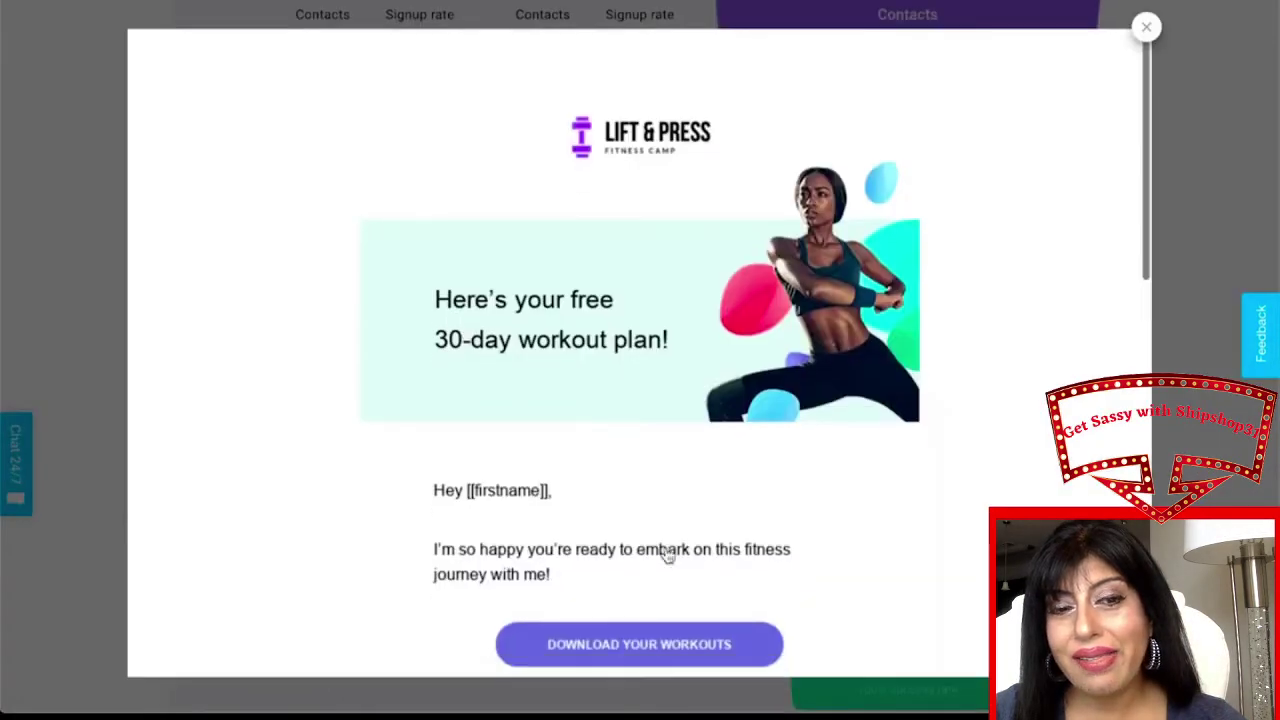
pyautogui.scroll(-6, 667, 555)
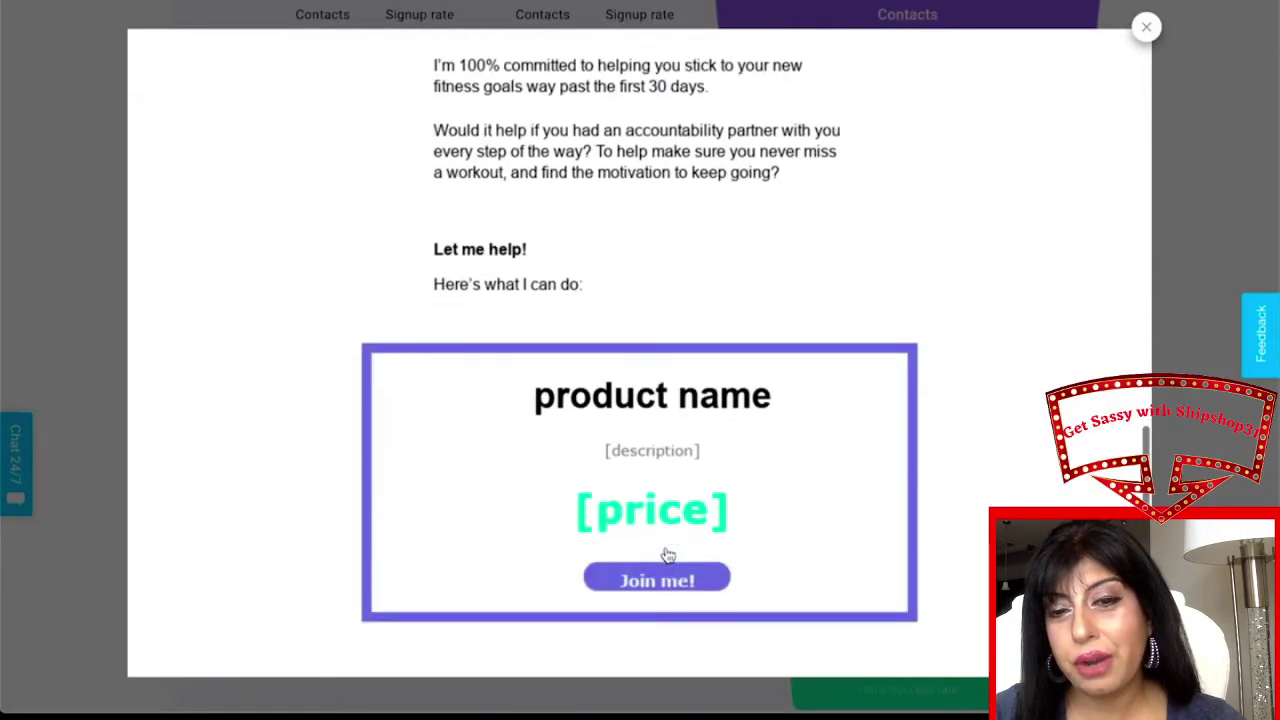
pyautogui.scroll(2, 667, 555)
pyautogui.scroll(1, 667, 555)
pyautogui.press('Escape')
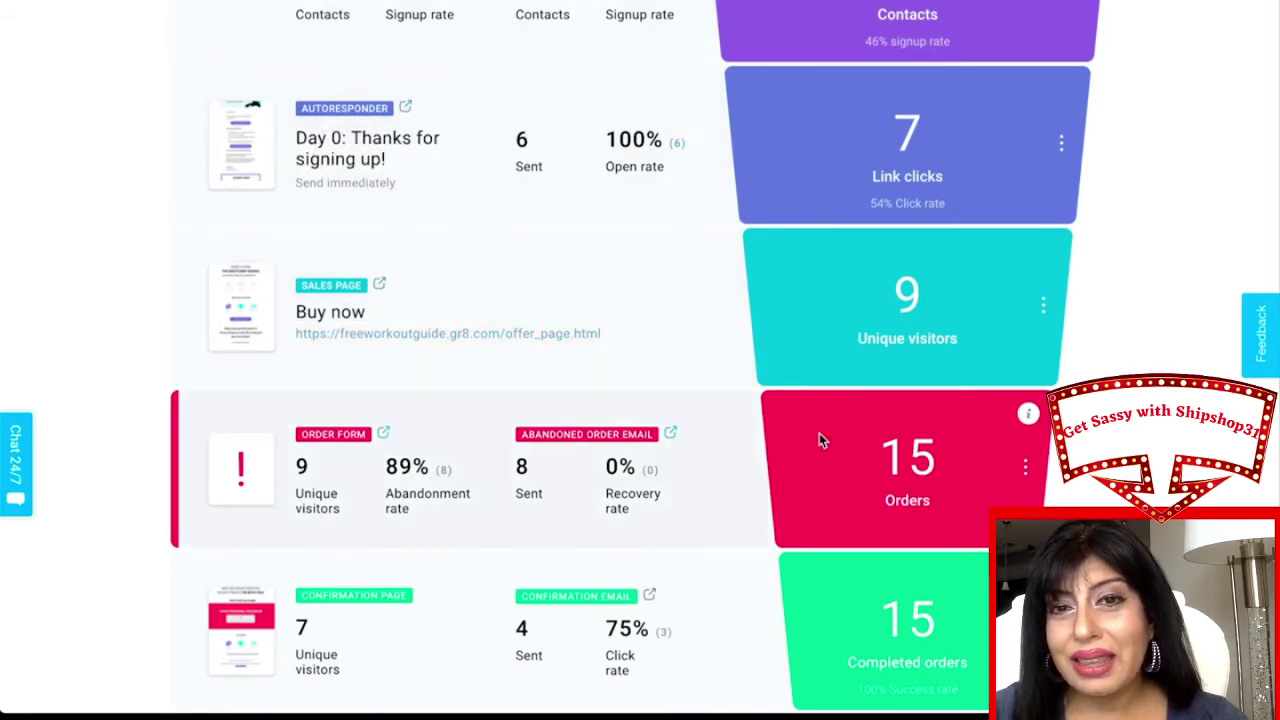
# Open the funnel's Buy now sales page and examine its content down to the 30 Day Bootcamp offer.
pyautogui.click(470, 334)
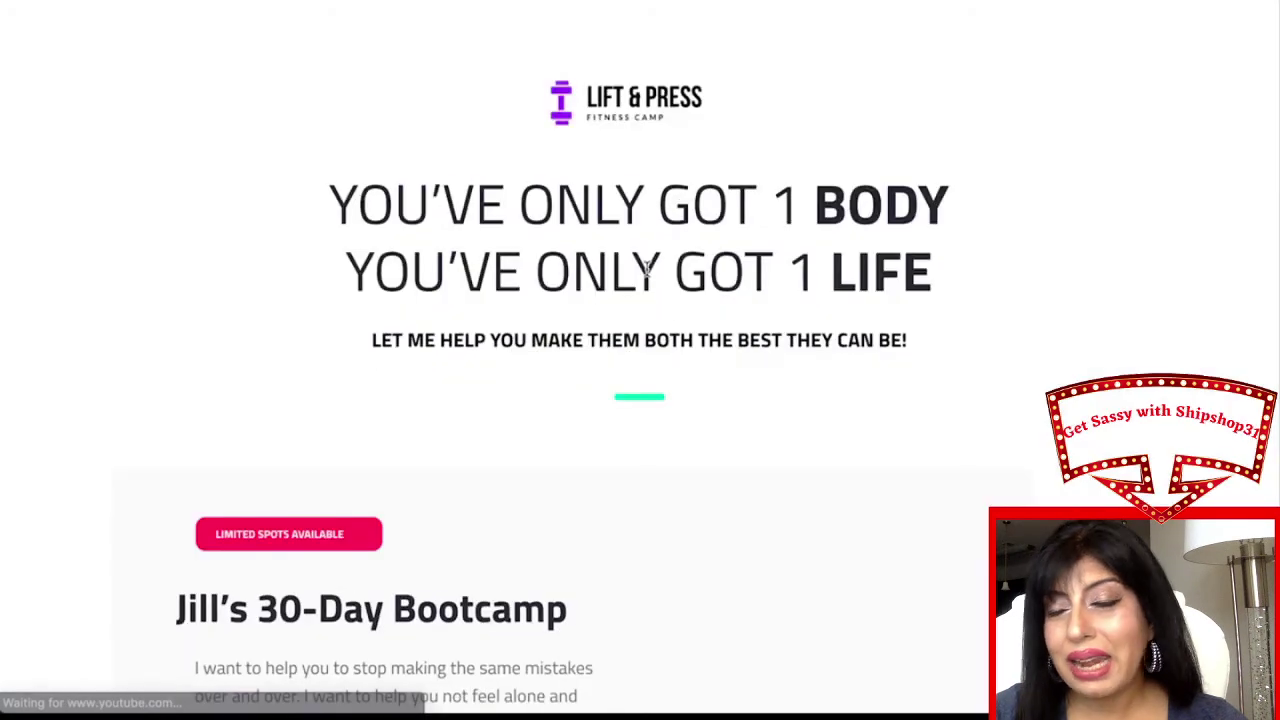
pyautogui.scroll(-7, 731, 100)
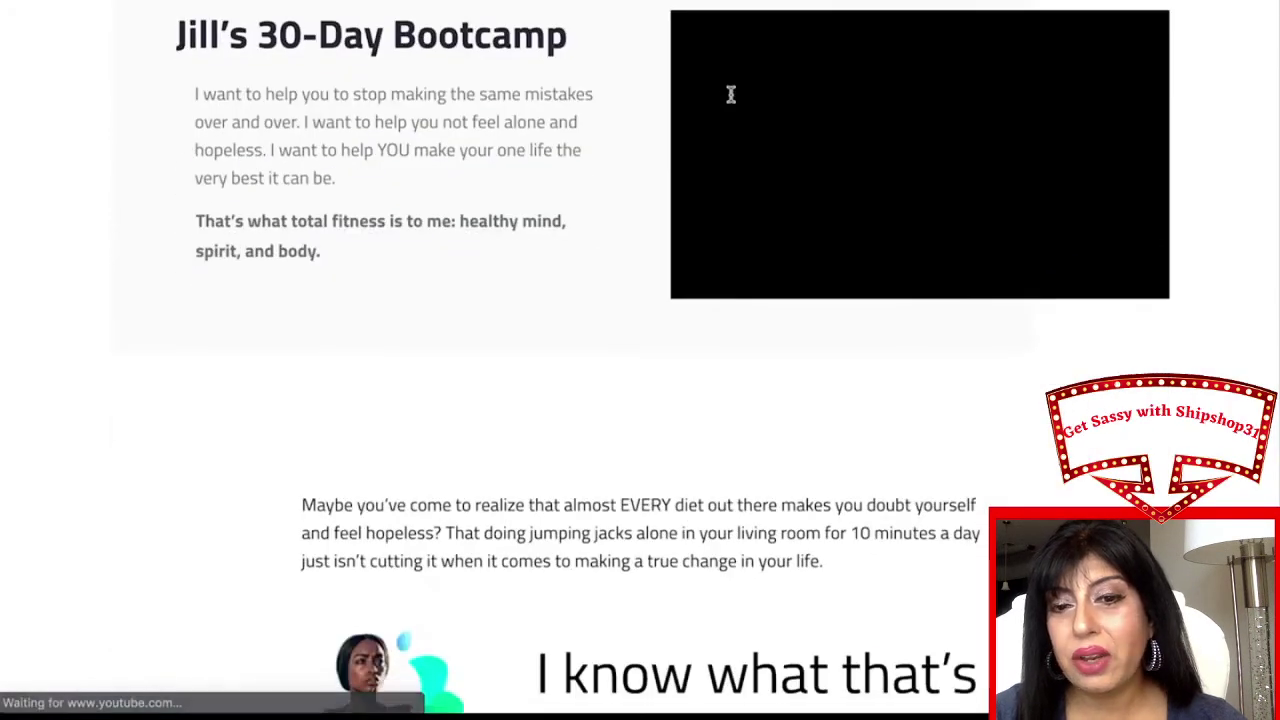
pyautogui.scroll(-9, 731, 94)
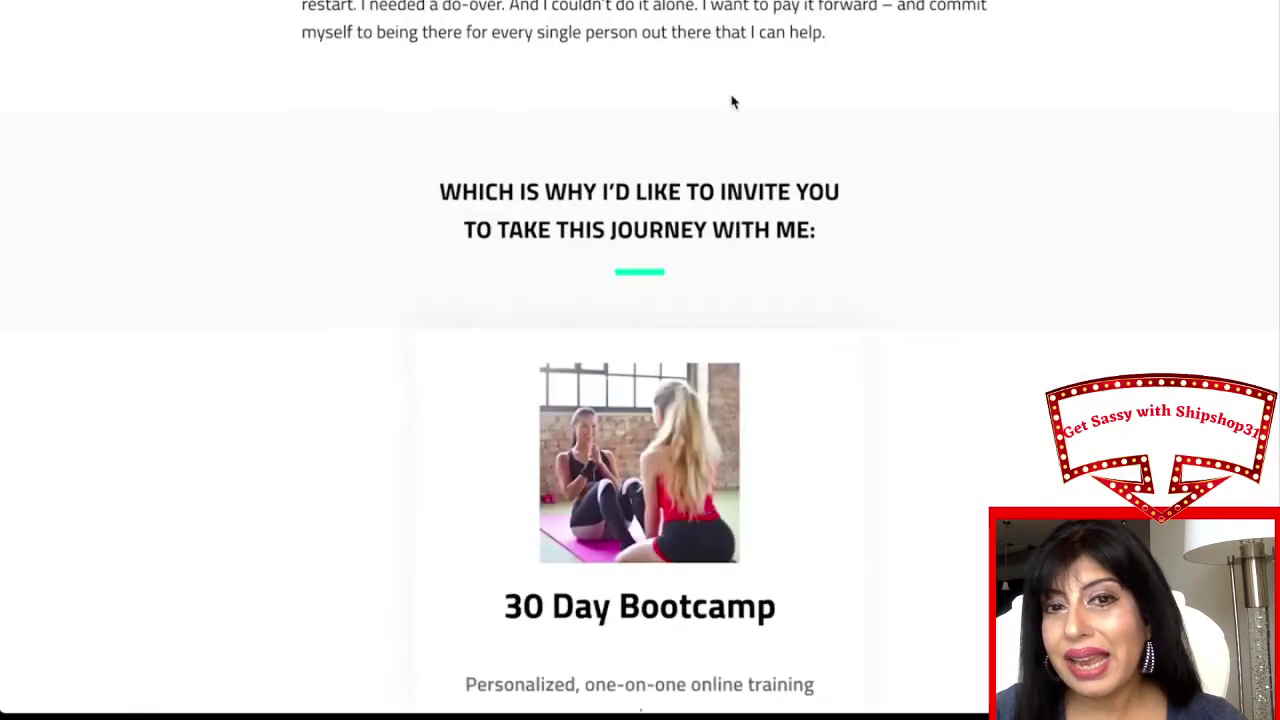
pyautogui.scroll(-3, 823, 370)
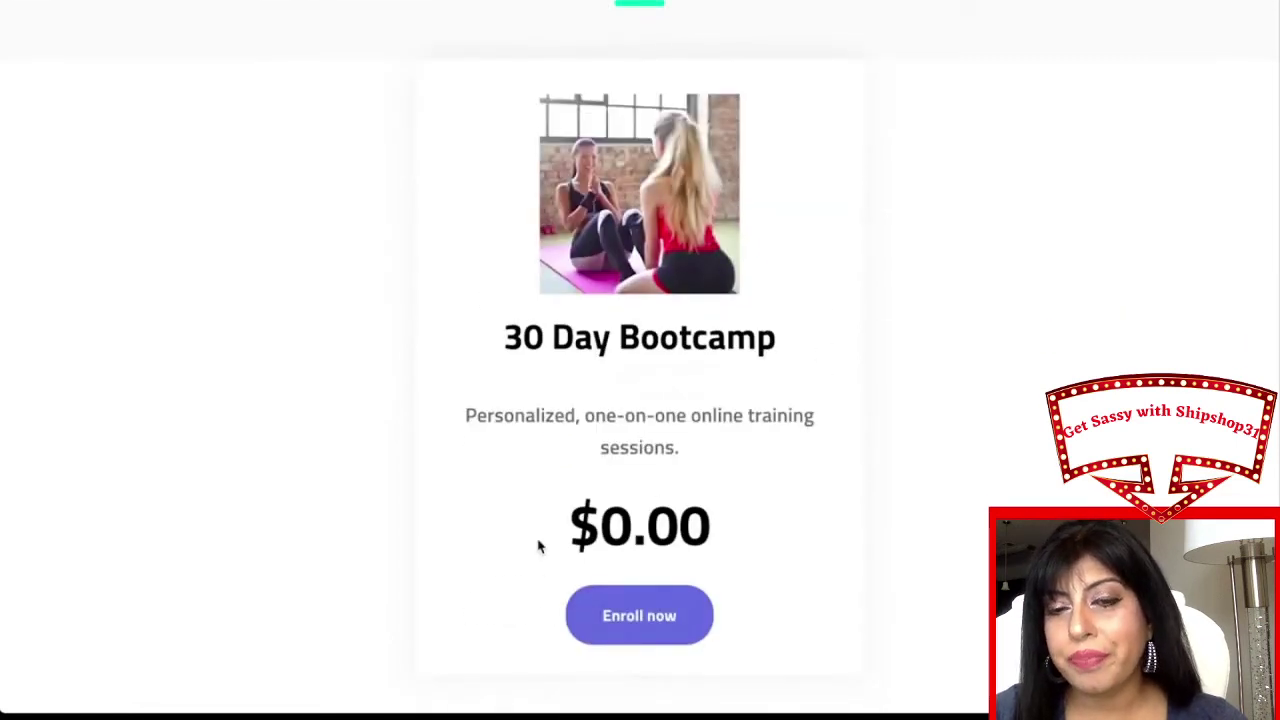
pyautogui.scroll(2, 537, 543)
pyautogui.scroll(-2, 537, 543)
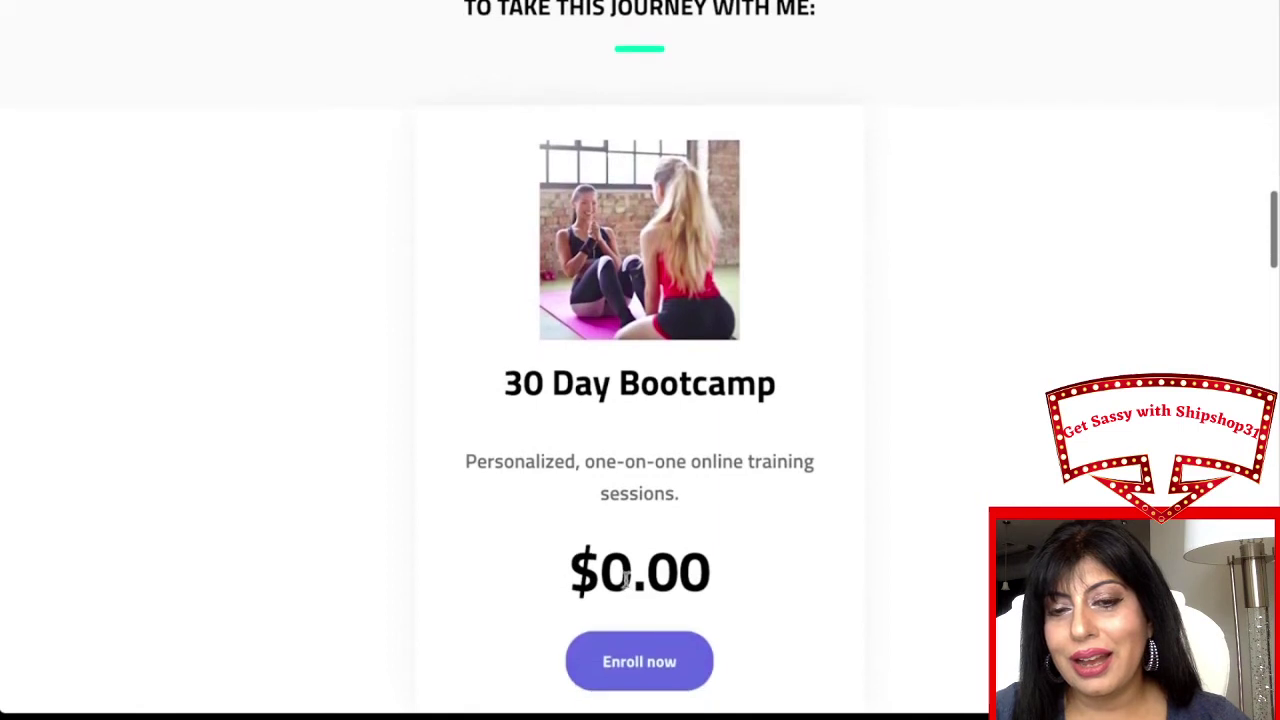
pyautogui.scroll(2, 688, 551)
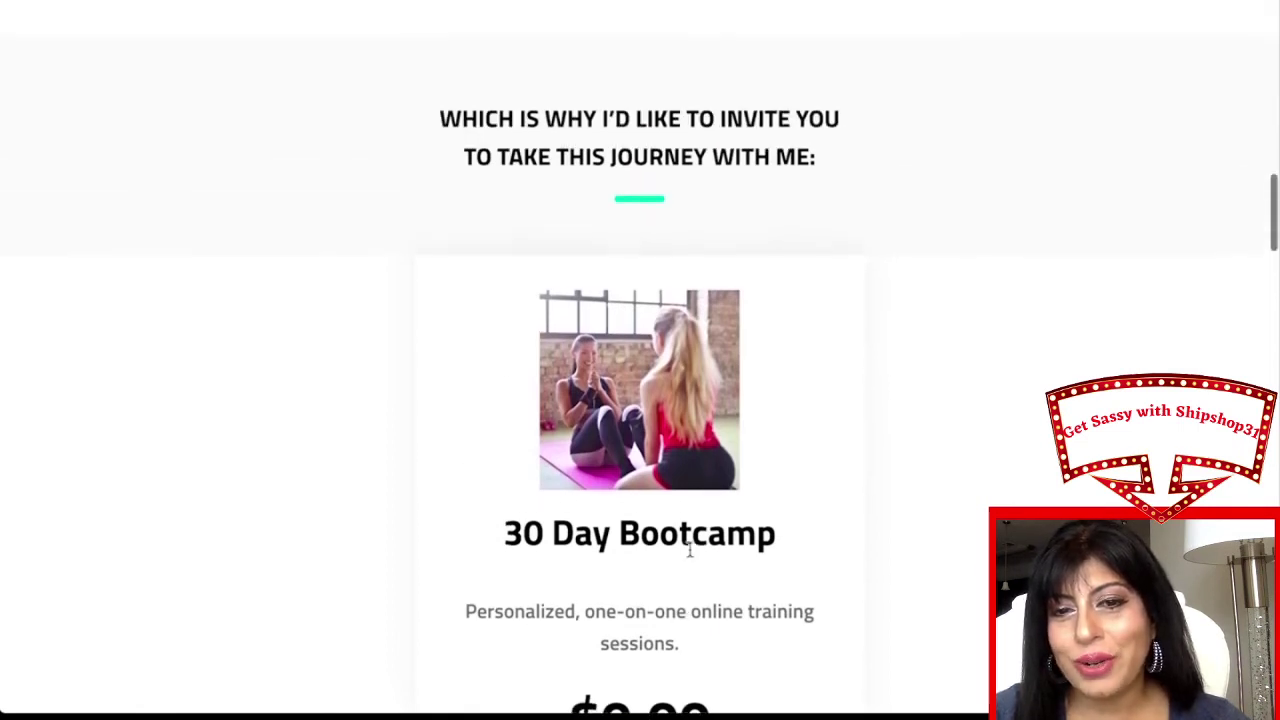
pyautogui.scroll(1, 689, 549)
pyautogui.scroll(-3, 689, 549)
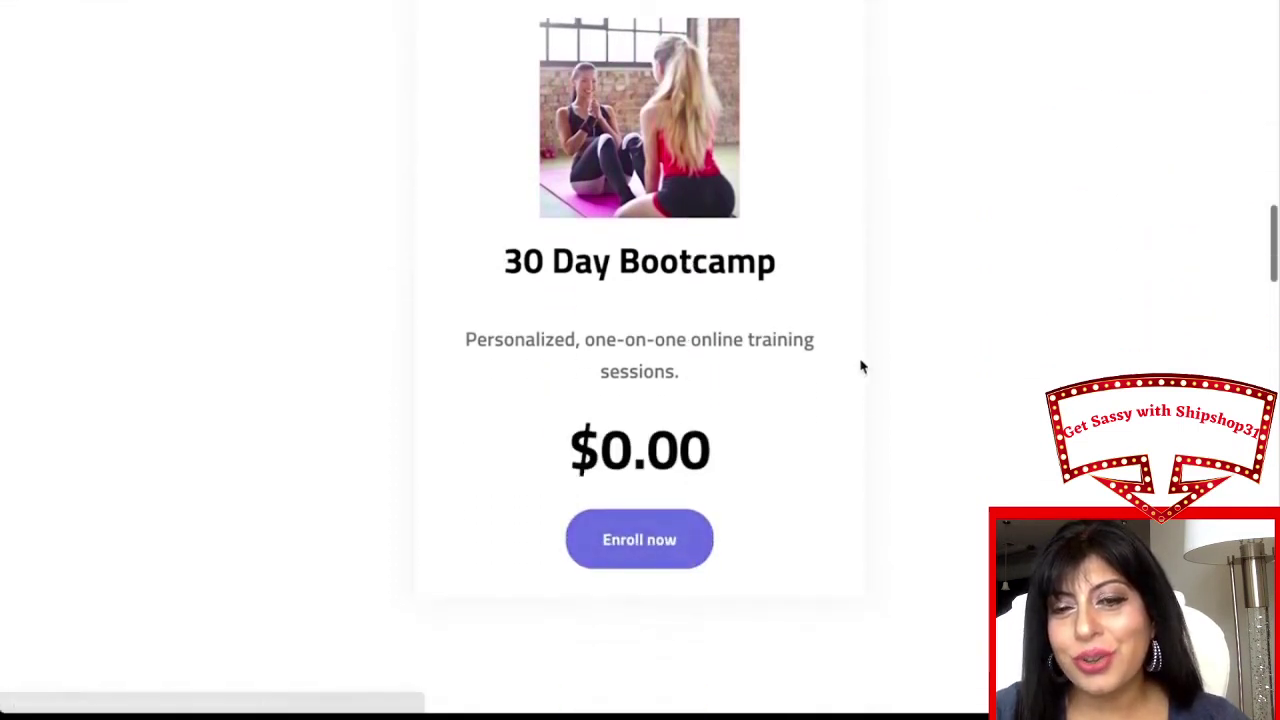
pyautogui.scroll(-2, 871, 400)
pyautogui.scroll(2, 871, 400)
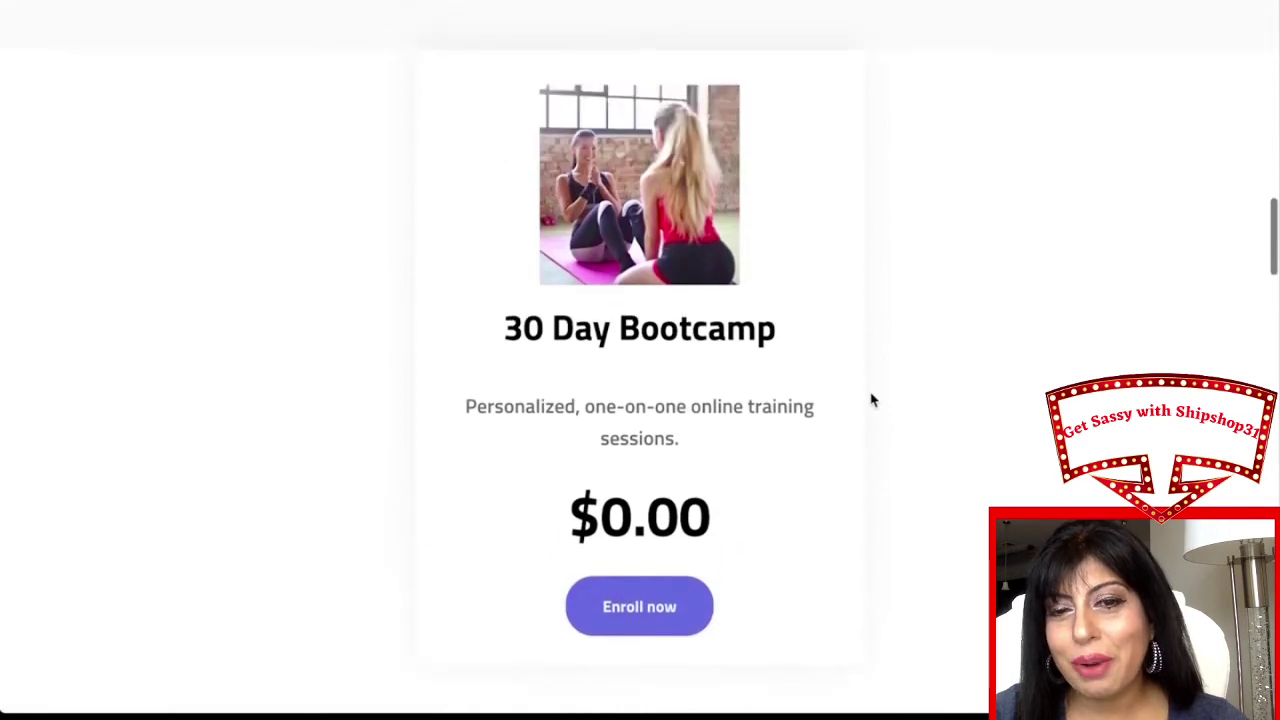
# Follow the 30 Day Bootcamp enrollment offer to its order form and review the contact, program and payment sections.
pyautogui.scroll(-1, 871, 400)
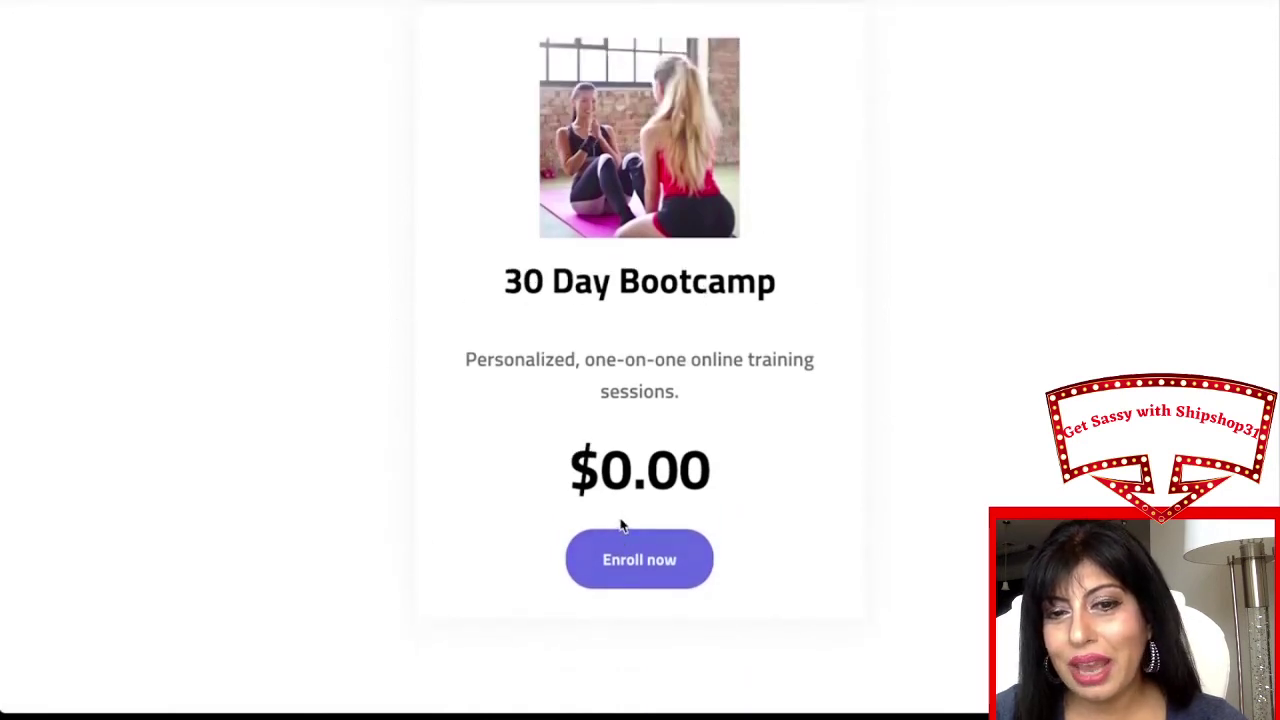
pyautogui.click(652, 561)
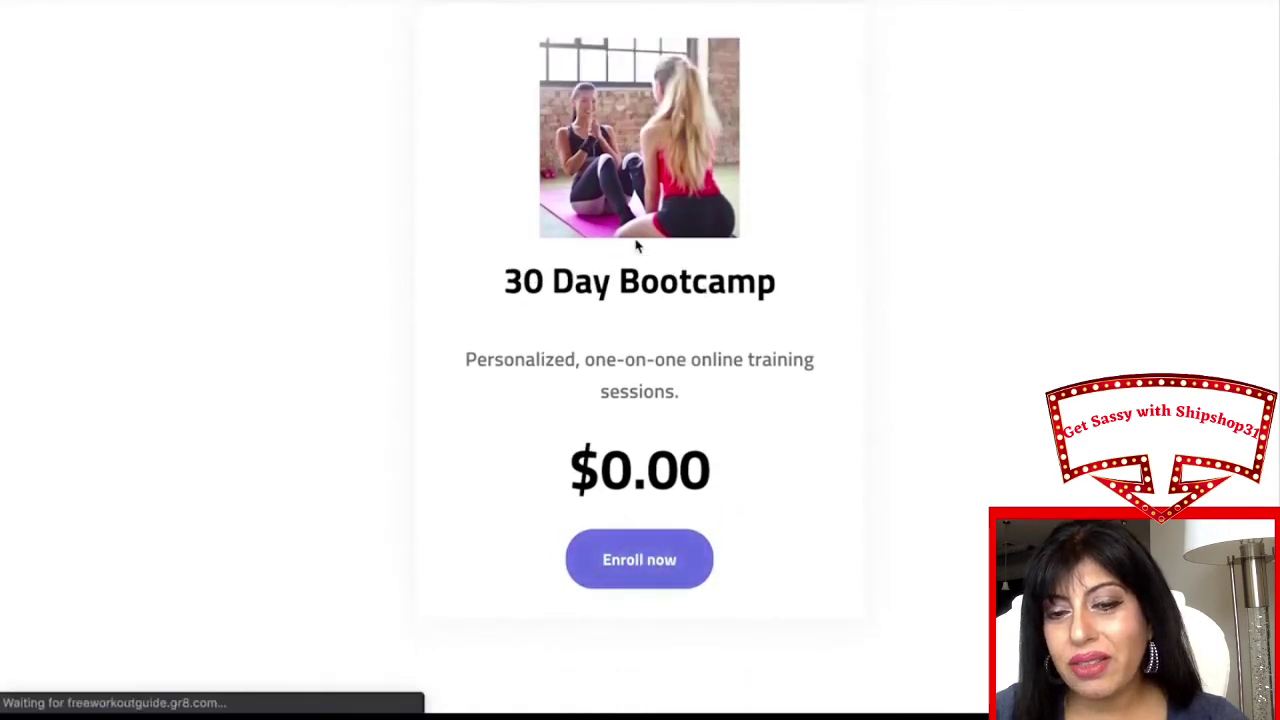
pyautogui.scroll(-6, 1055, 329)
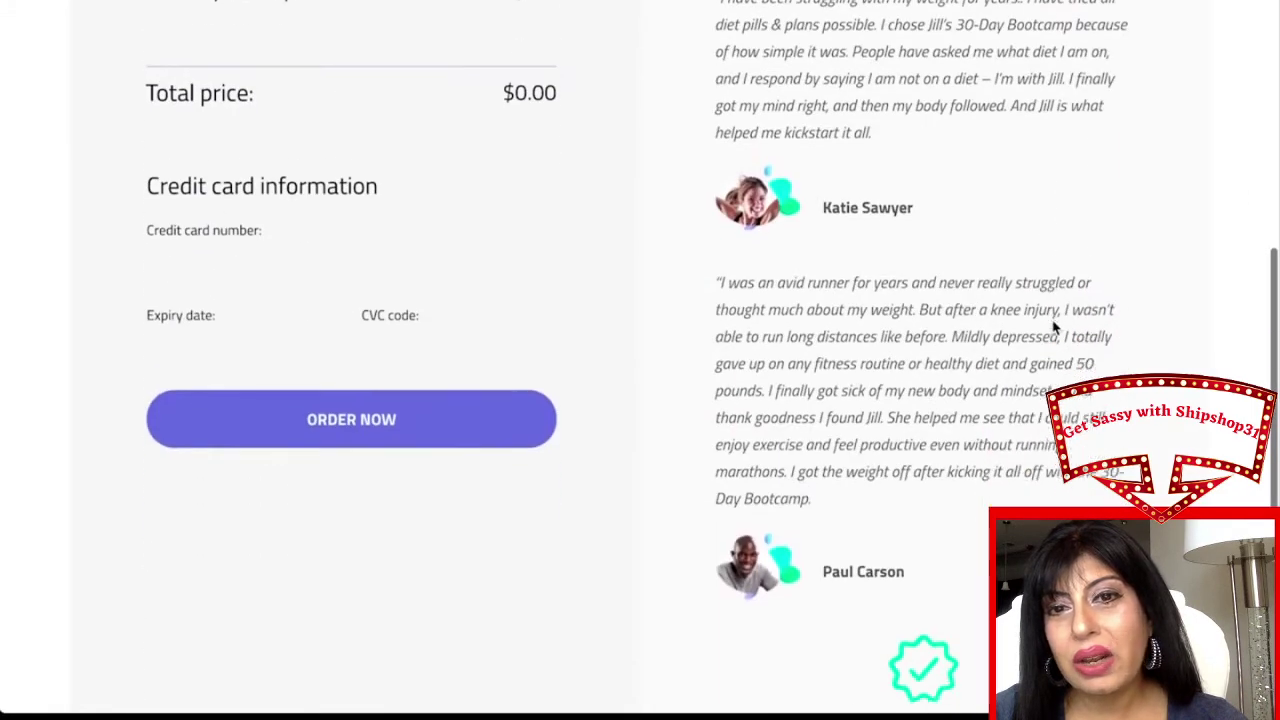
pyautogui.scroll(-1, 1055, 329)
pyautogui.scroll(7, 828, 441)
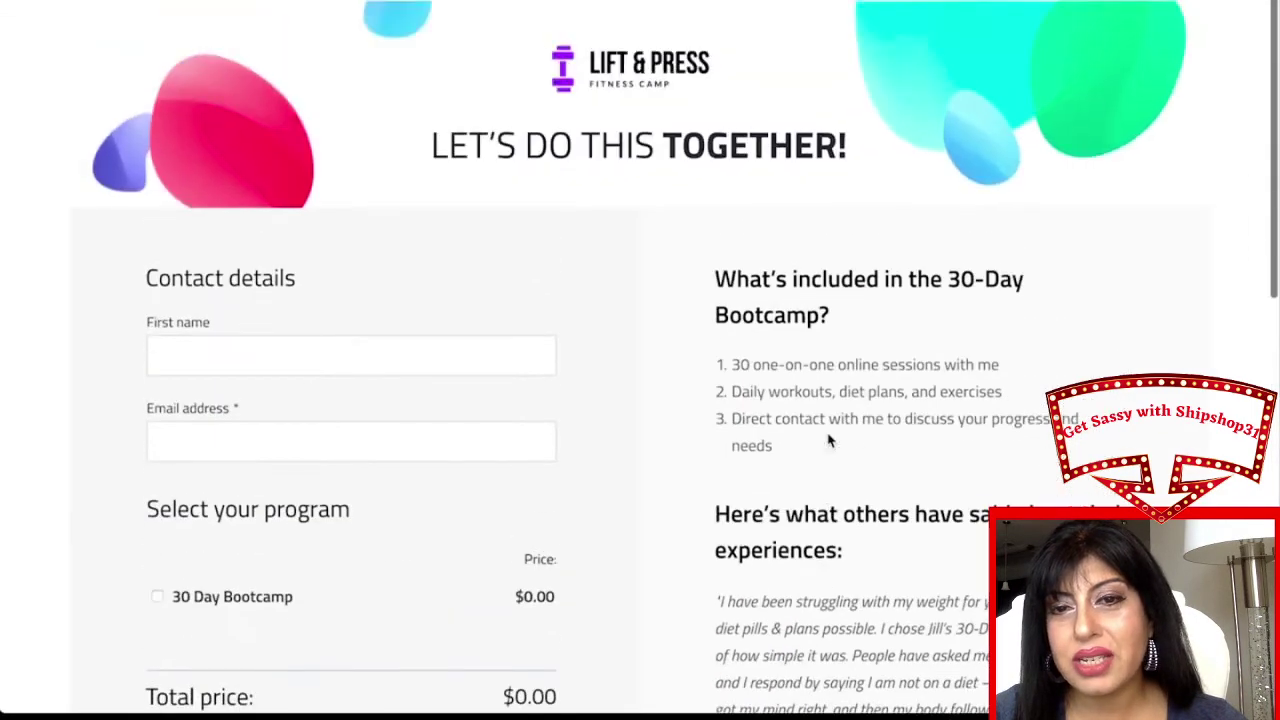
pyautogui.scroll(-2, 820, 430)
pyautogui.scroll(-4, 820, 430)
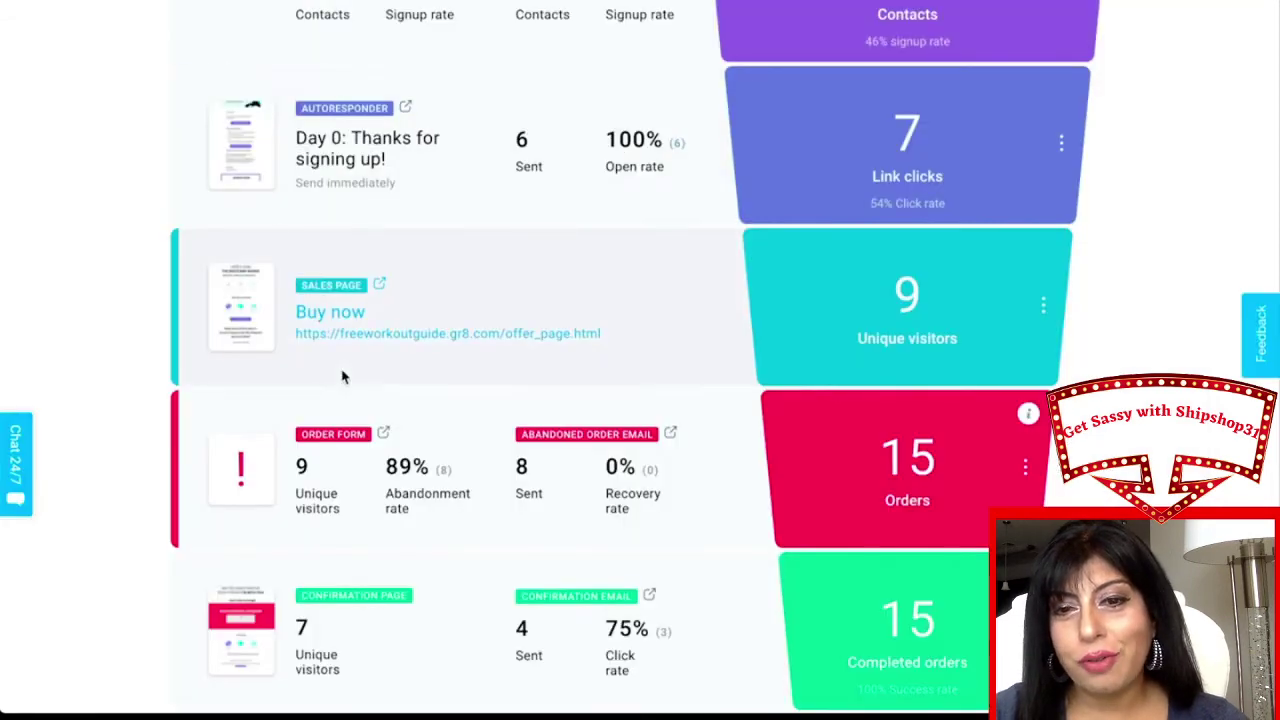
# Review the 30 Day Bootcamp funnel's order, confirmation and earnings statistics, and look over the whole funnel once more.
pyautogui.scroll(-2, 346, 371)
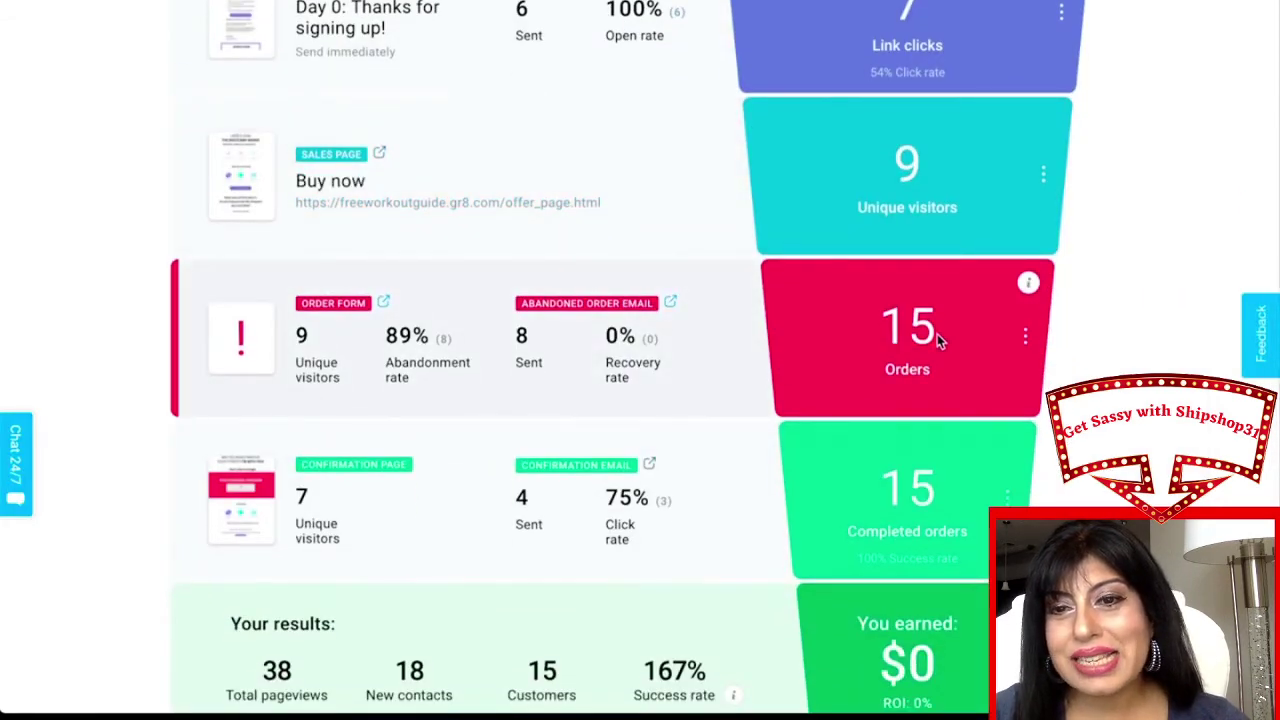
pyautogui.scroll(-2, 937, 340)
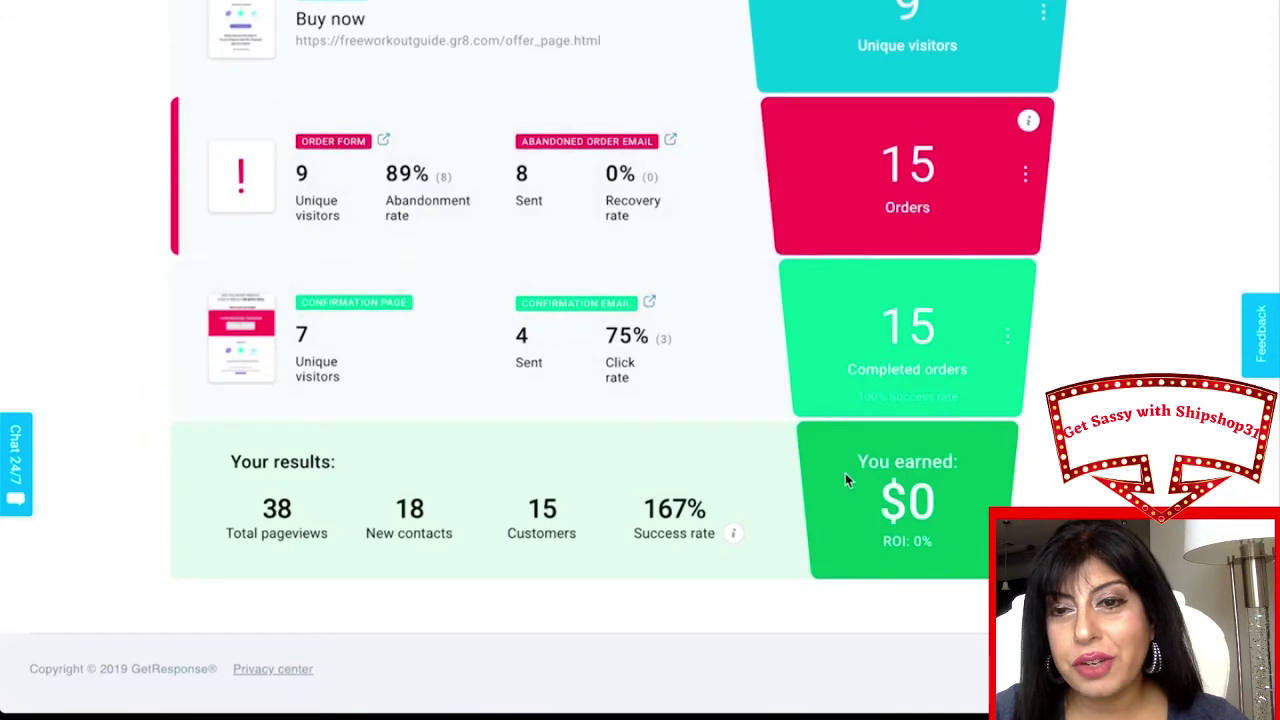
pyautogui.moveTo(921, 503); pyautogui.dragTo(903, 505)
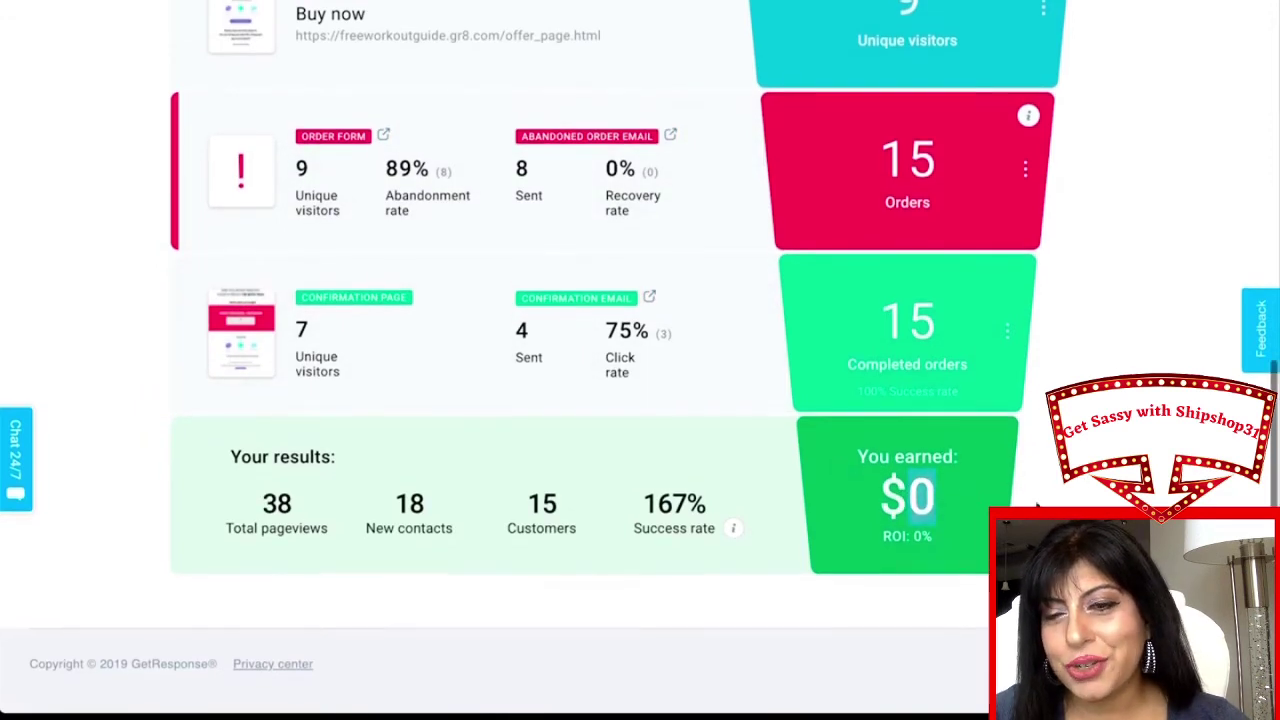
pyautogui.click(1043, 487)
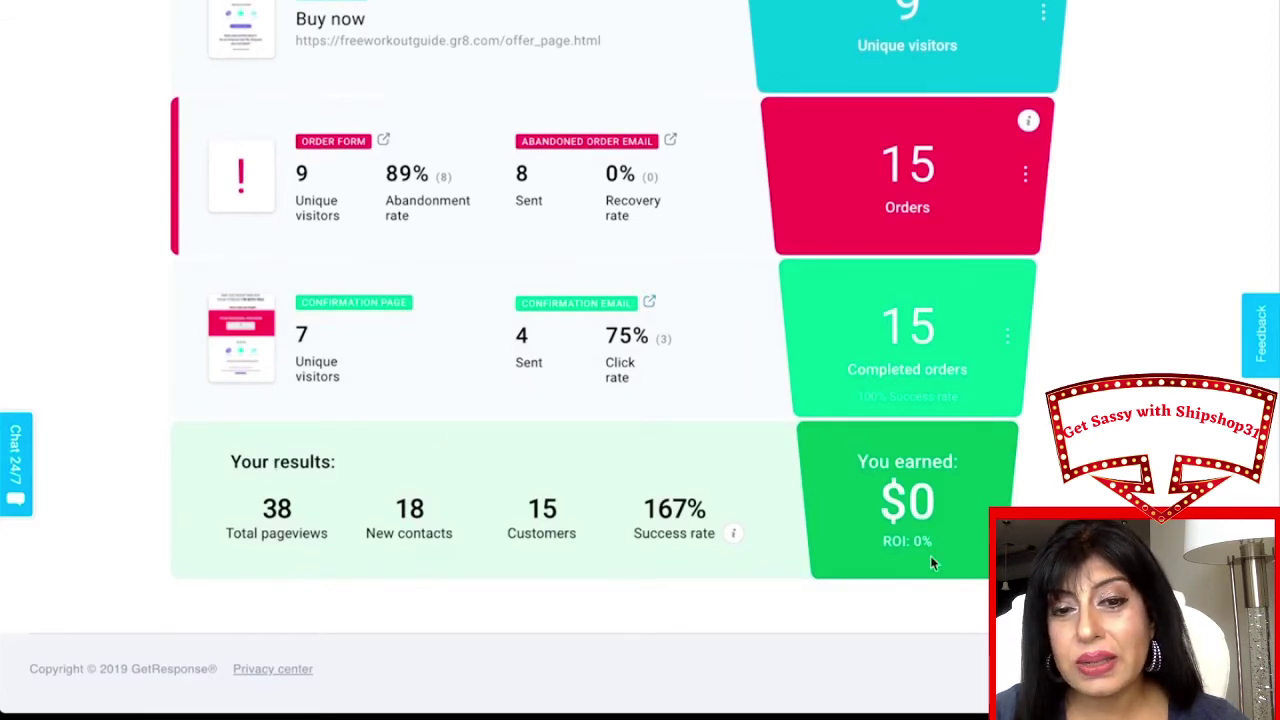
pyautogui.scroll(10, 1048, 453)
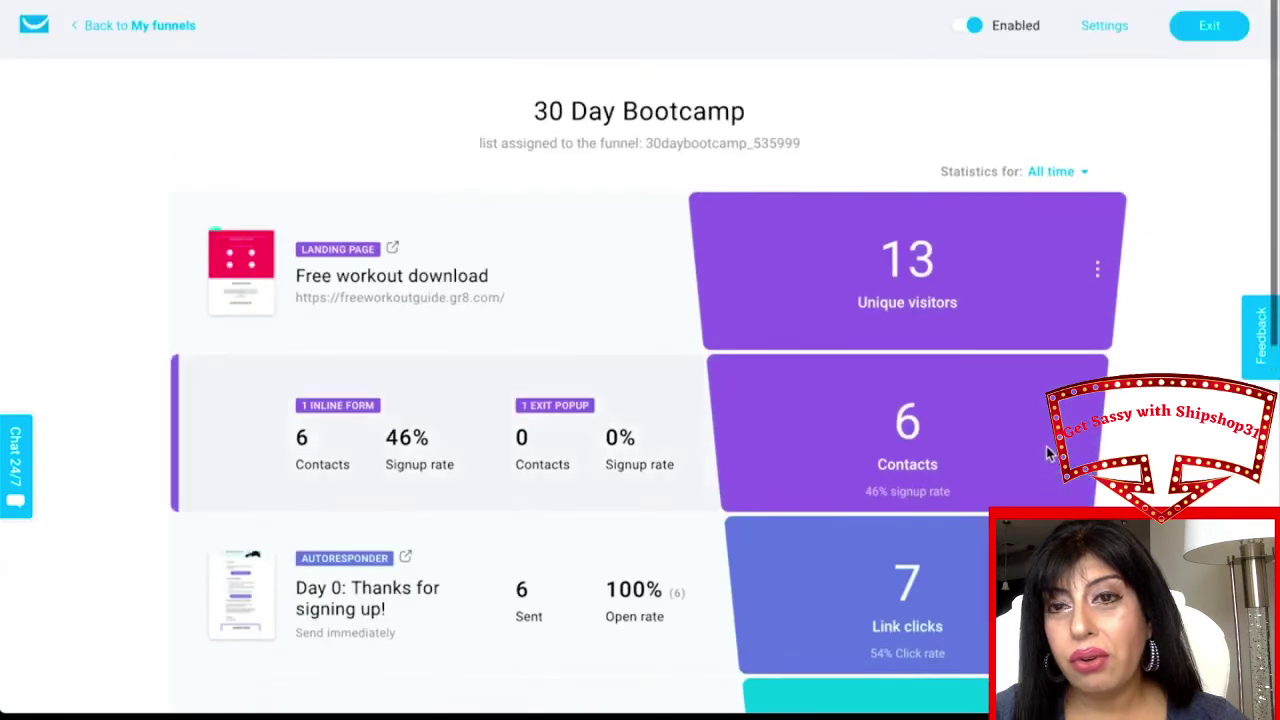
pyautogui.scroll(-10, 1048, 453)
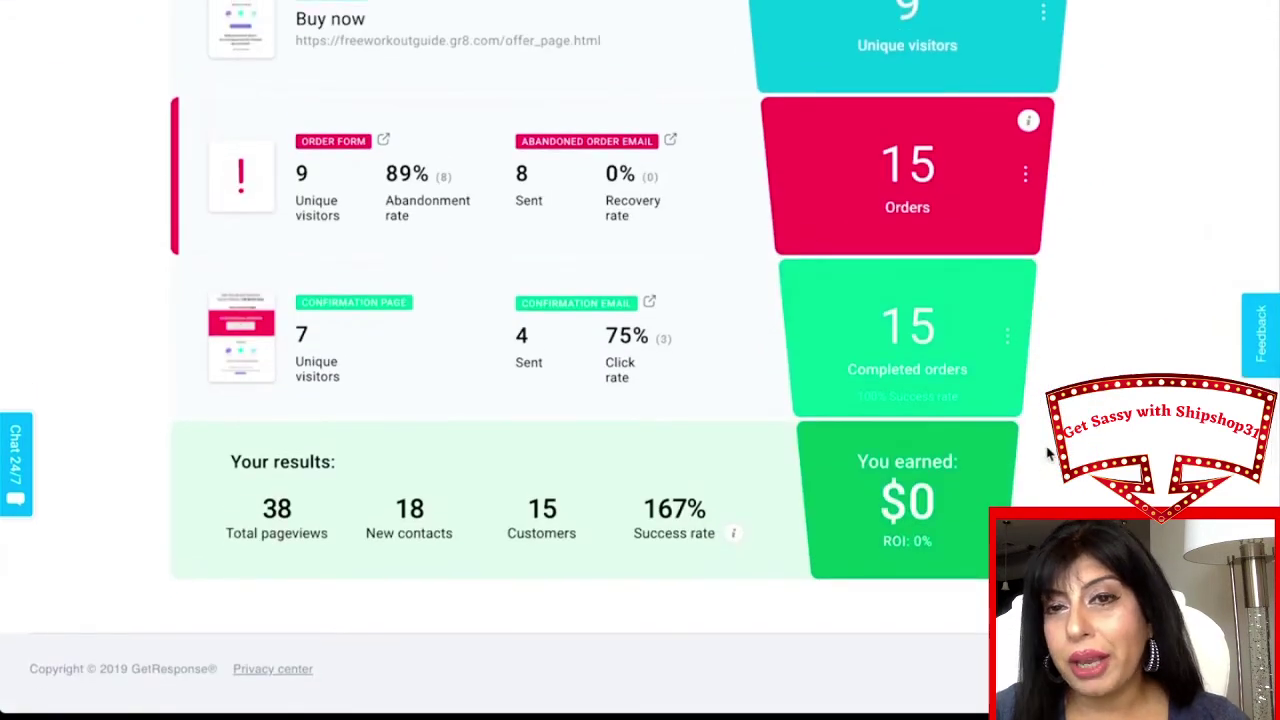
pyautogui.scroll(10, 1048, 453)
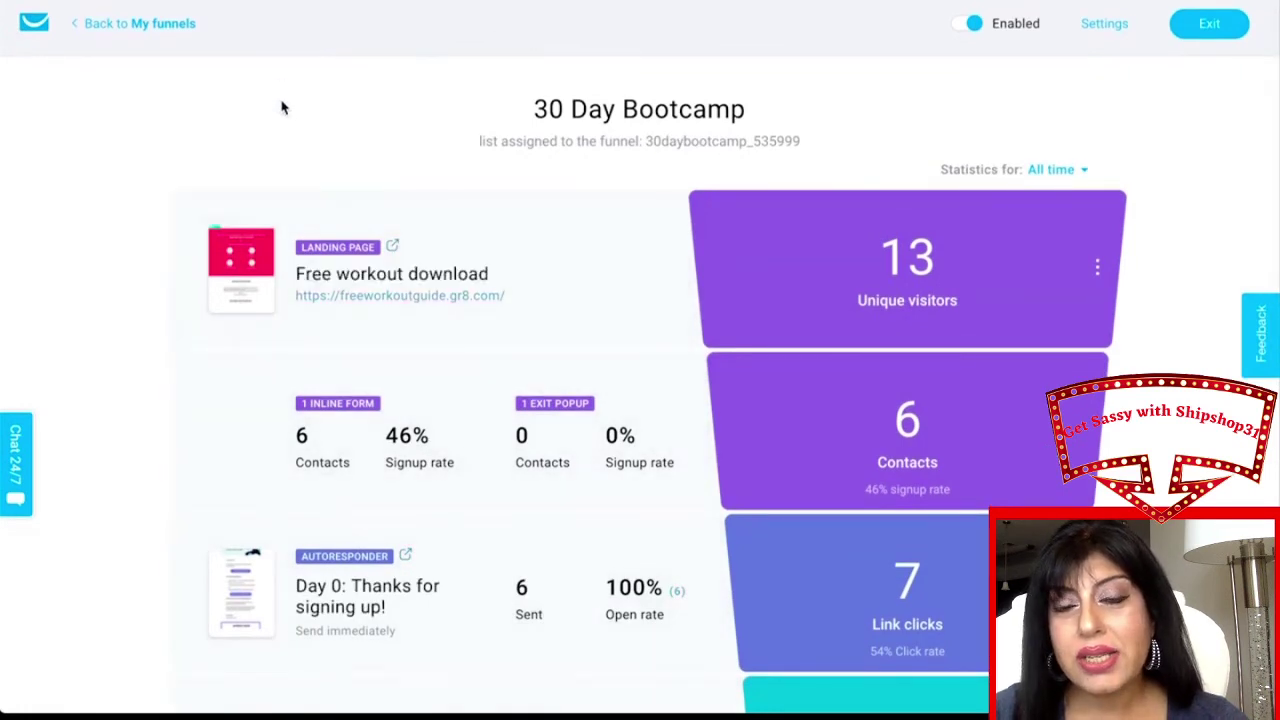
# Return to the list of funnels, open Stores and products, and start adding a store.
pyautogui.click(193, 28)
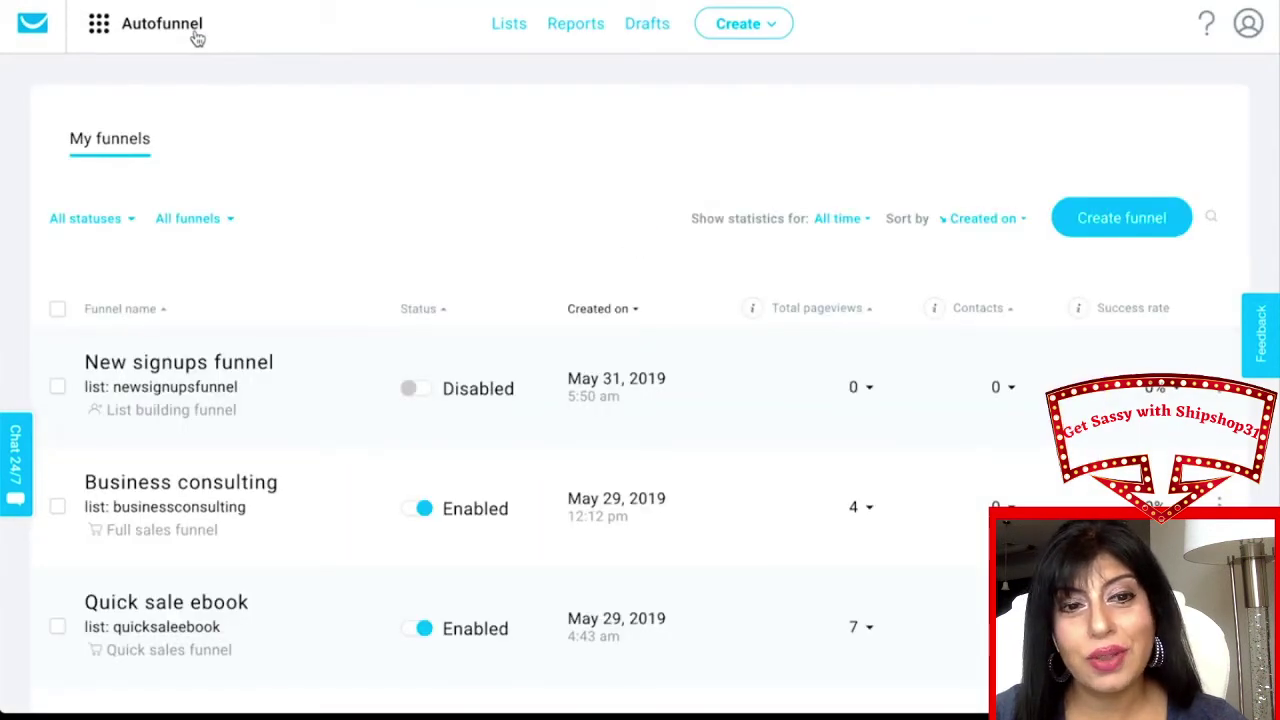
pyautogui.click(197, 37)
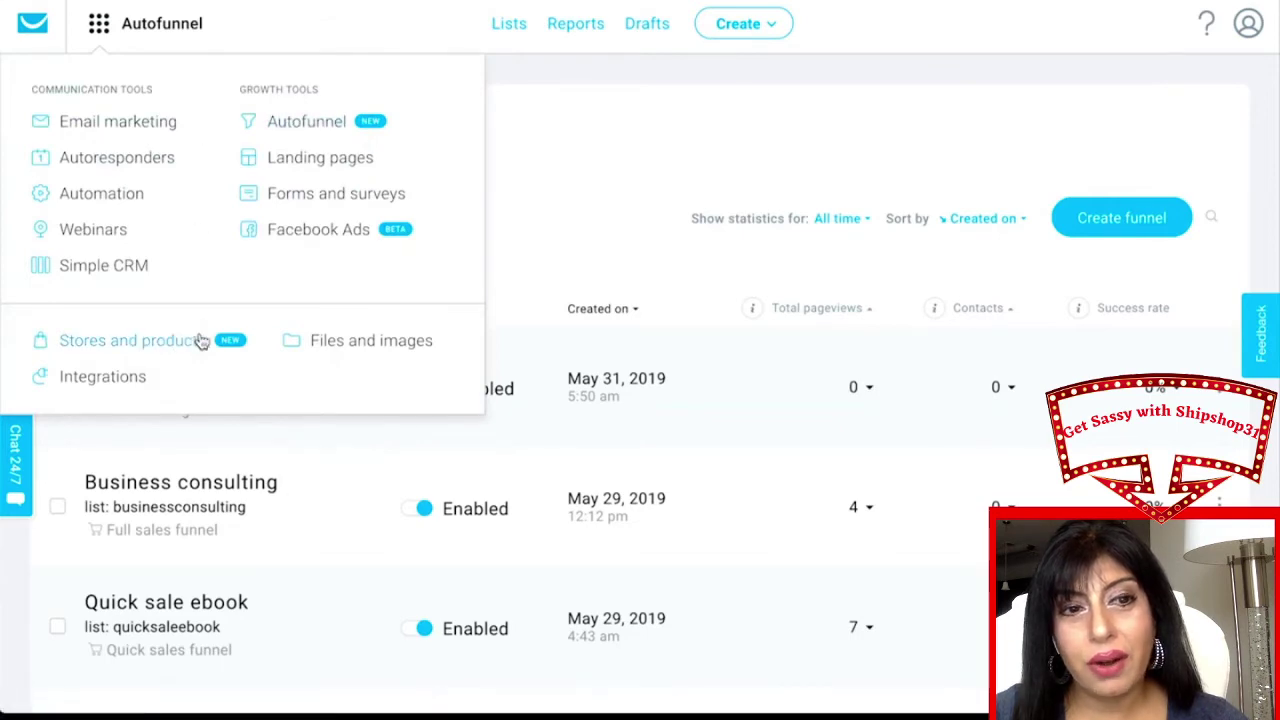
pyautogui.click(160, 345)
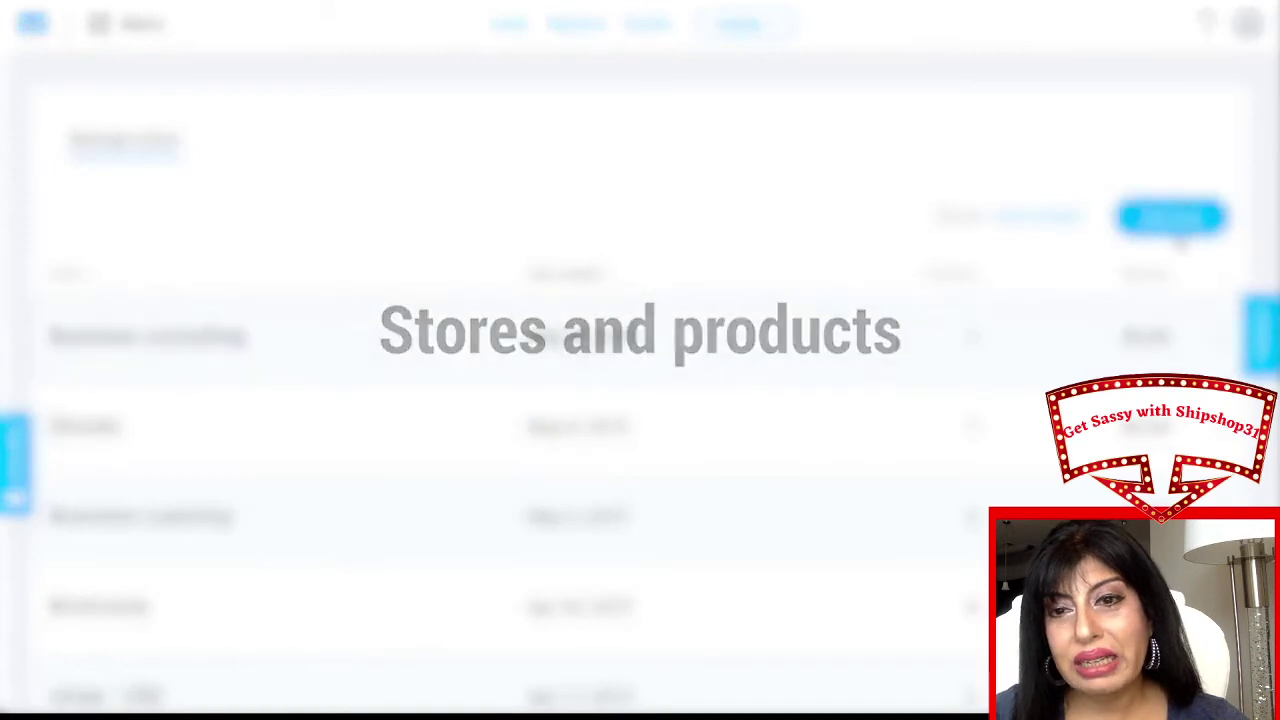
pyautogui.click(1176, 220)
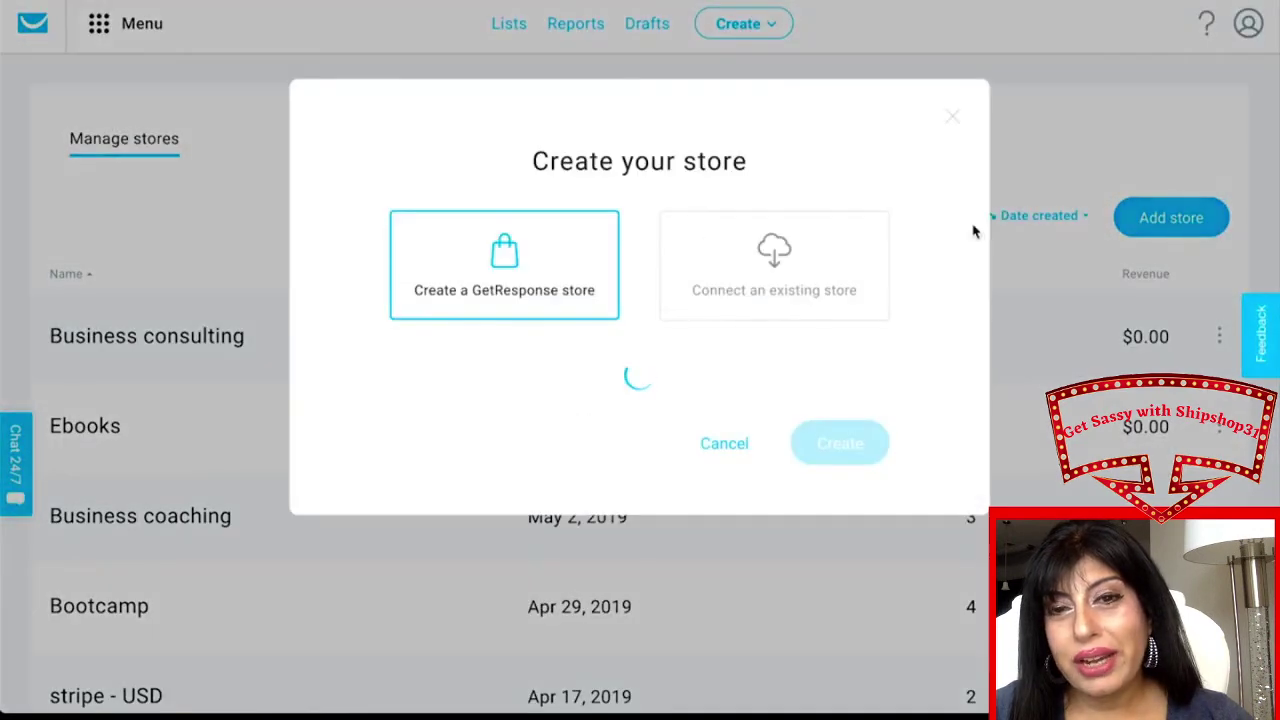
# Examine the platforms offered for importing products when connecting an existing store.
pyautogui.click(806, 261)
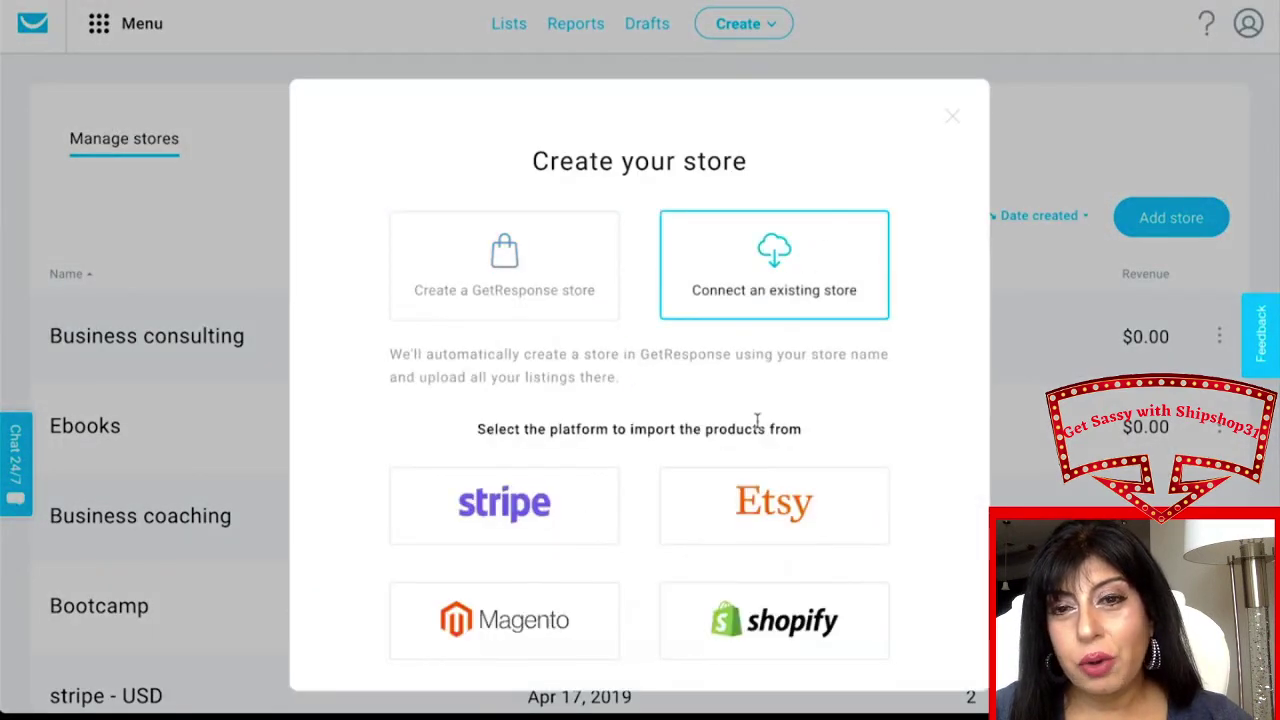
pyautogui.scroll(-3, 757, 423)
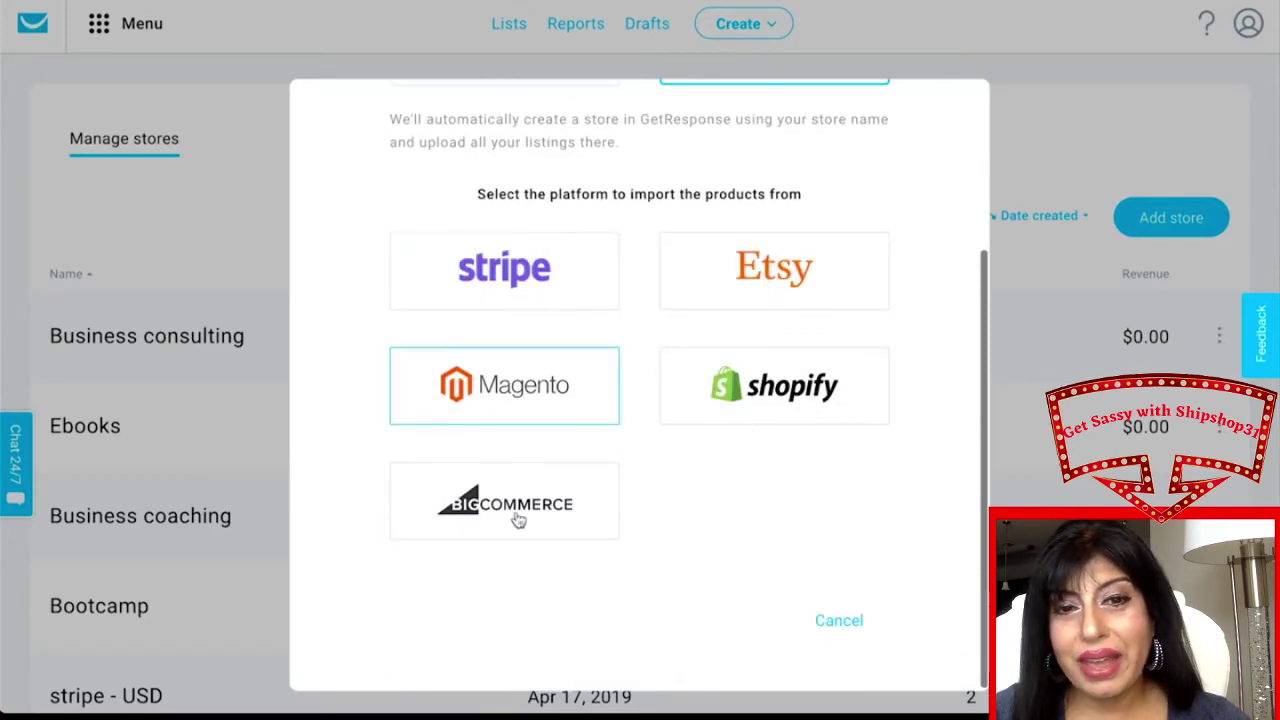
pyautogui.scroll(1, 881, 561)
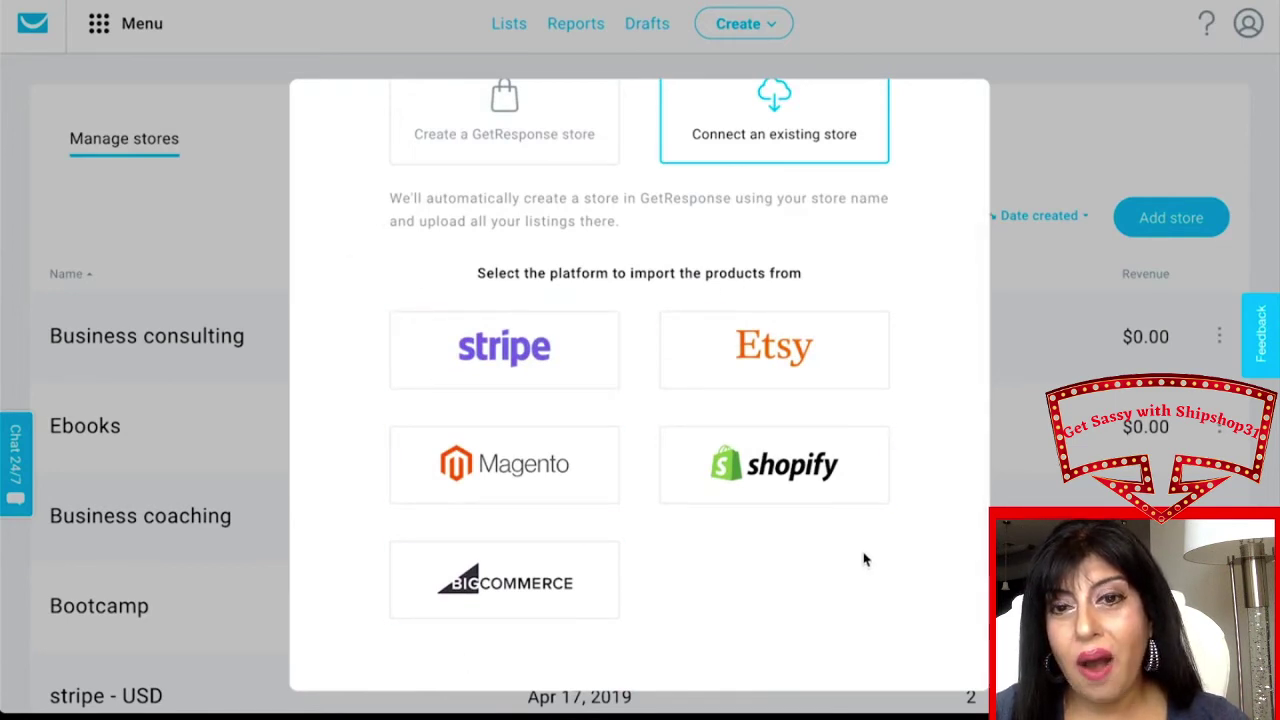
pyautogui.scroll(1, 865, 560)
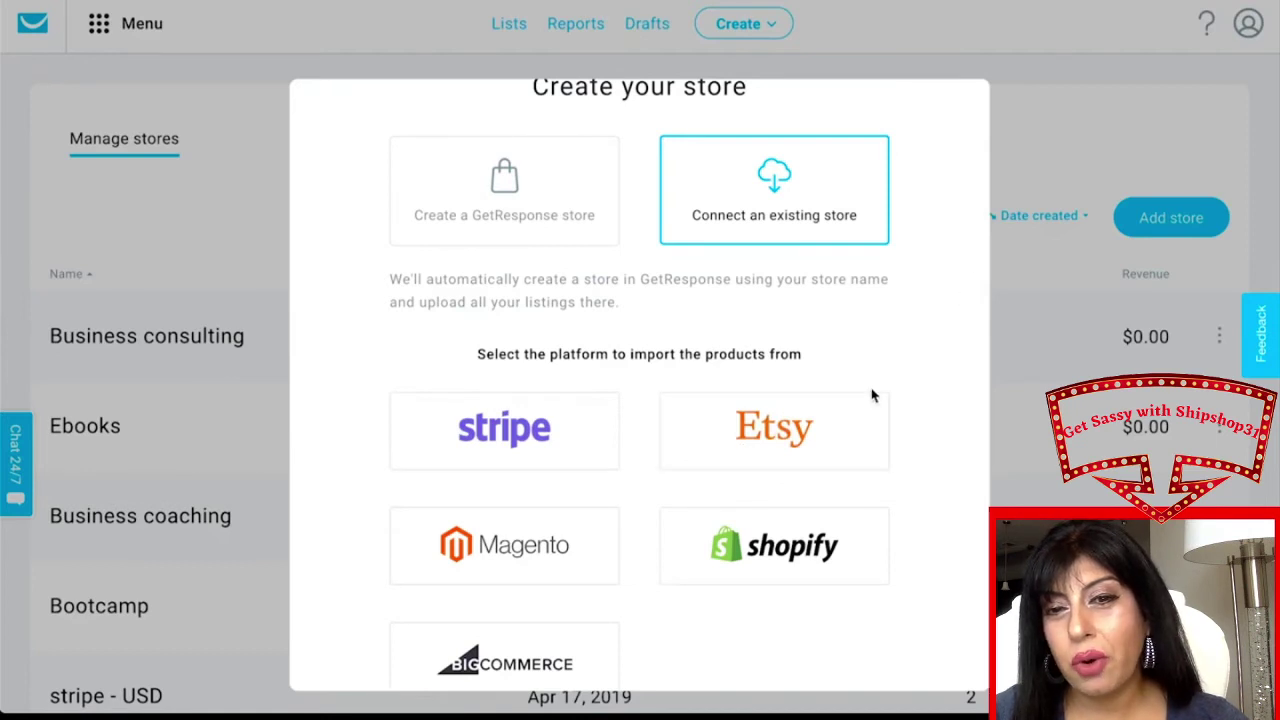
pyautogui.scroll(2, 871, 396)
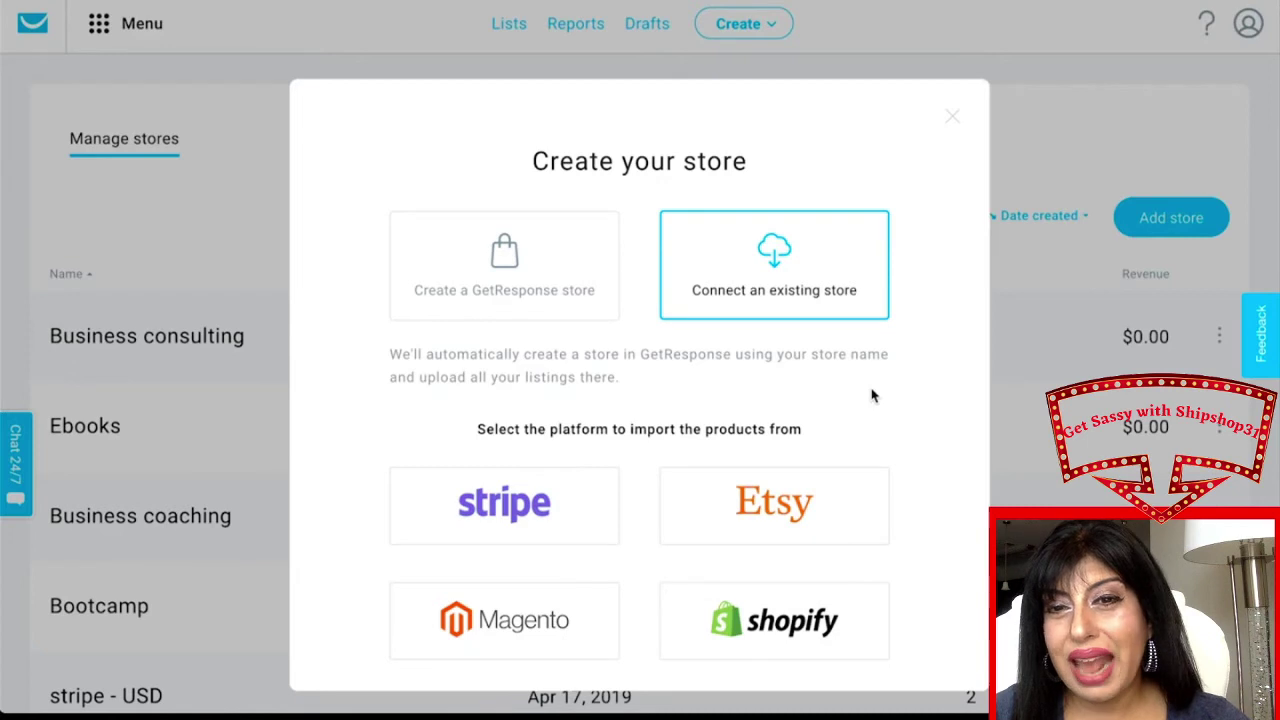
# Create a GetResponse store named "Vacation getaways".
pyautogui.click(575, 312)
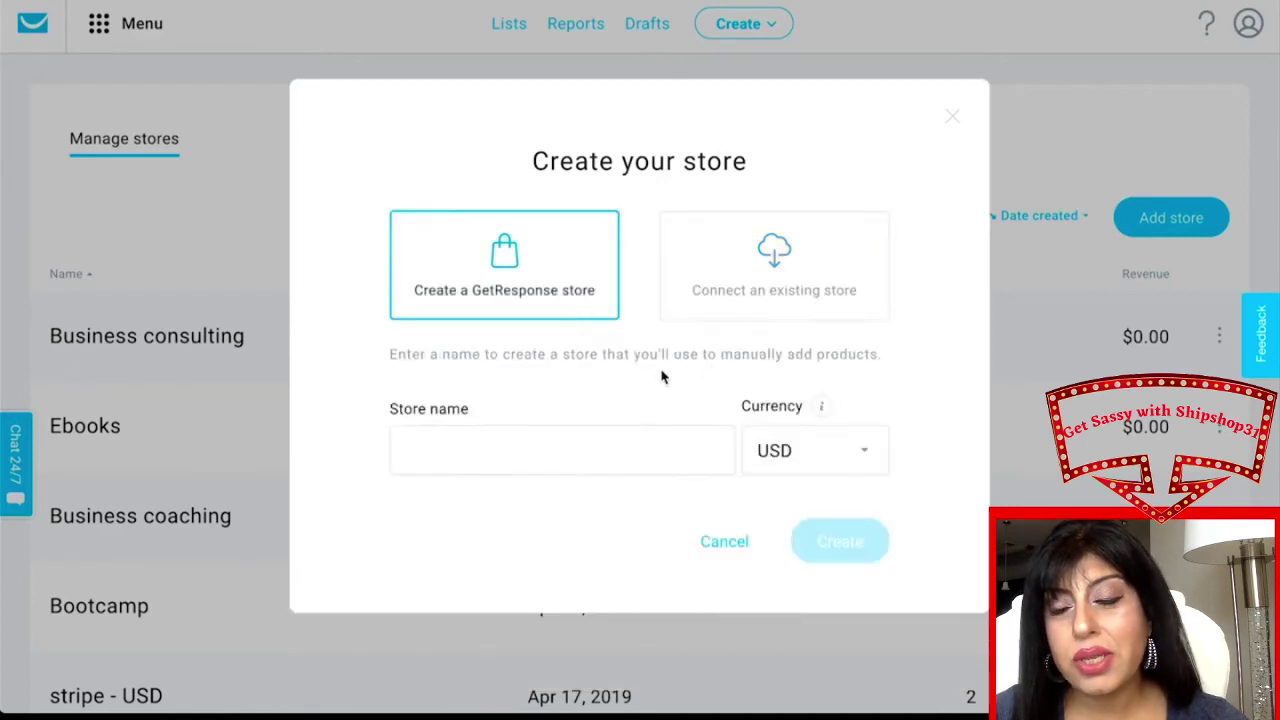
pyautogui.click(545, 458)
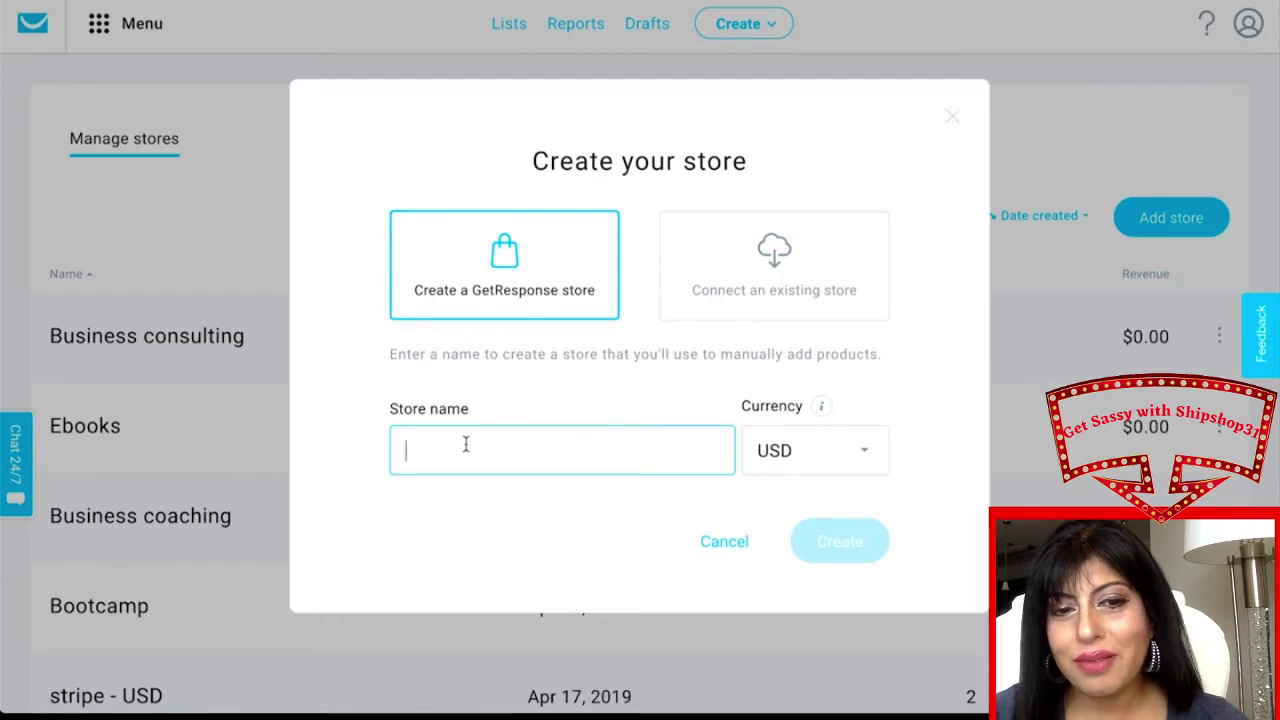
pyautogui.write('V')
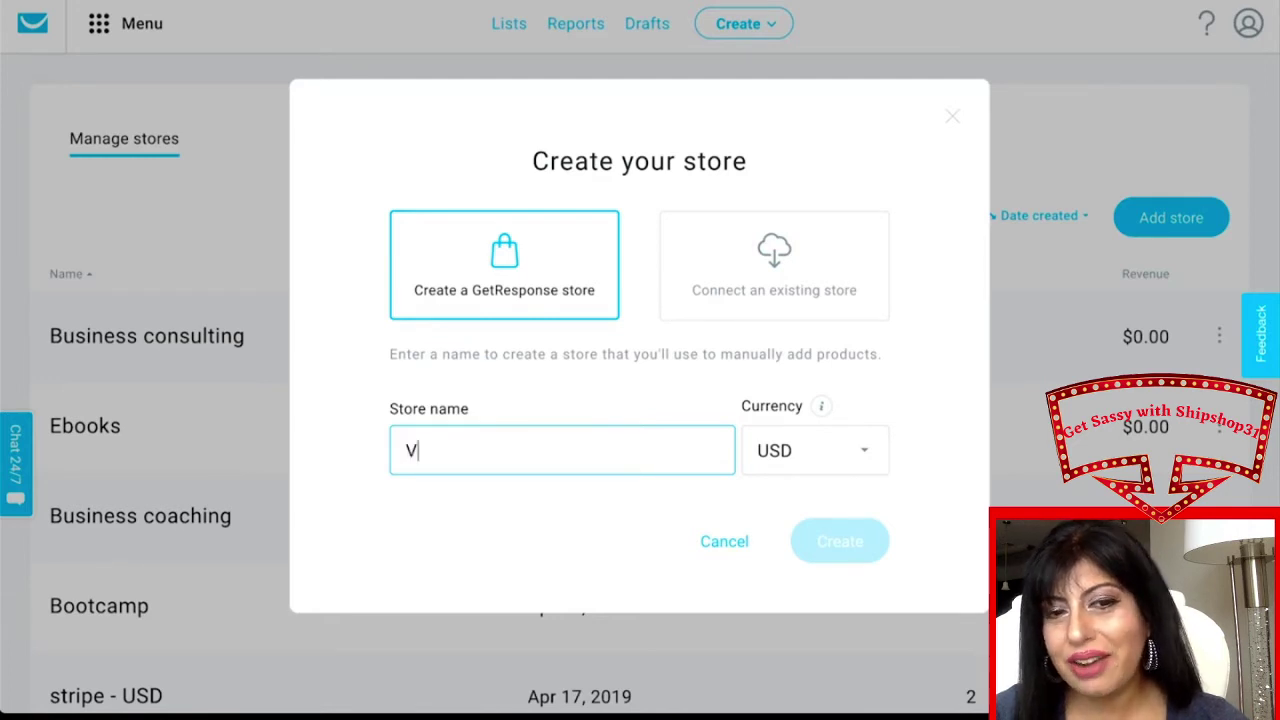
pyautogui.write('acation getaways')
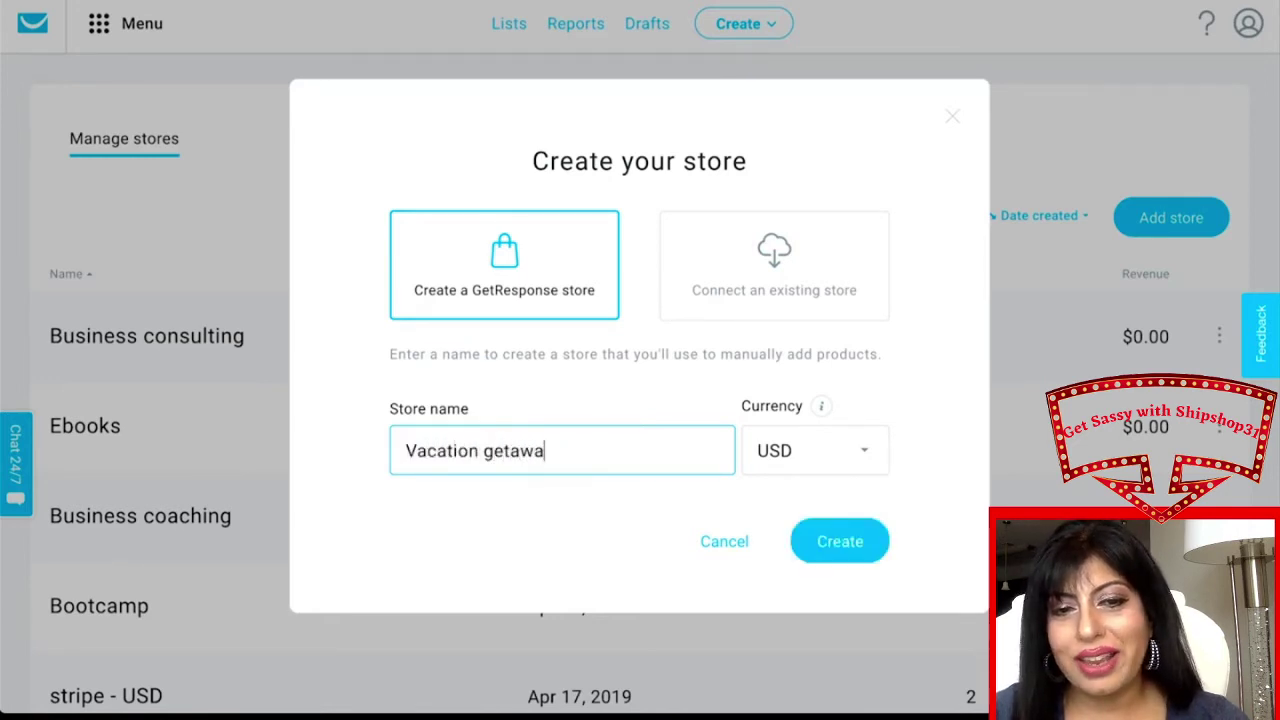
pyautogui.click(866, 544)
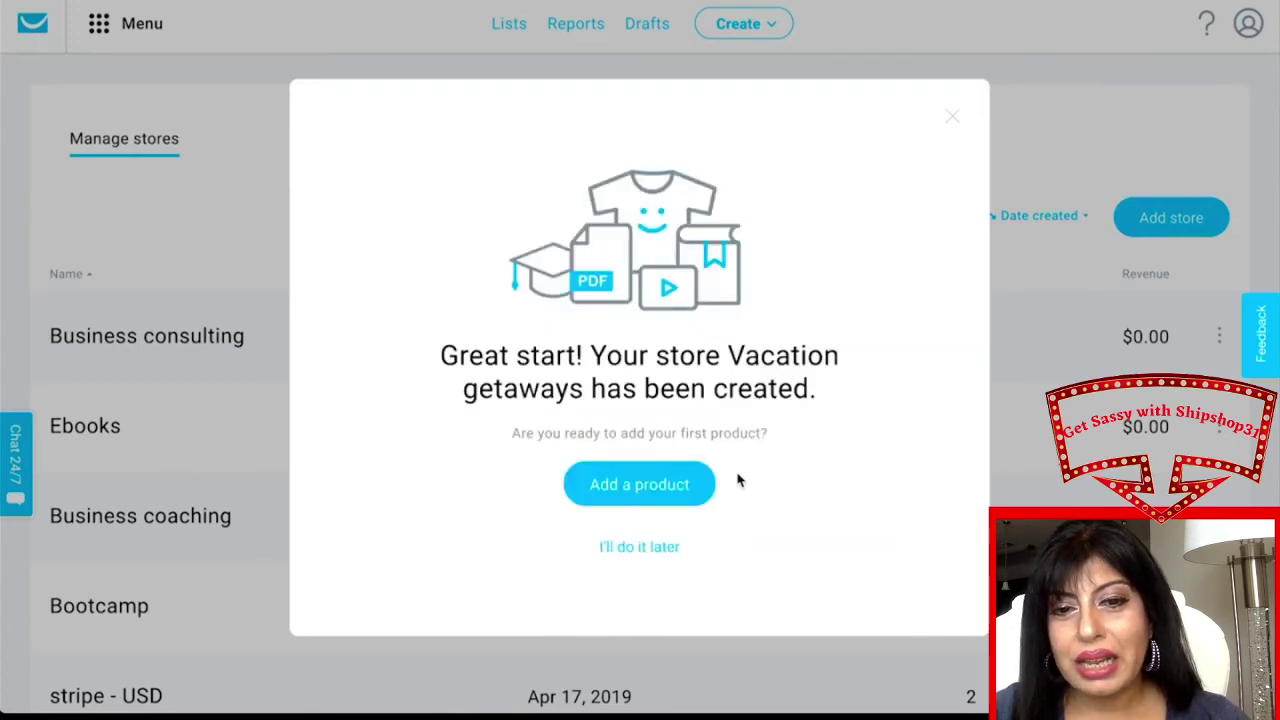
# Start adding a product to the Vacation getaways store, choose Downloadable file as its type and look through the form's fields.
pyautogui.click(652, 488)
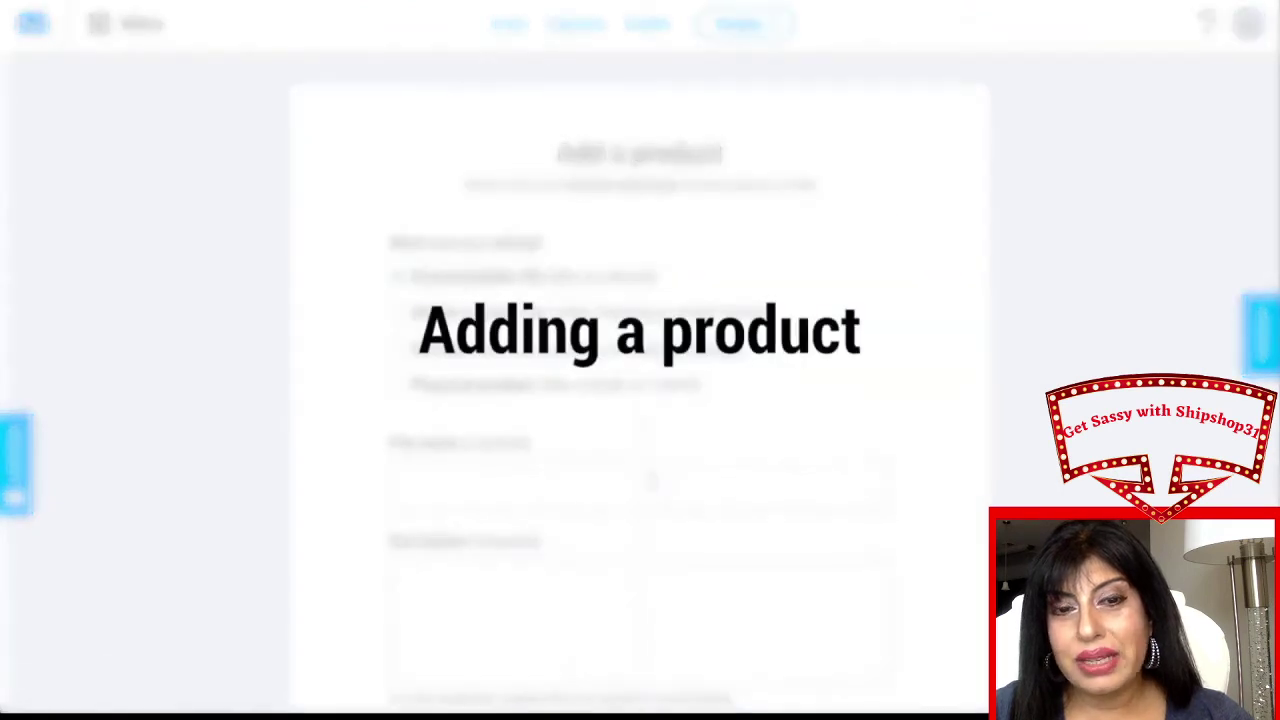
pyautogui.scroll(-3, 652, 482)
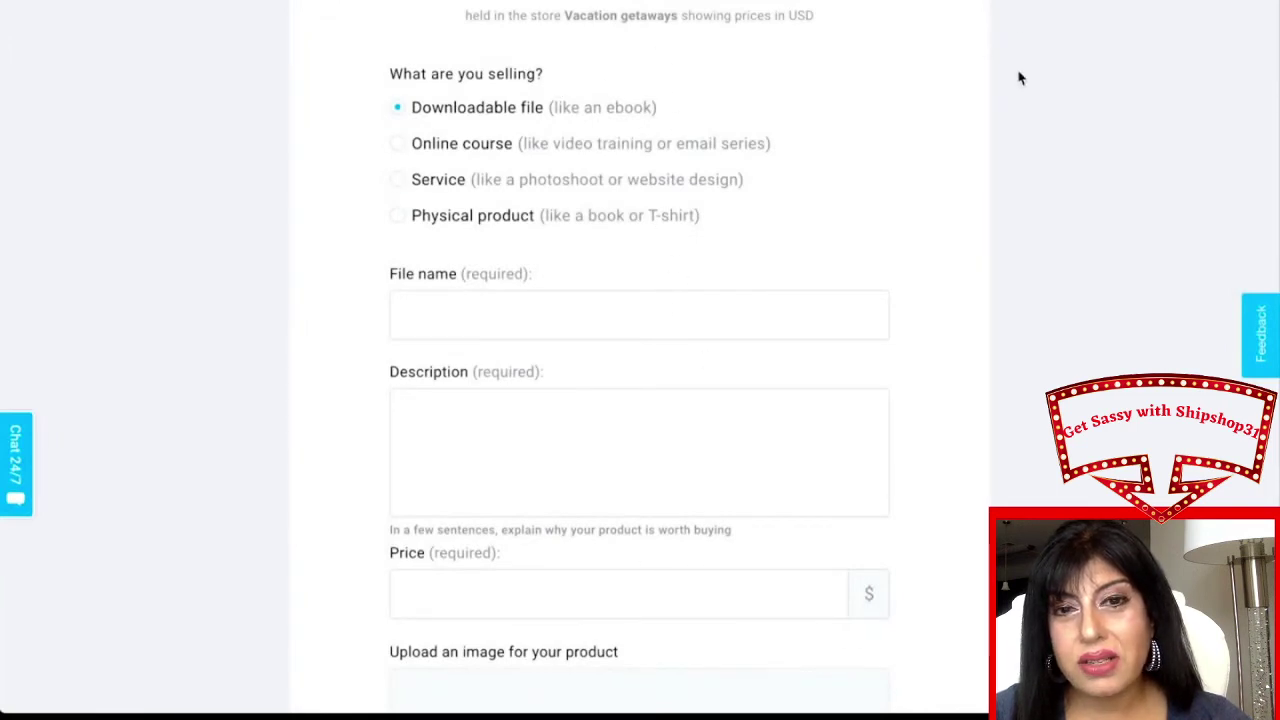
pyautogui.scroll(-1, 914, 380)
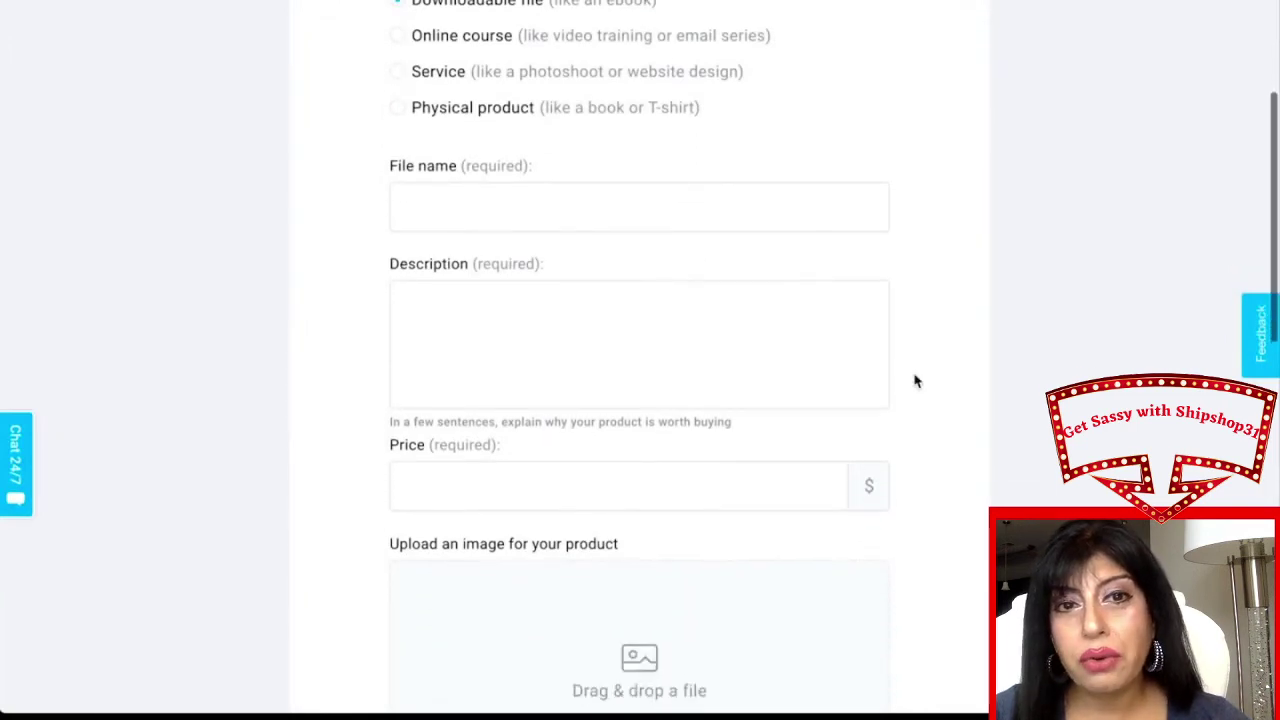
pyautogui.scroll(1, 914, 380)
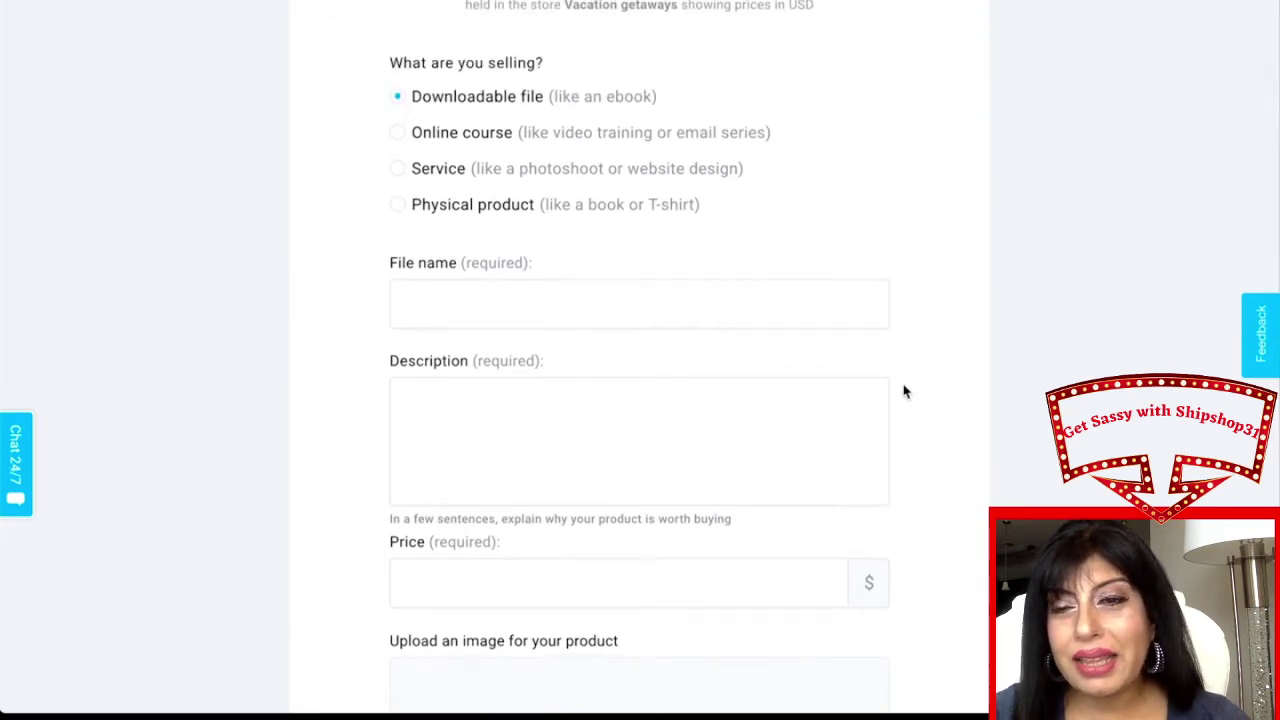
pyautogui.click(630, 130)
pyautogui.click(630, 106)
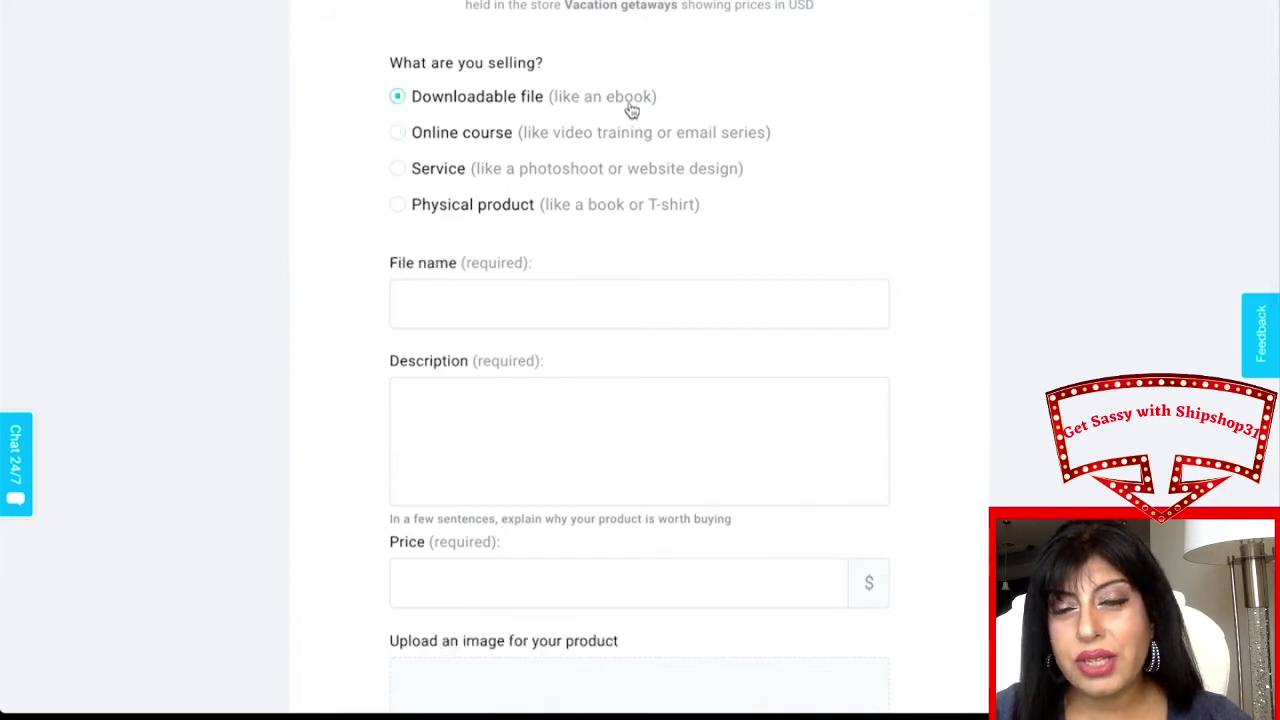
pyautogui.scroll(-2, 711, 600)
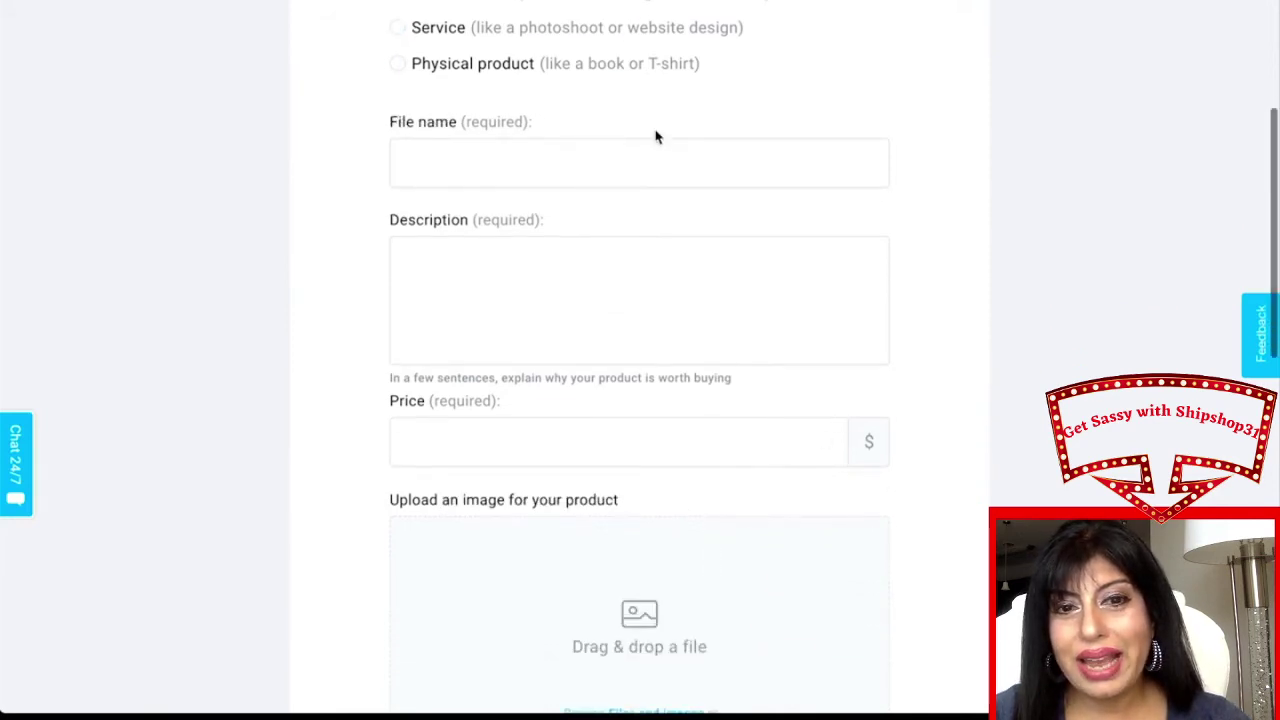
pyautogui.scroll(-4, 632, 292)
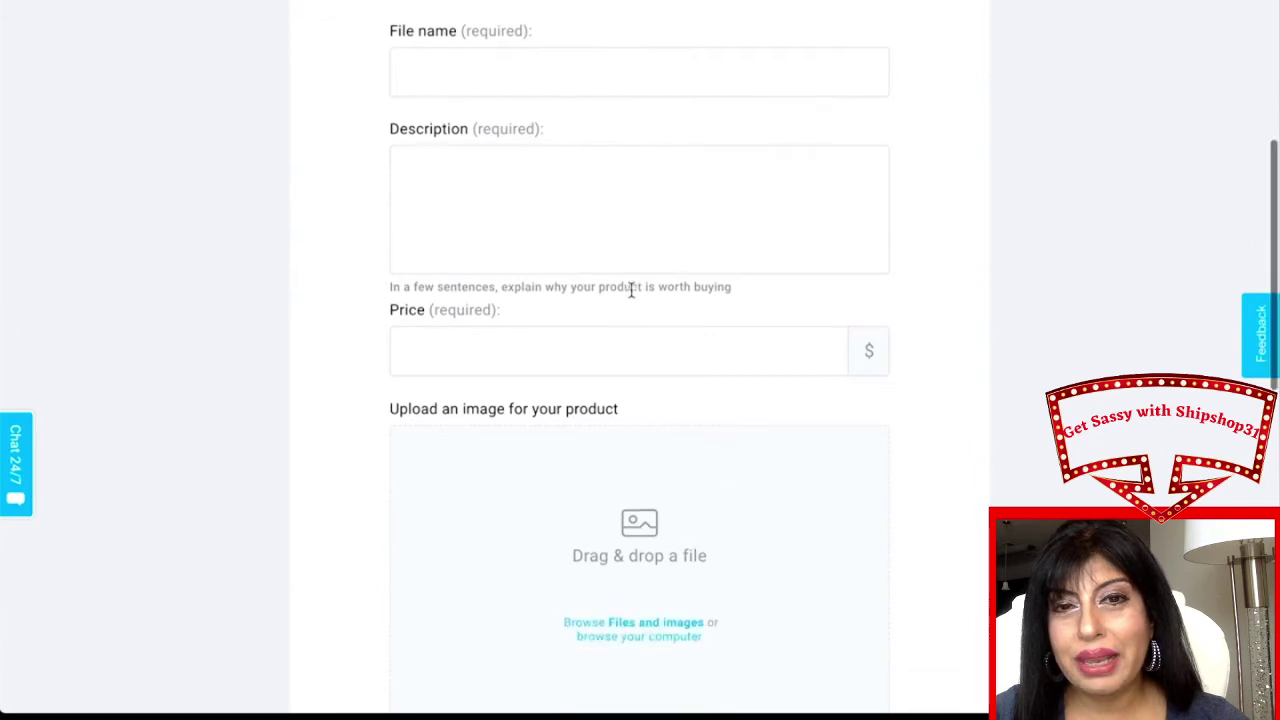
pyautogui.scroll(-6, 848, 518)
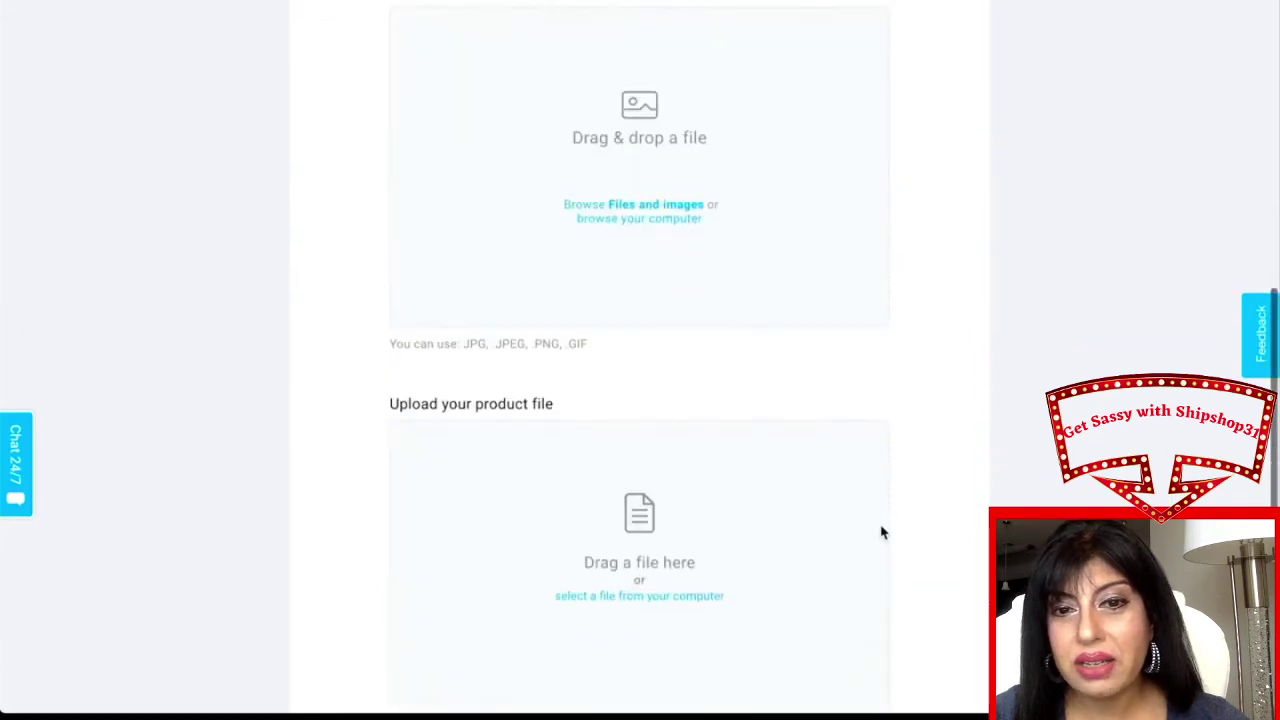
pyautogui.scroll(7, 882, 533)
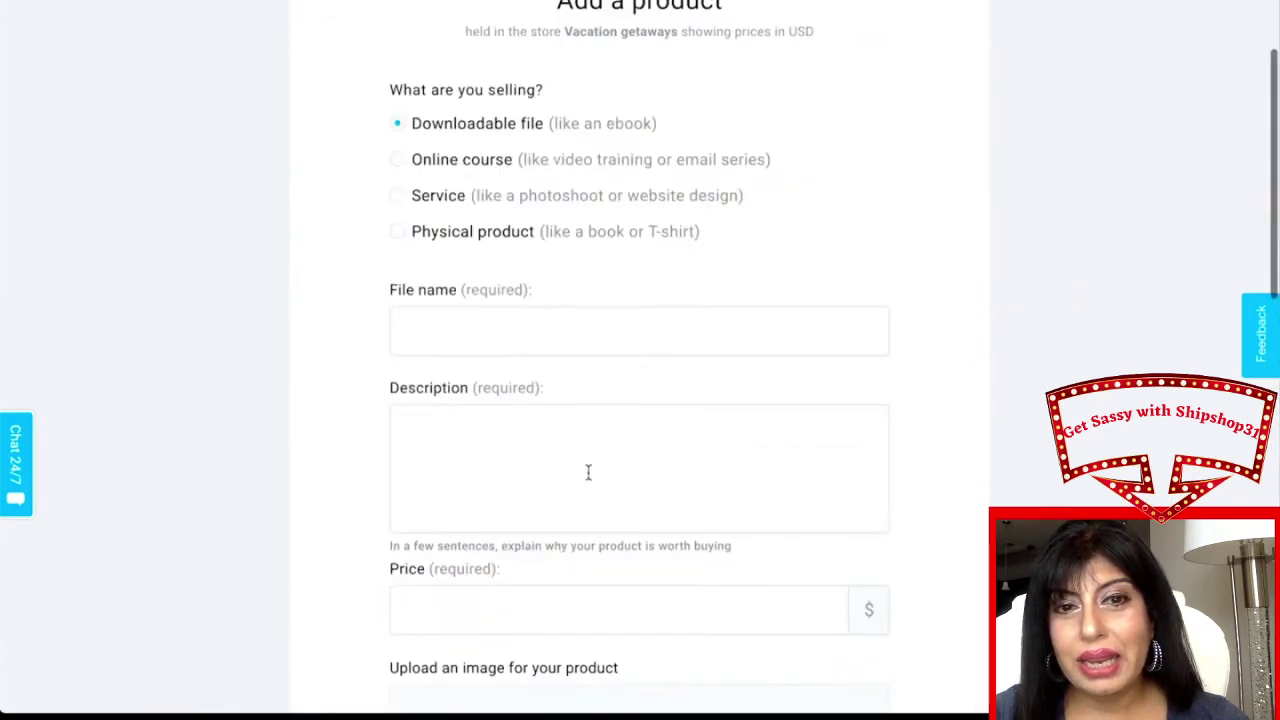
# Leave the unfinished product form, return to Stores and products and open the Business consulting store.
pyautogui.click(124, 40)
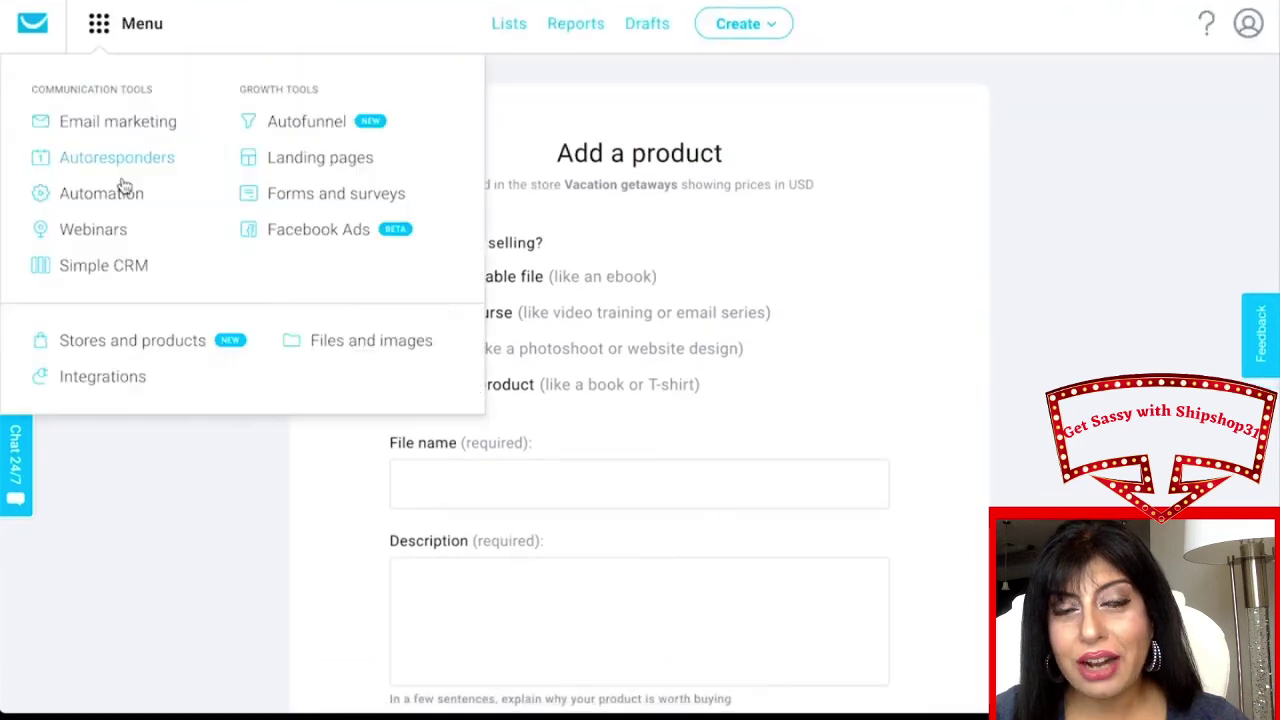
pyautogui.click(110, 340)
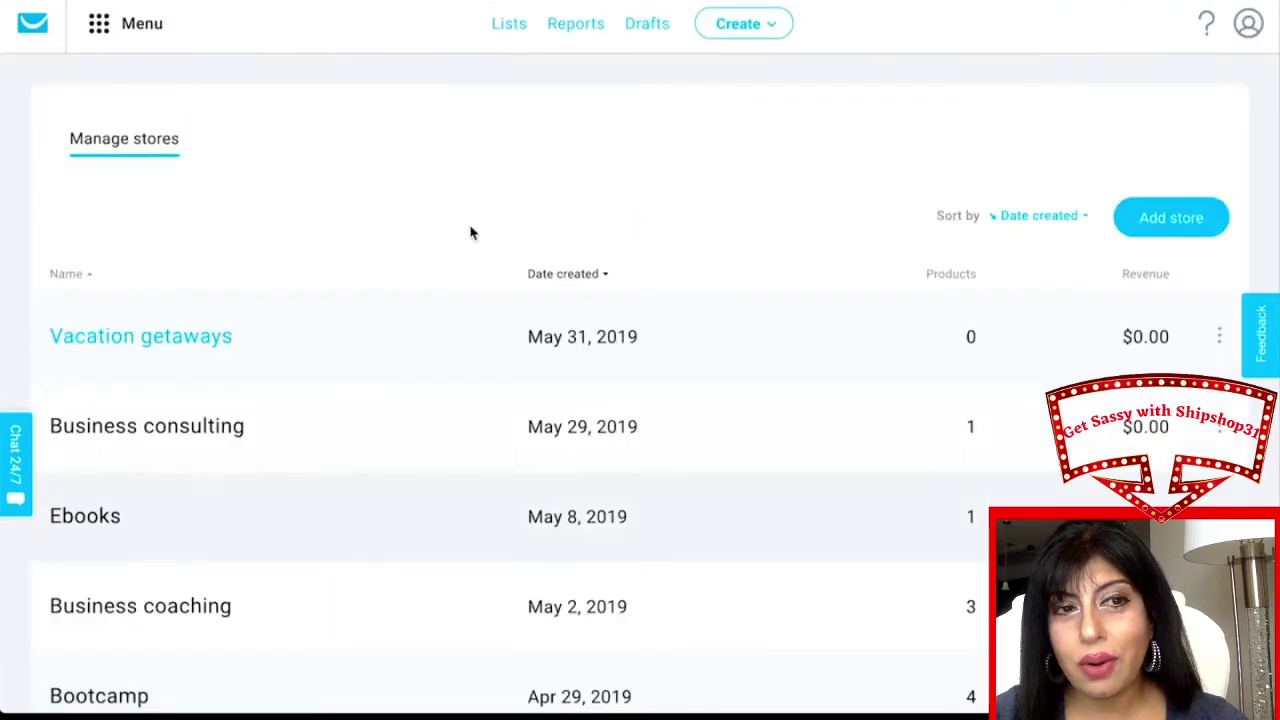
pyautogui.scroll(-1, 130, 400)
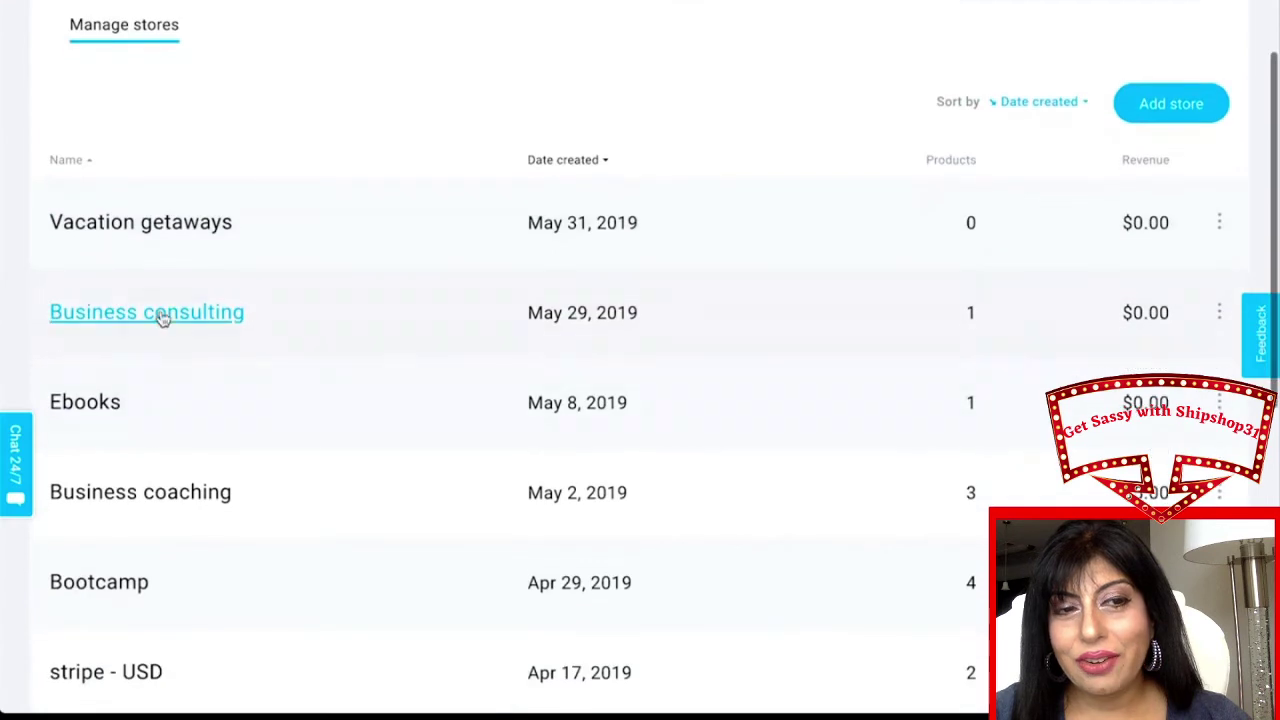
pyautogui.click(156, 320)
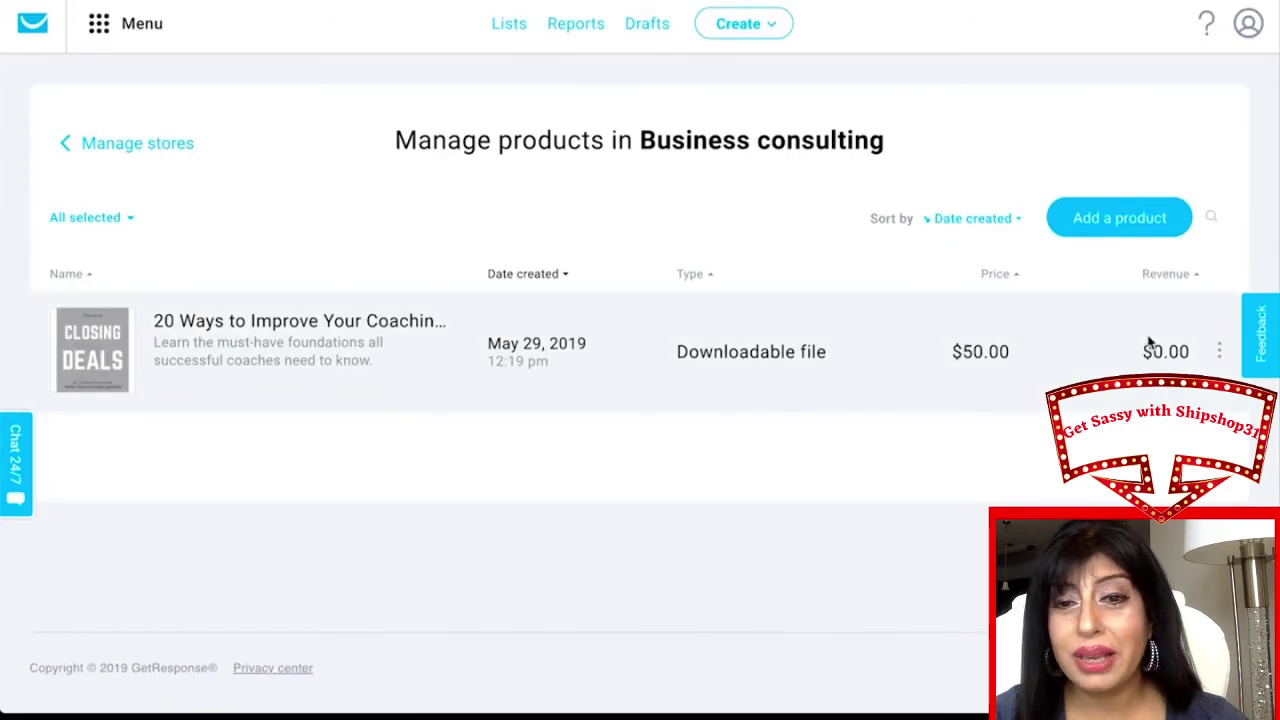
# Open the product "20 Ways to Improve Your Coaching Business" for editing and look through its details.
pyautogui.click(1220, 349)
pyautogui.click(1087, 370)
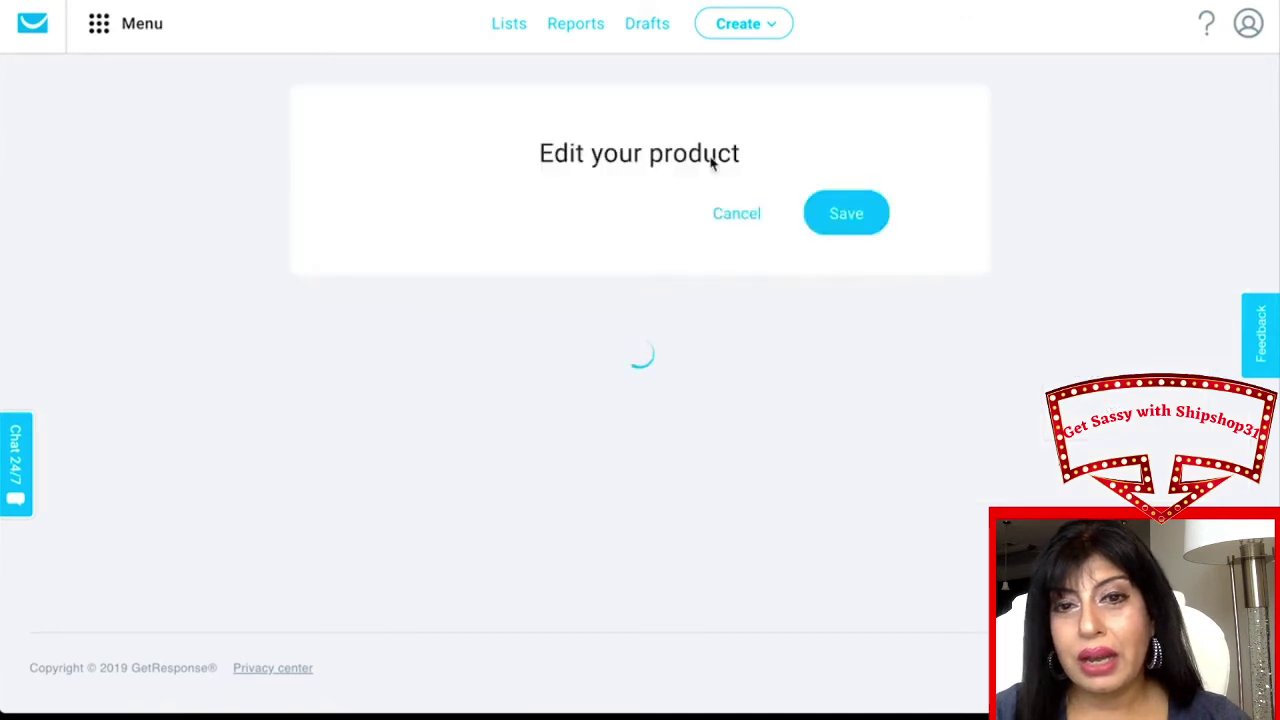
pyautogui.scroll(-3, 180, 485)
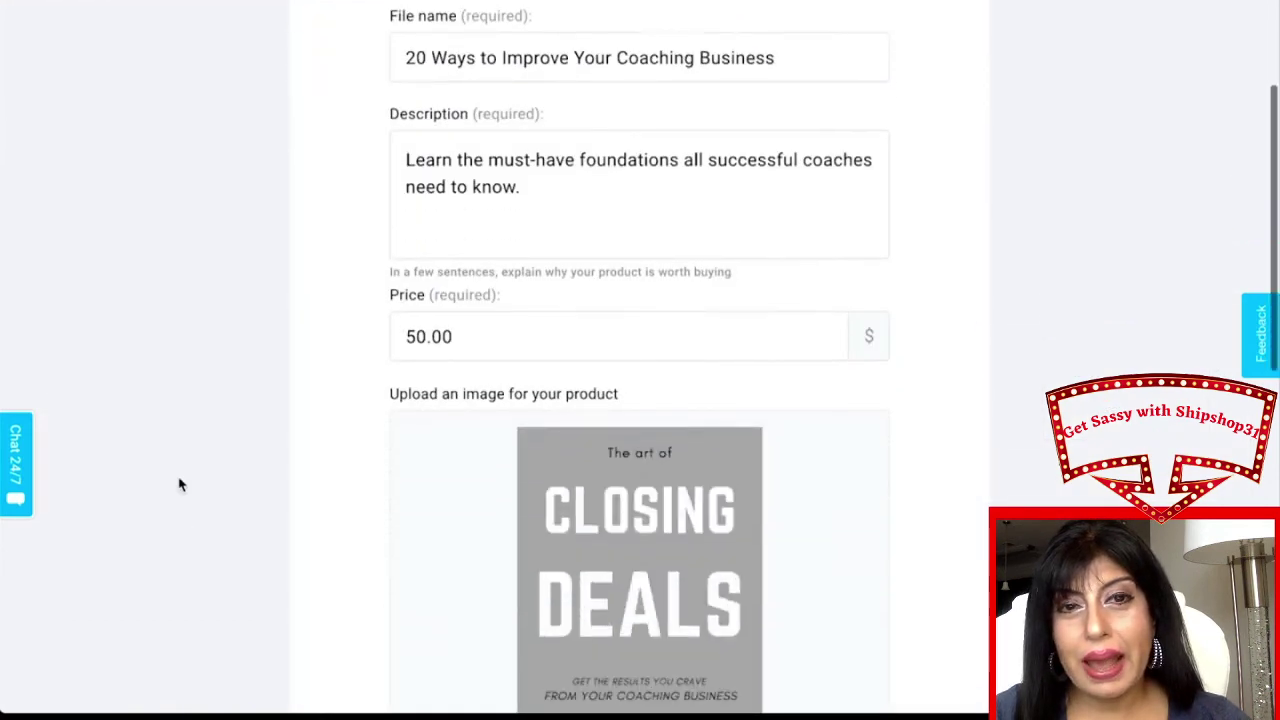
pyautogui.scroll(-10, 180, 485)
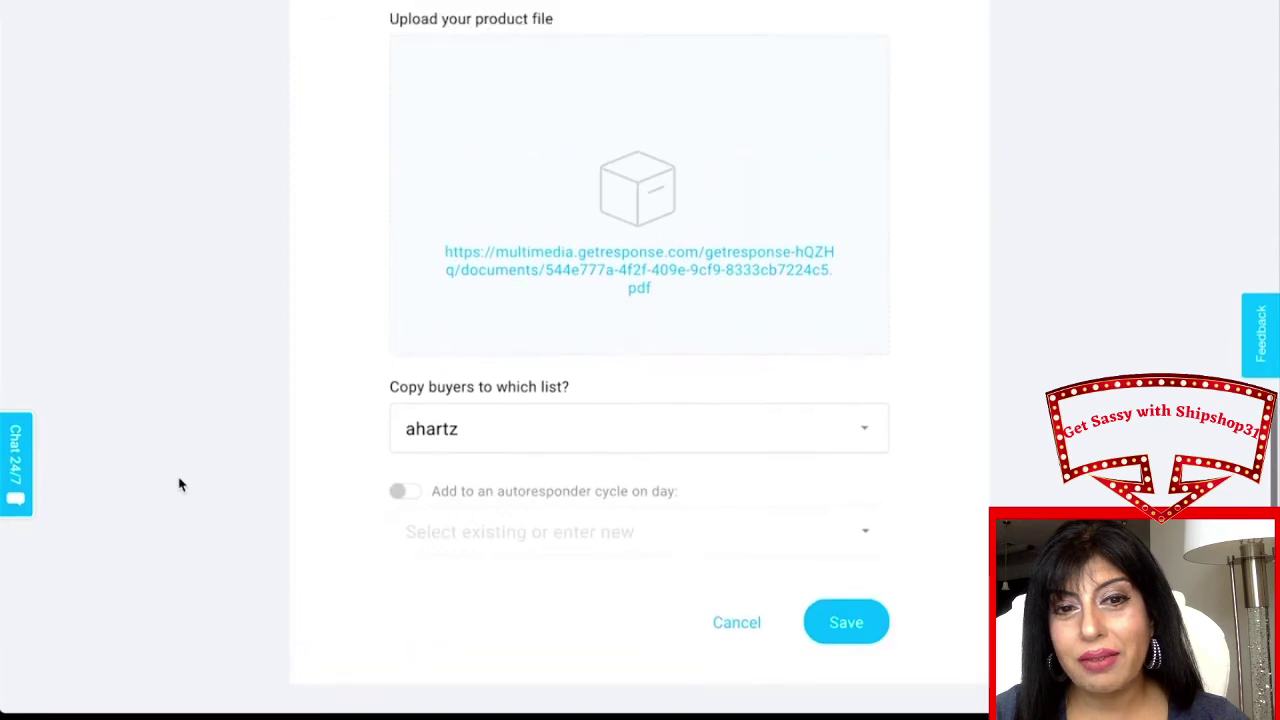
pyautogui.scroll(13, 180, 485)
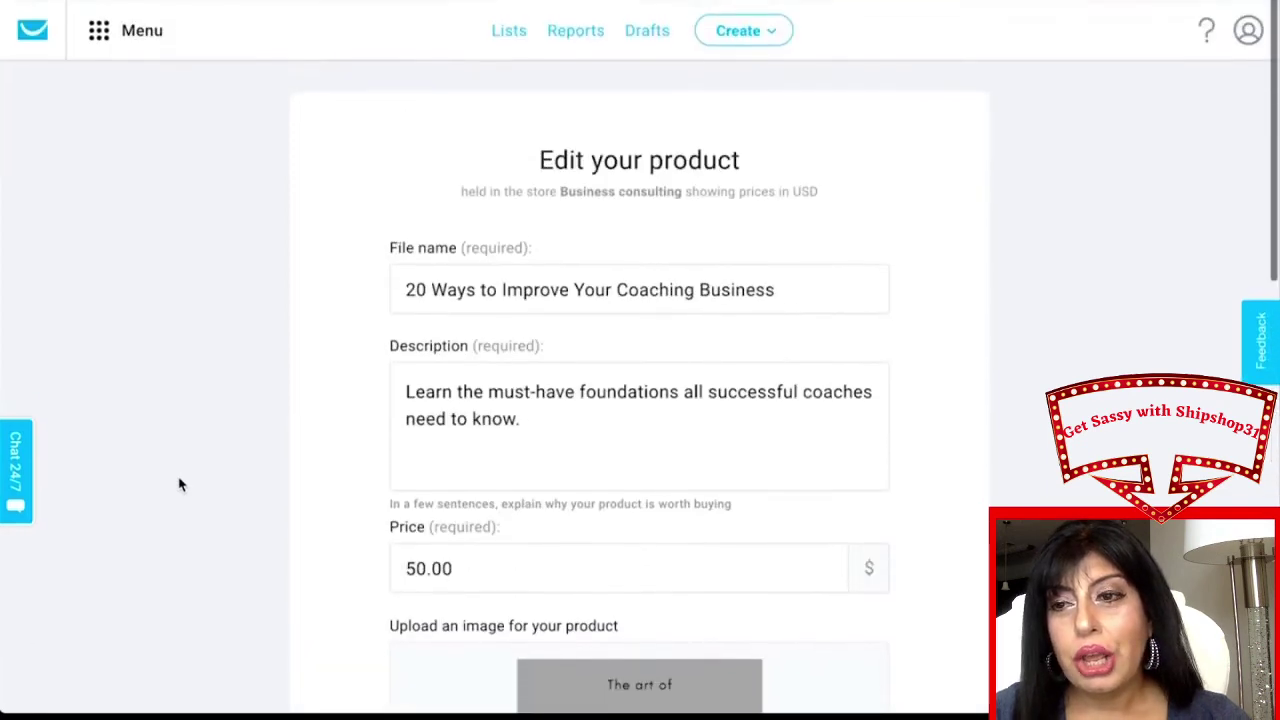
# Go to Autofunnel, open the Business consulting funnel and look through its stages.
pyautogui.click(150, 24)
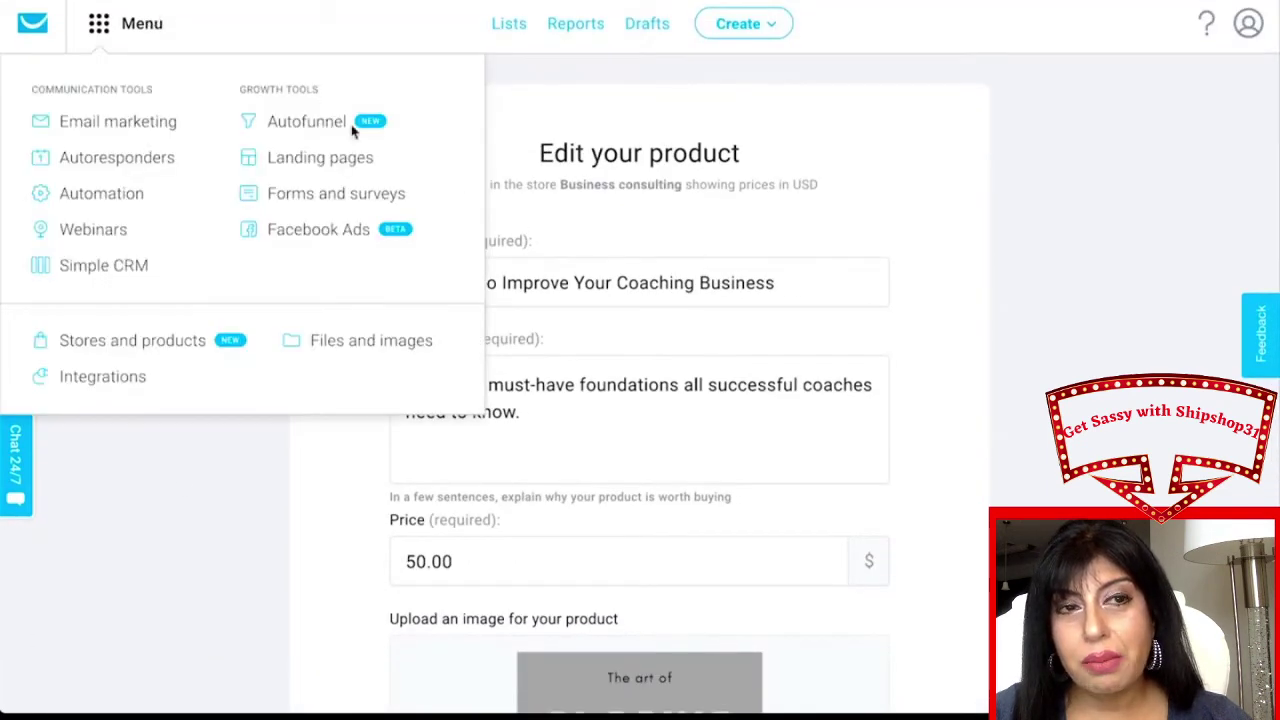
pyautogui.click(306, 123)
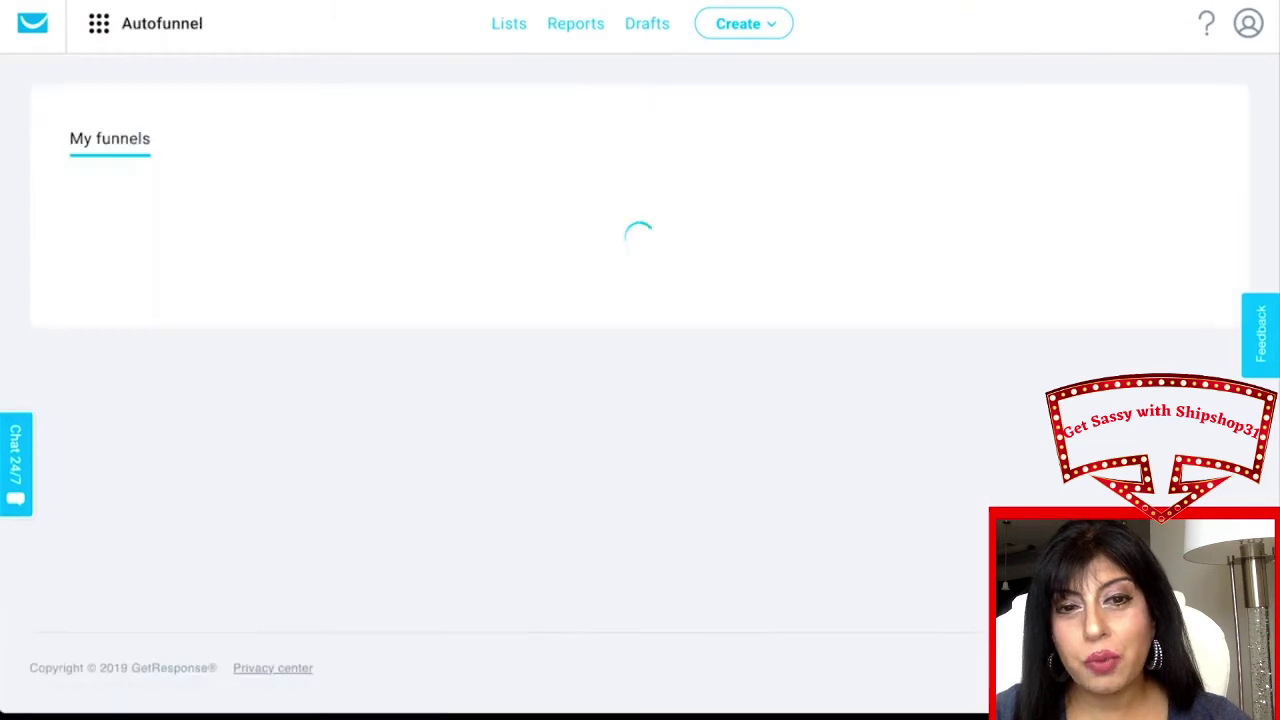
pyautogui.scroll(-2, 443, 186)
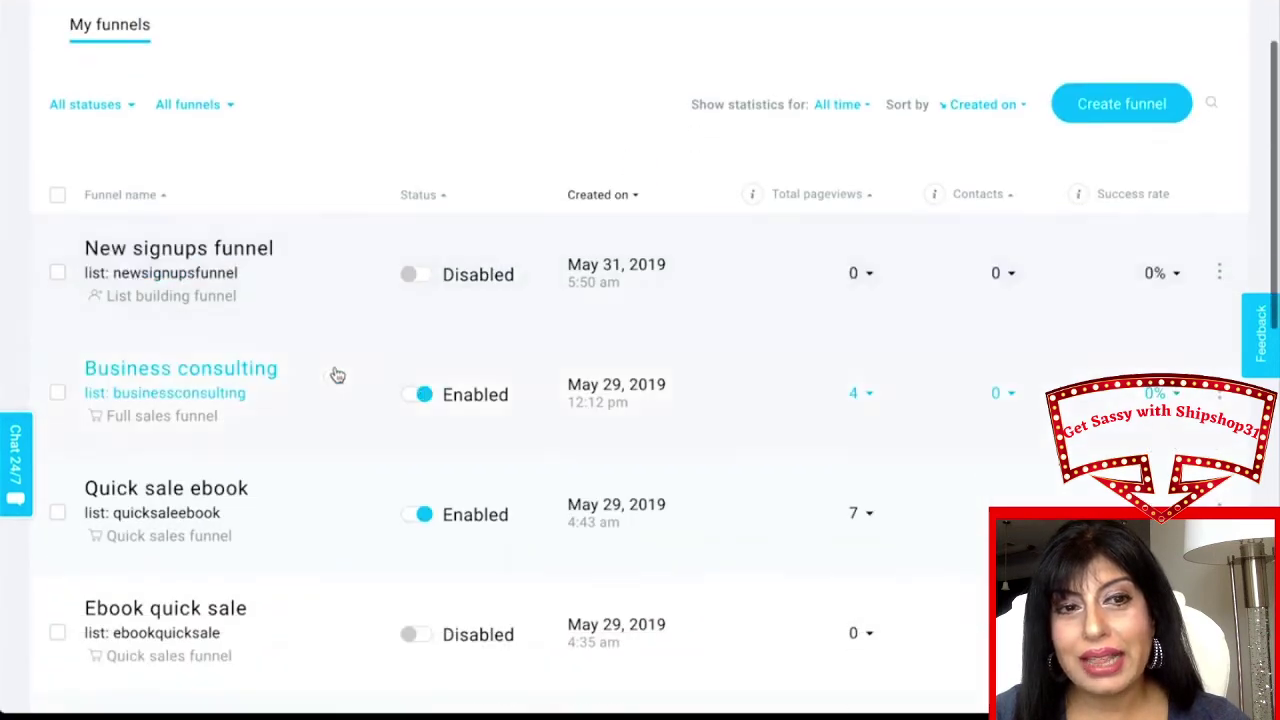
pyautogui.click(268, 377)
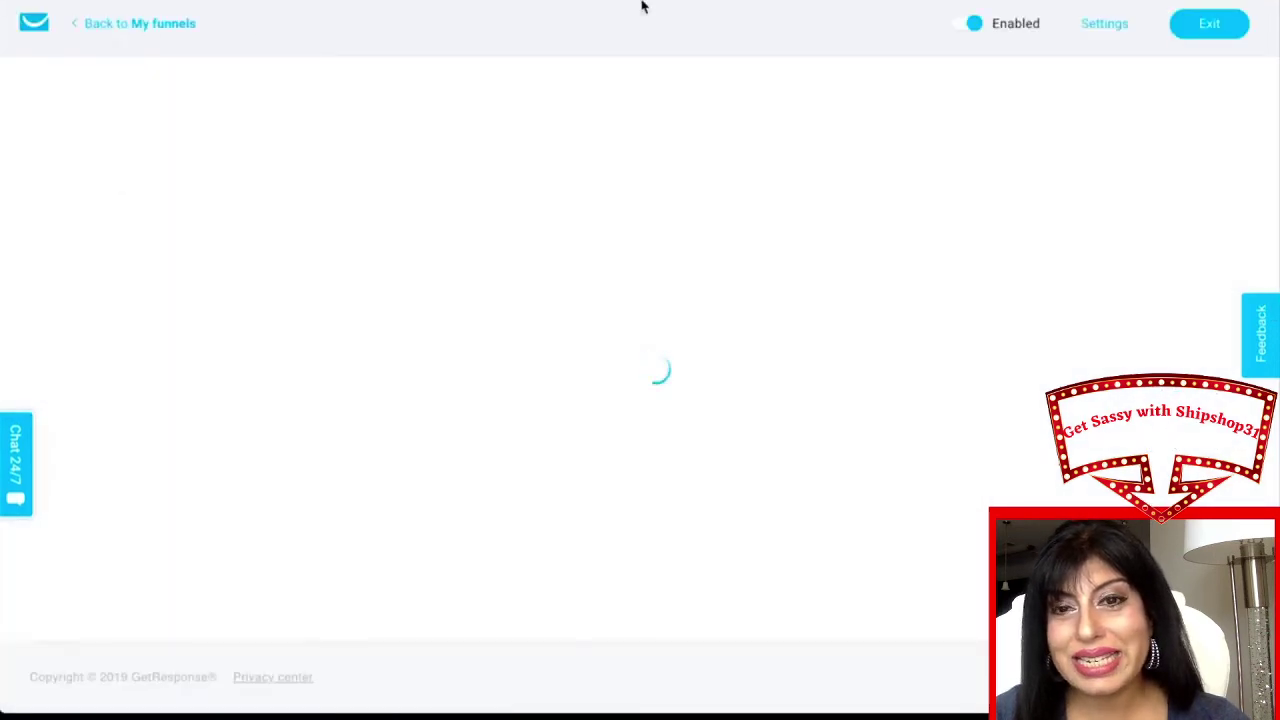
pyautogui.scroll(-5, 664, 421)
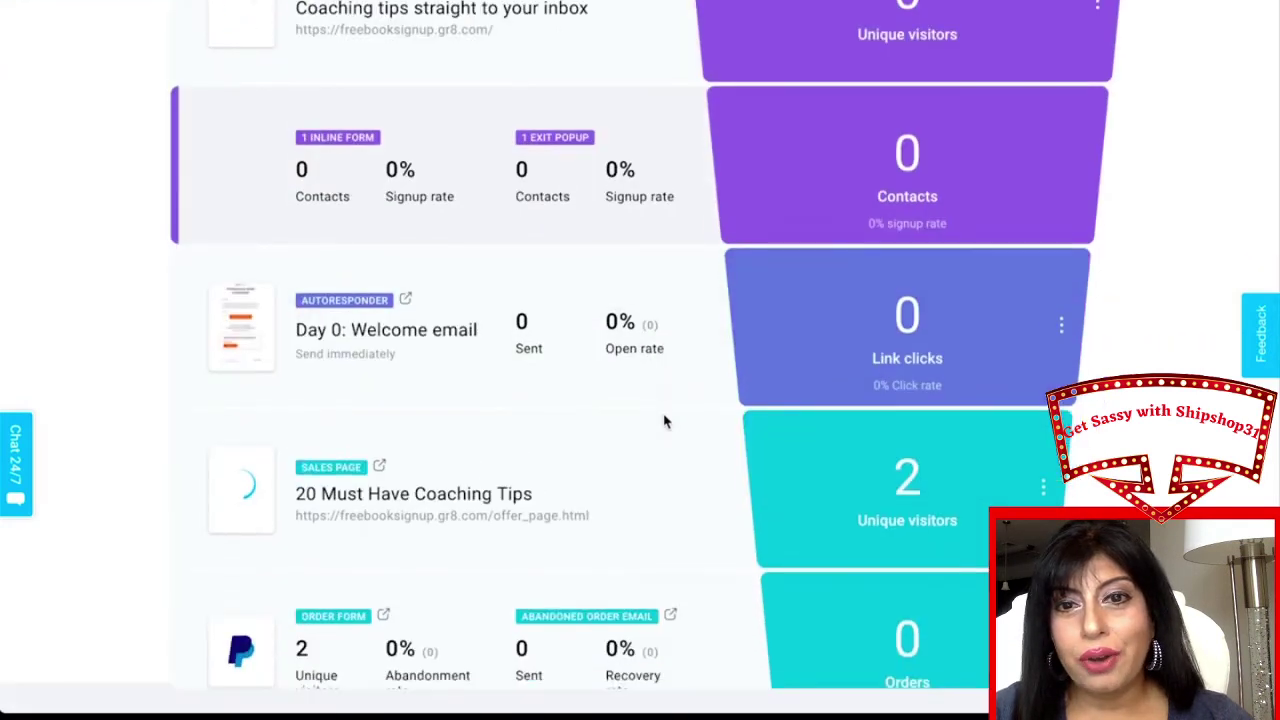
pyautogui.scroll(-5, 664, 421)
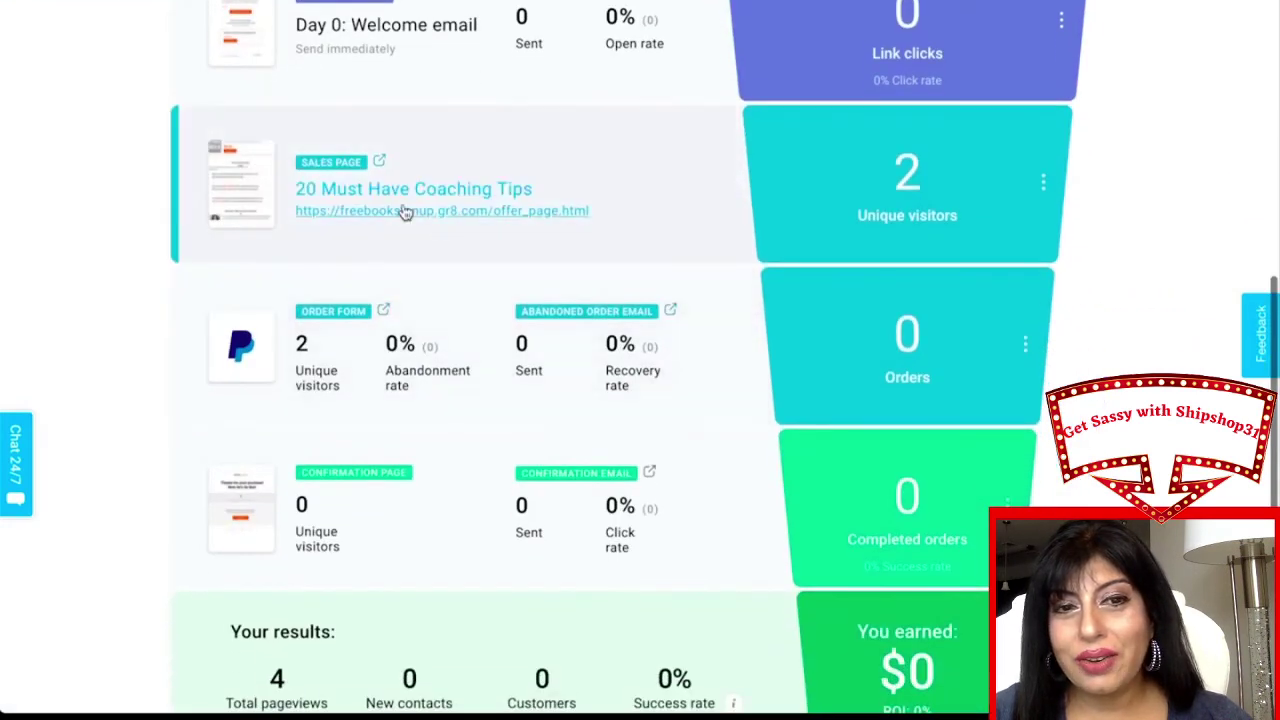
# View the funnel's published sales page "20 Must Have Coaching Tips" and examine its product offer.
pyautogui.click(403, 216)
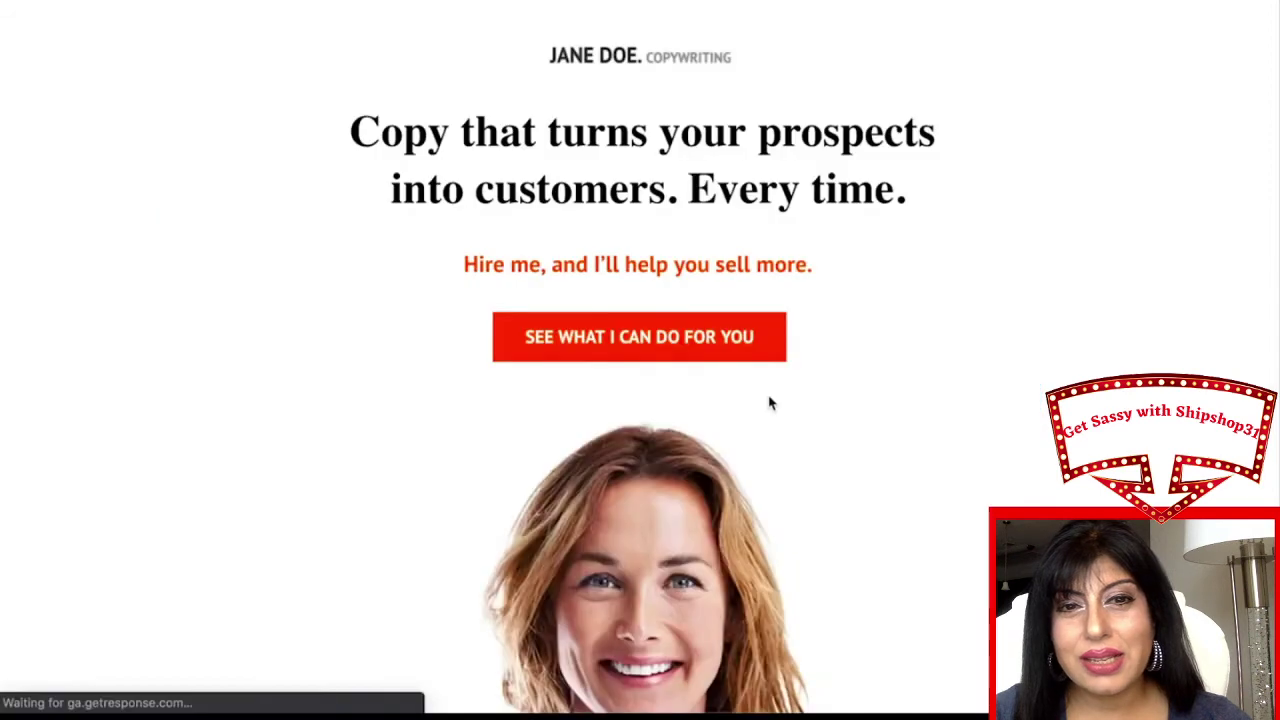
pyautogui.scroll(-13, 769, 402)
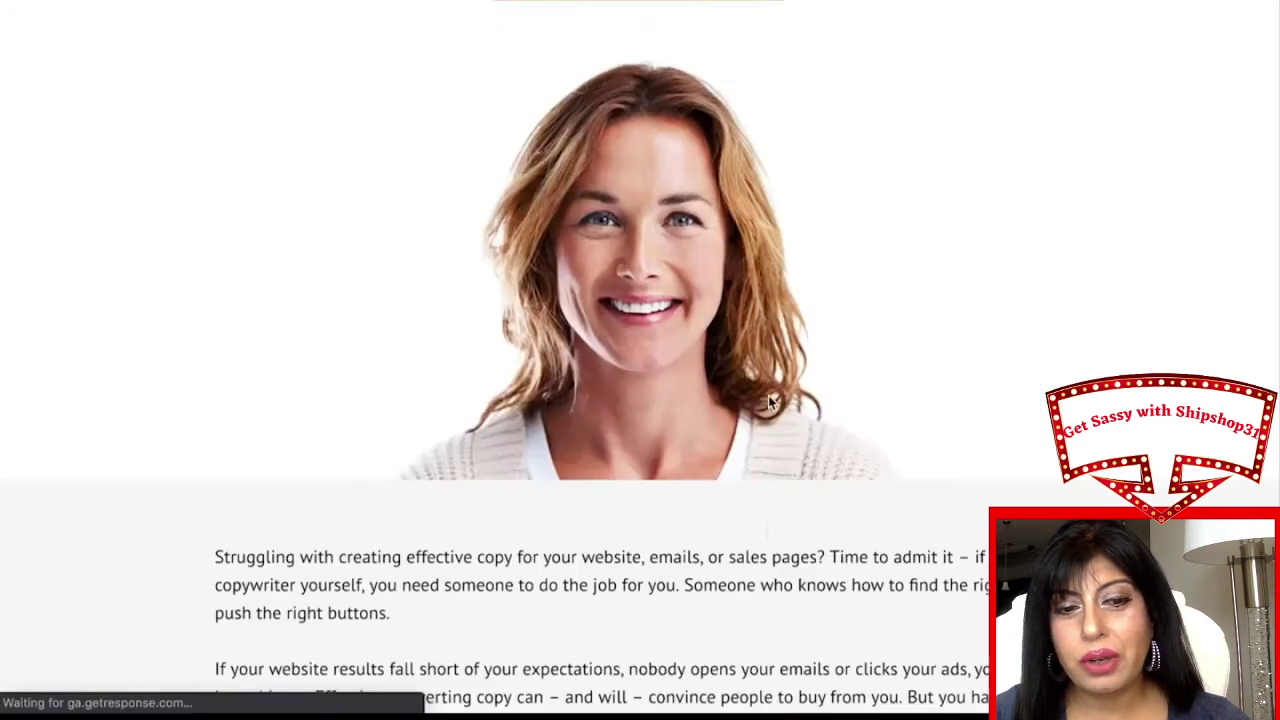
pyautogui.scroll(2, 769, 402)
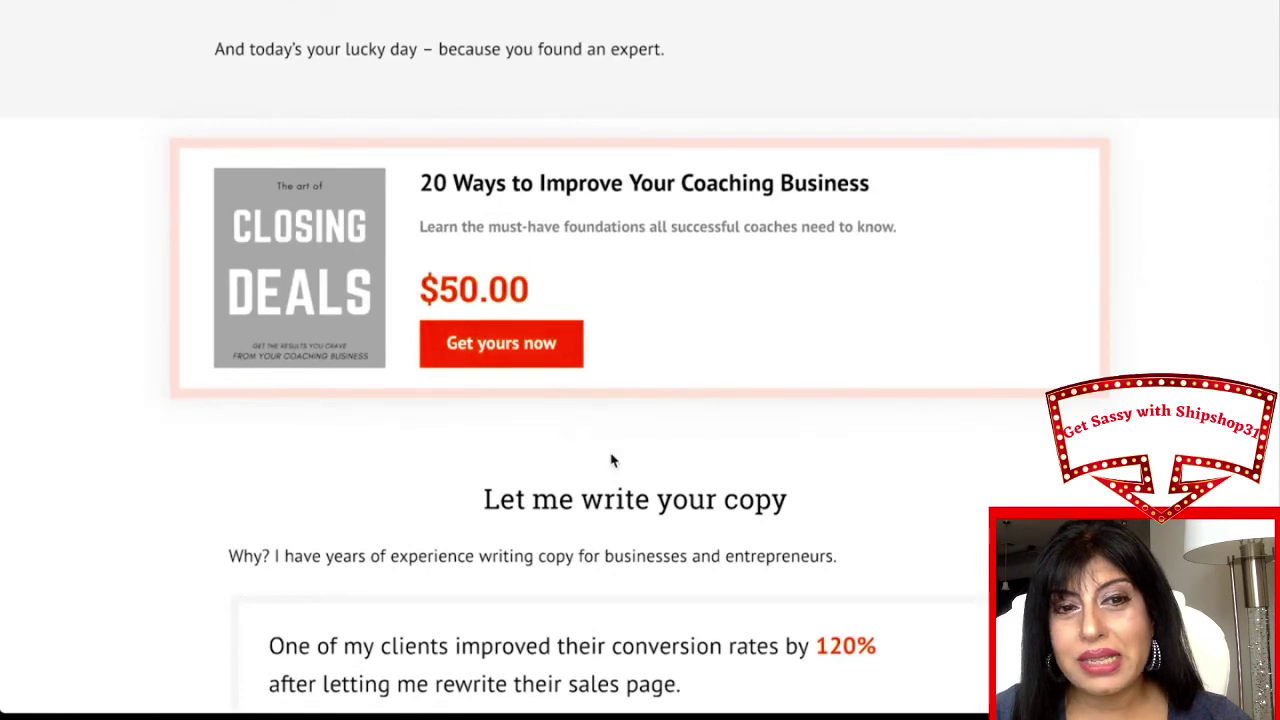
pyautogui.scroll(13, 613, 460)
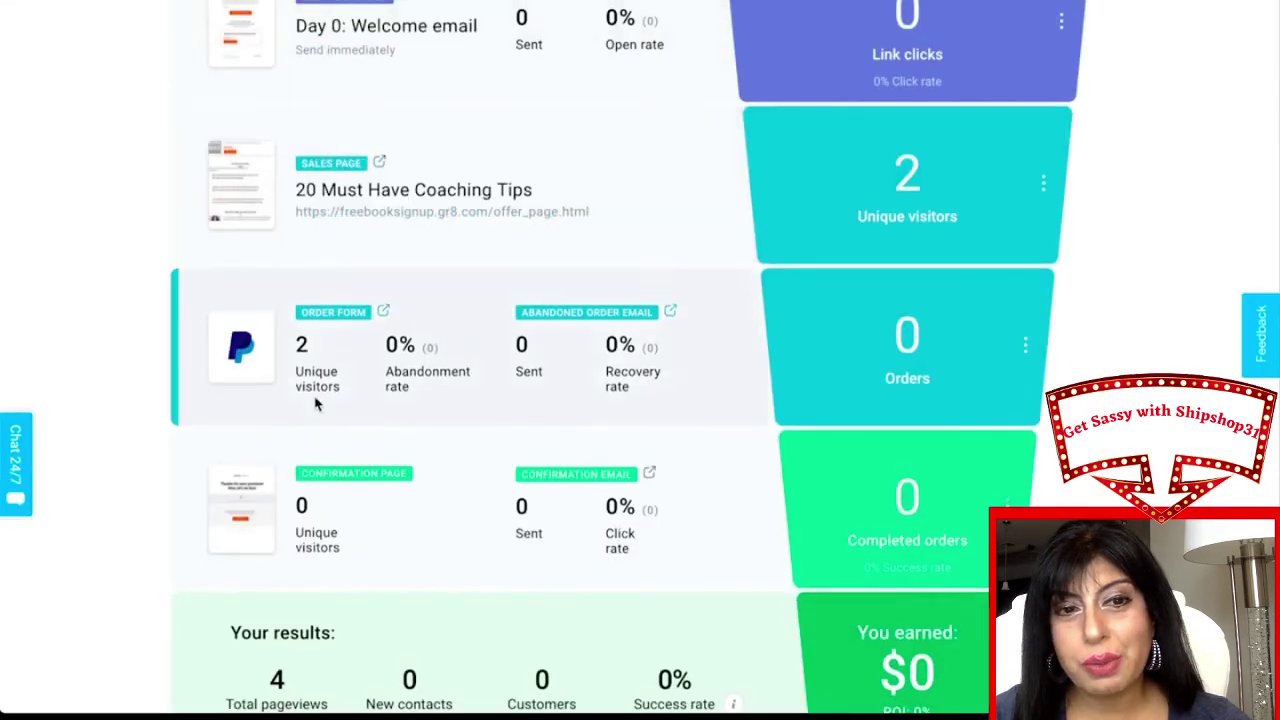
# Leave the Business consulting funnel for Email marketing and look at the items offered for creation.
pyautogui.scroll(5, 314, 403)
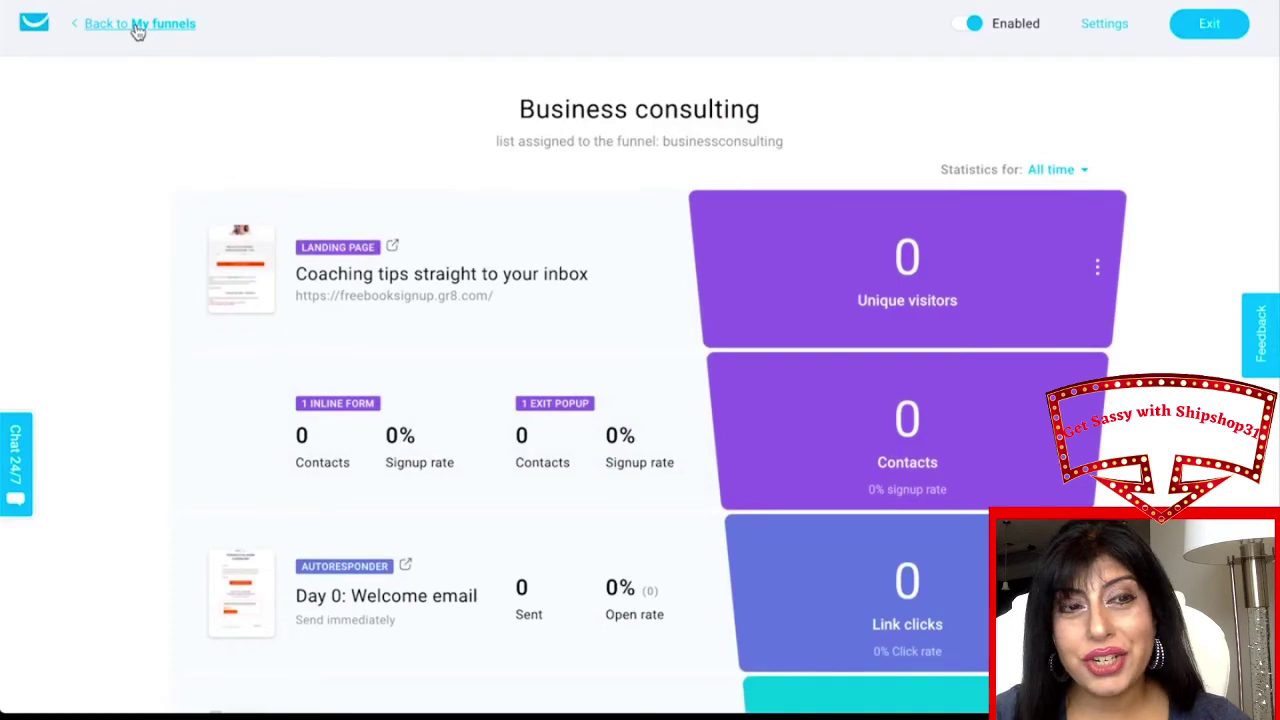
pyautogui.click(137, 25)
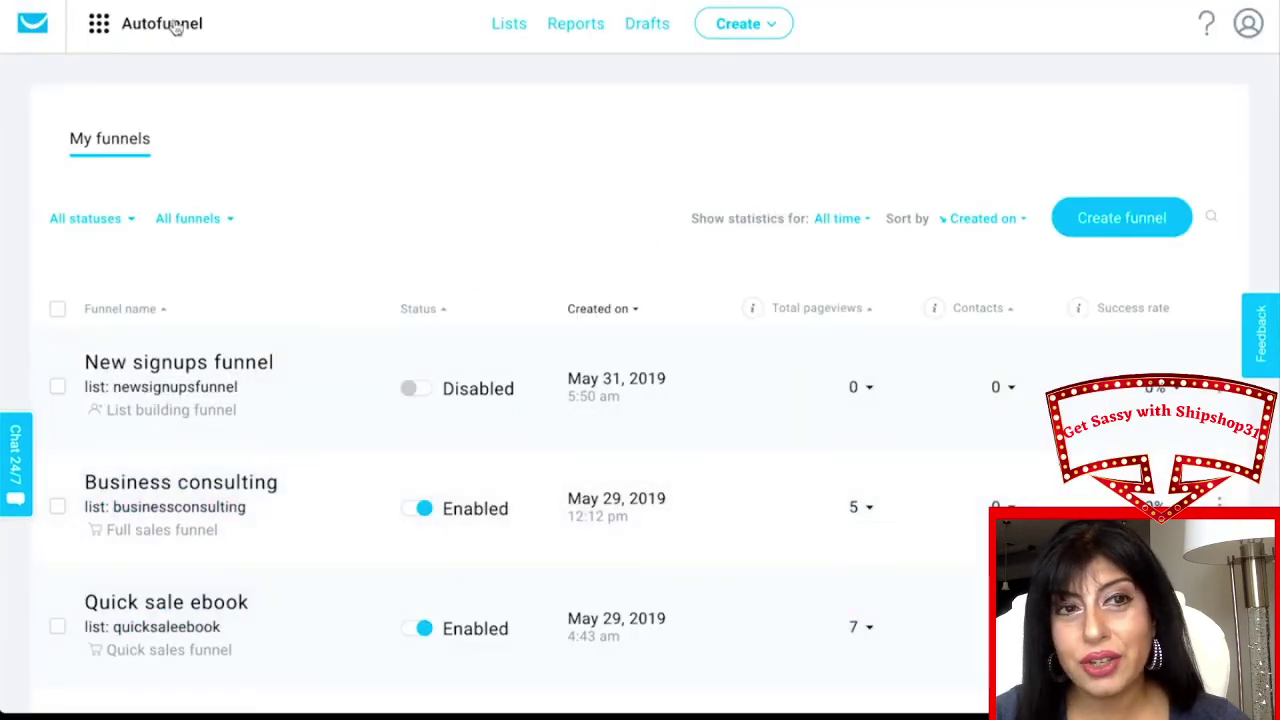
pyautogui.click(148, 22)
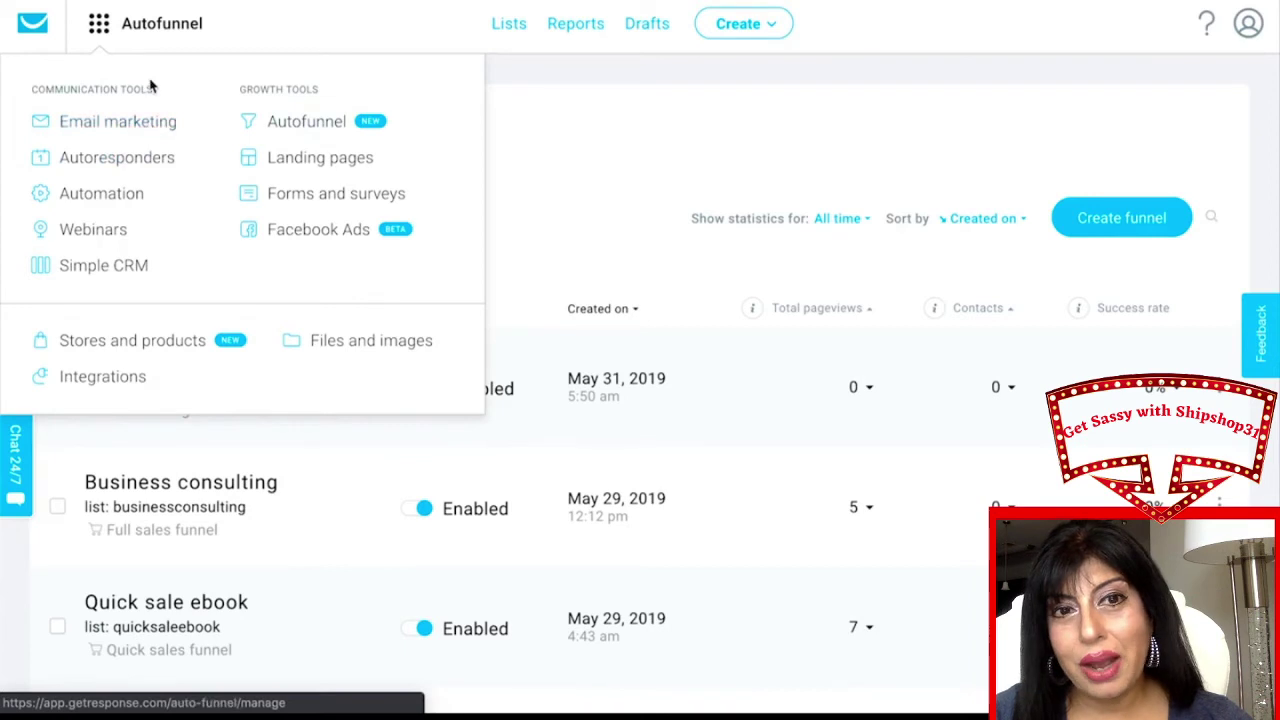
pyautogui.click(106, 124)
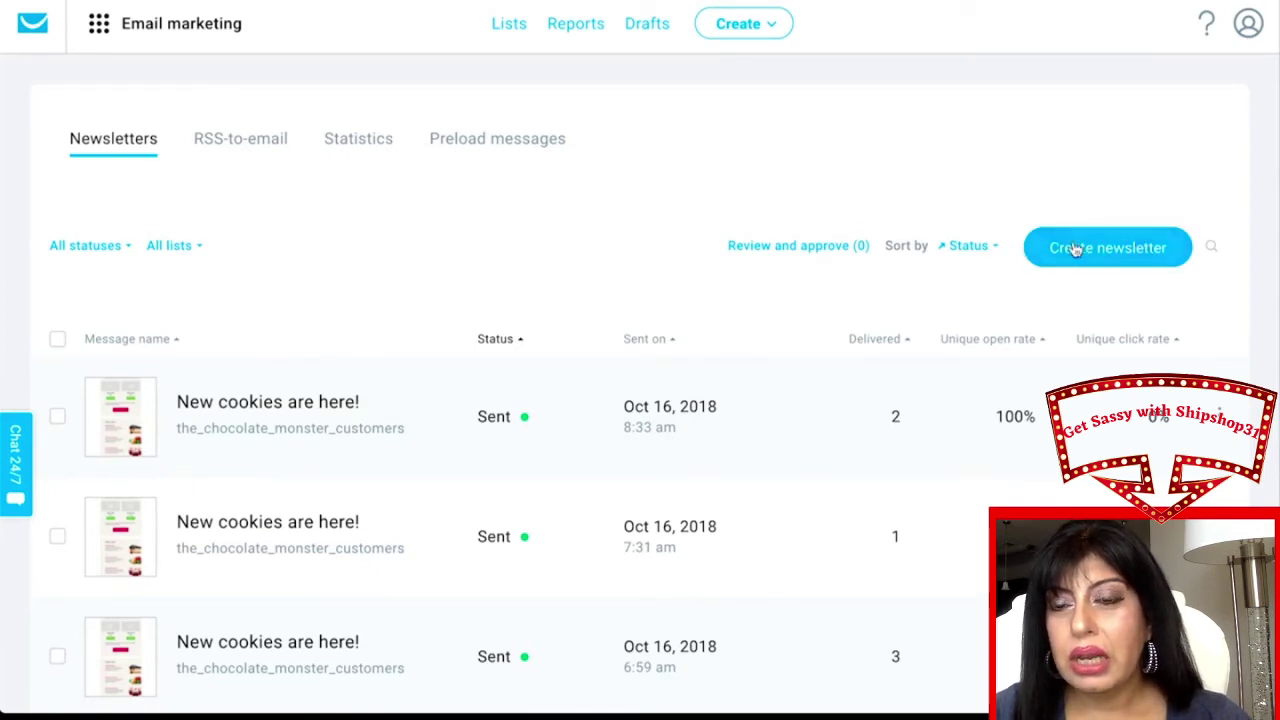
pyautogui.click(774, 24)
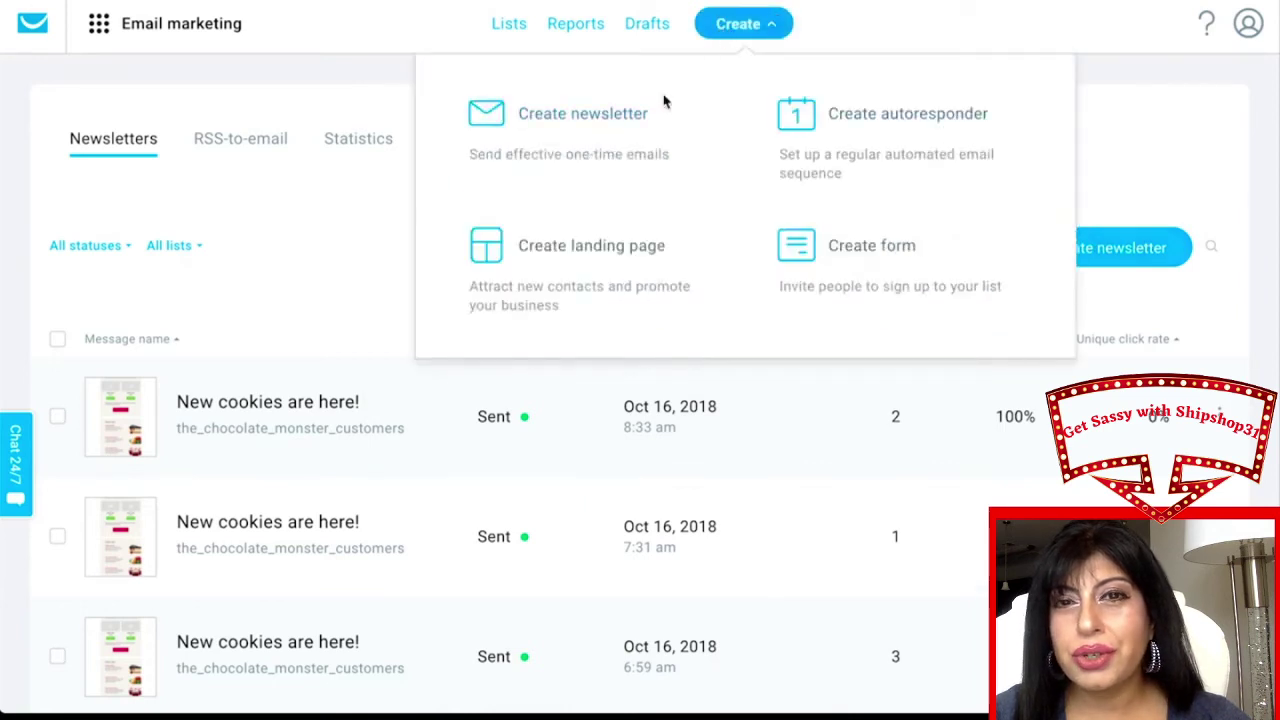
pyautogui.click(336, 223)
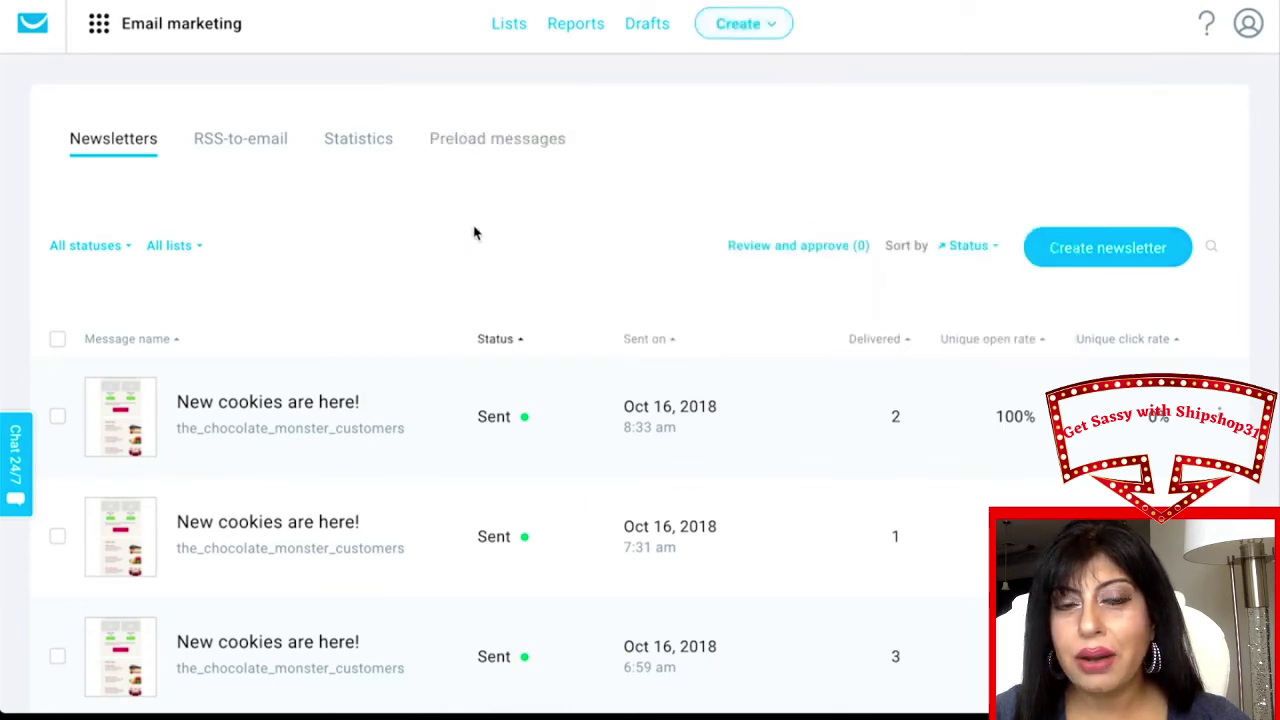
# Start a new newsletter with the message name "Announcement" and the subject "We've got big news!".
pyautogui.click(1108, 250)
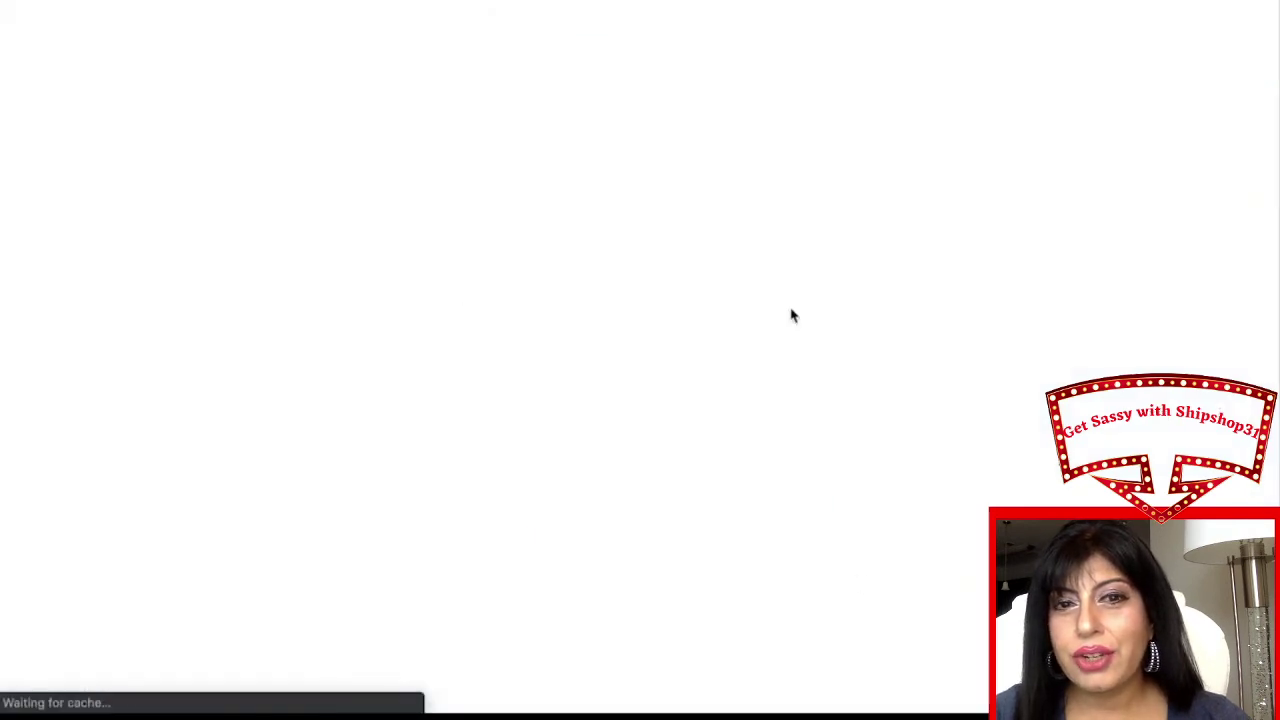
pyautogui.click(469, 443)
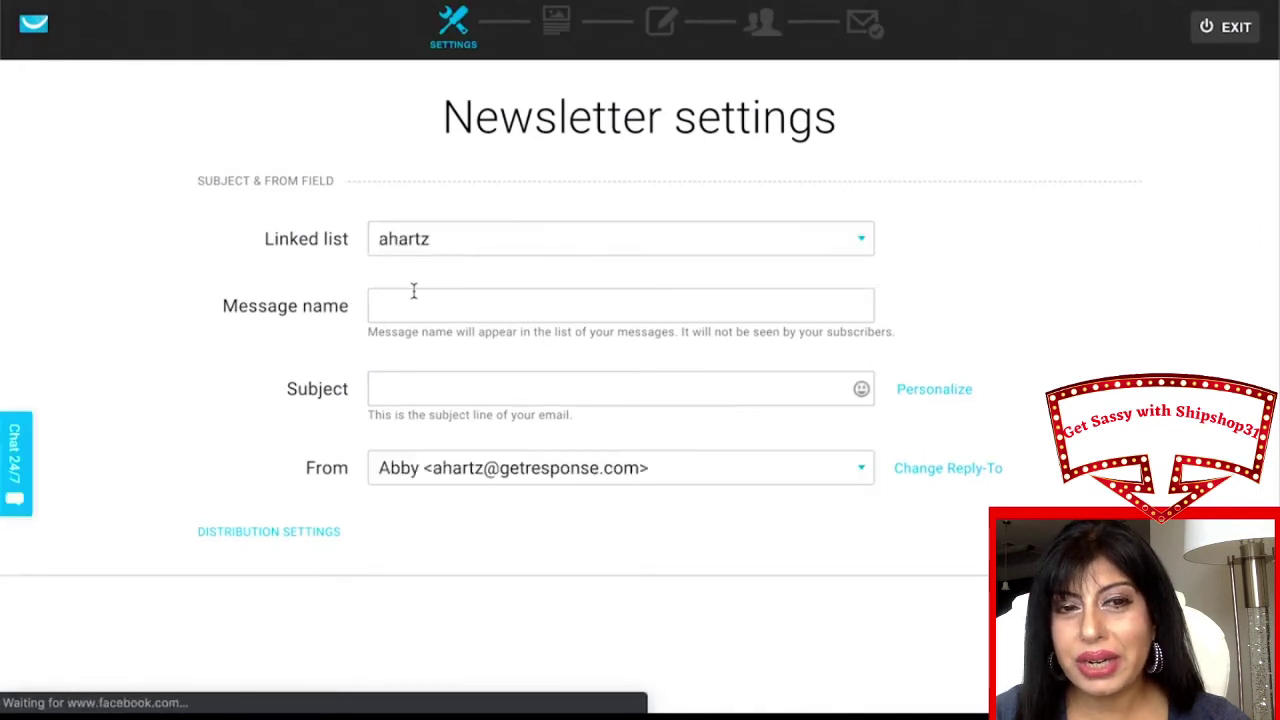
pyautogui.click(445, 306)
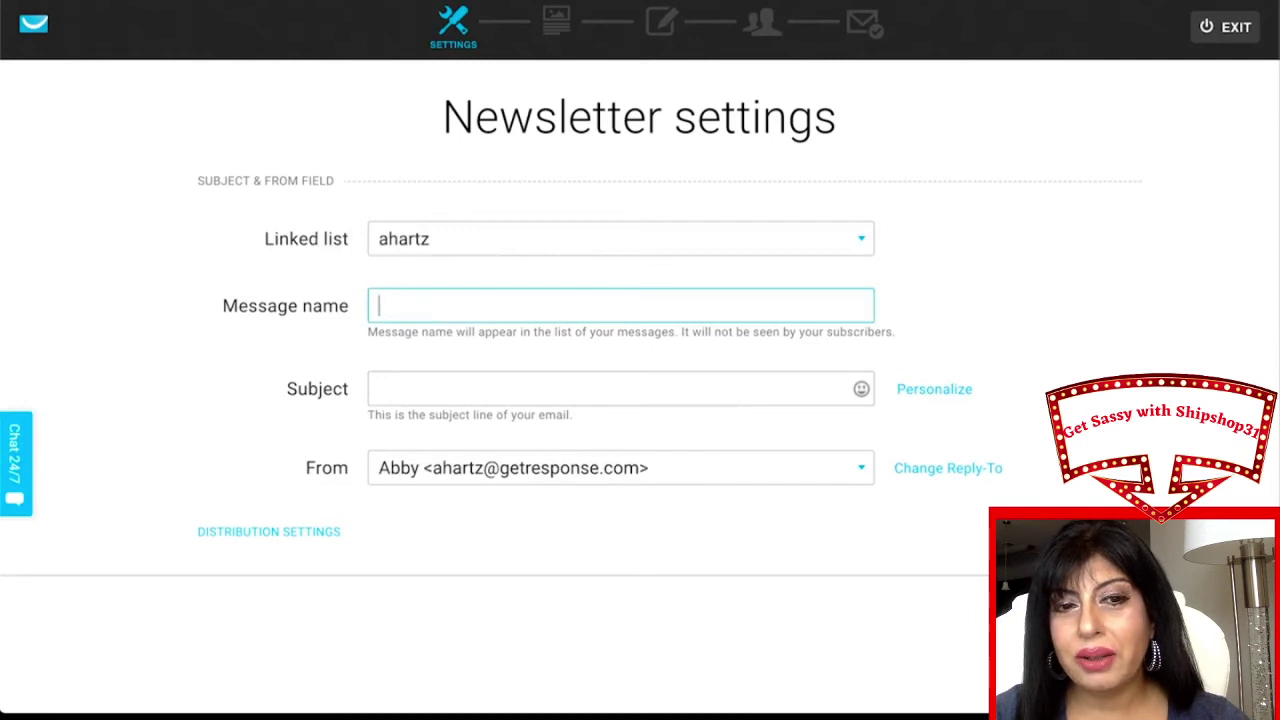
pyautogui.write('Announcement')
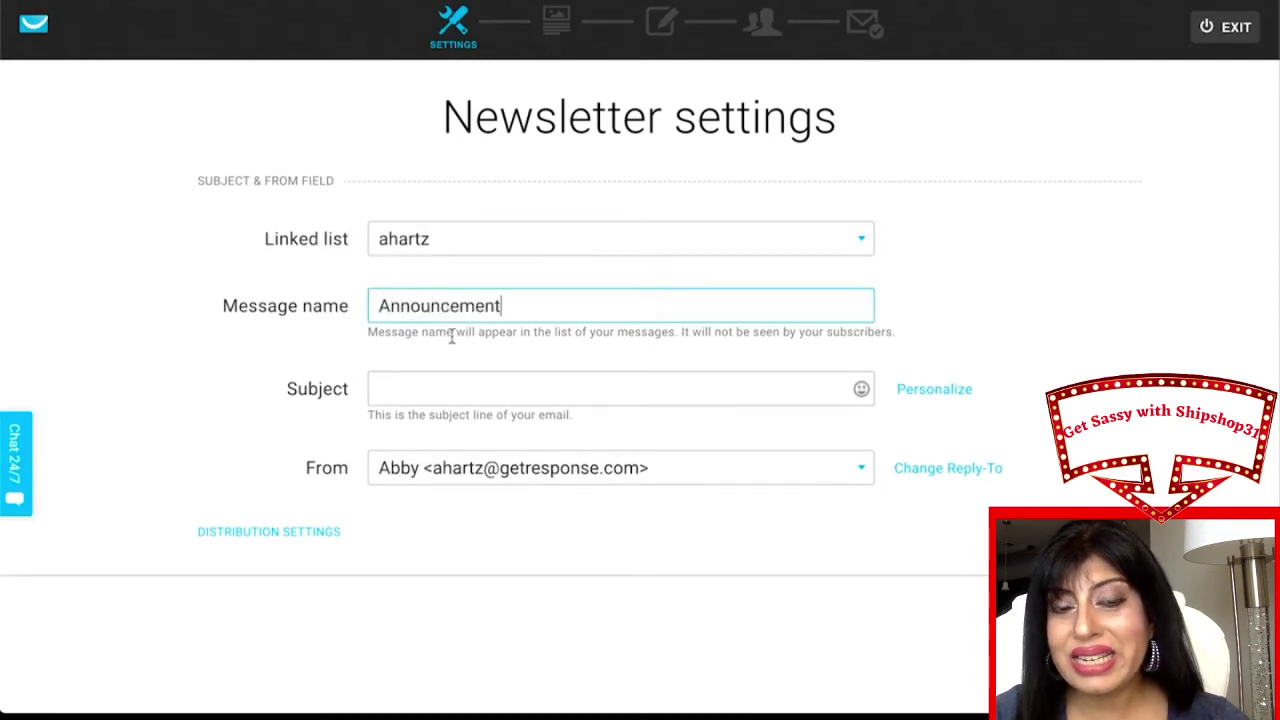
pyautogui.click(477, 386)
pyautogui.write('We')
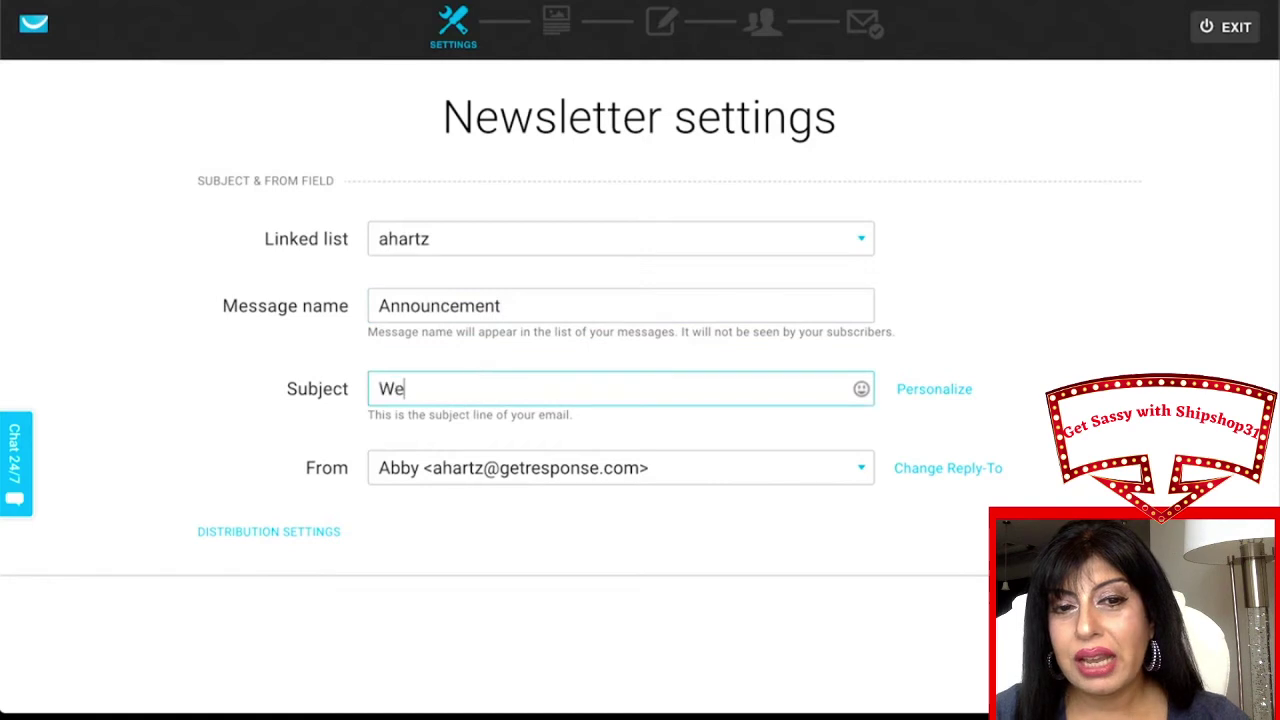
pyautogui.write("'ve got big news!")
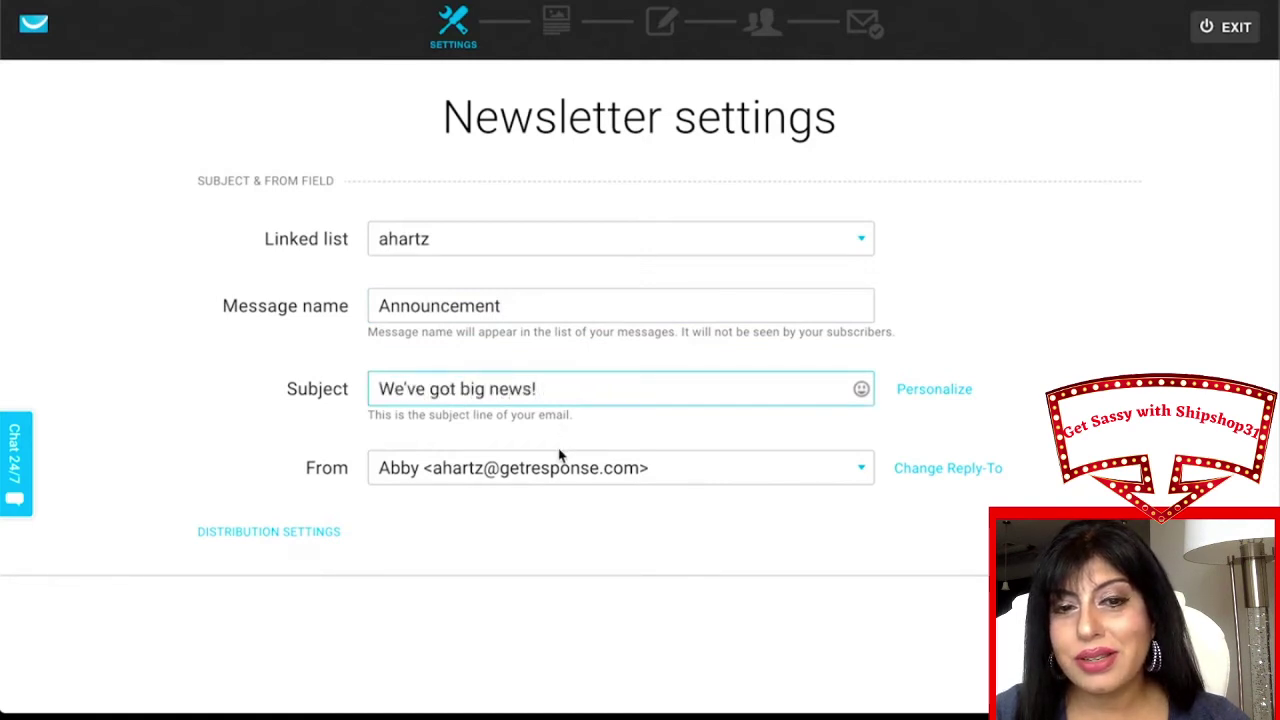
# Proceed to the newsletter's template gallery and use the predesigned template "Consent confirmation 2".
pyautogui.click(562, 466)
pyautogui.click(1108, 432)
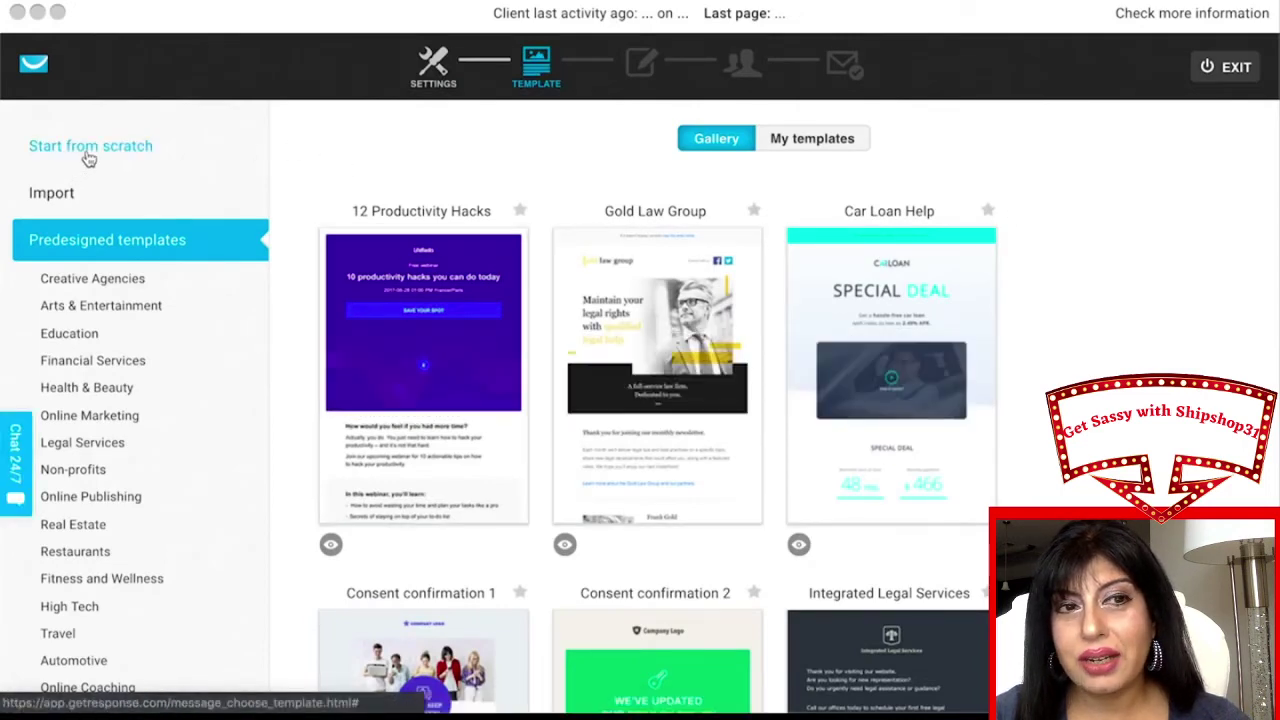
pyautogui.moveTo(815, 498)
pyautogui.scroll(-4, 815, 498)
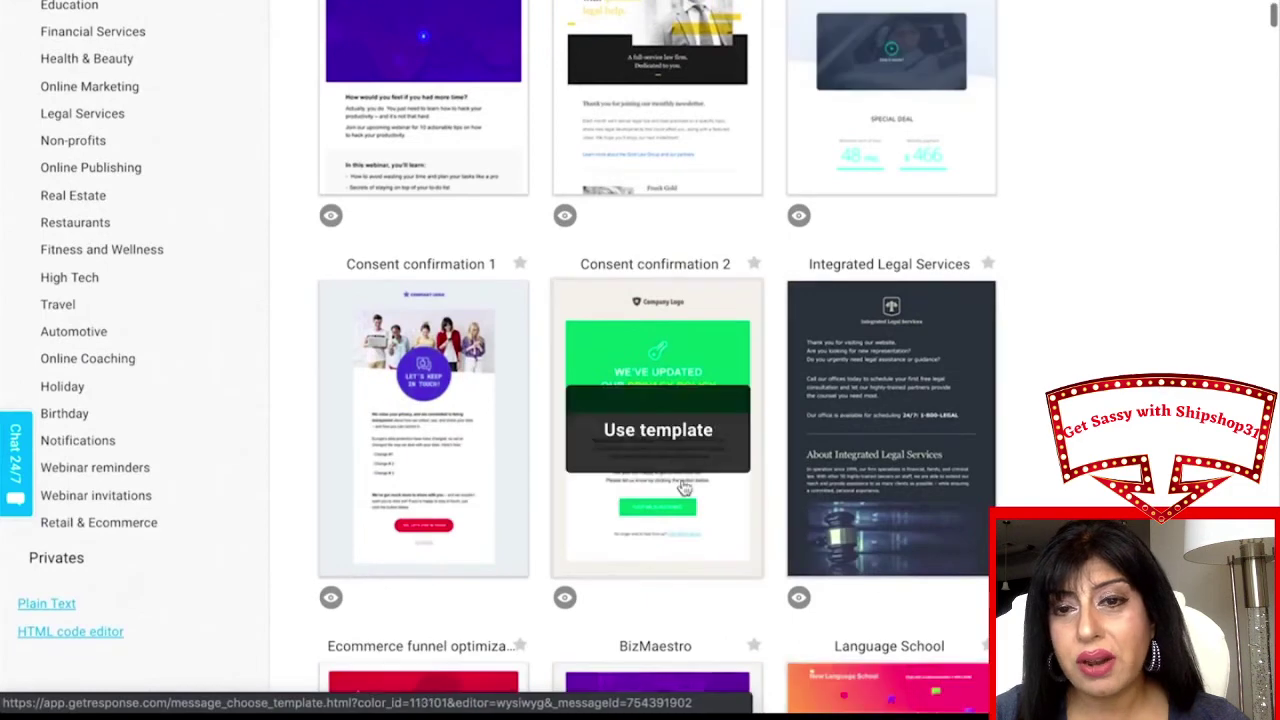
pyautogui.click(657, 429)
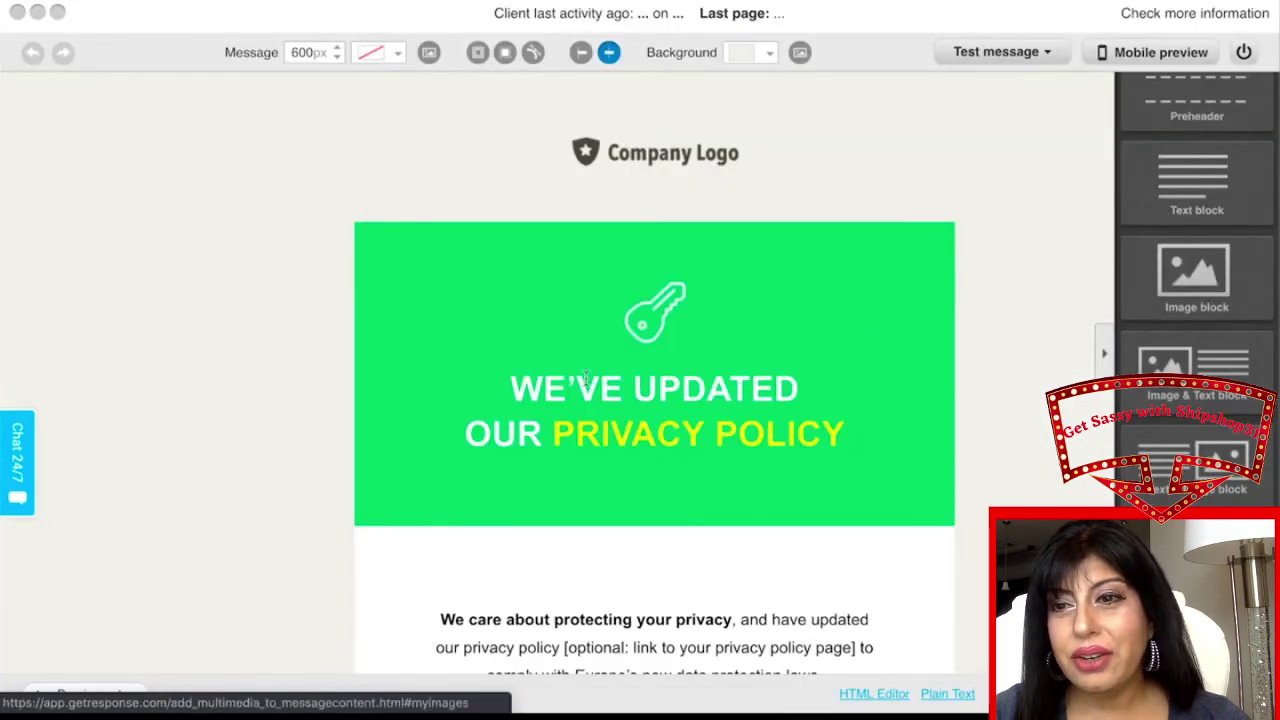
# Look over the newsletter template in the editor and try selecting text in its body.
pyautogui.scroll(-5, 586, 374)
pyautogui.click(735, 192)
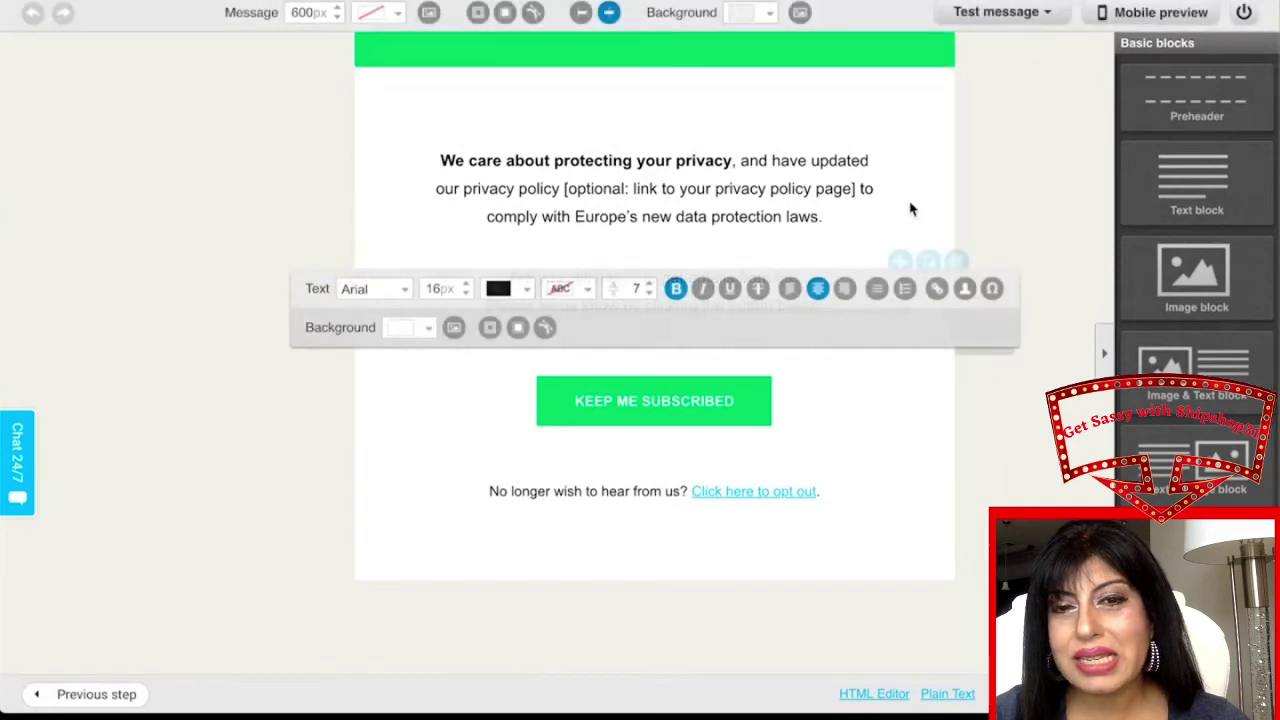
pyautogui.click(789, 331)
pyautogui.scroll(2, 783, 320)
pyautogui.scroll(2, 783, 320)
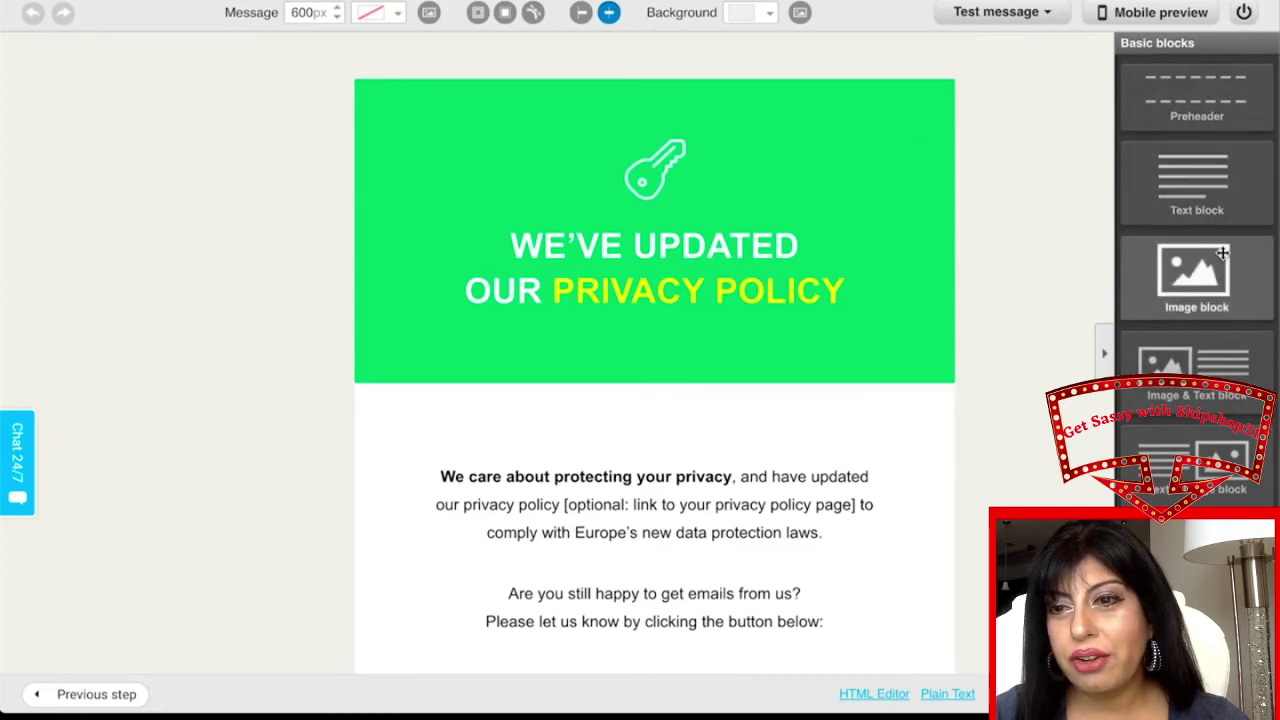
# Look through the editor's basic blocks, the body text formatting and the test message options for the newsletter.
pyautogui.scroll(-2, 1196, 280)
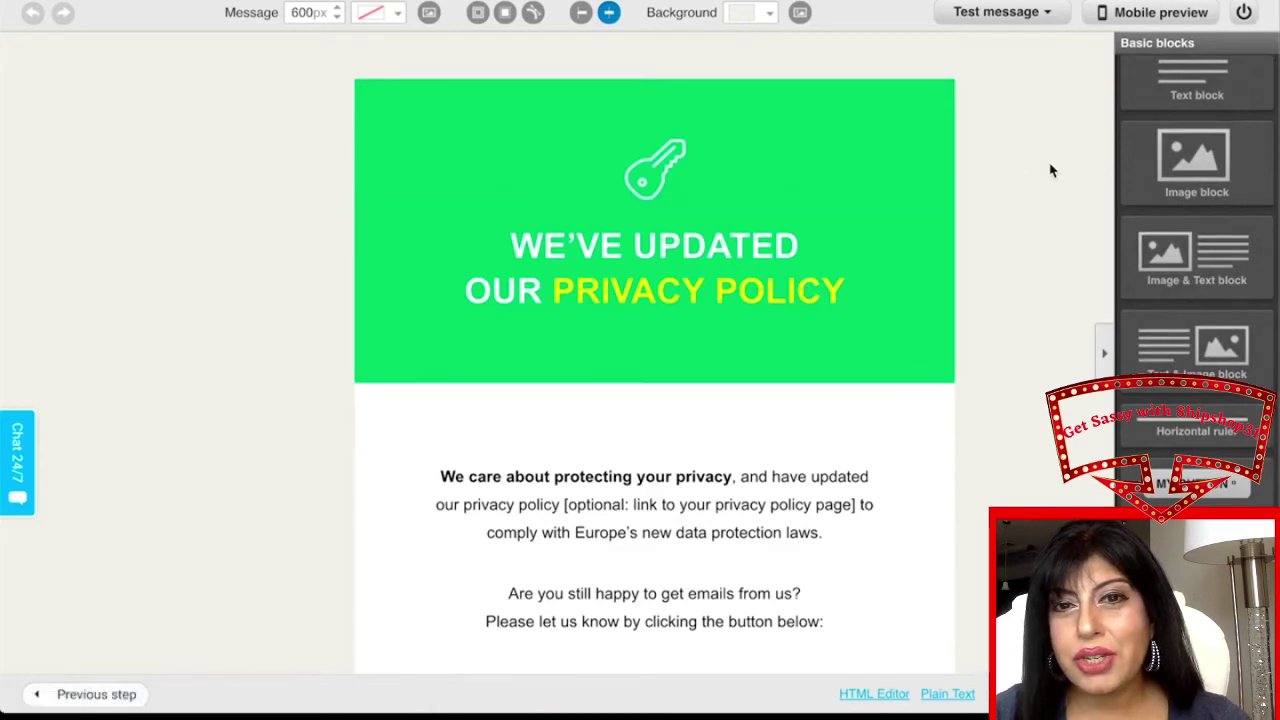
pyautogui.click(855, 535)
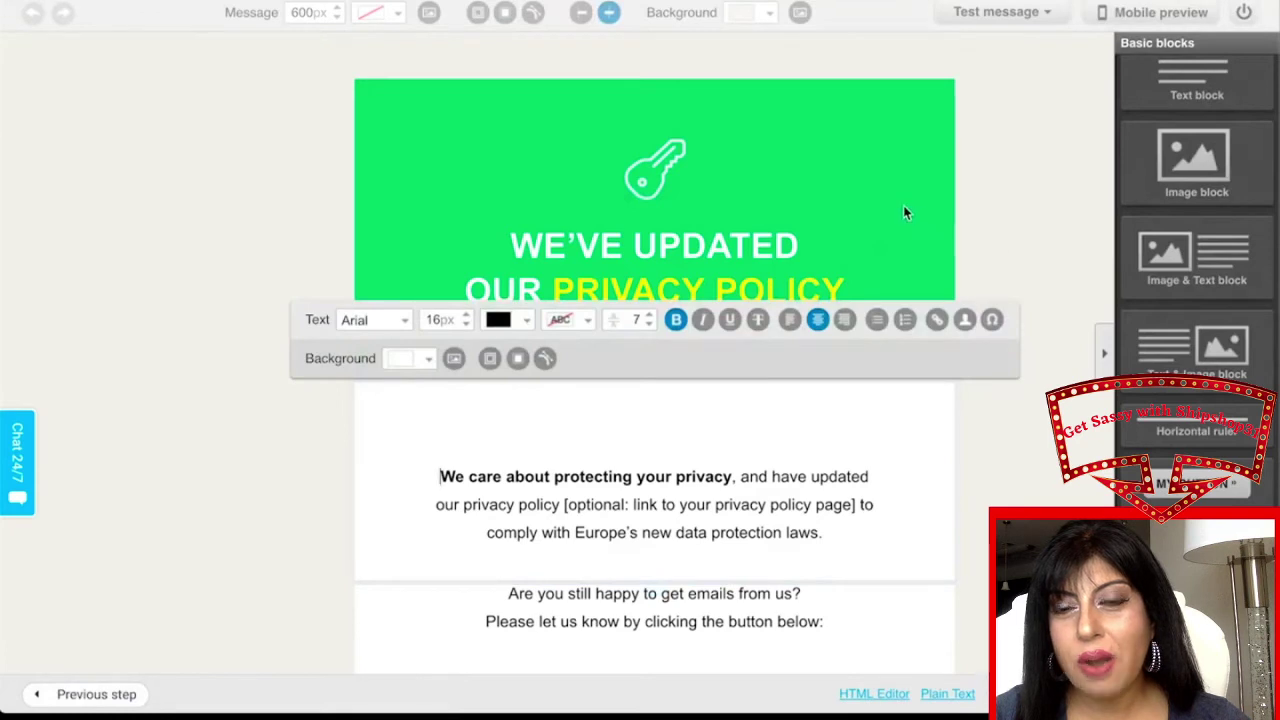
pyautogui.click(1037, 180)
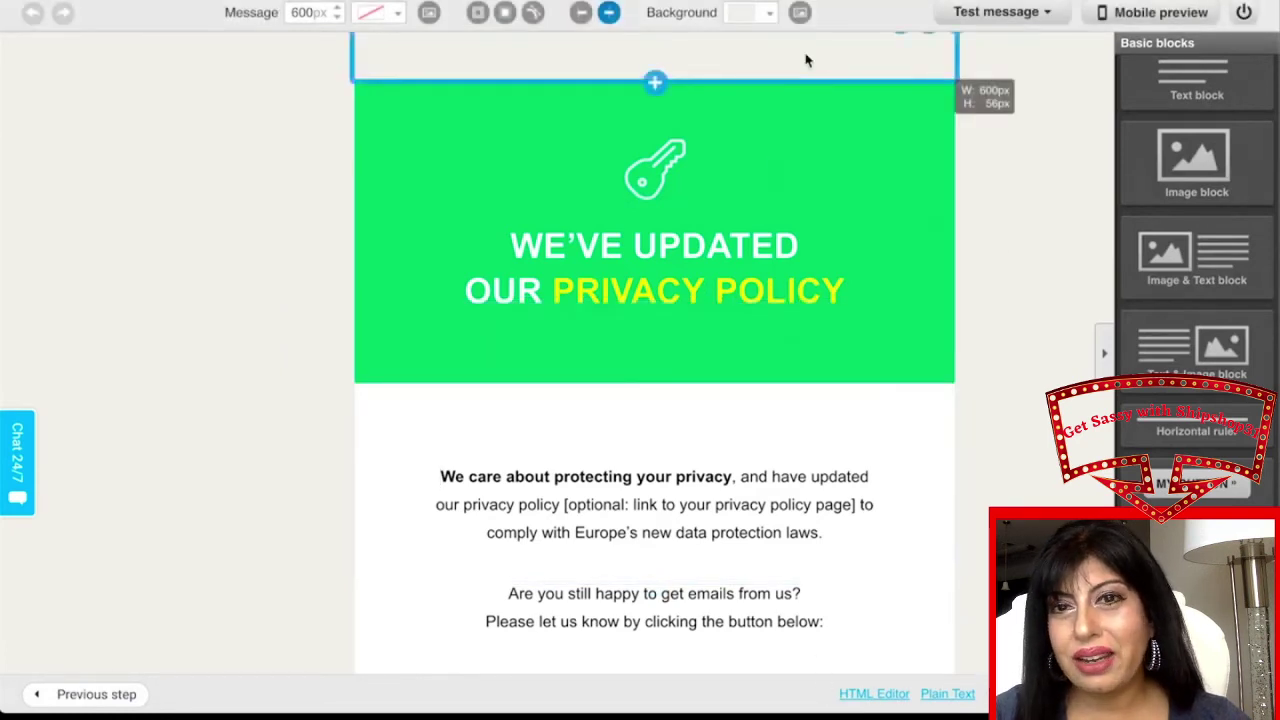
pyautogui.click(995, 12)
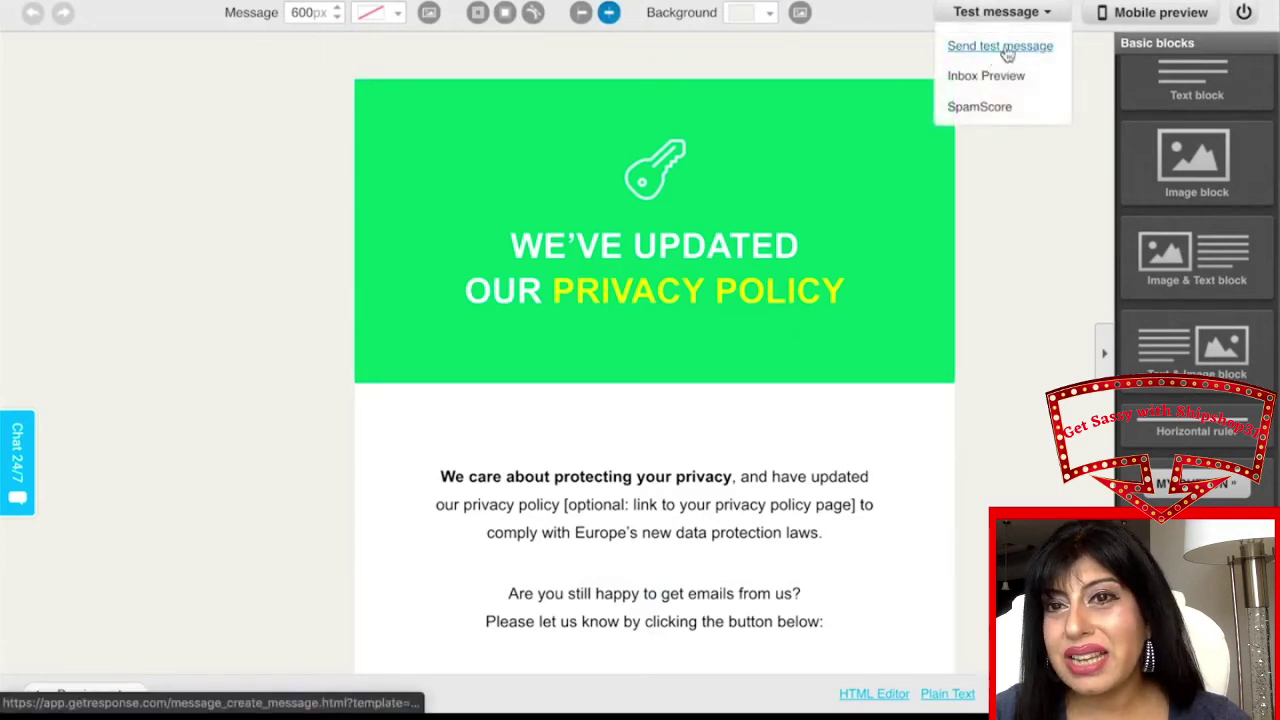
pyautogui.scroll(-3, 993, 484)
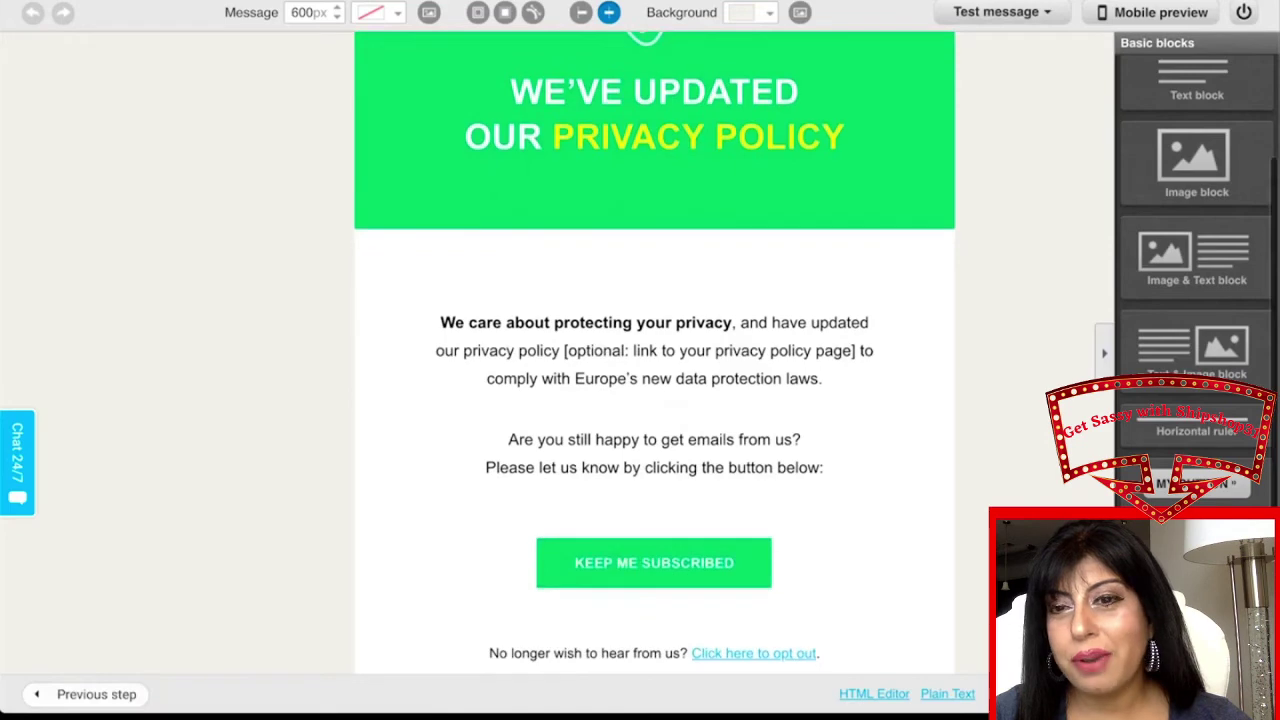
# Proceed to the newsletter's recipients and include the bootcamp_customers list.
pyautogui.click(96, 694)
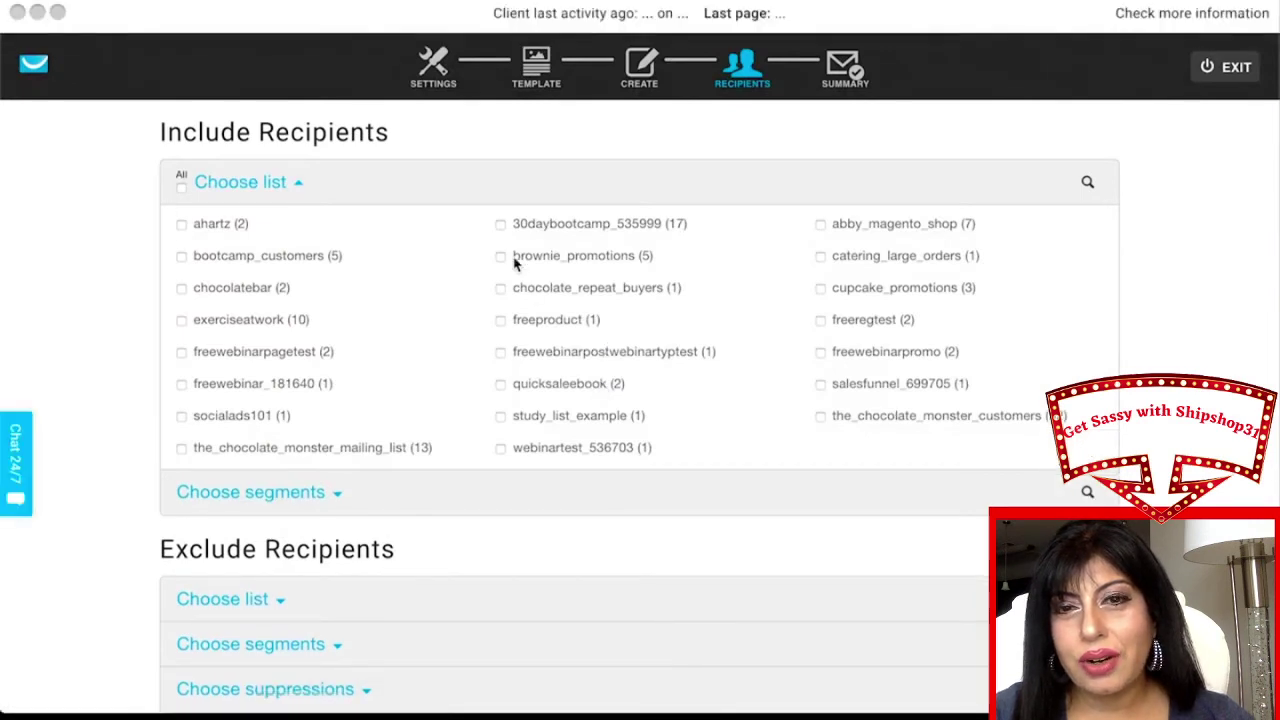
pyautogui.scroll(-3, 110, 225)
pyautogui.scroll(3, 110, 225)
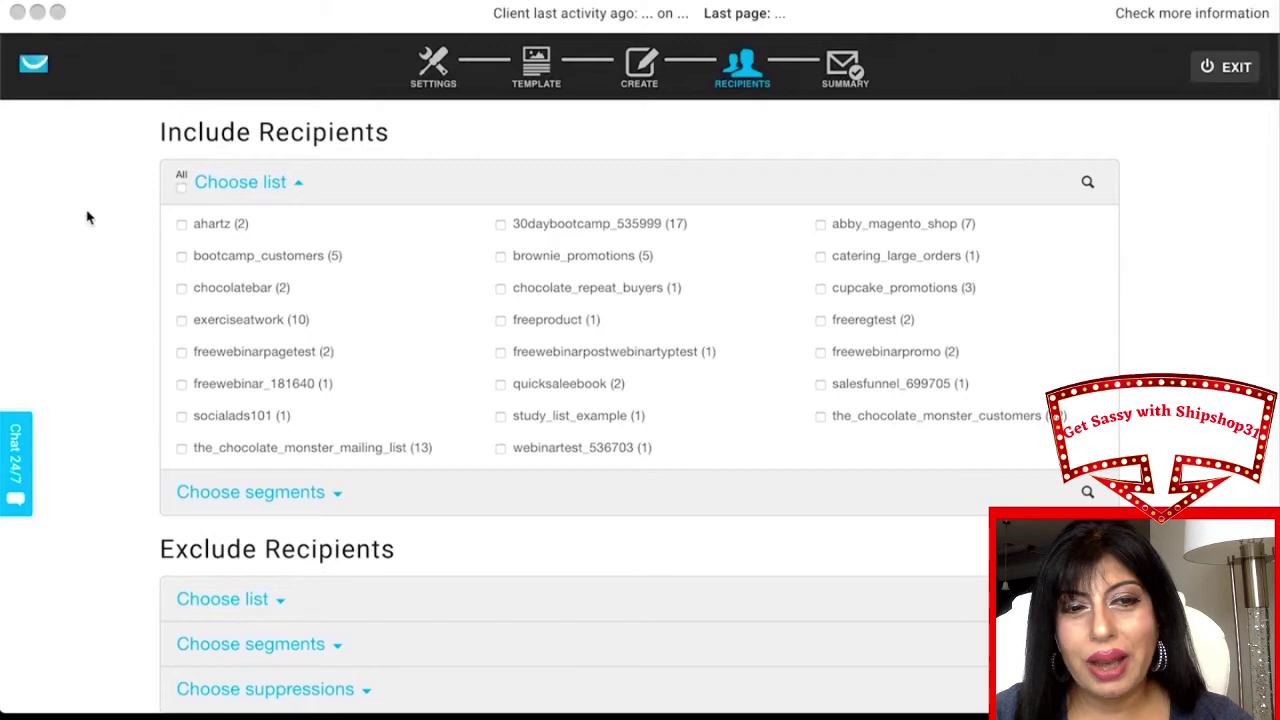
pyautogui.scroll(-2, 87, 207)
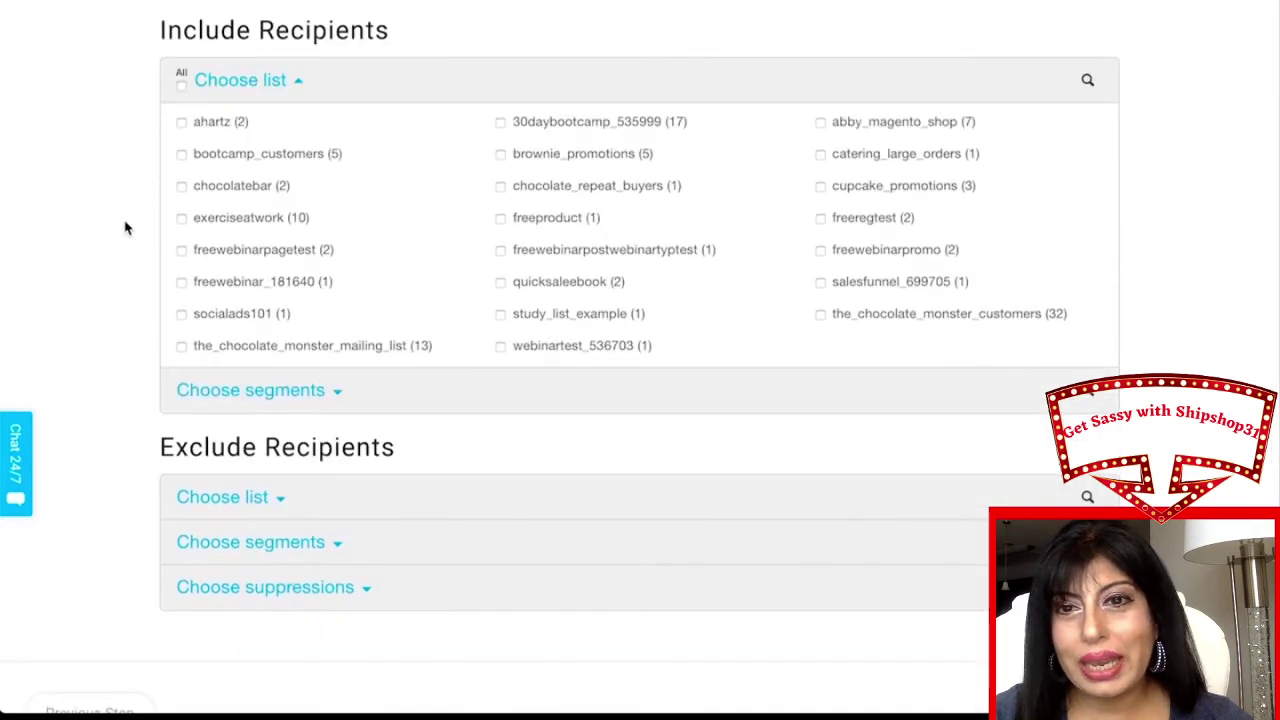
pyautogui.scroll(1, 125, 228)
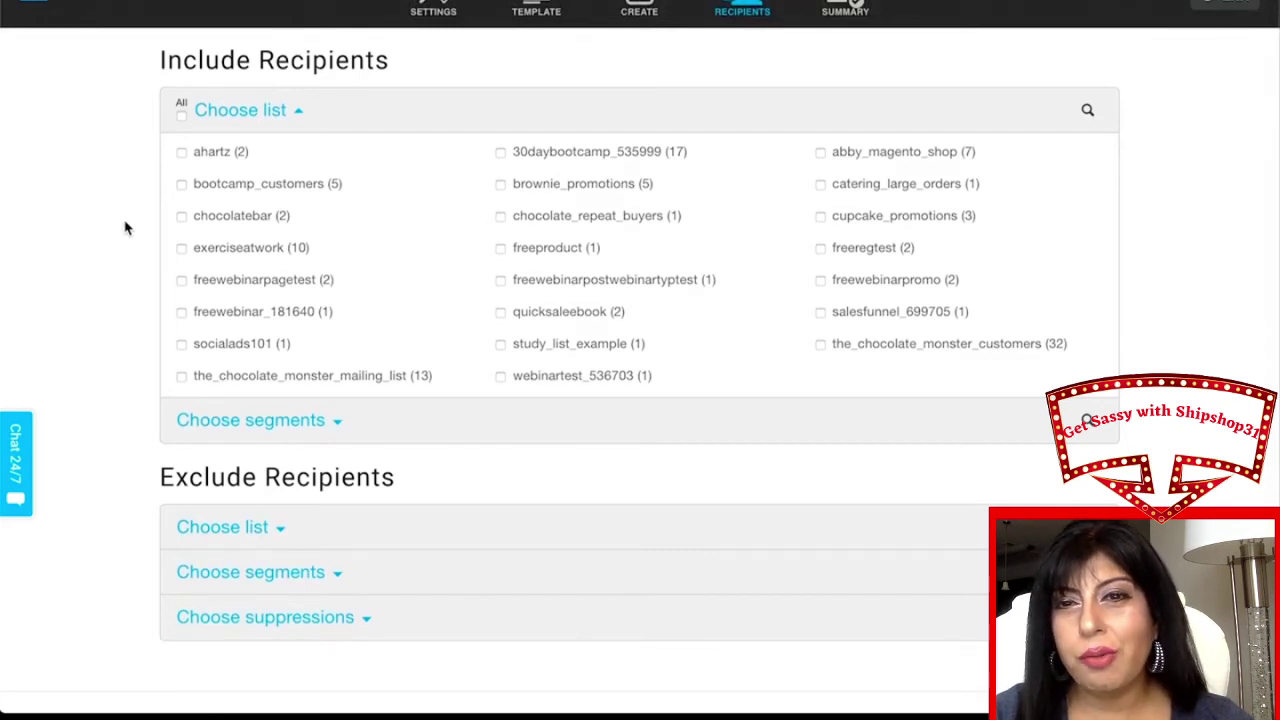
pyautogui.click(270, 190)
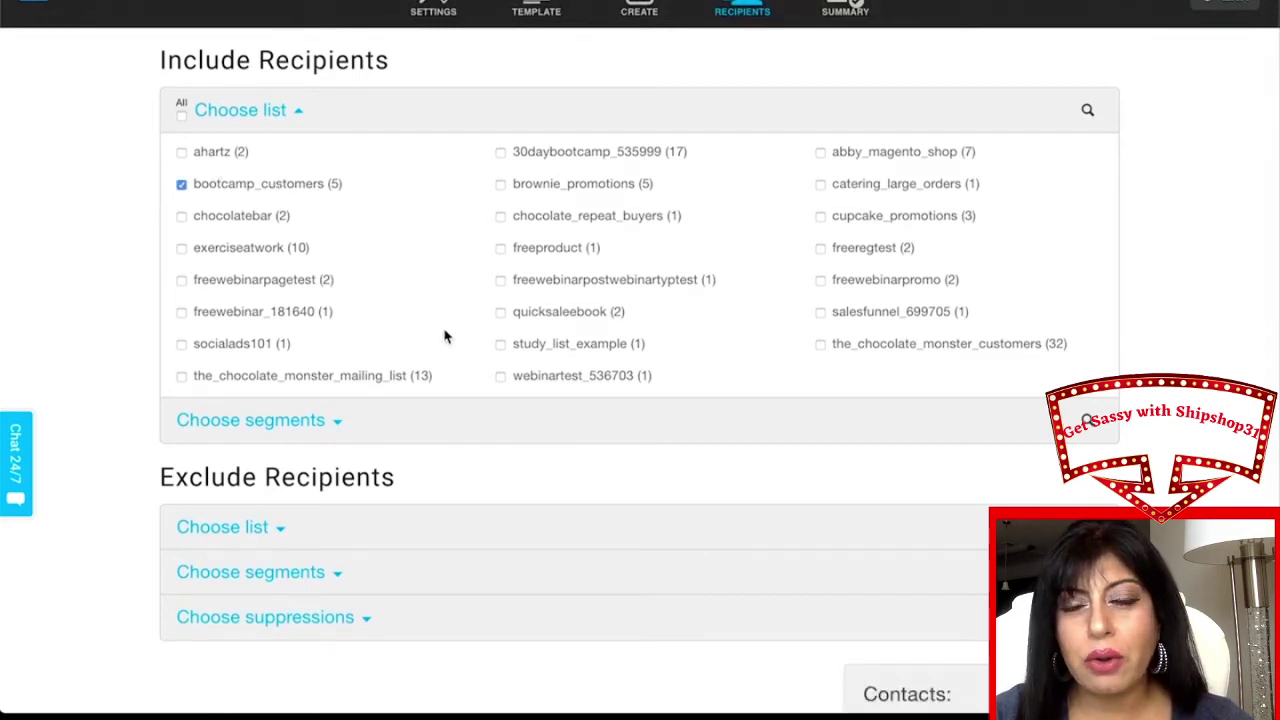
pyautogui.scroll(-3, 431, 263)
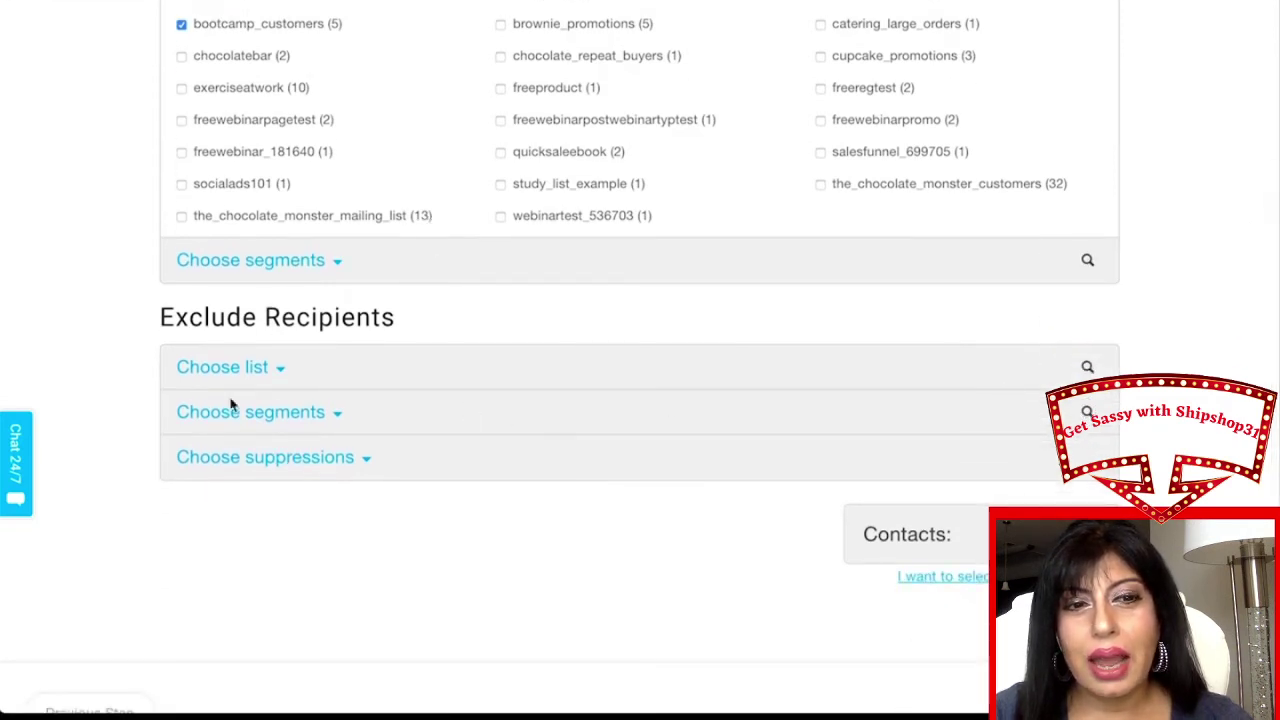
# Proceed to the message summary and examine the delivery scheduling options, including the date and time picker.
pyautogui.click(1188, 708)
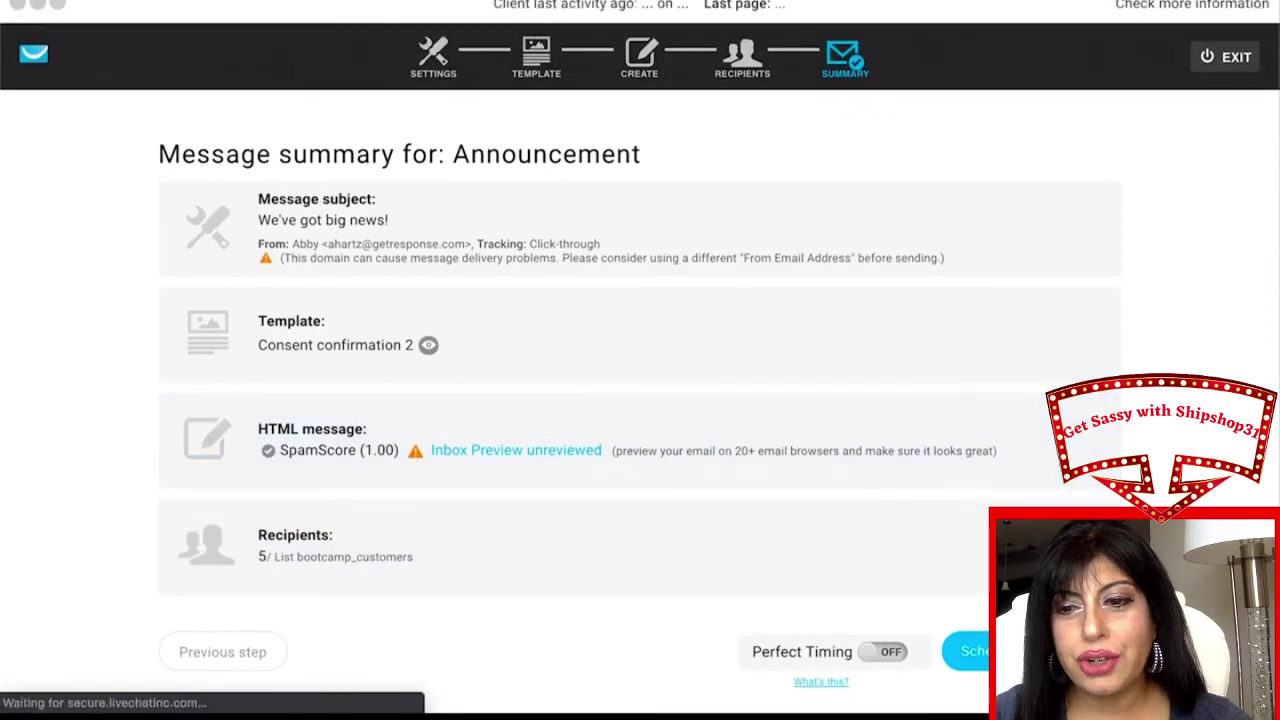
pyautogui.click(975, 652)
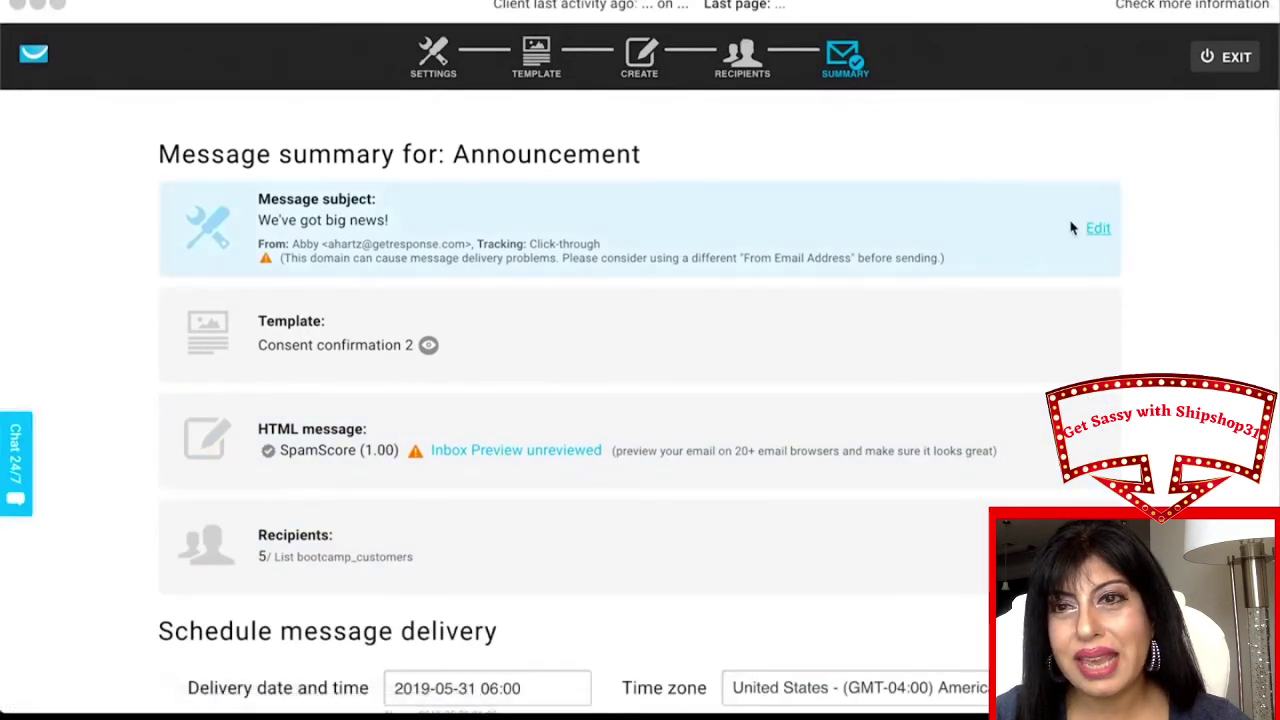
pyautogui.scroll(-5, 1009, 120)
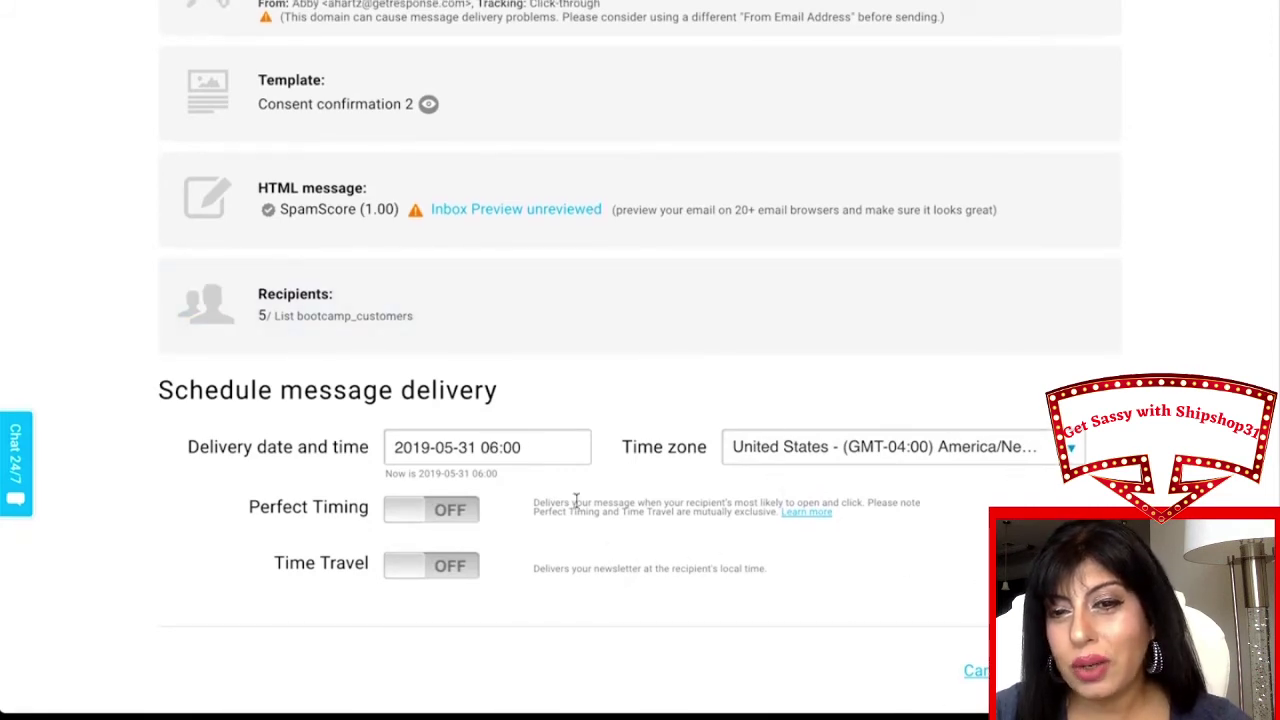
pyautogui.click(523, 443)
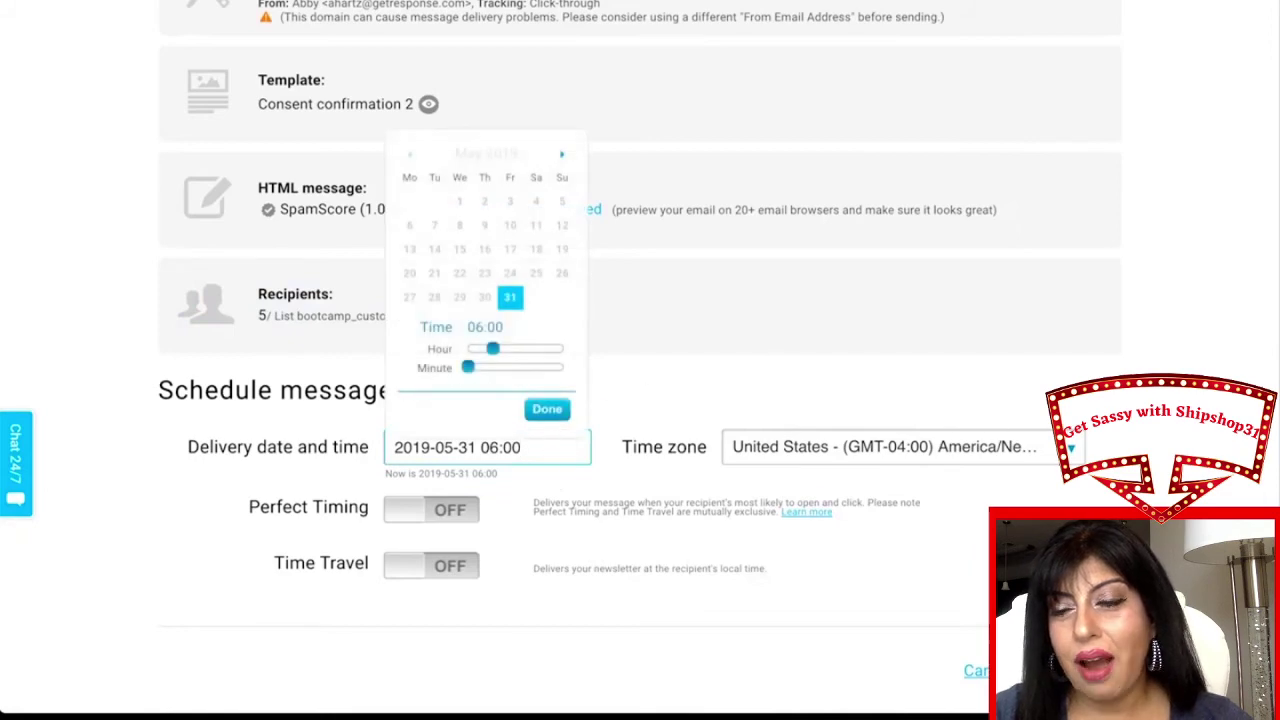
pyautogui.click(743, 587)
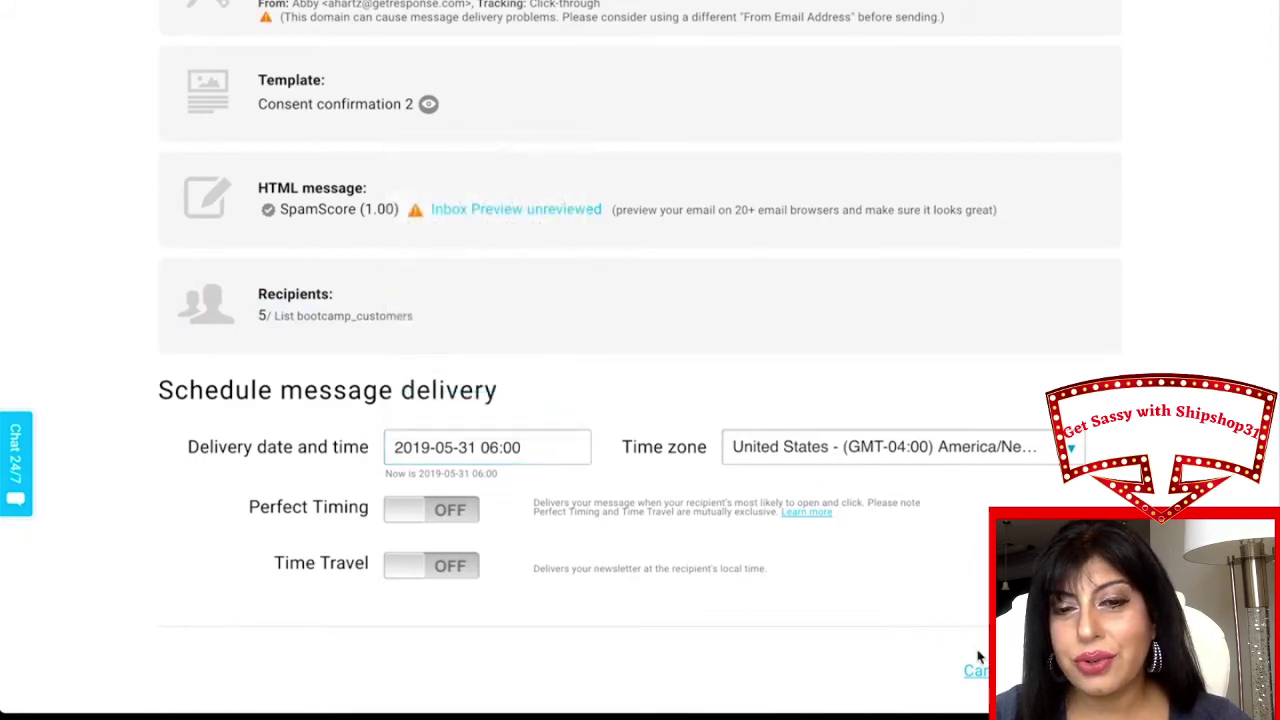
pyautogui.scroll(3, 974, 666)
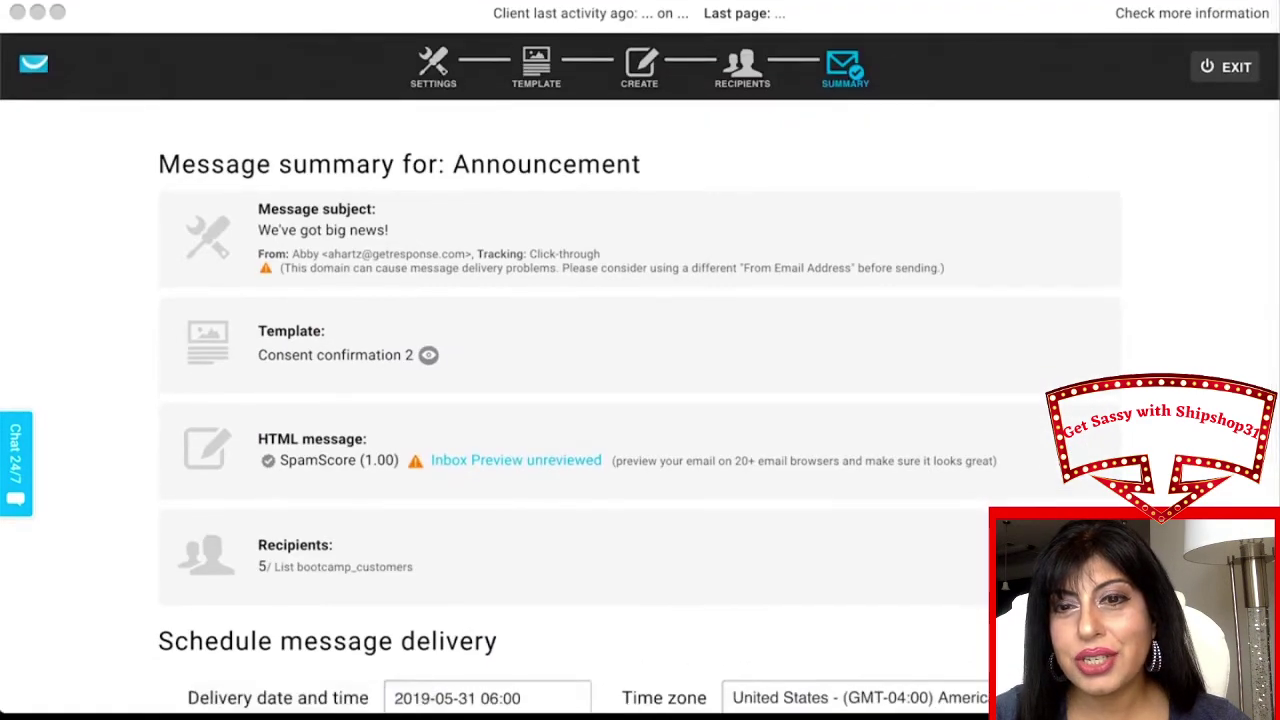
# Exit the newsletter without scheduling it and go to the Autoresponders overview.
pyautogui.click(1236, 70)
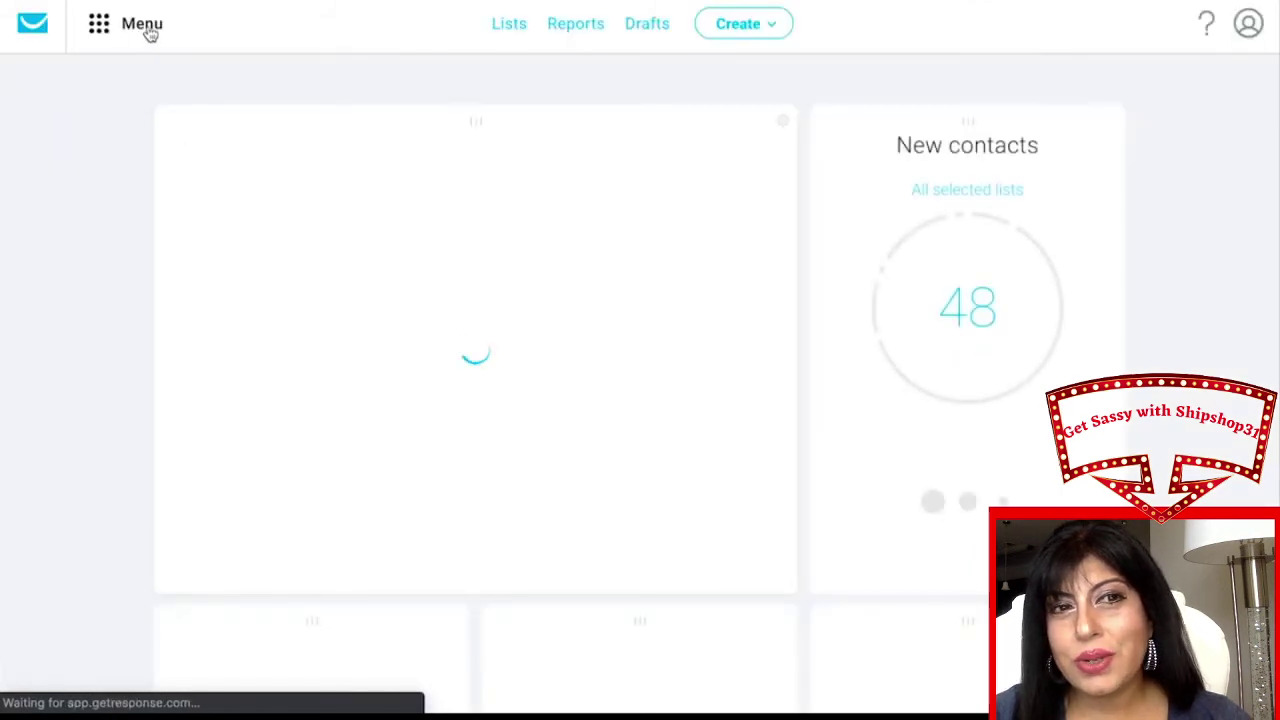
pyautogui.click(150, 30)
pyautogui.click(150, 40)
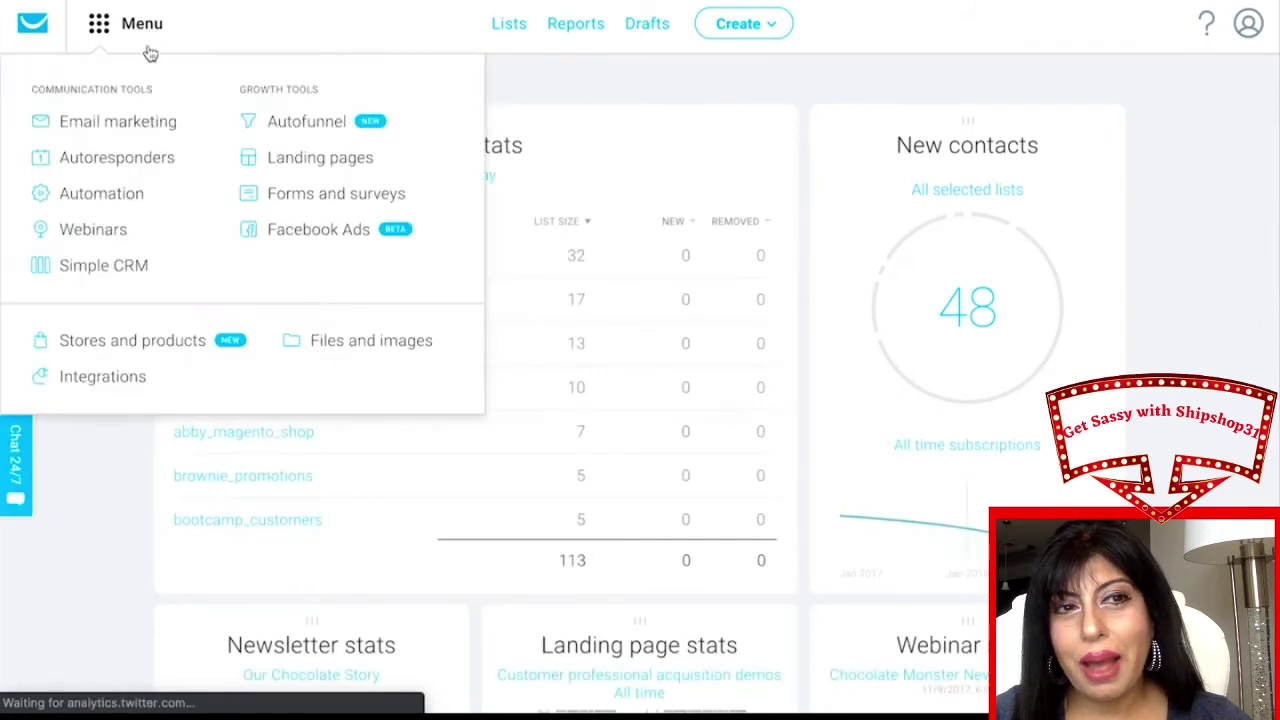
pyautogui.click(84, 165)
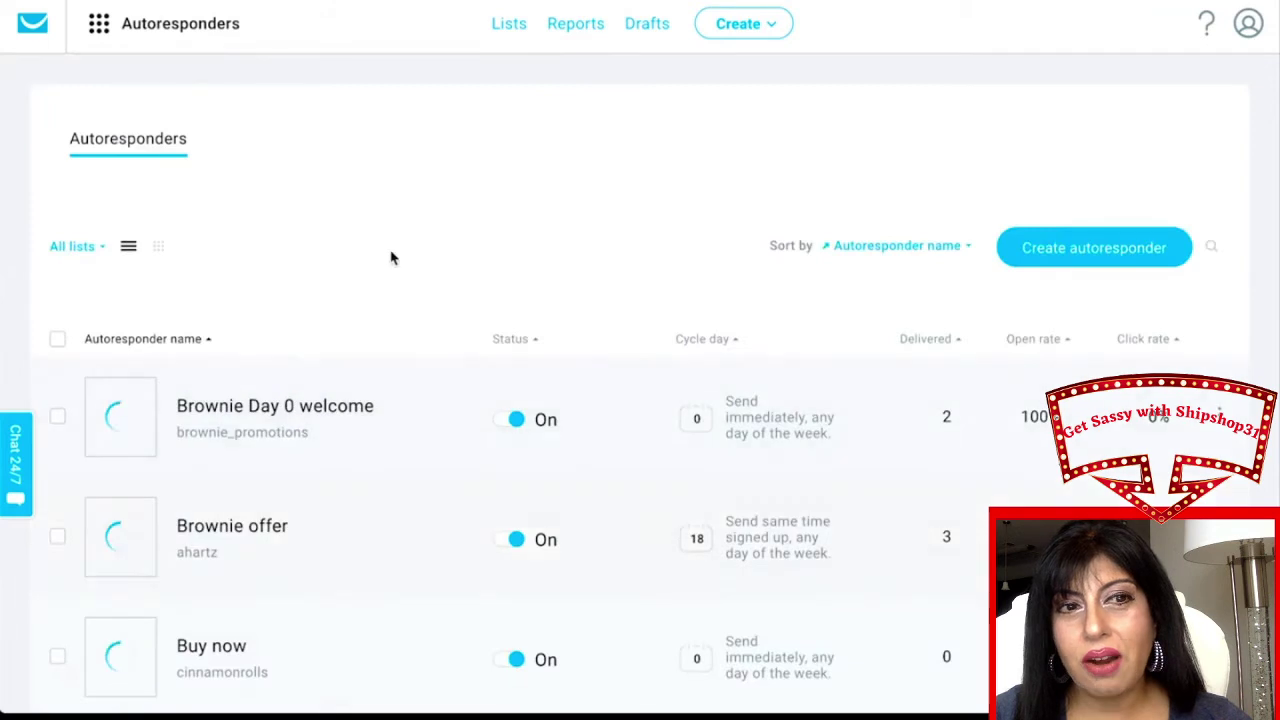
# Show the autoresponders as a calendar and filter it to the 30daybootcamp list only.
pyautogui.click(161, 249)
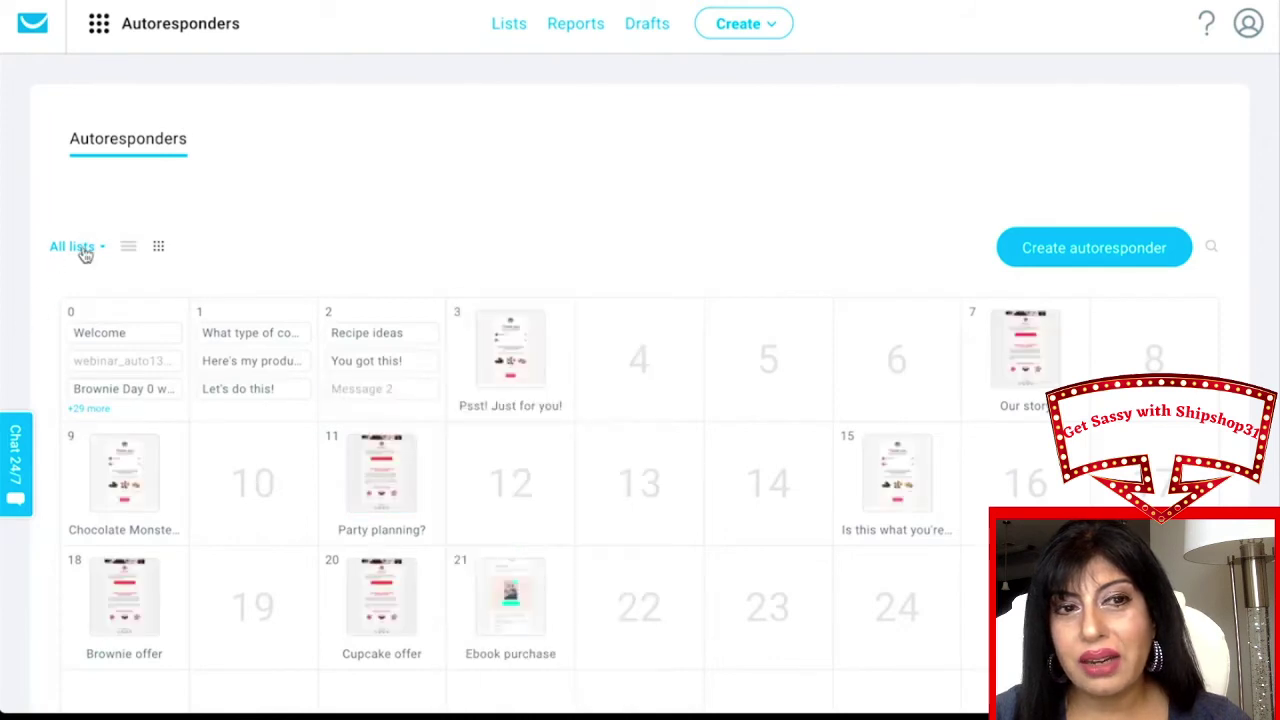
pyautogui.click(78, 247)
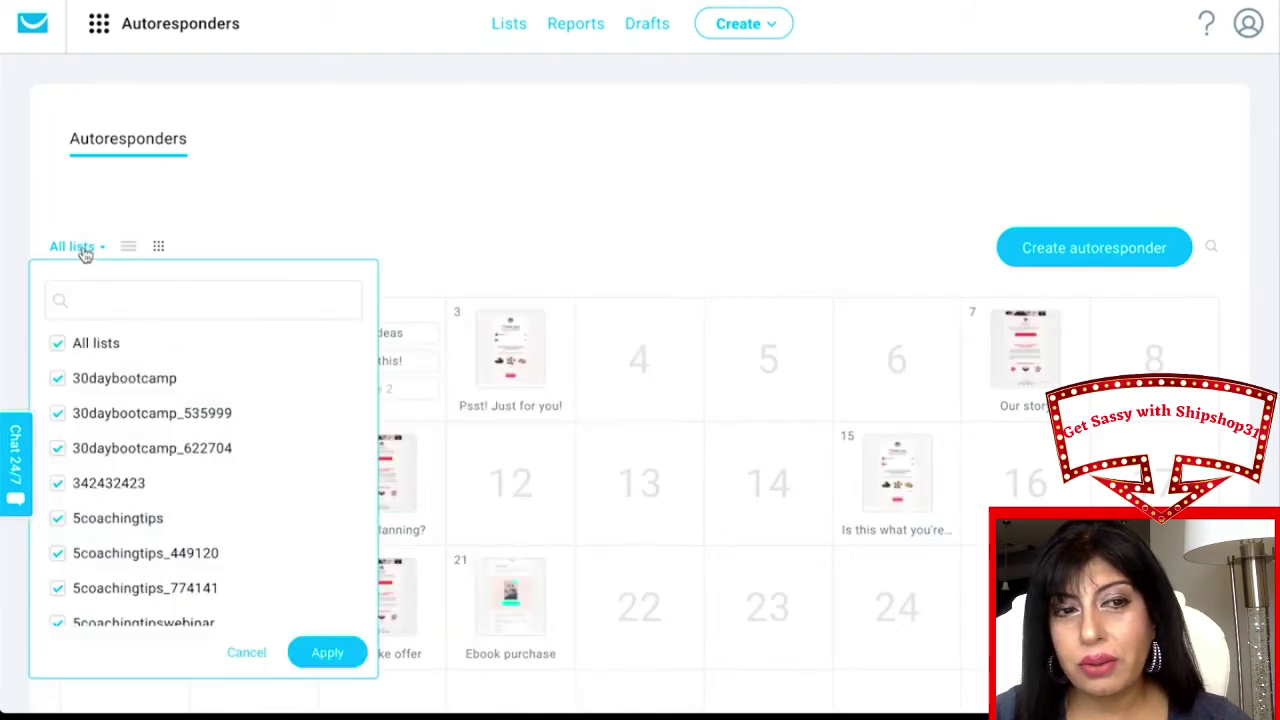
pyautogui.click(58, 380)
pyautogui.click(58, 380)
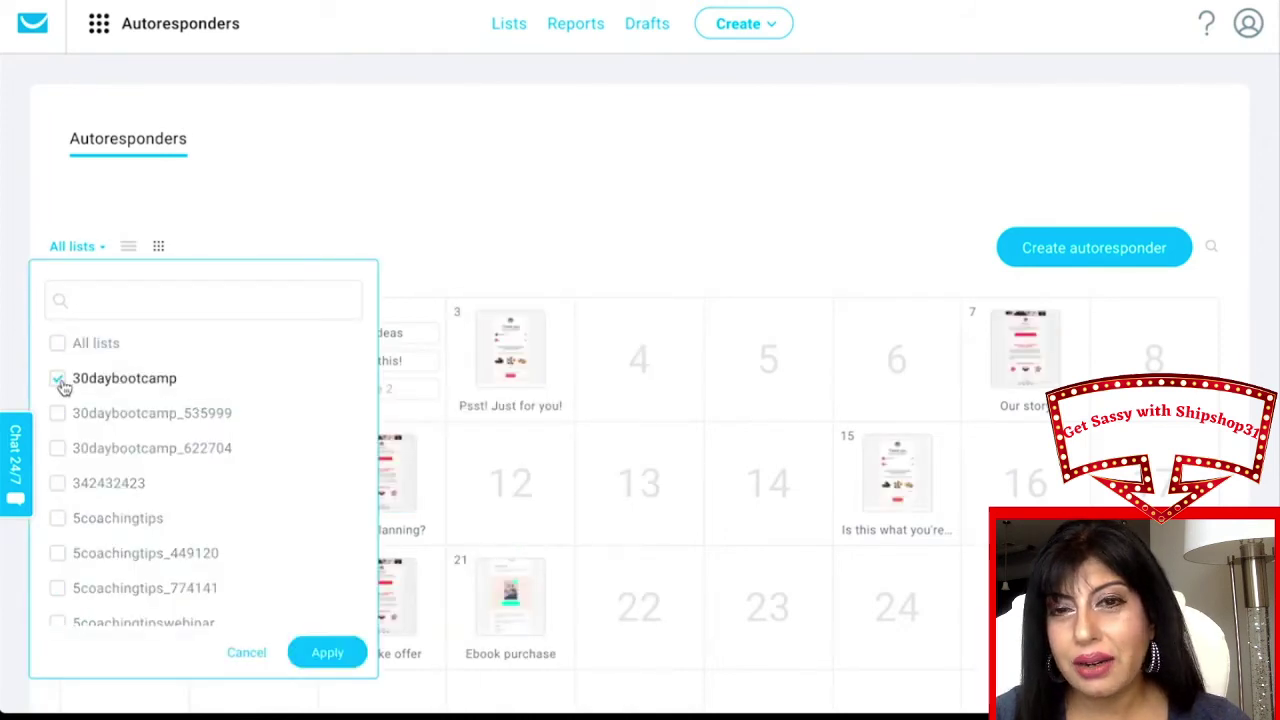
pyautogui.click(329, 653)
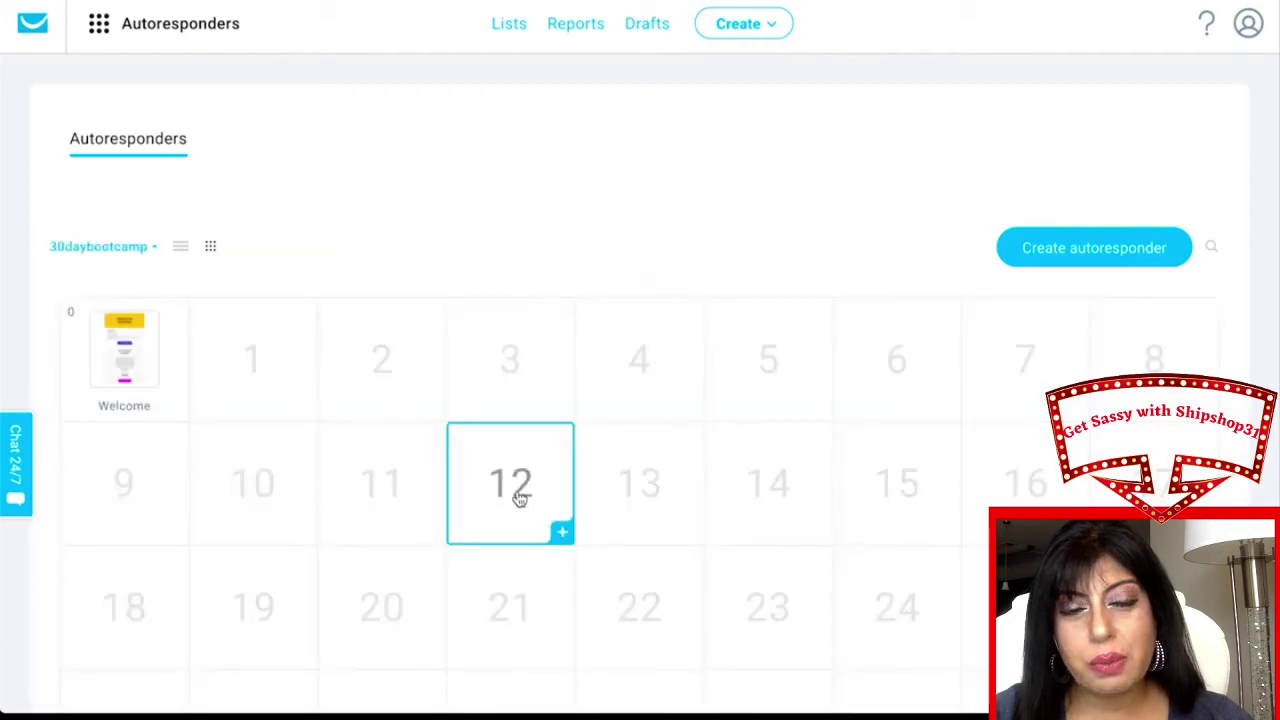
# Preview the day 0 Welcome autoresponder and look over the days of the 30daybootcamp cycle.
pyautogui.moveTo(155, 355)
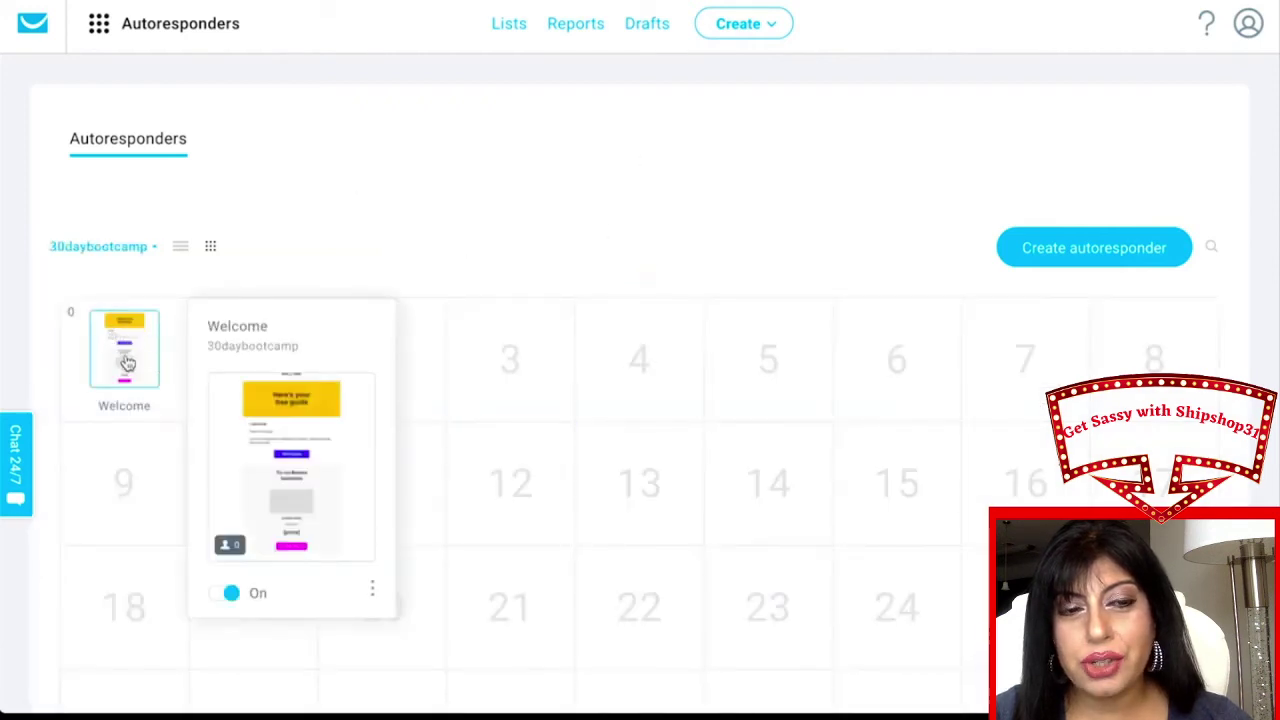
pyautogui.scroll(-1, 420, 240)
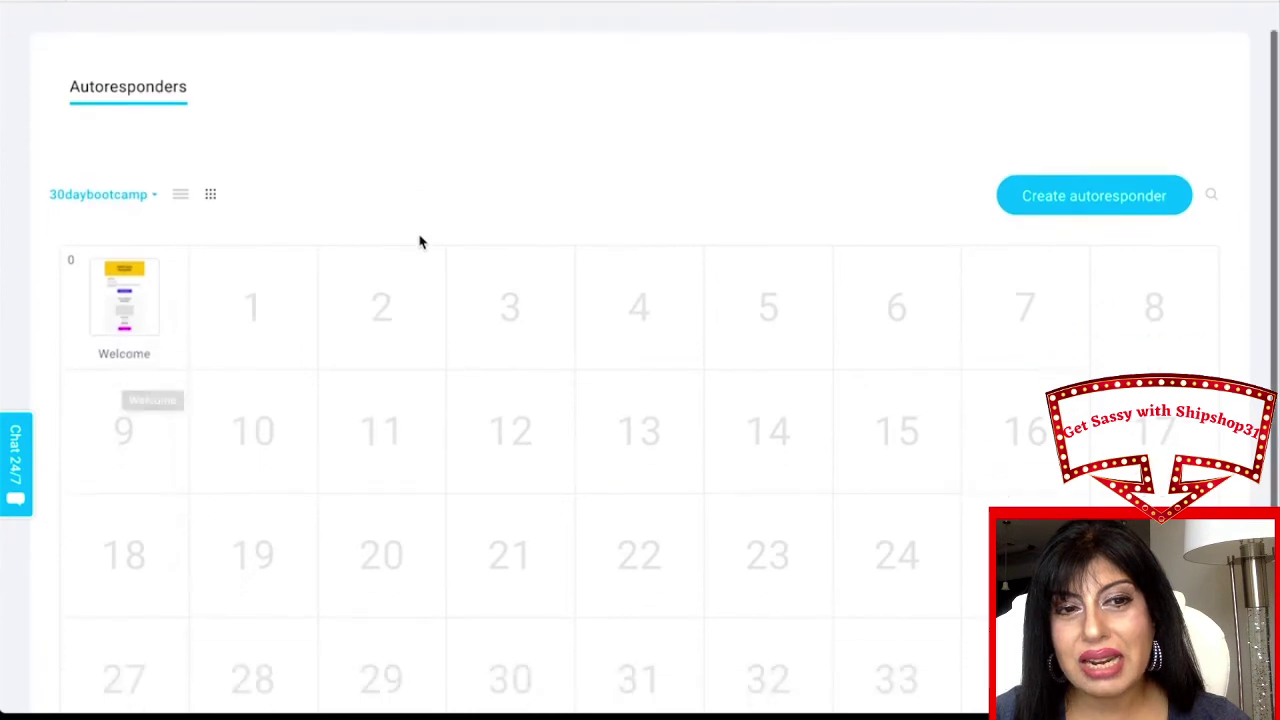
pyautogui.scroll(1, 420, 242)
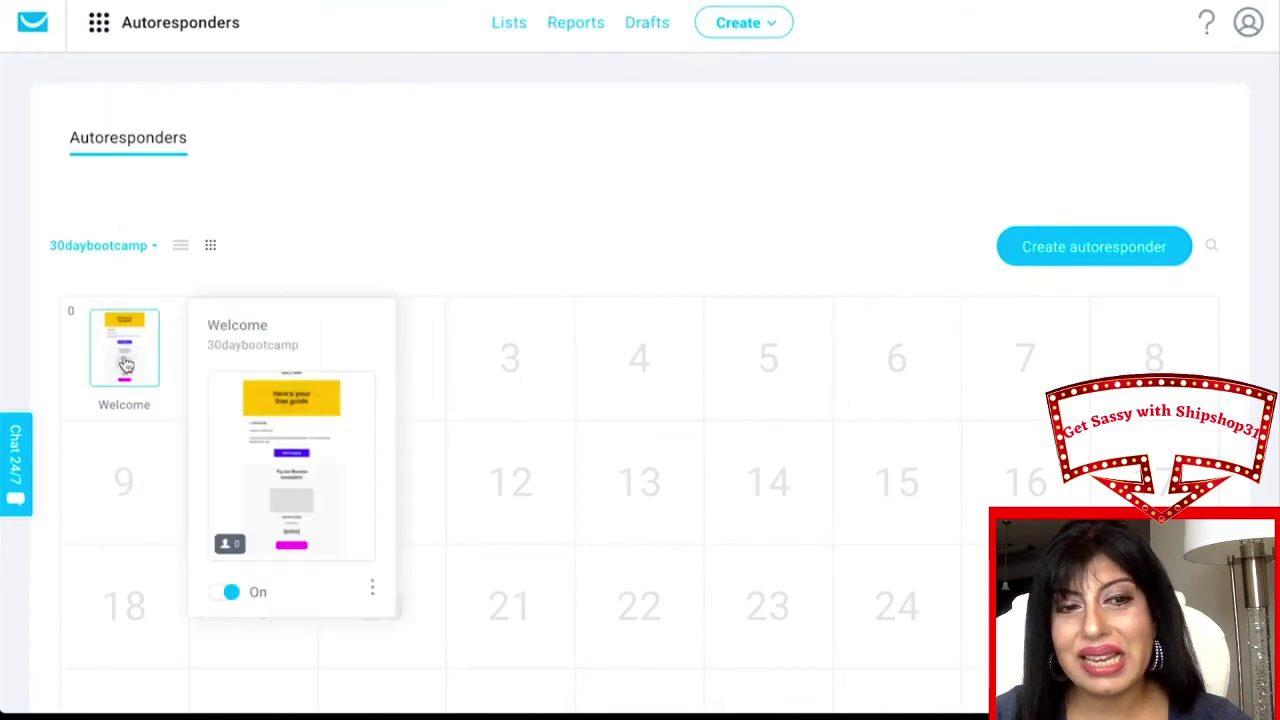
pyautogui.moveTo(393, 405)
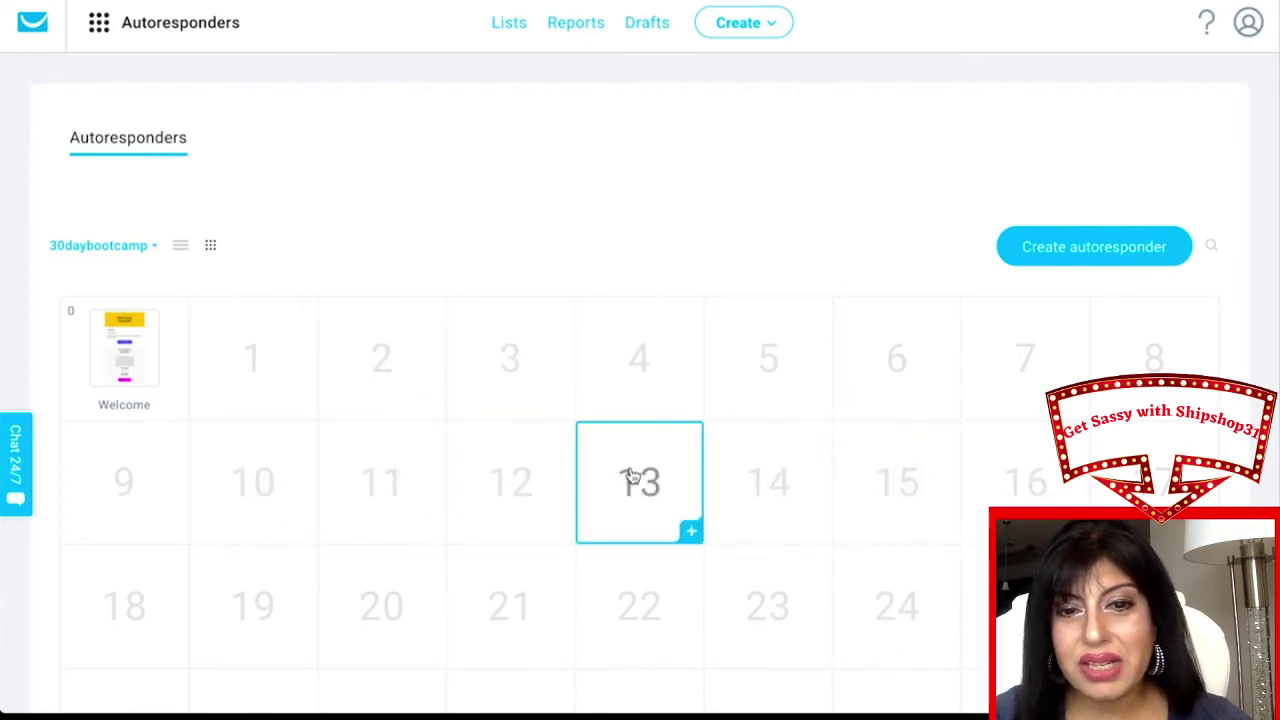
pyautogui.scroll(-1, 632, 476)
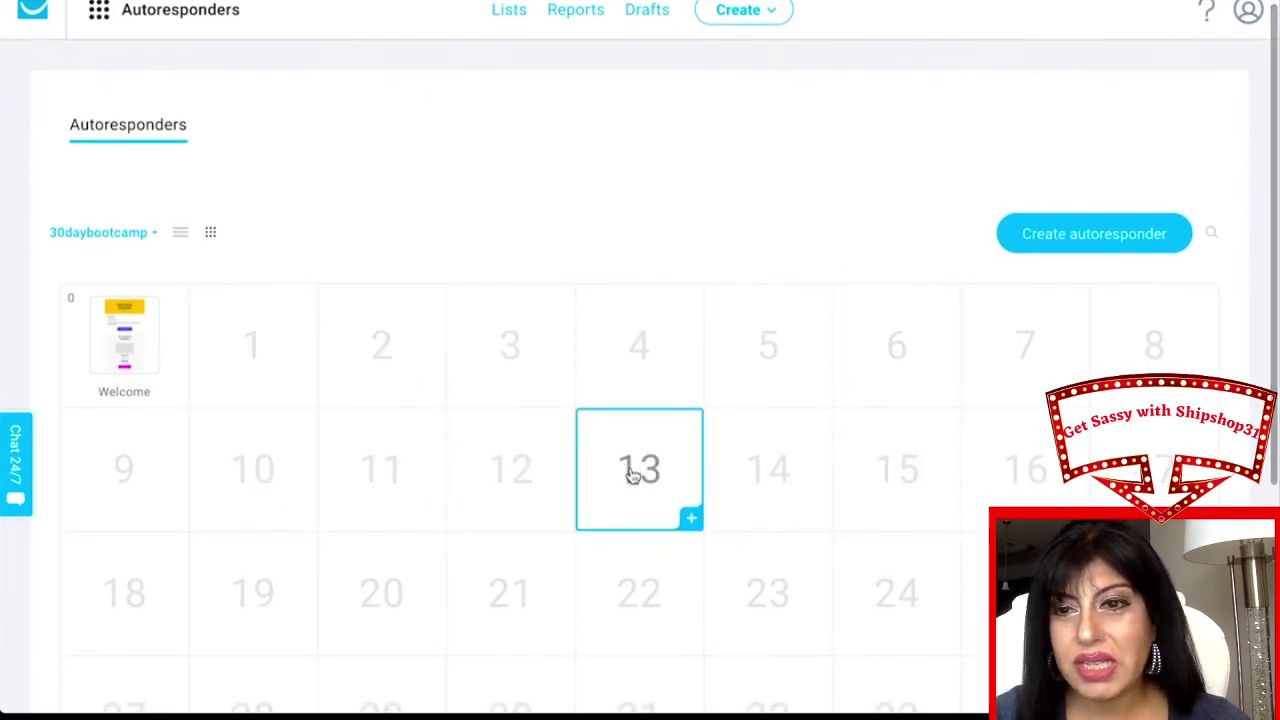
# Look over the available communication and growth tools, and leave Autoresponders for the Landing pages overview.
pyautogui.click(215, 27)
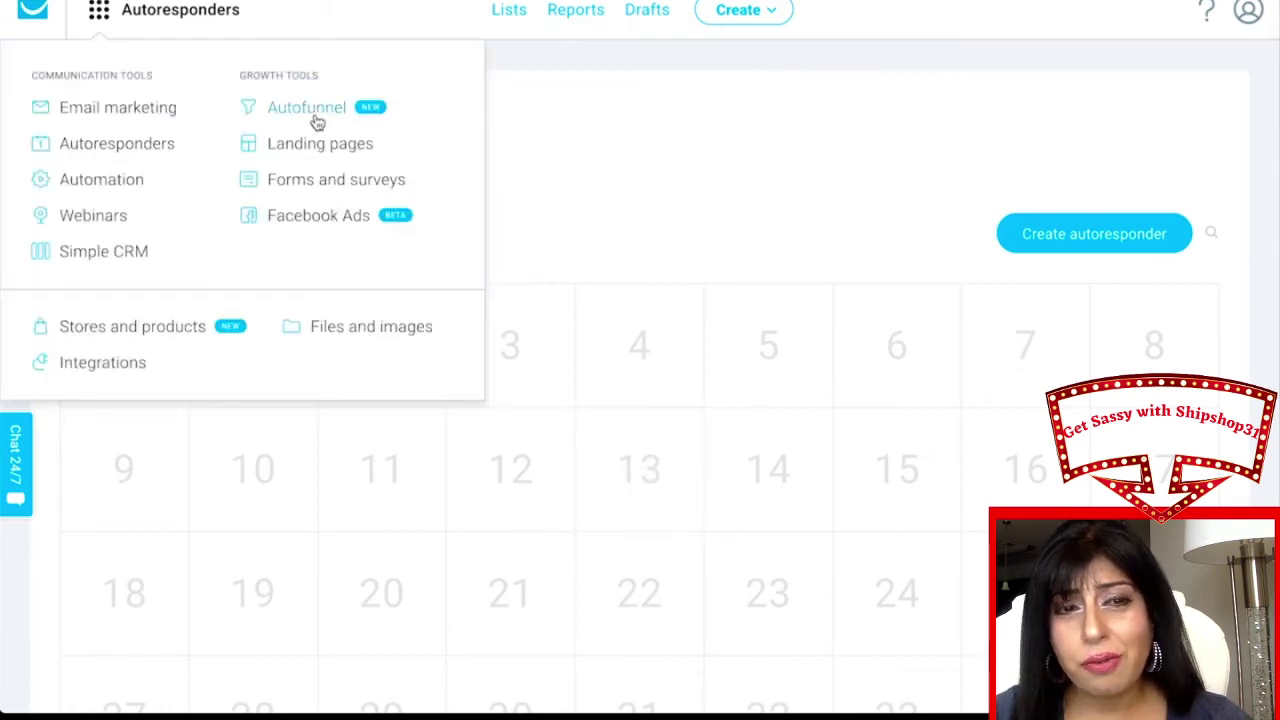
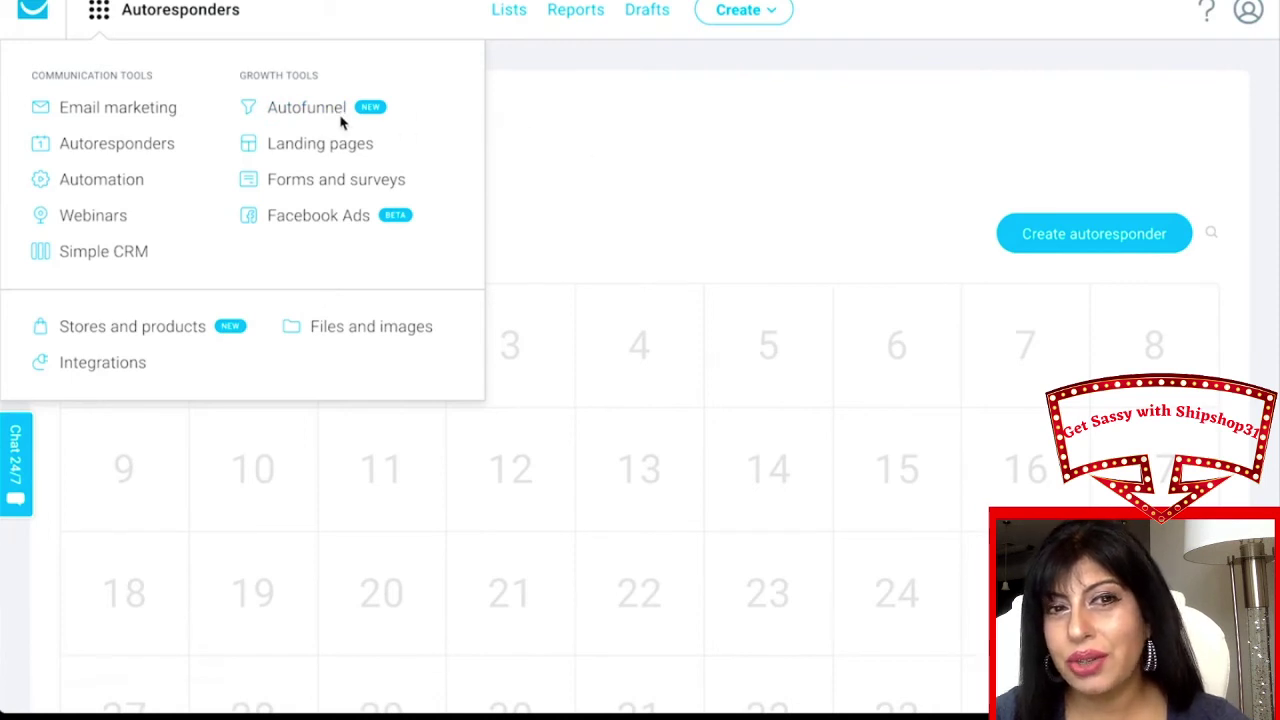
pyautogui.click(753, 209)
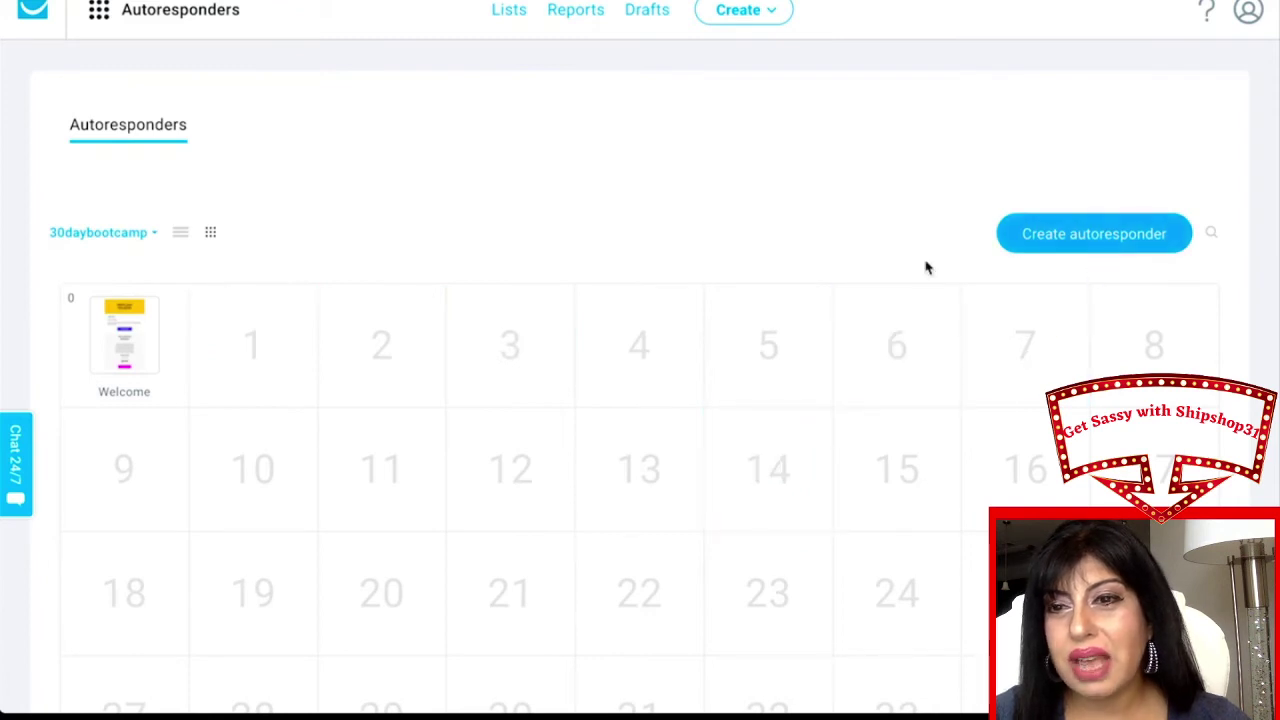
pyautogui.scroll(1, 720, 238)
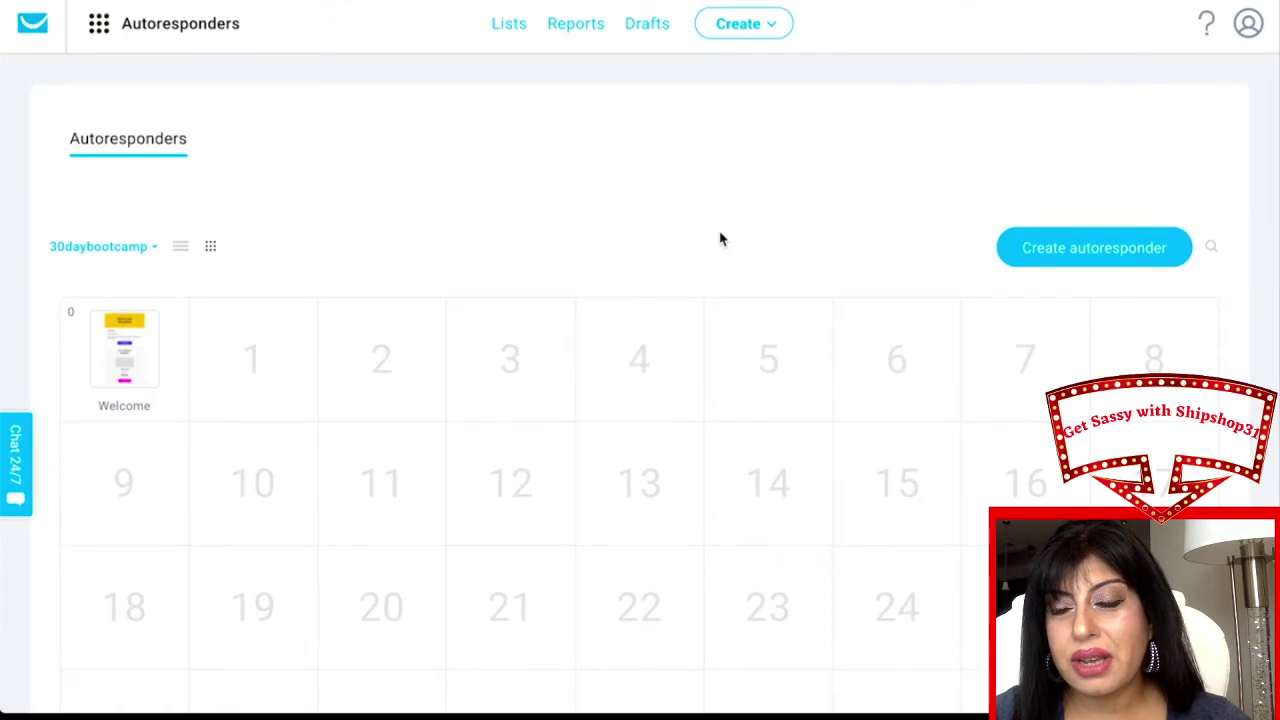
pyautogui.click(170, 38)
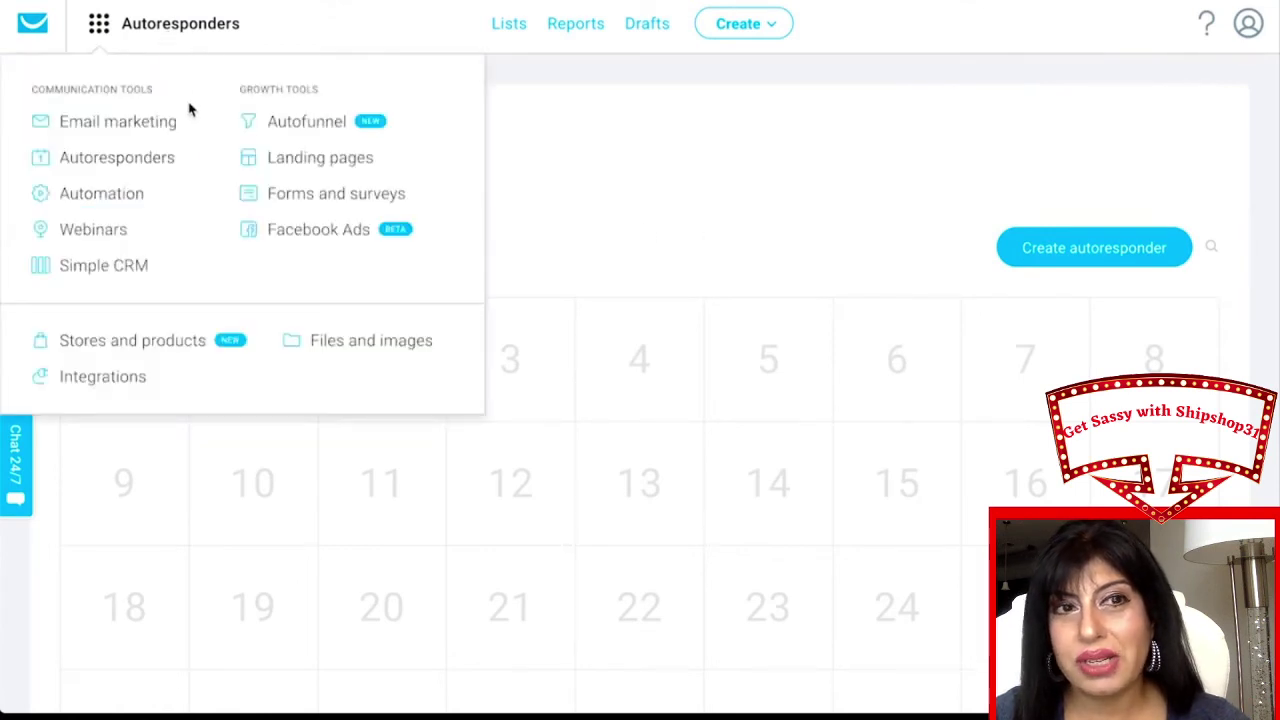
pyautogui.click(306, 160)
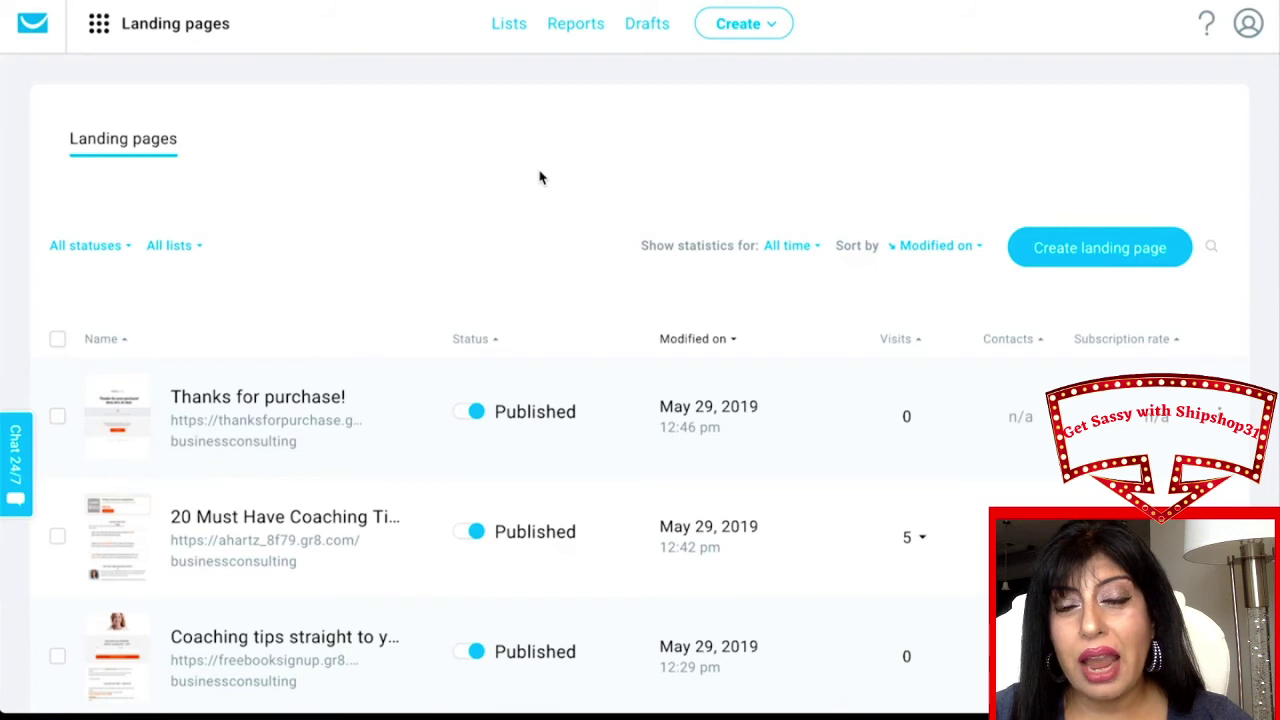
# Create a new landing page named Sign up page from the Monster & Co. Publishing House template.
pyautogui.click(1097, 268)
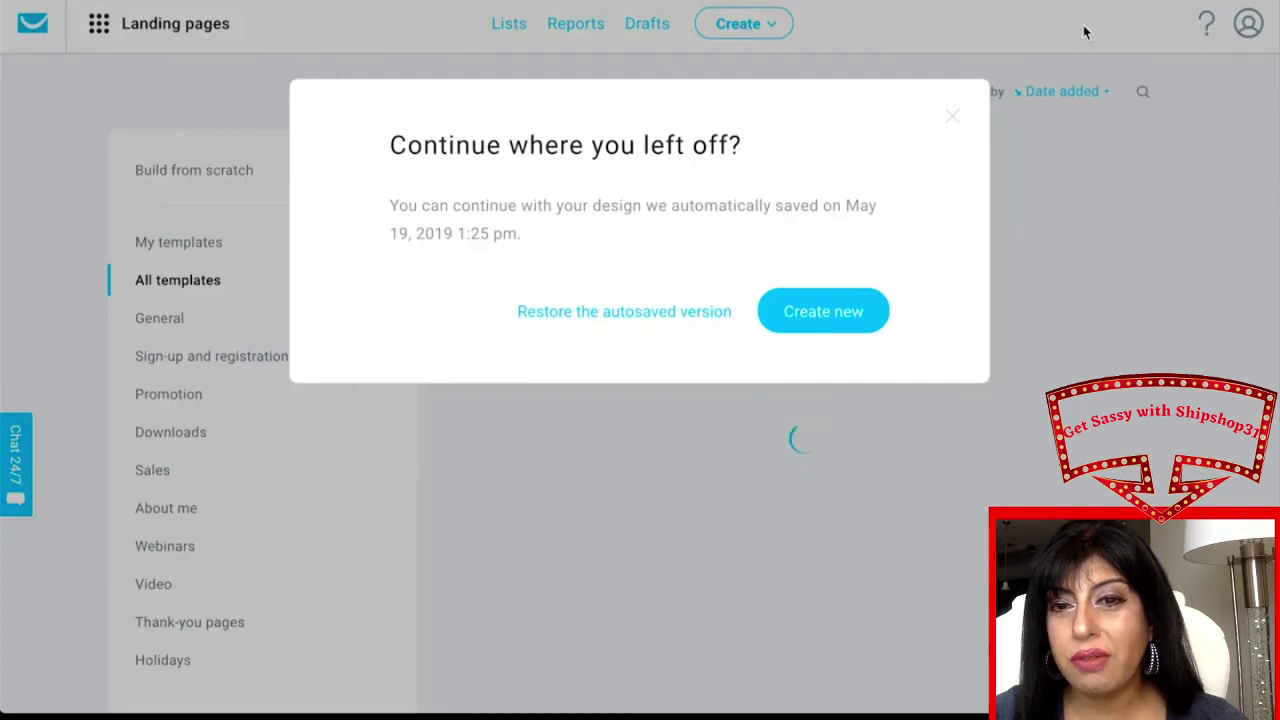
pyautogui.click(838, 320)
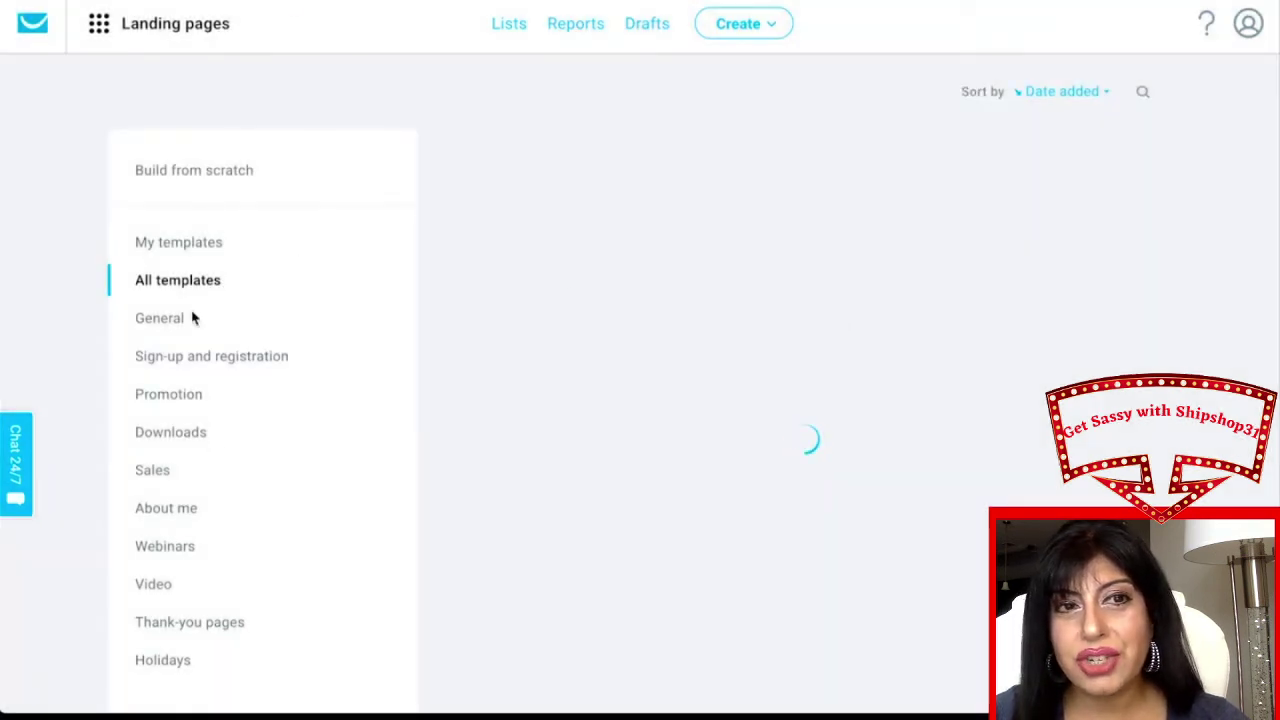
pyautogui.scroll(-3, 193, 318)
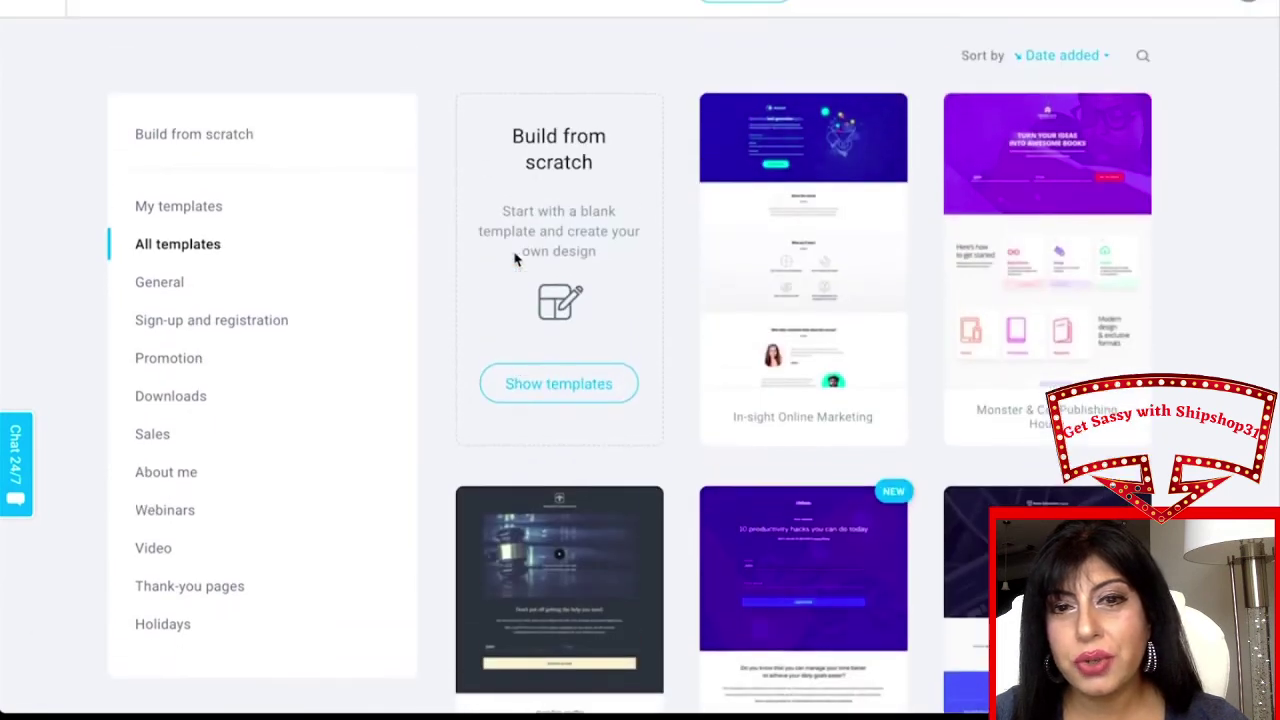
pyautogui.scroll(1, 515, 258)
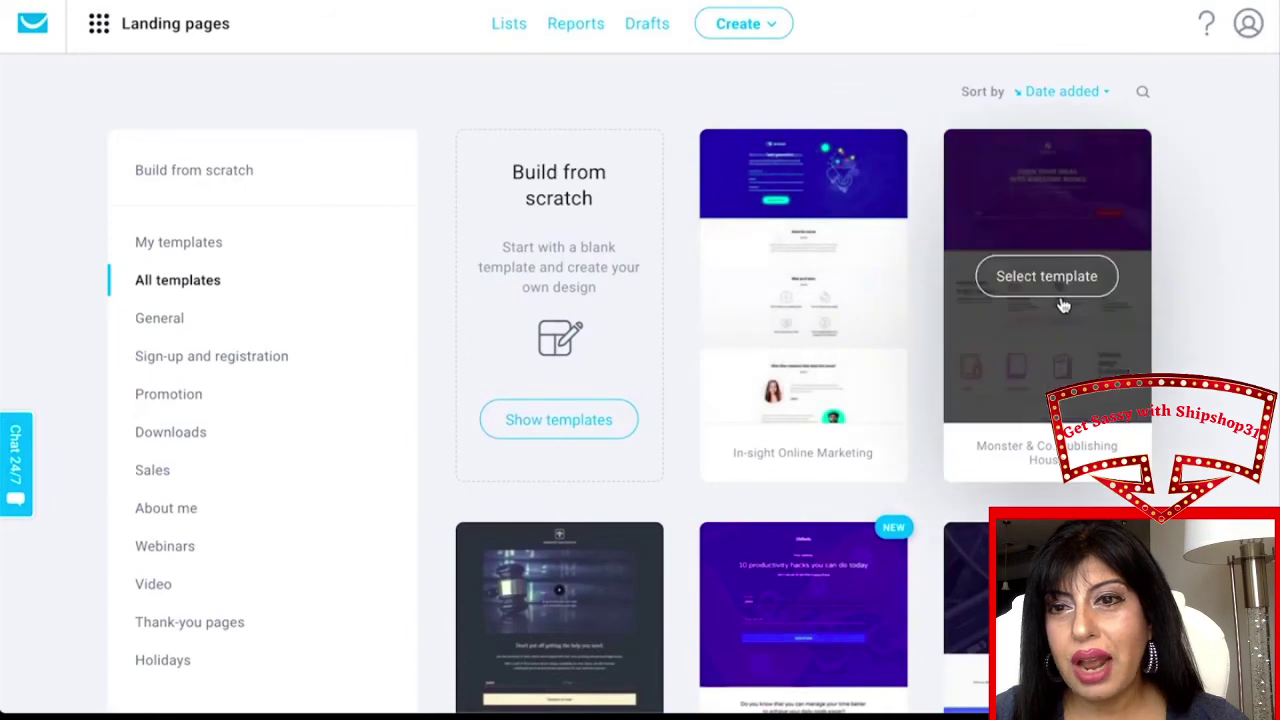
pyautogui.click(1058, 288)
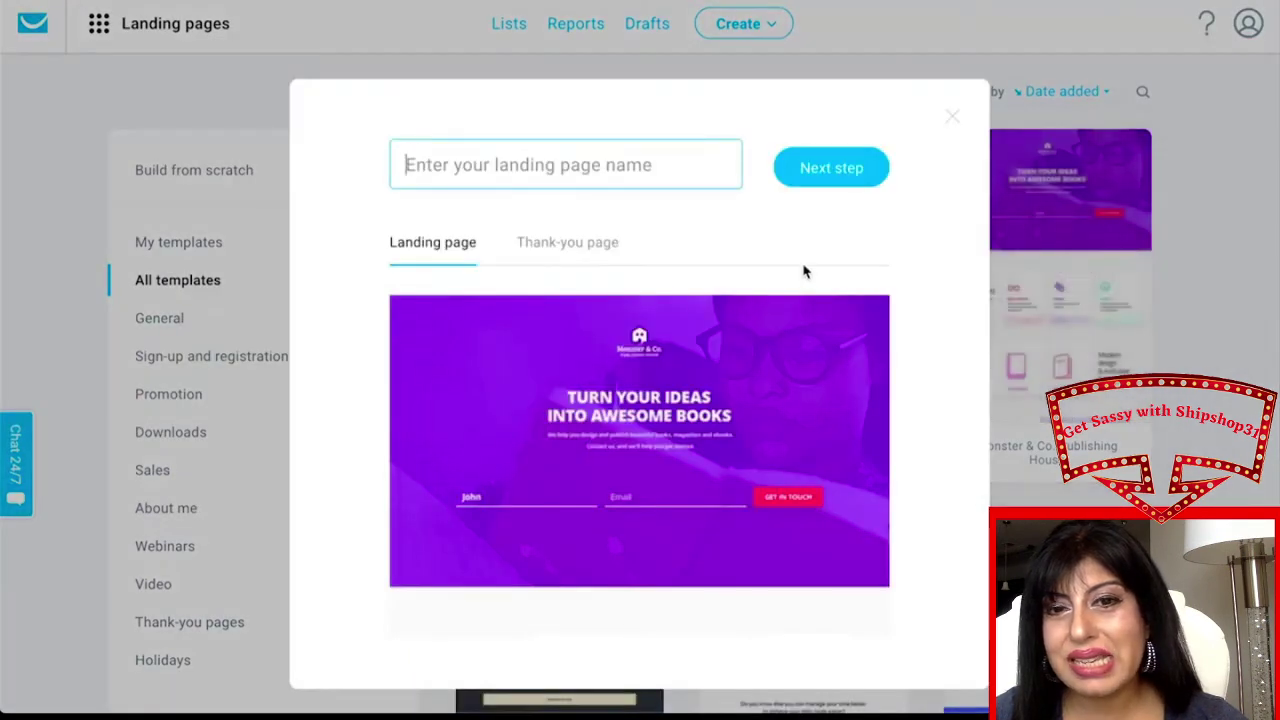
pyautogui.write('Sign up page')
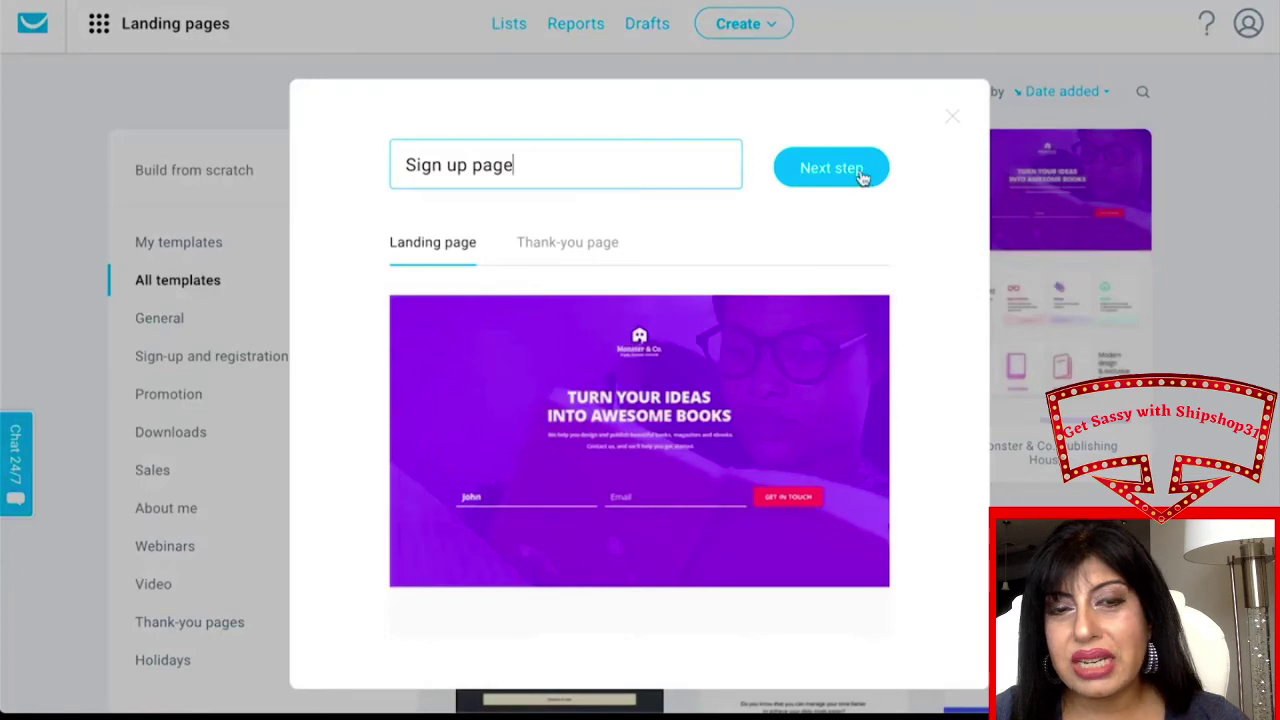
pyautogui.click(862, 172)
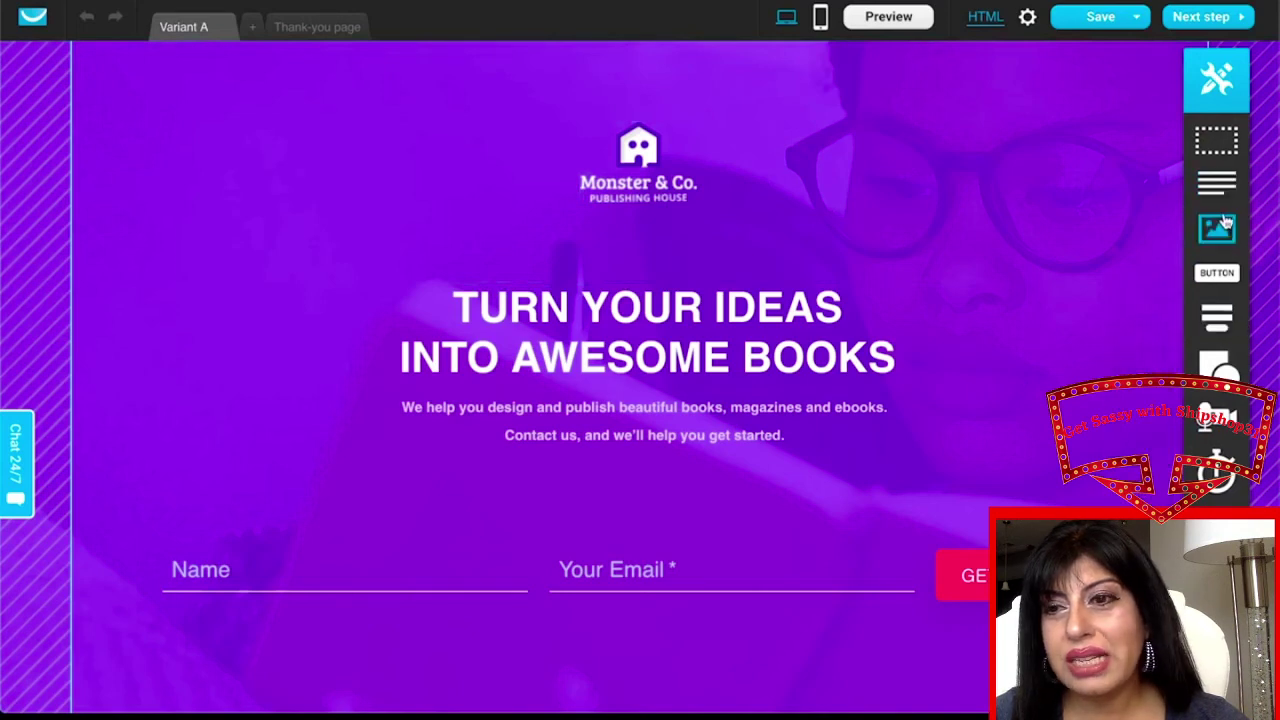
# Examine the landing page's heading, intro text and webform, and look over the sections below them.
pyautogui.scroll(-3, 662, 287)
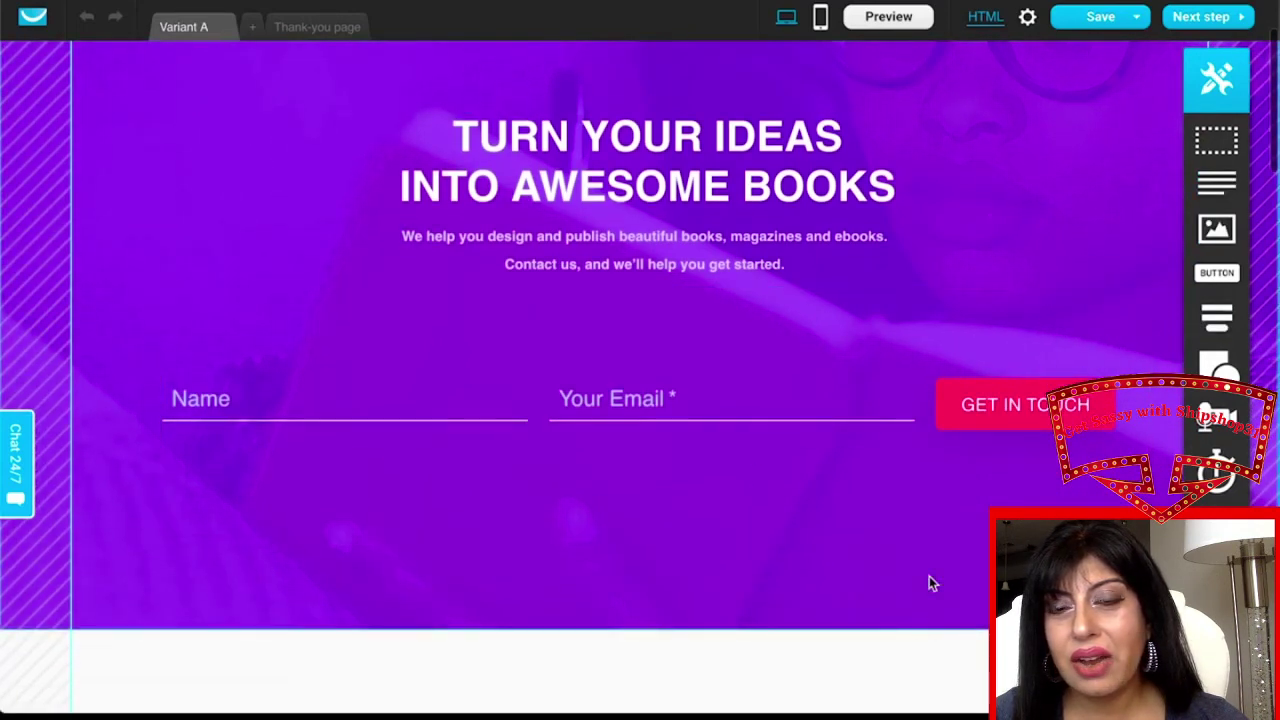
pyautogui.click(790, 140)
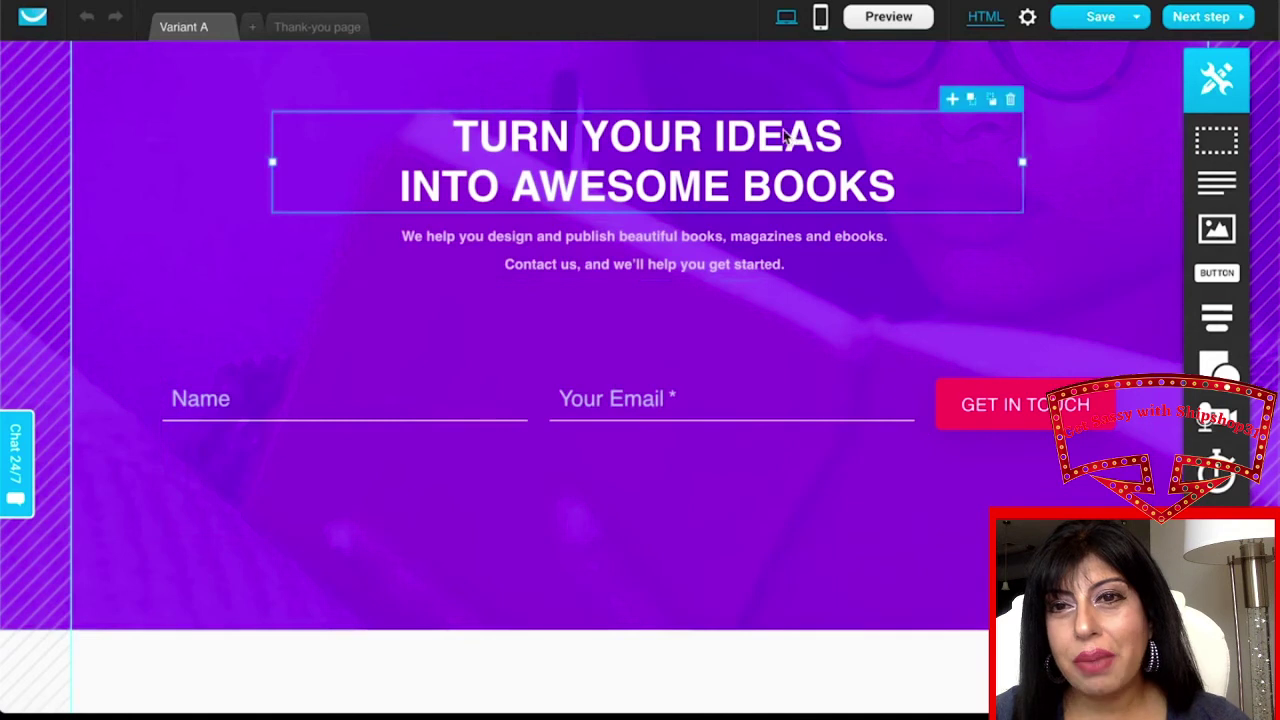
pyautogui.click(713, 240)
pyautogui.doubleClick(708, 242)
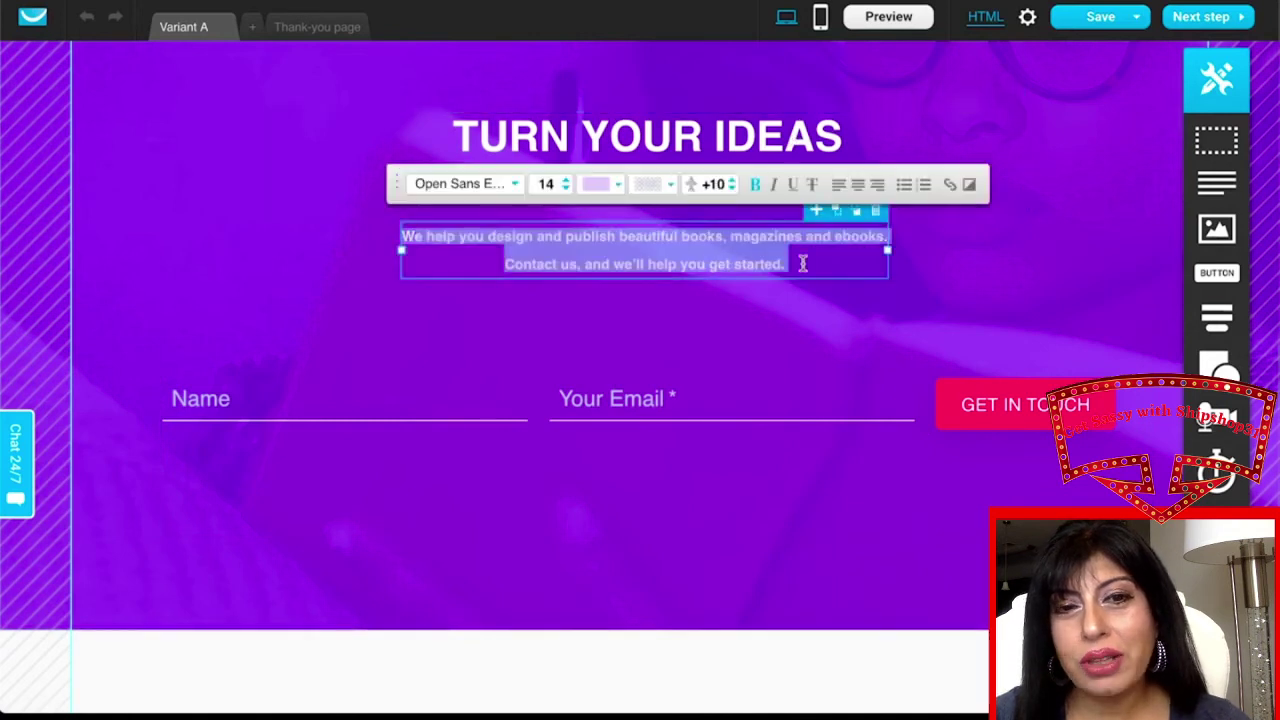
pyautogui.click(760, 375)
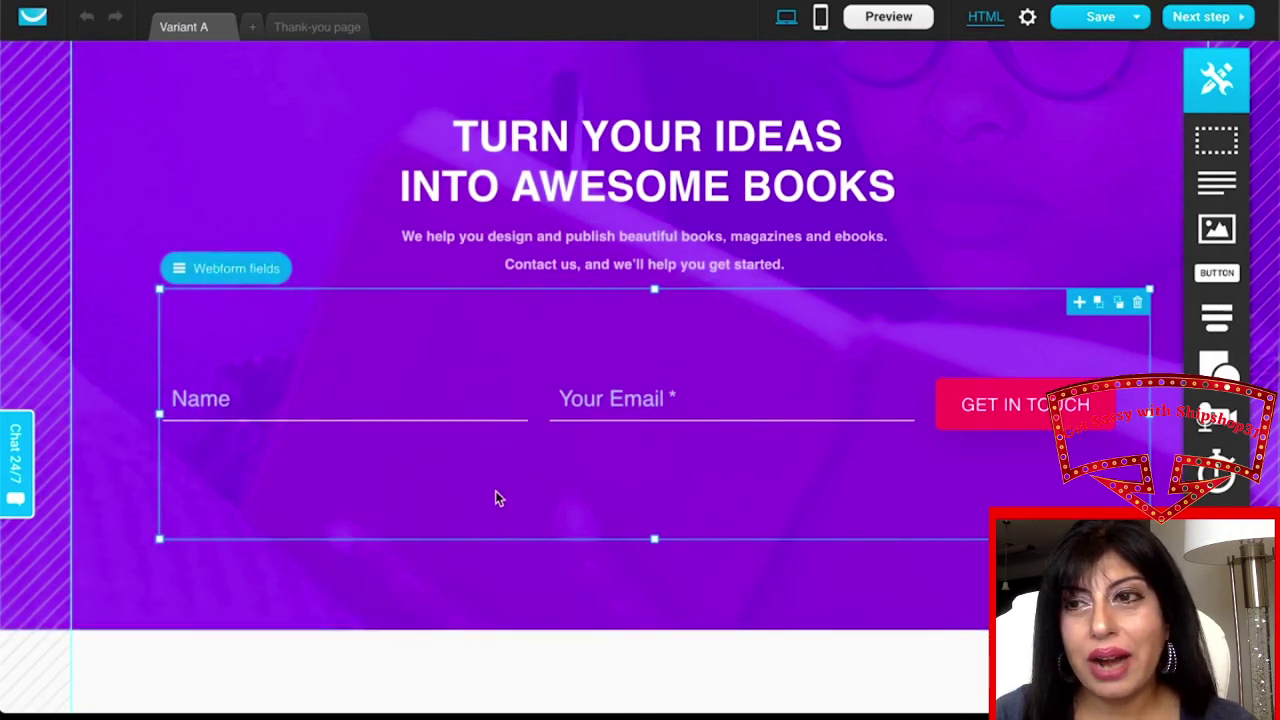
pyautogui.scroll(-10, 493, 514)
pyautogui.scroll(-6, 493, 514)
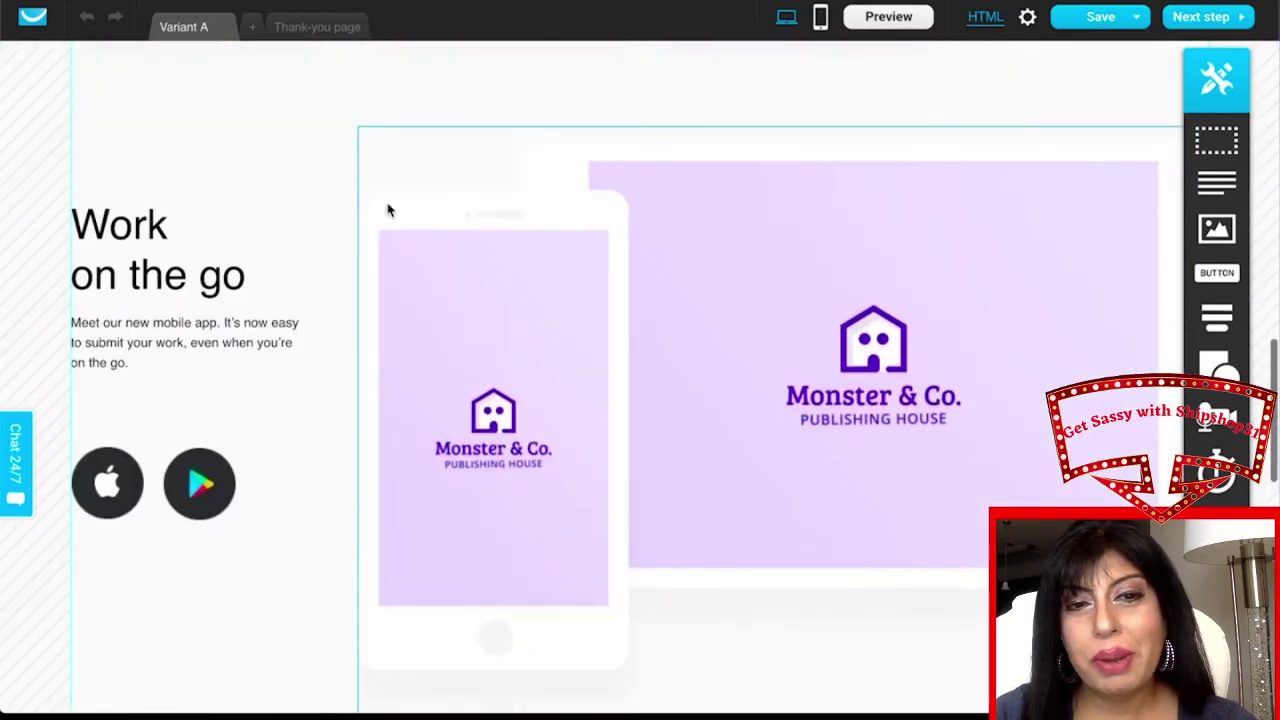
# View the design and text of the landing page's thank-you page.
pyautogui.click(343, 36)
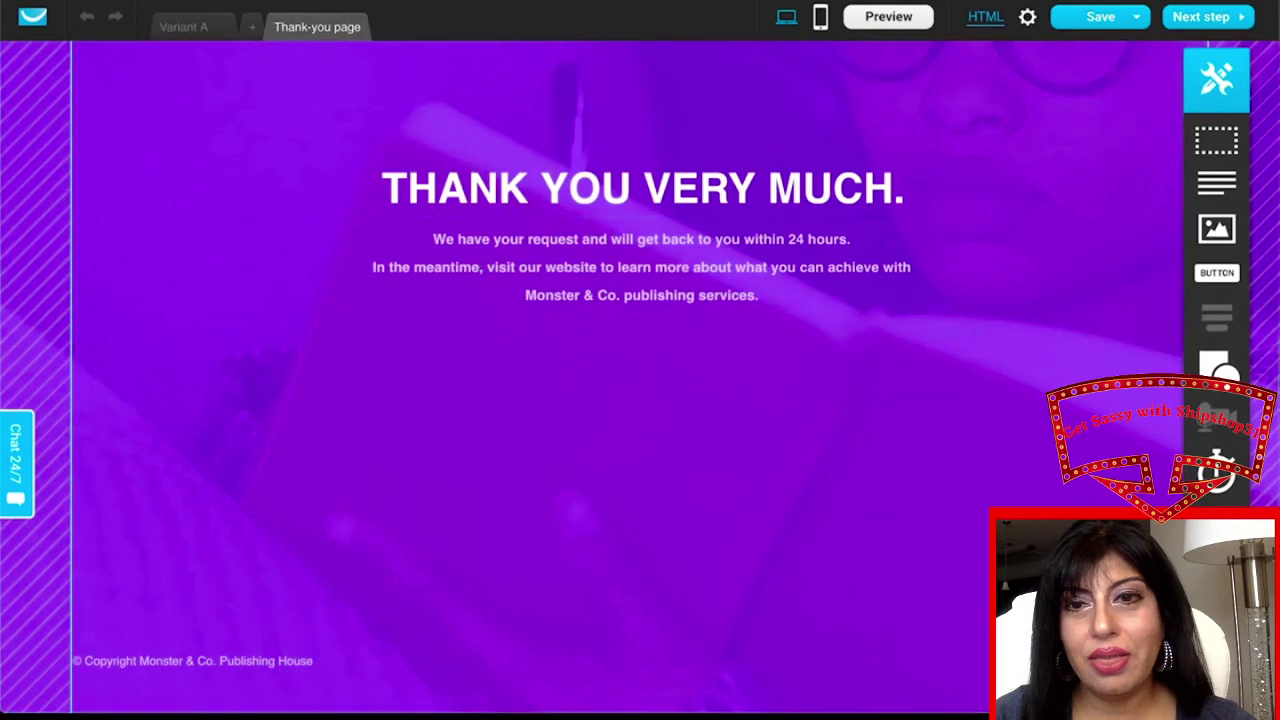
pyautogui.scroll(3, 774, 169)
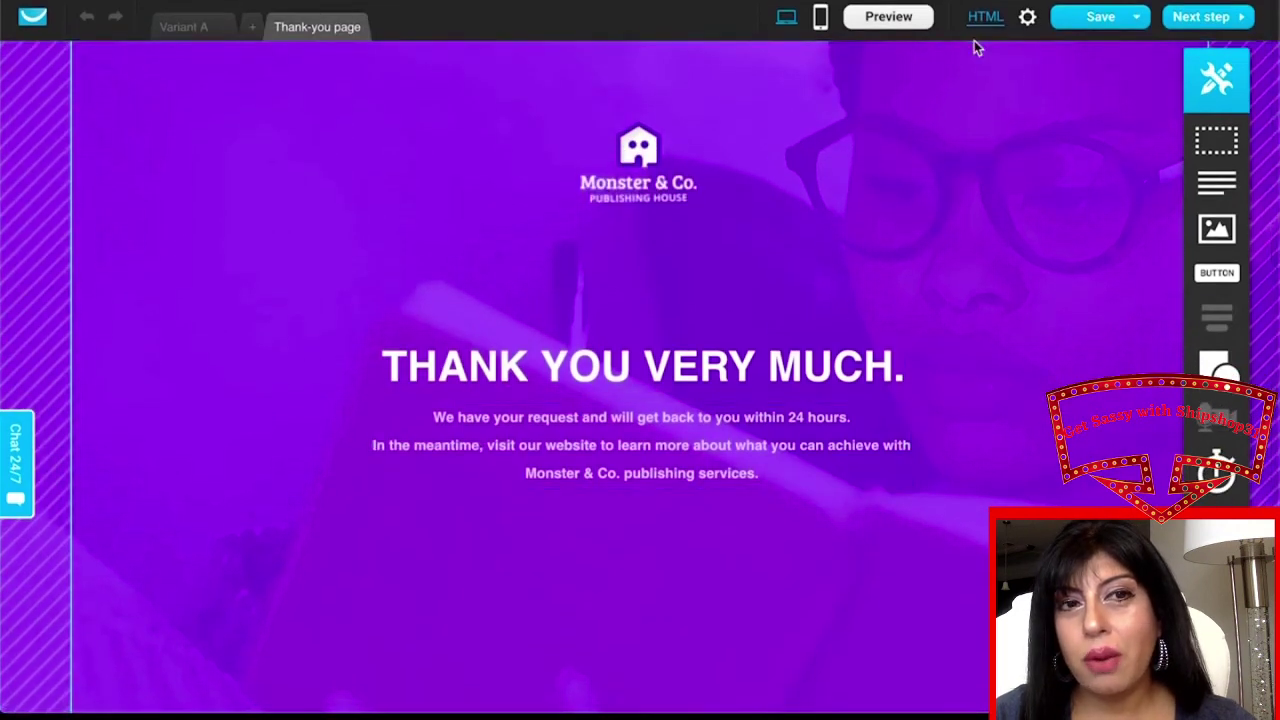
pyautogui.scroll(-3, 780, 306)
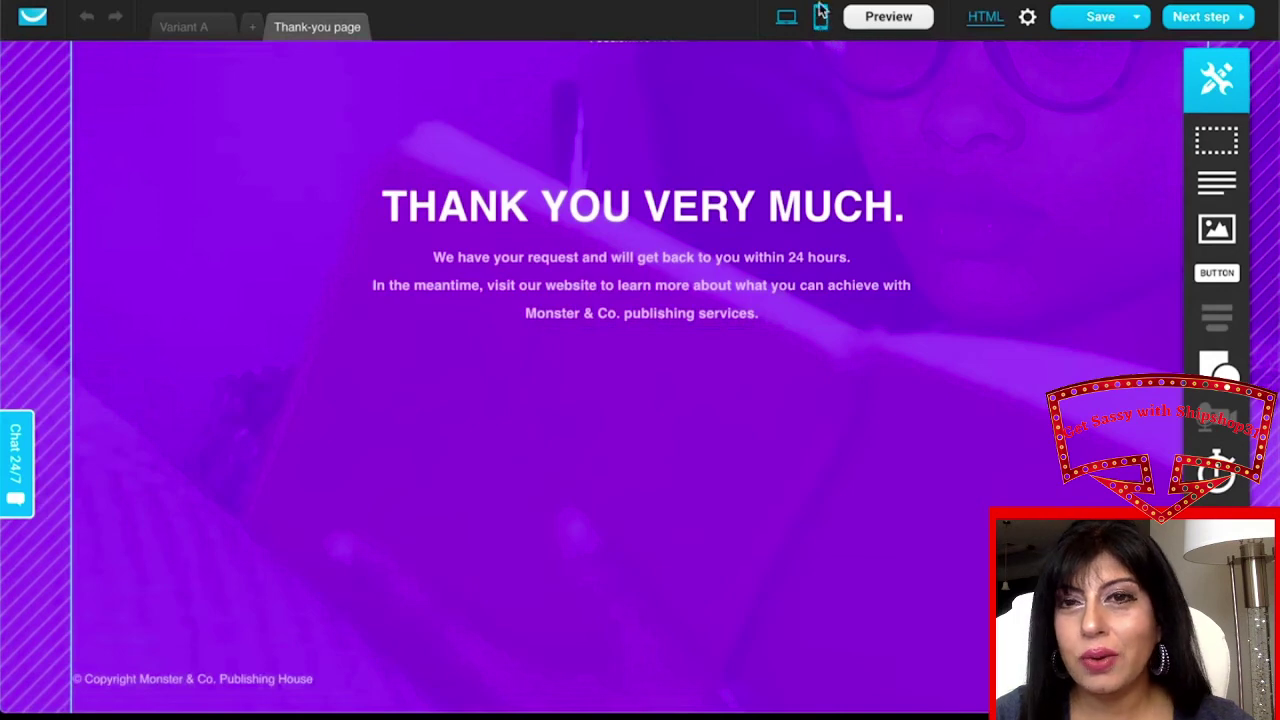
pyautogui.scroll(3, 808, 146)
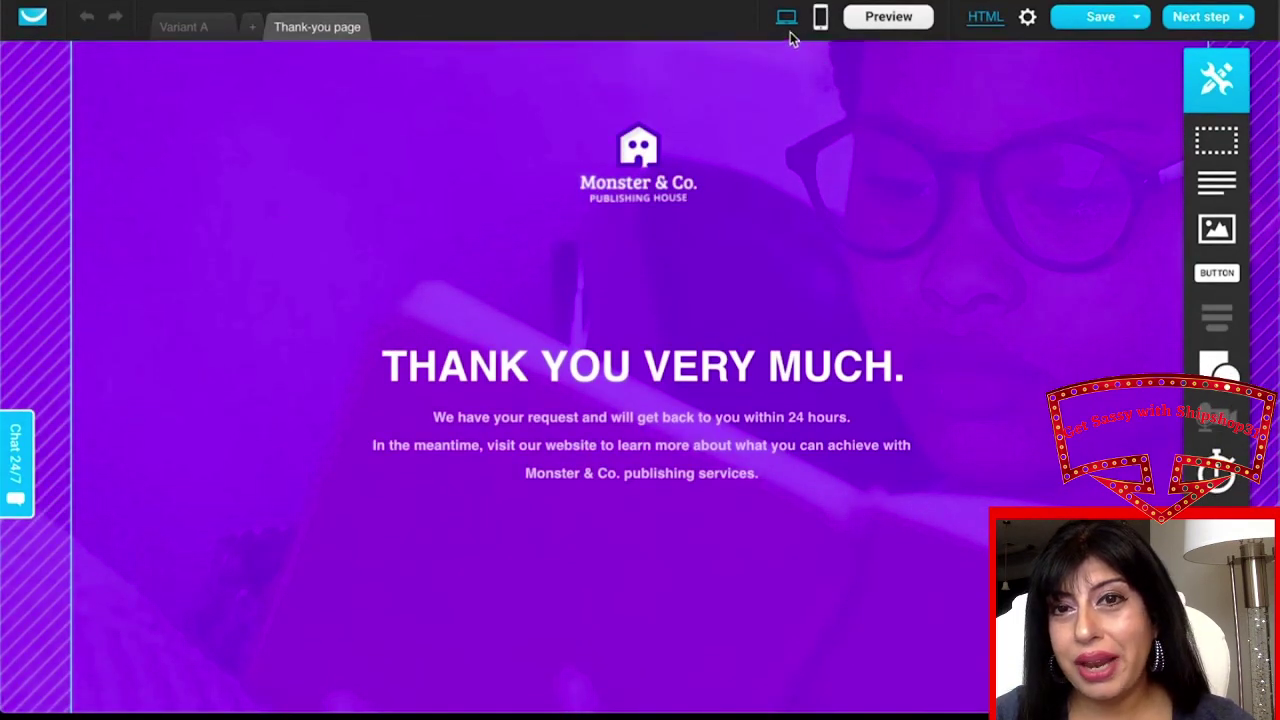
# Return to Variant A and look through its sections down to the closing sign-up form.
pyautogui.click(185, 27)
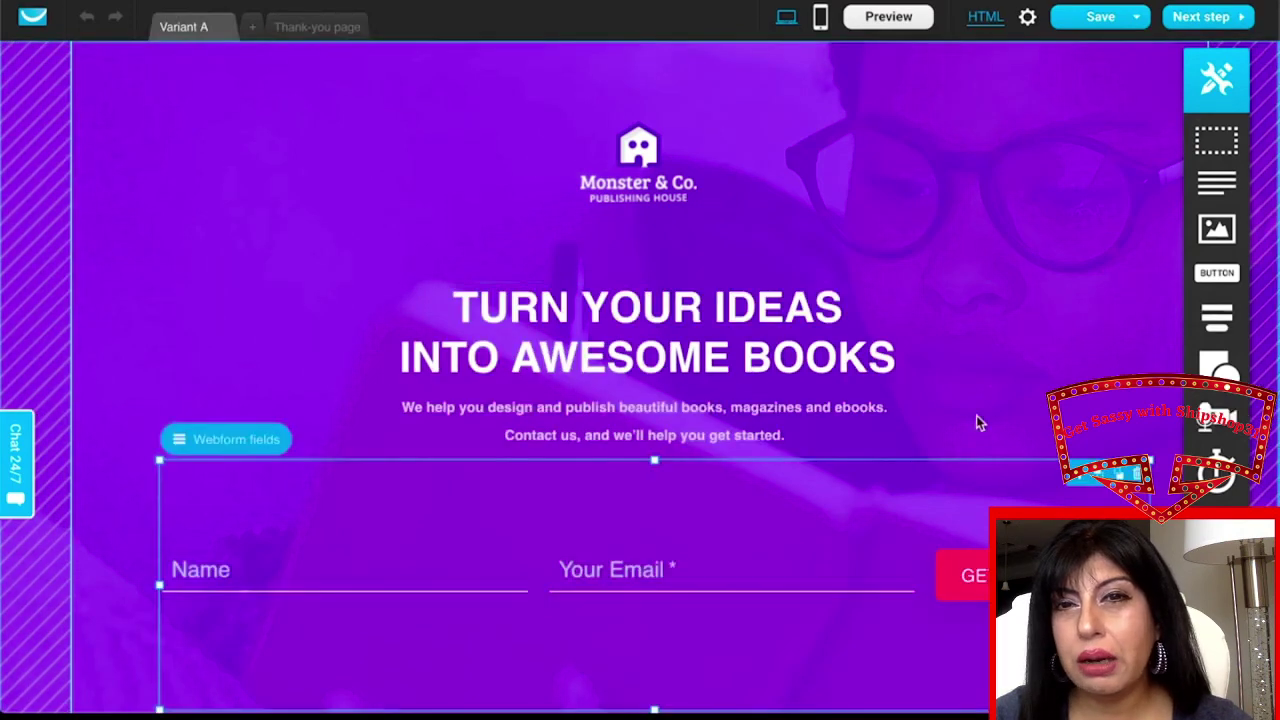
pyautogui.scroll(-3, 785, 322)
pyautogui.scroll(-8, 806, 120)
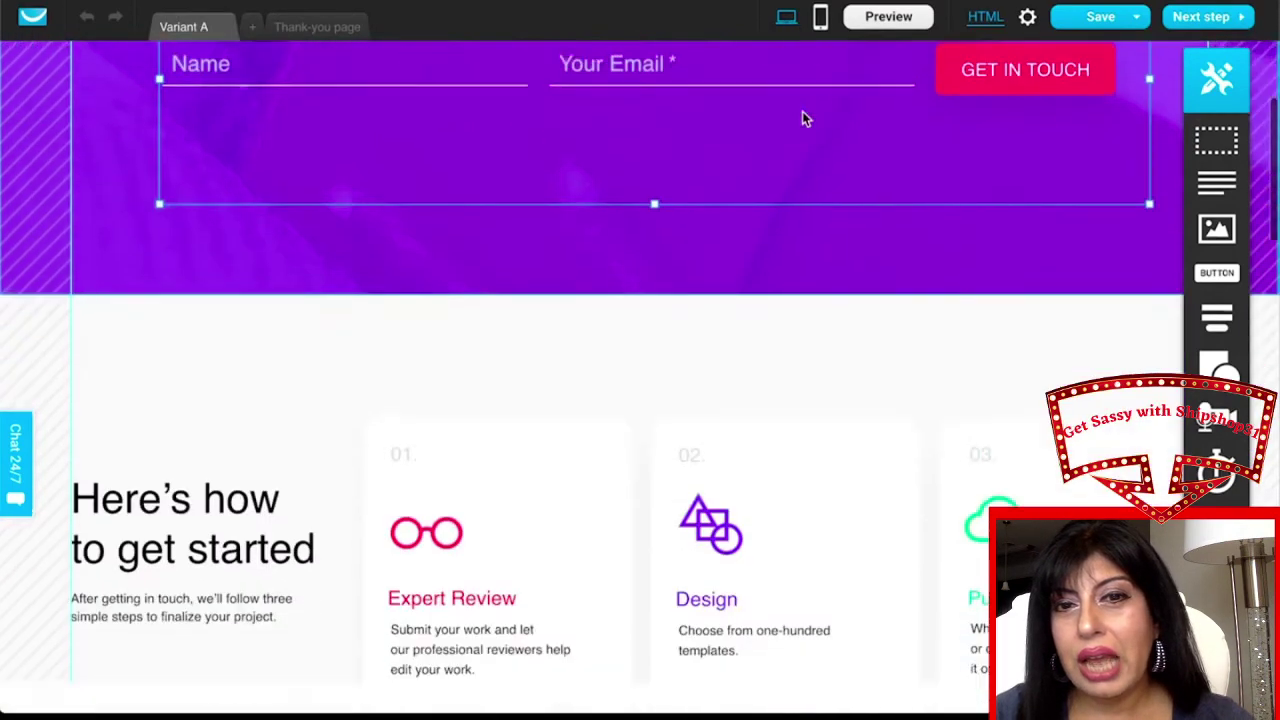
pyautogui.scroll(-12, 788, 306)
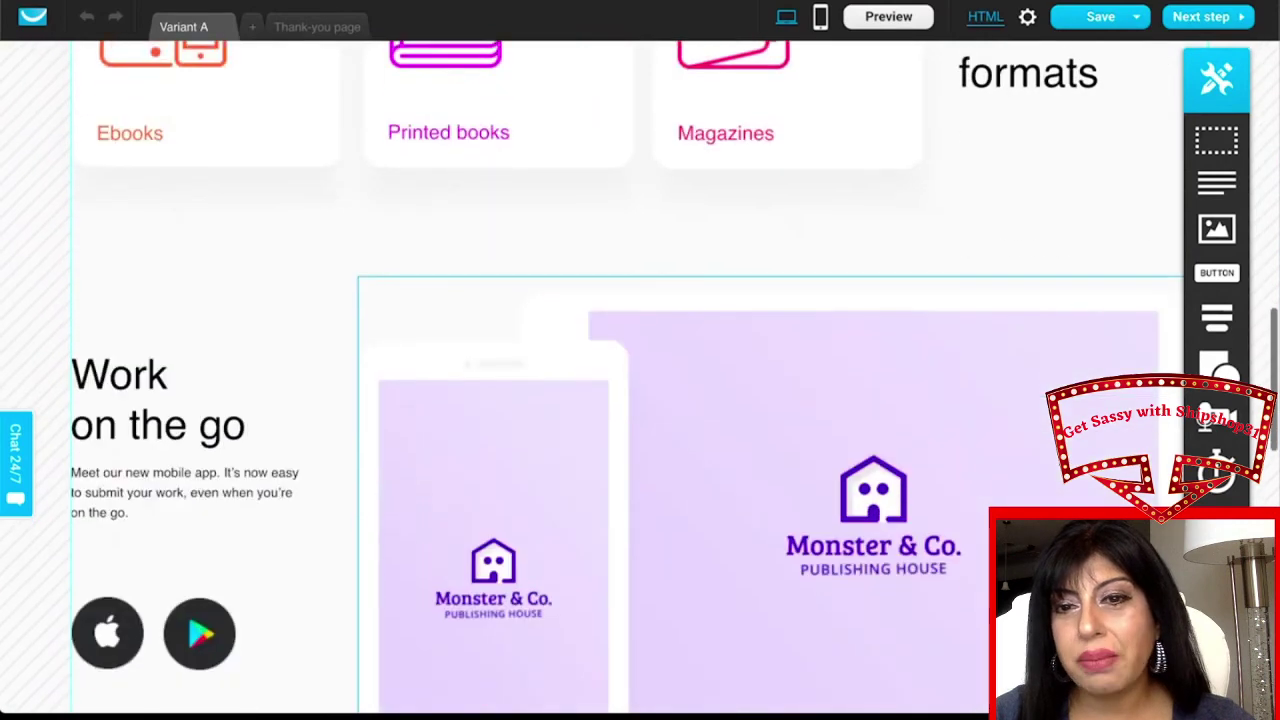
pyautogui.scroll(-5, 640, 377)
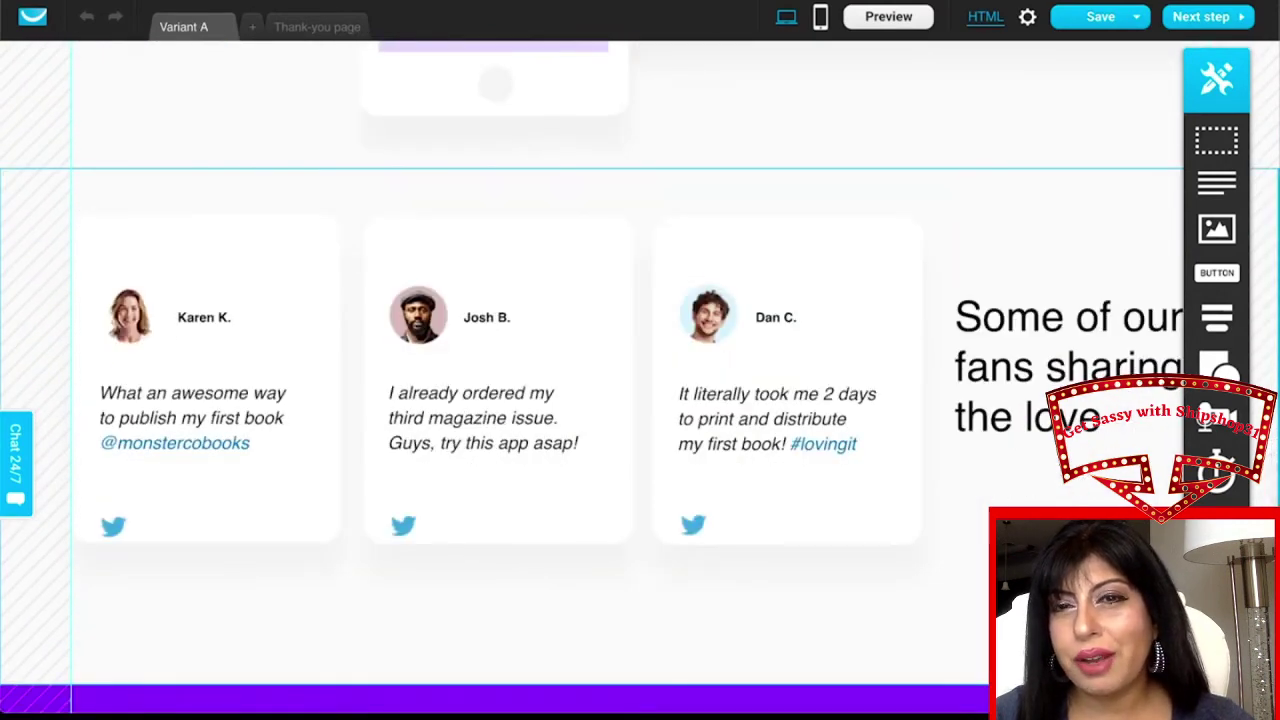
pyautogui.scroll(-6, 640, 400)
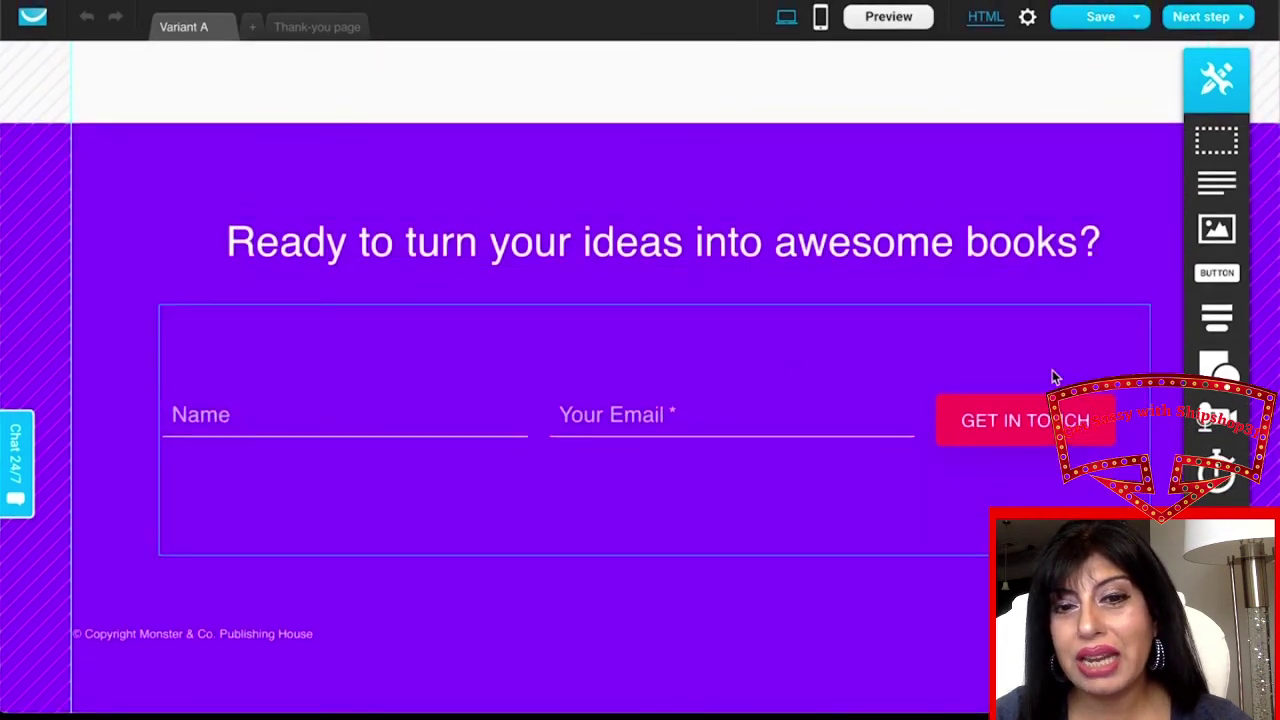
pyautogui.scroll(1, 1054, 377)
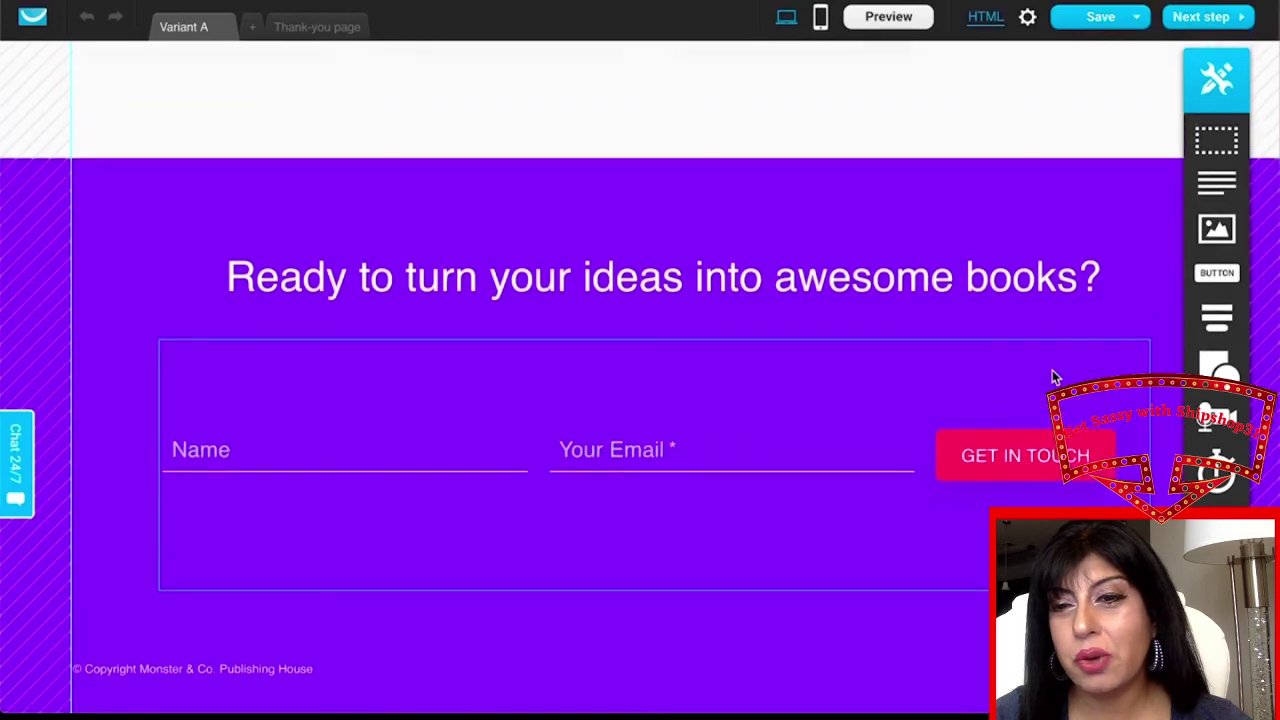
pyautogui.click(1230, 22)
pyautogui.click(656, 398)
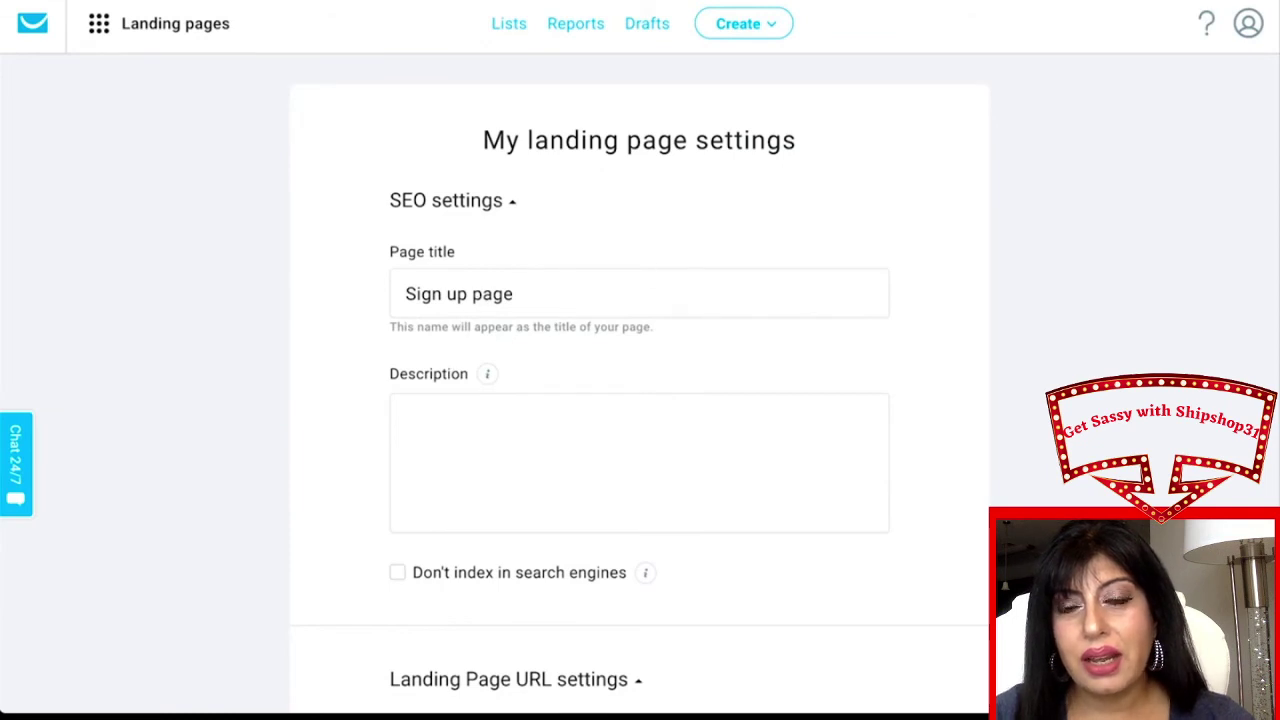
pyautogui.scroll(-4, 893, 332)
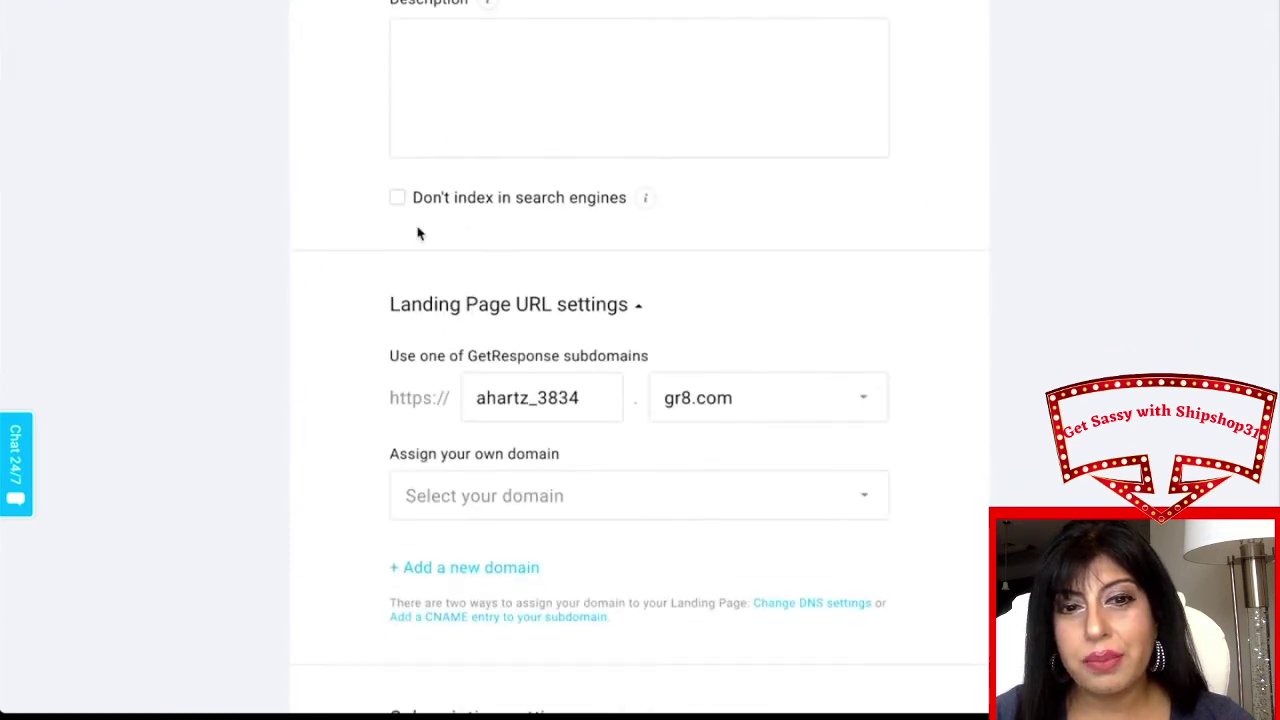
pyautogui.scroll(-2, 531, 338)
pyautogui.click(583, 298)
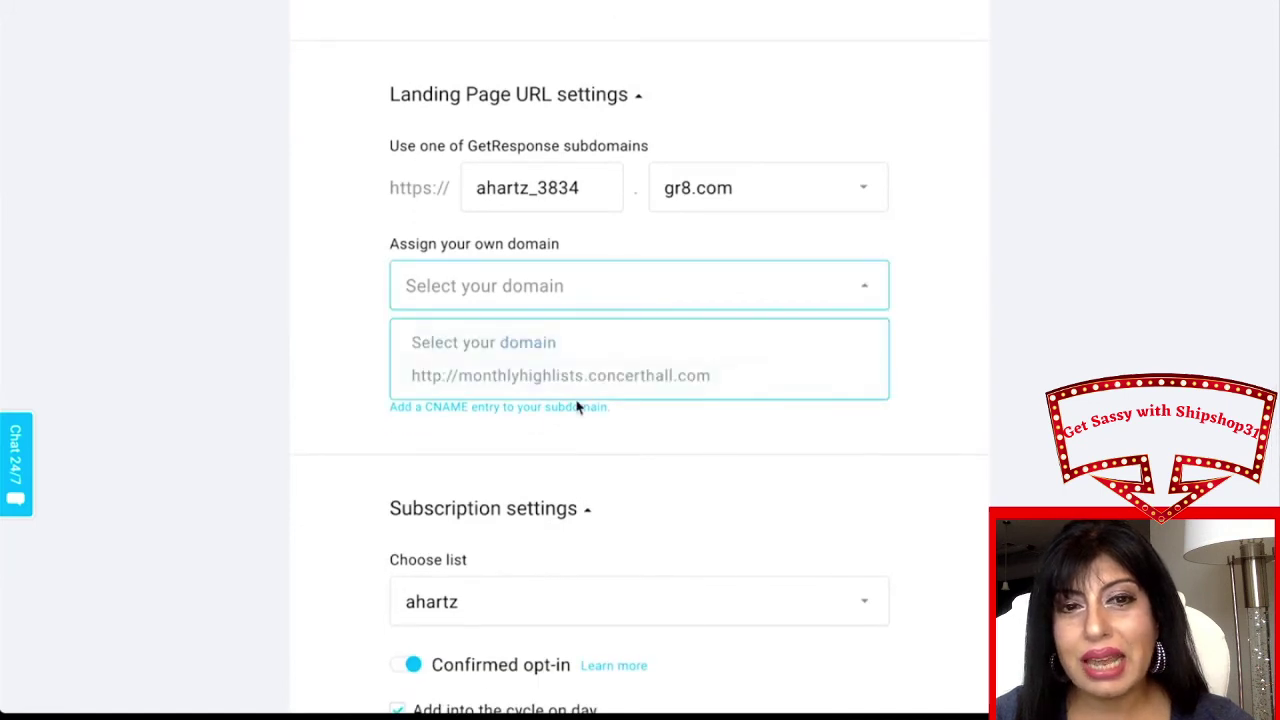
pyautogui.click(512, 376)
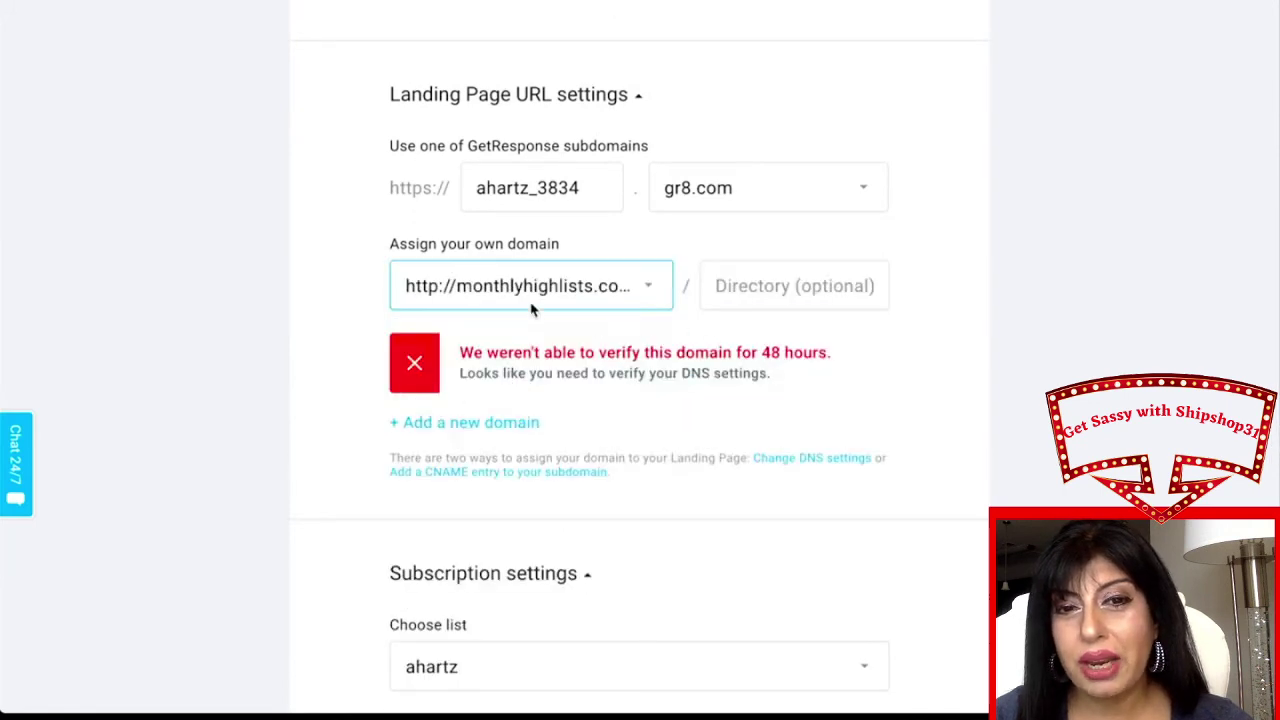
pyautogui.click(463, 290)
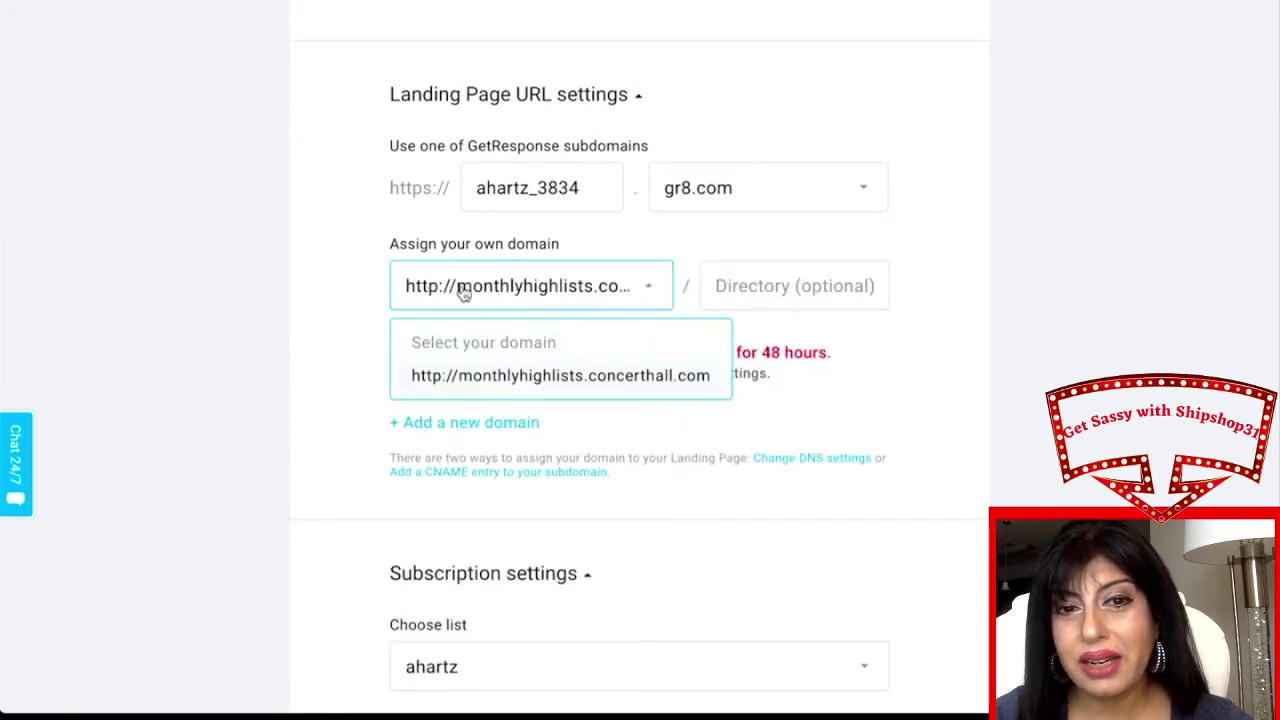
pyautogui.click(795, 288)
pyautogui.scroll(1, 795, 287)
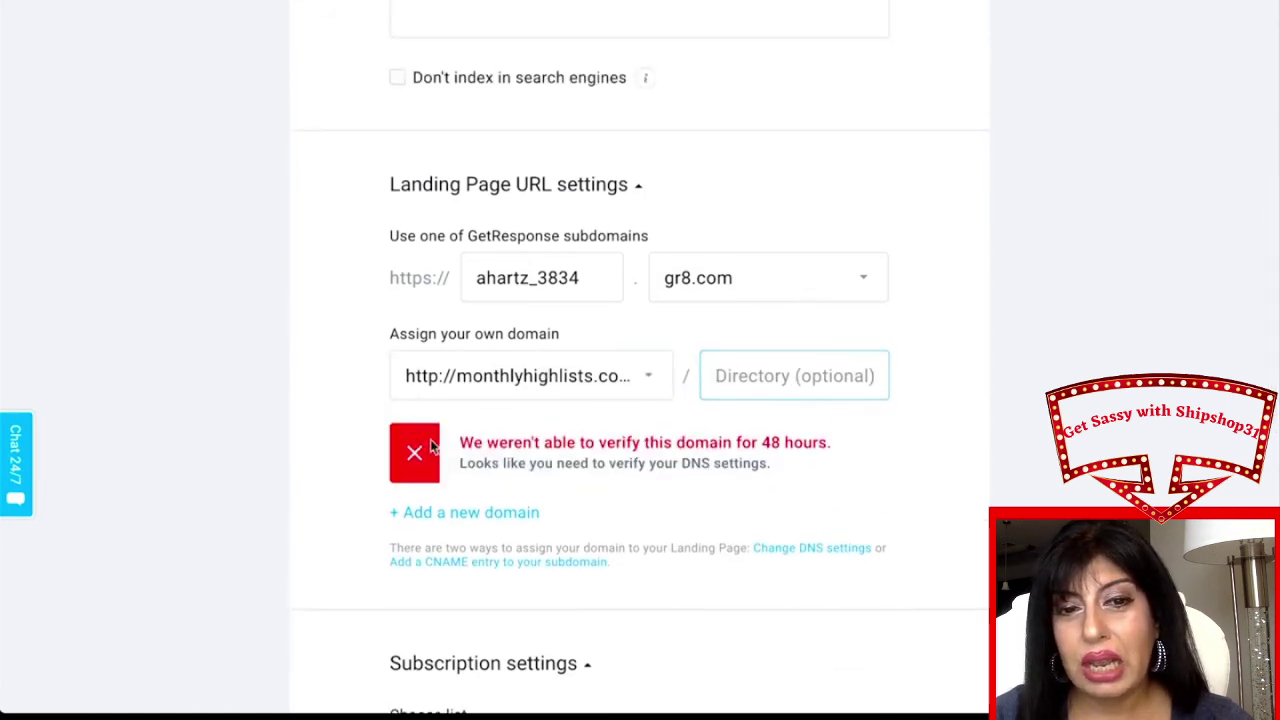
pyautogui.click(678, 333)
pyautogui.scroll(1, 543, 297)
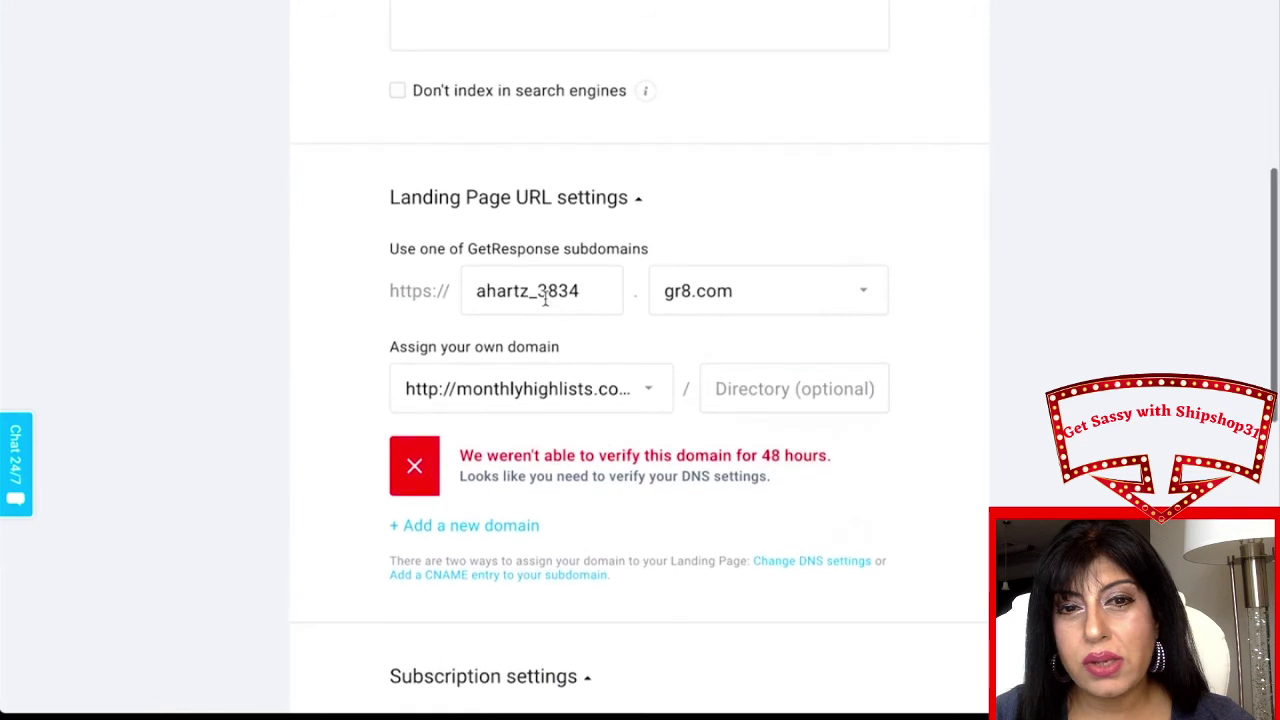
# Check the available GetResponse domains, keep gr8.com, and set the landing page's subdomain to freeebooksignups.
pyautogui.click(697, 303)
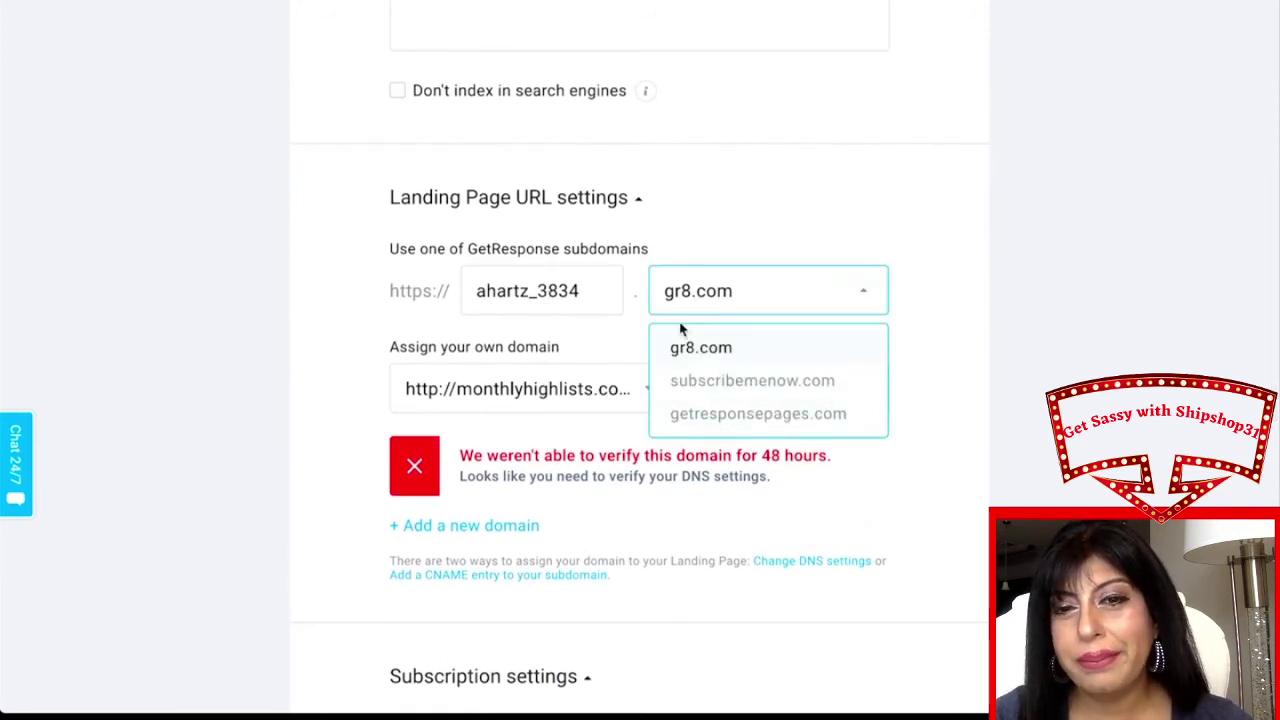
pyautogui.click(489, 290)
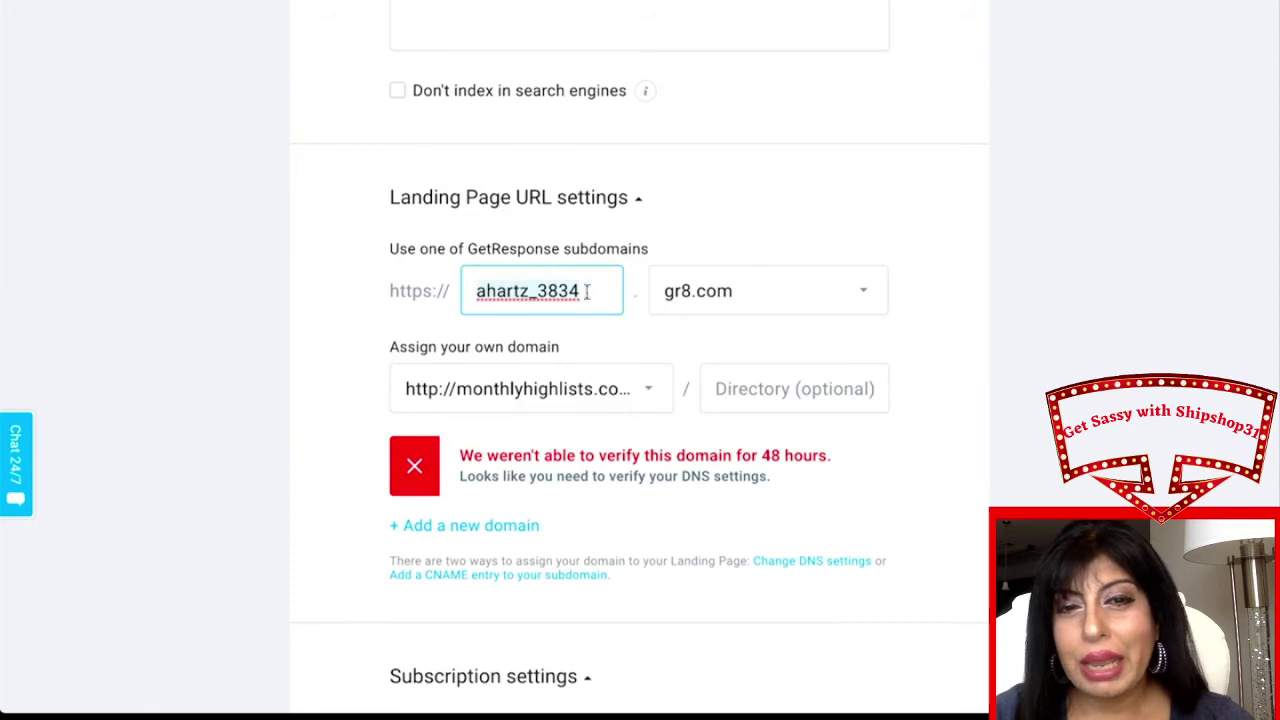
pyautogui.hotkey('ctrl', 'a')
pyautogui.write('fre')
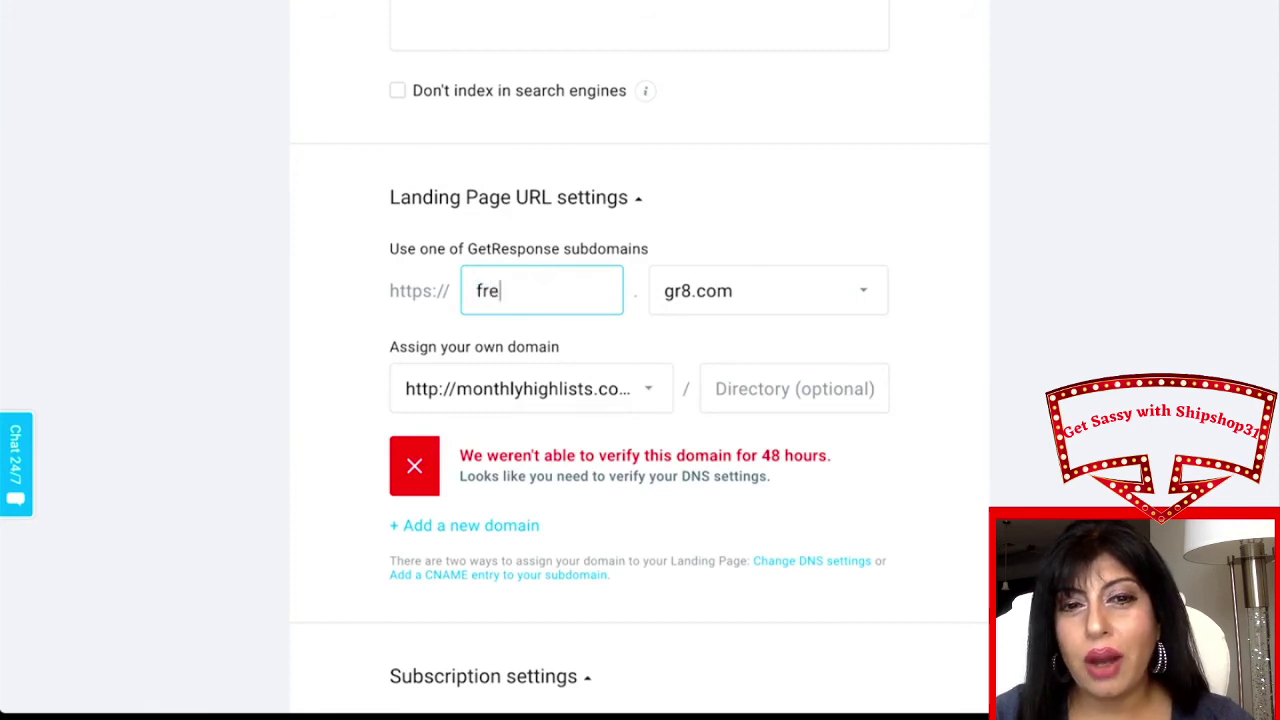
pyautogui.write('eebooksignups')
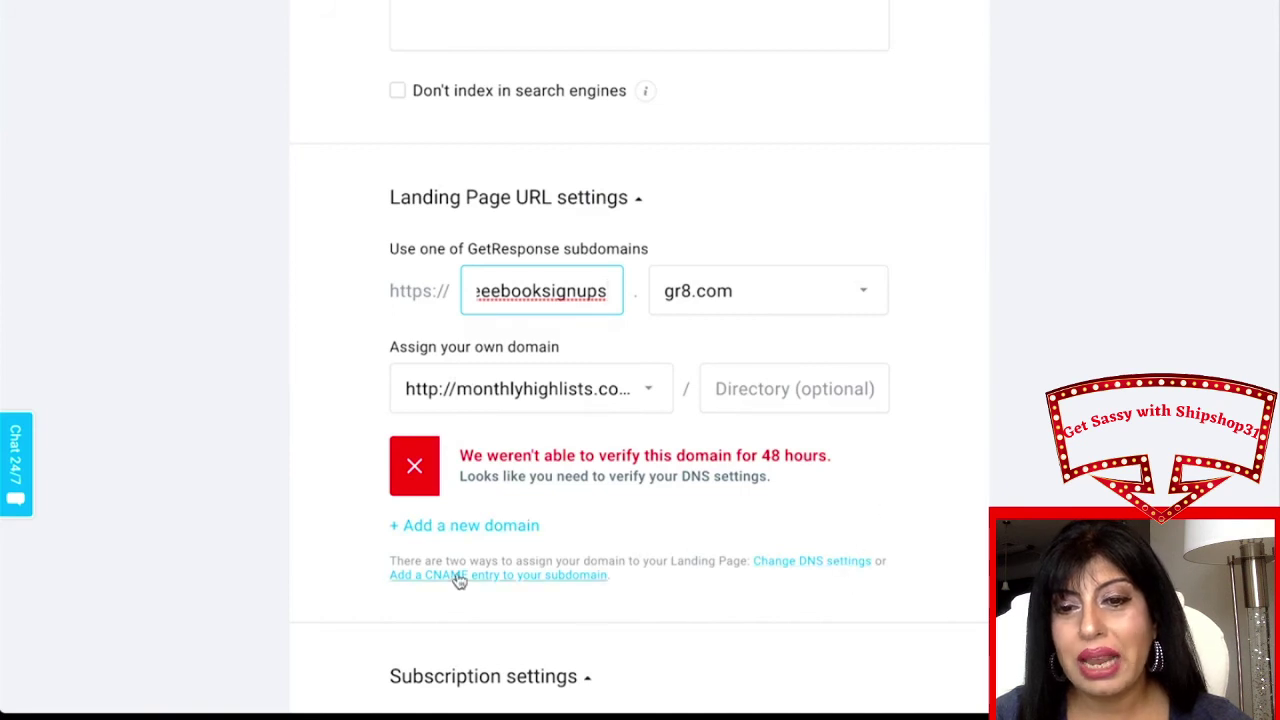
# Leave the landing page settings, go to Forms and surveys, and look over the list of existing signup forms.
pyautogui.scroll(10, 686, 543)
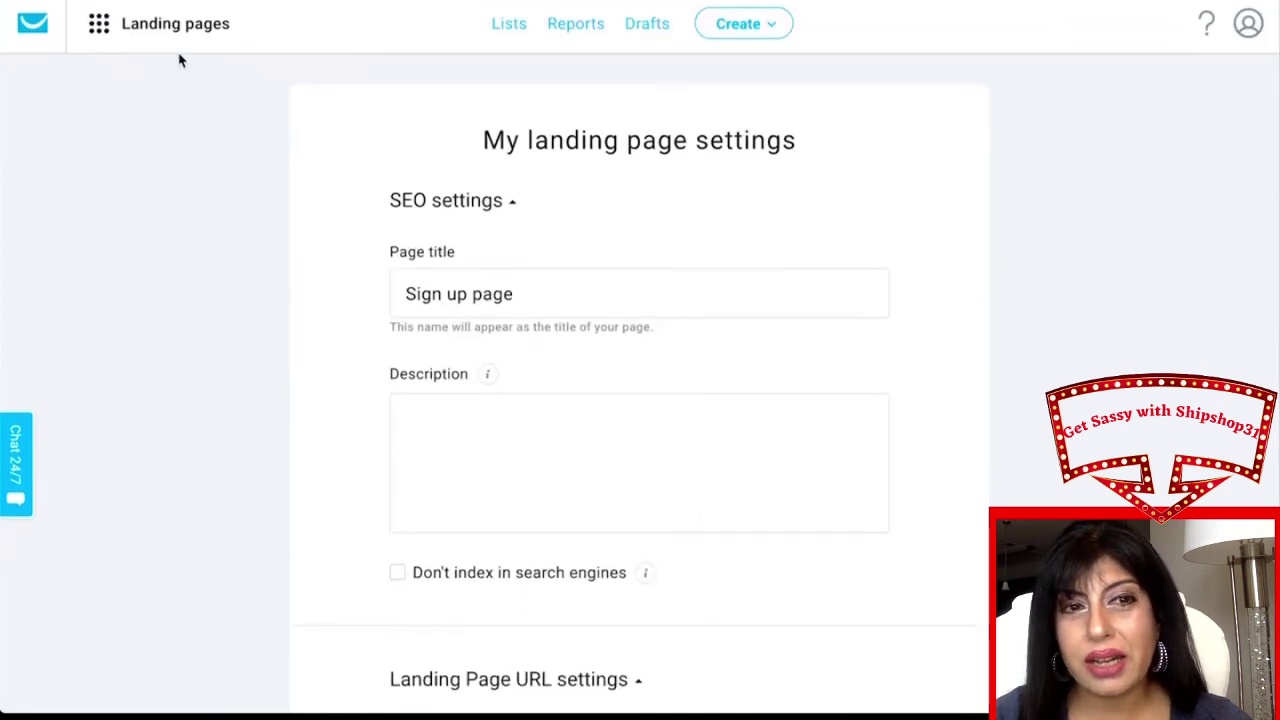
pyautogui.click(180, 43)
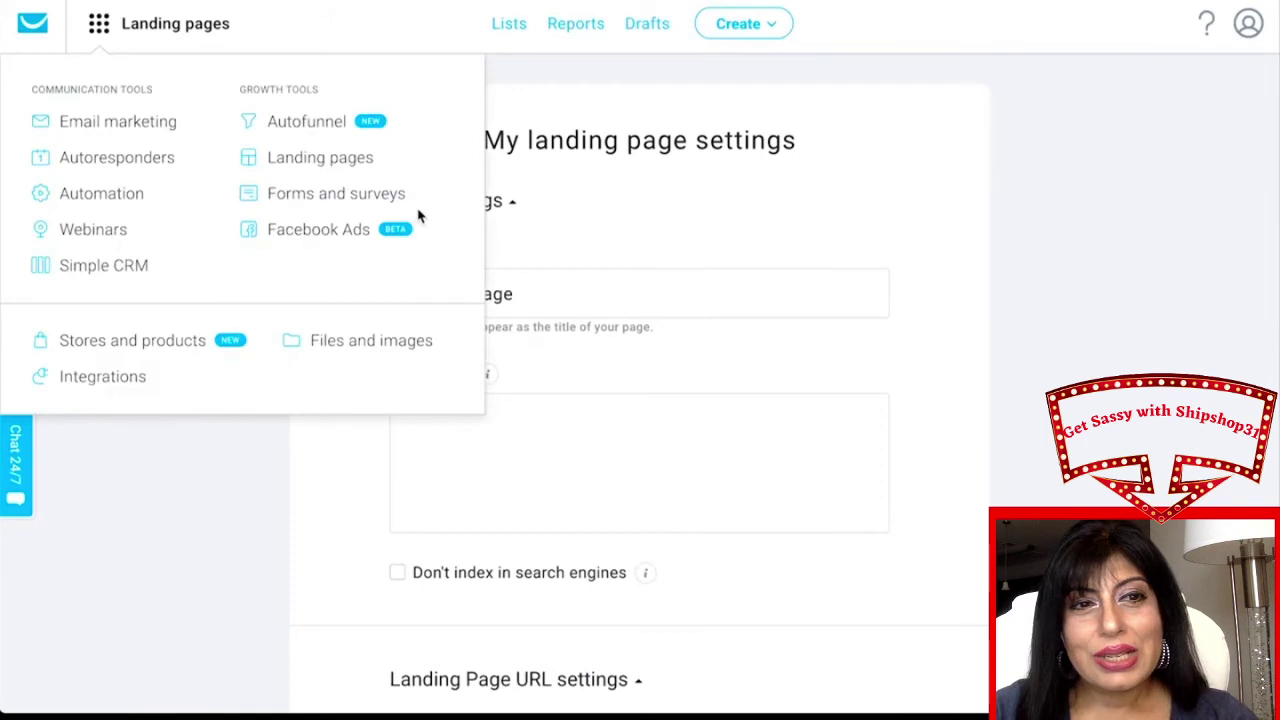
pyautogui.click(358, 200)
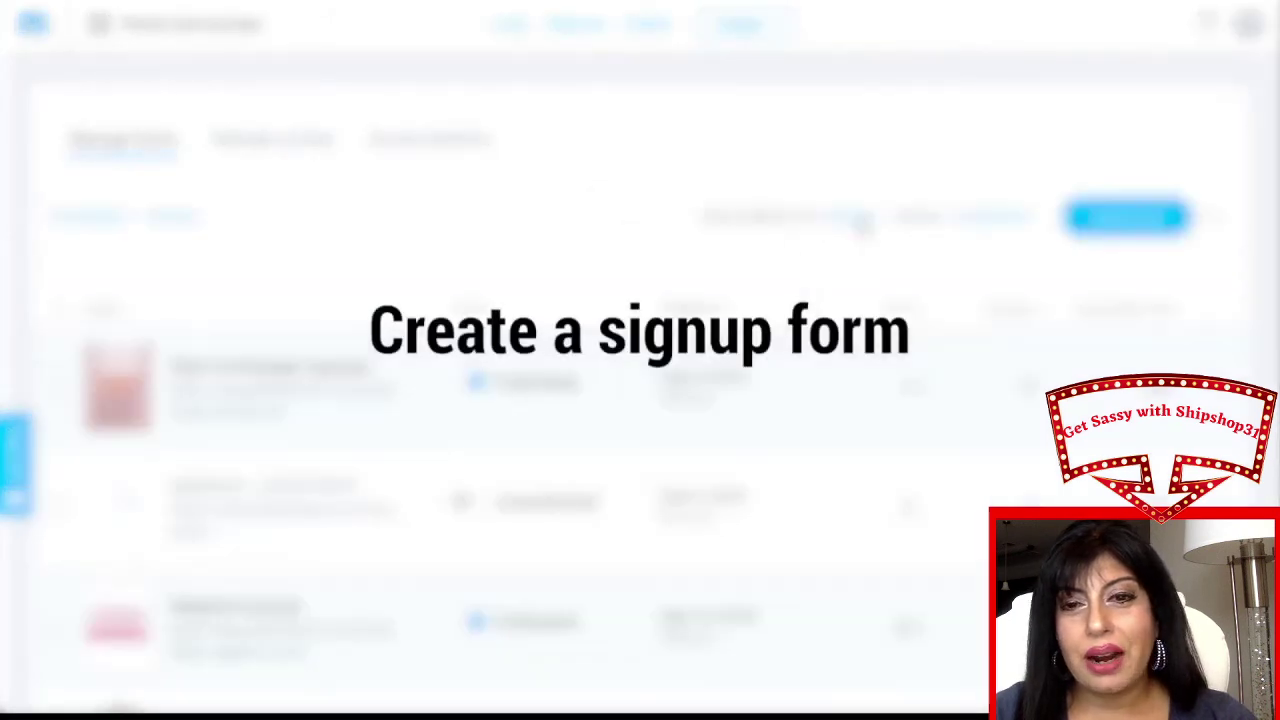
pyautogui.scroll(-1, 846, 414)
pyautogui.scroll(1, 846, 414)
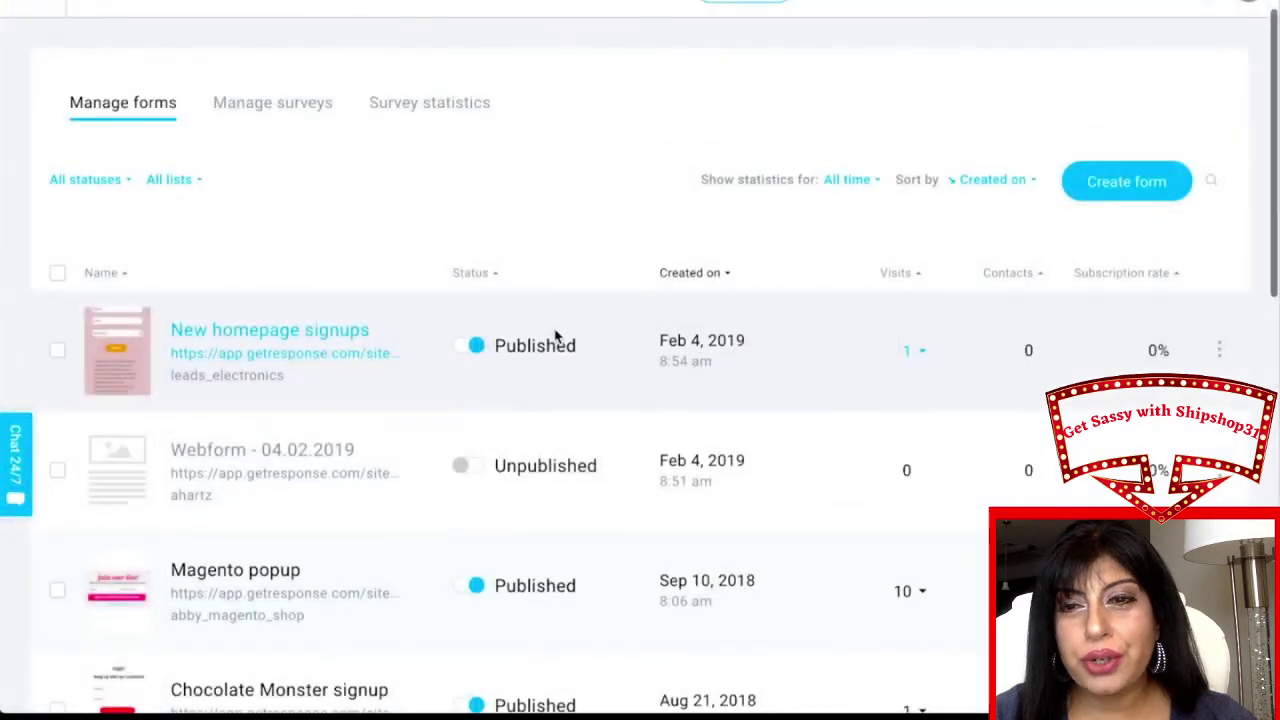
pyautogui.scroll(-1, 314, 334)
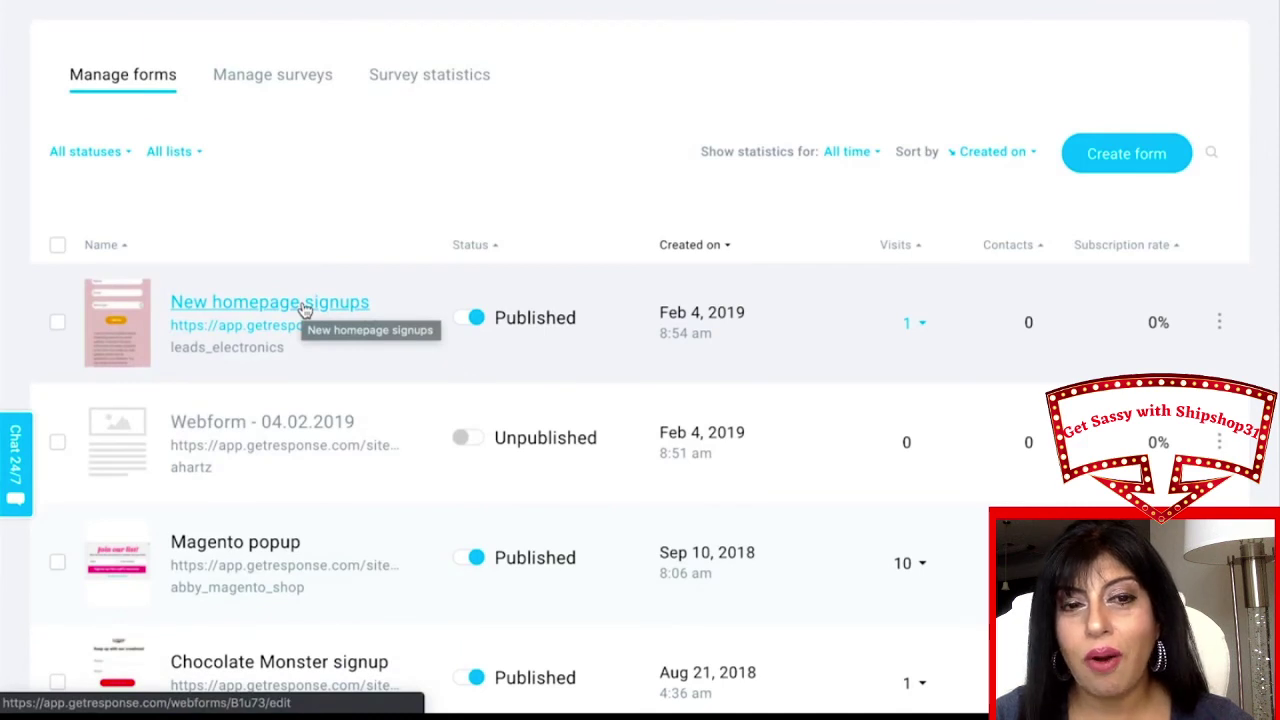
pyautogui.scroll(1, 634, 263)
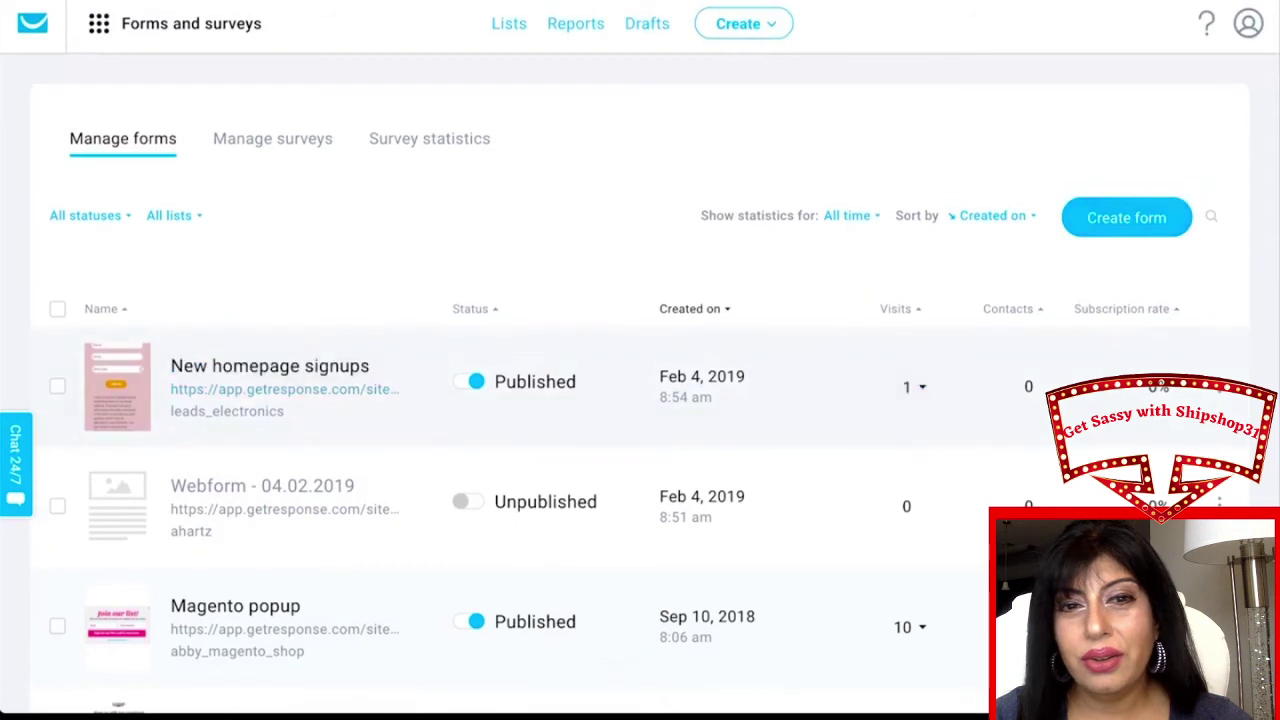
# Go to the Automation workflows and start creating a new workflow.
pyautogui.click(163, 28)
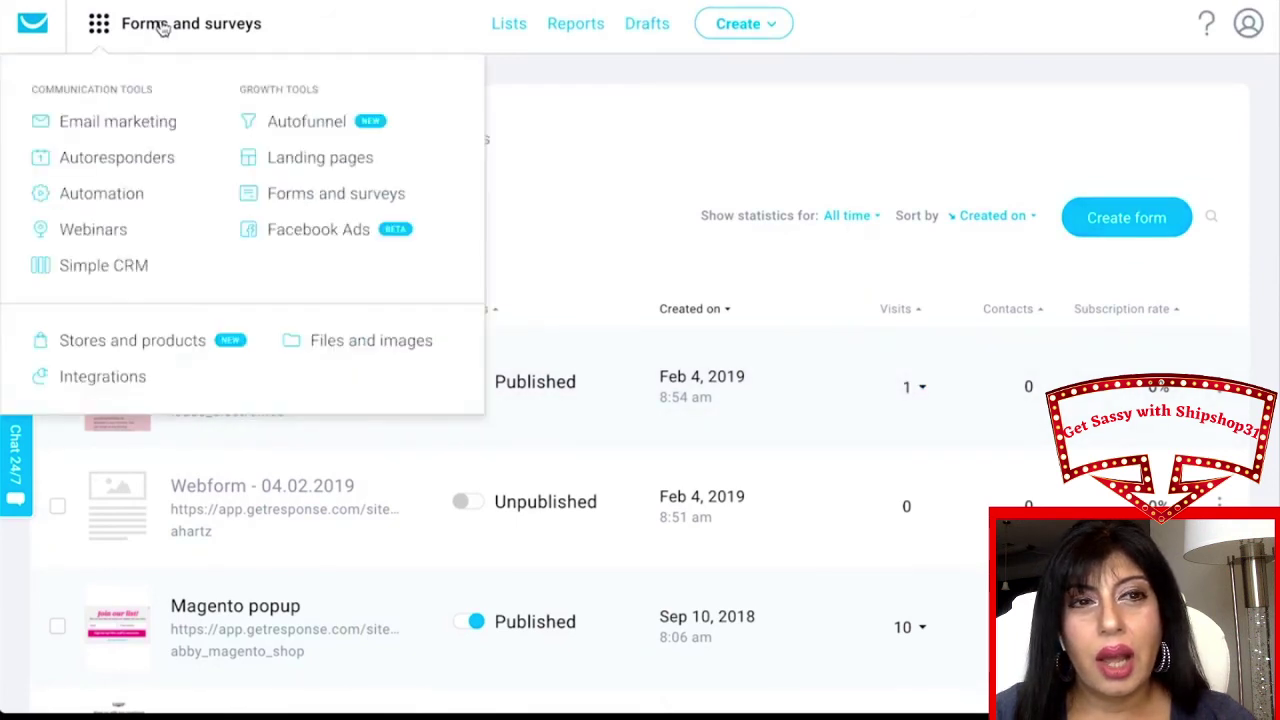
pyautogui.click(104, 194)
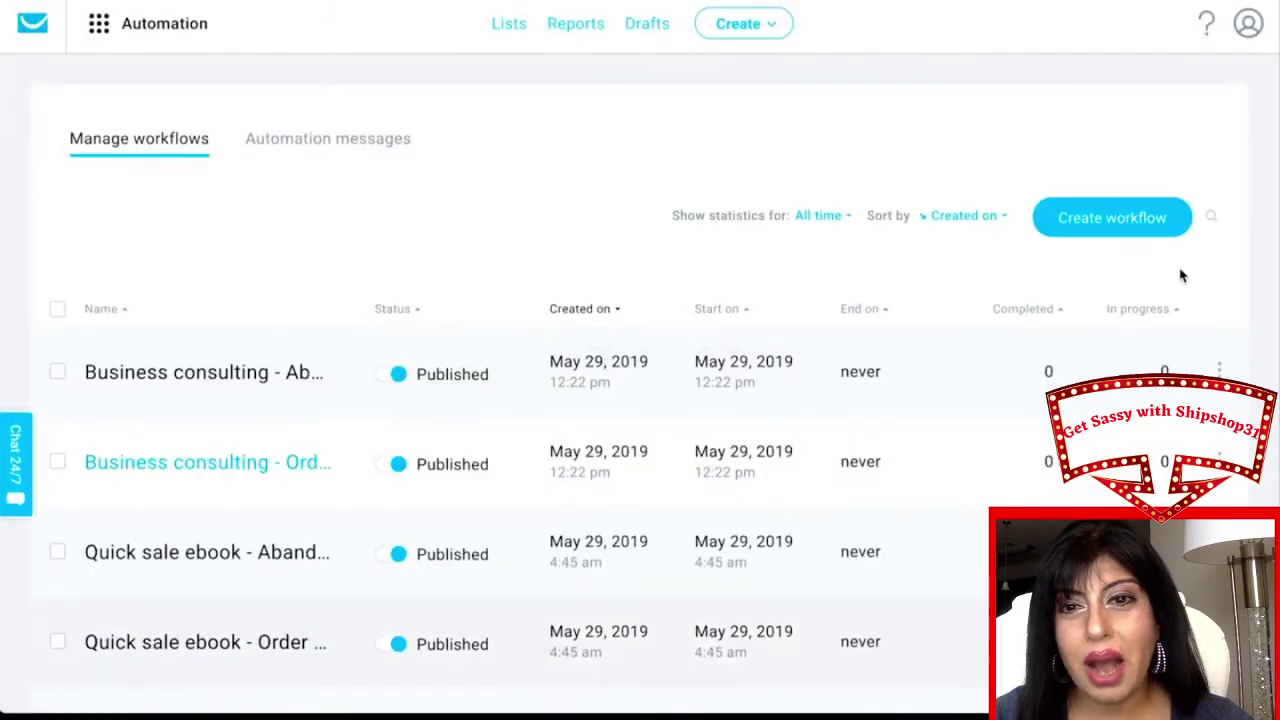
pyautogui.click(1146, 229)
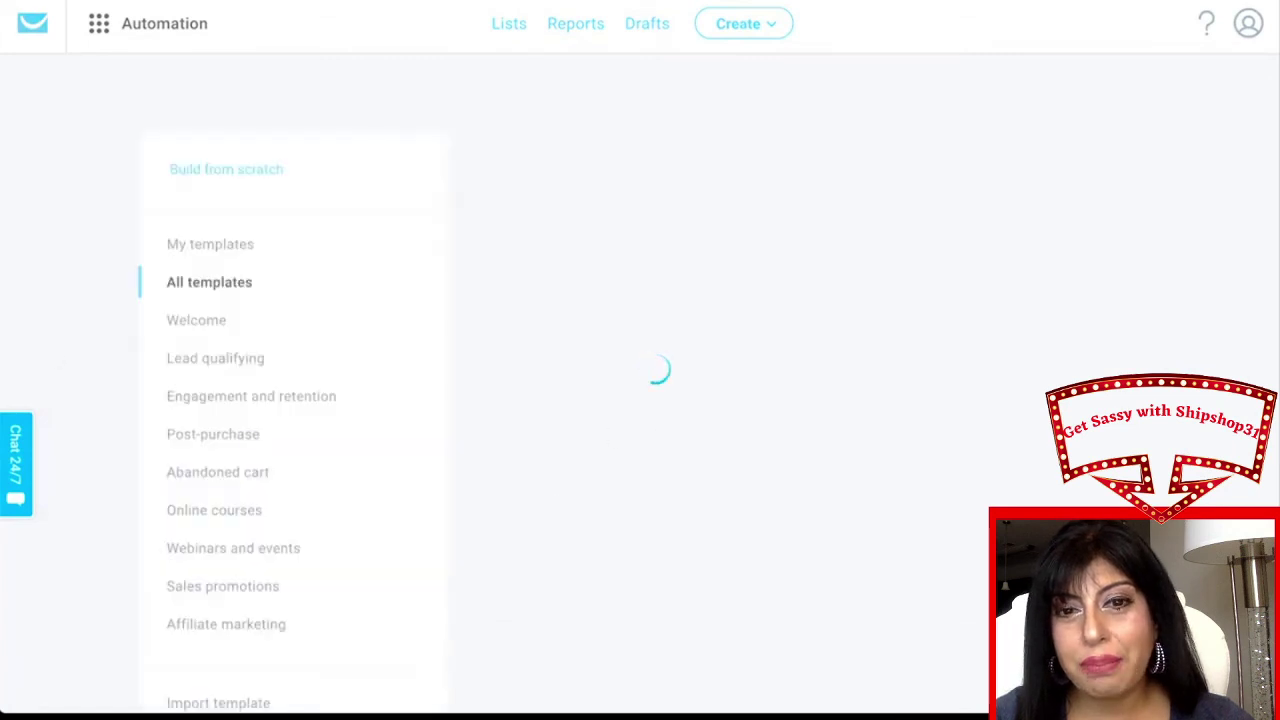
# Look through the full range of automation workflow templates, from consent-based and Black Friday sales to CRM and affiliate ones.
pyautogui.scroll(-2, 163, 560)
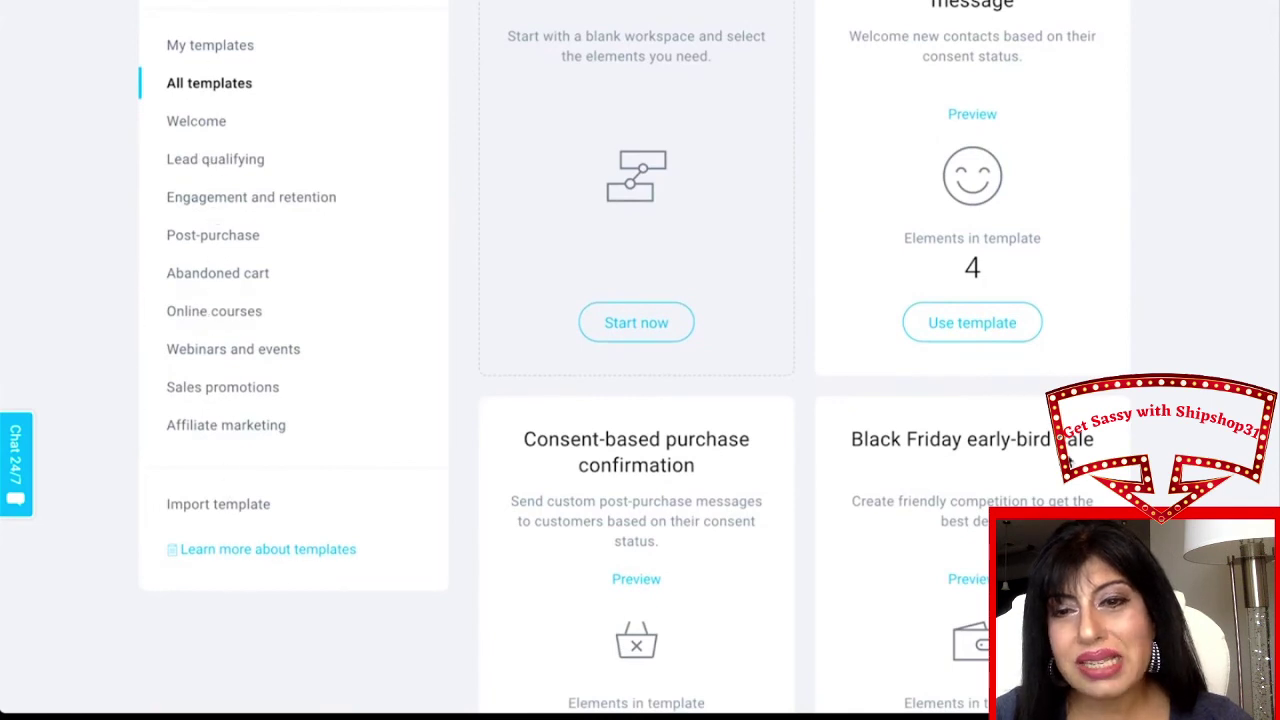
pyautogui.scroll(-1, 1222, 455)
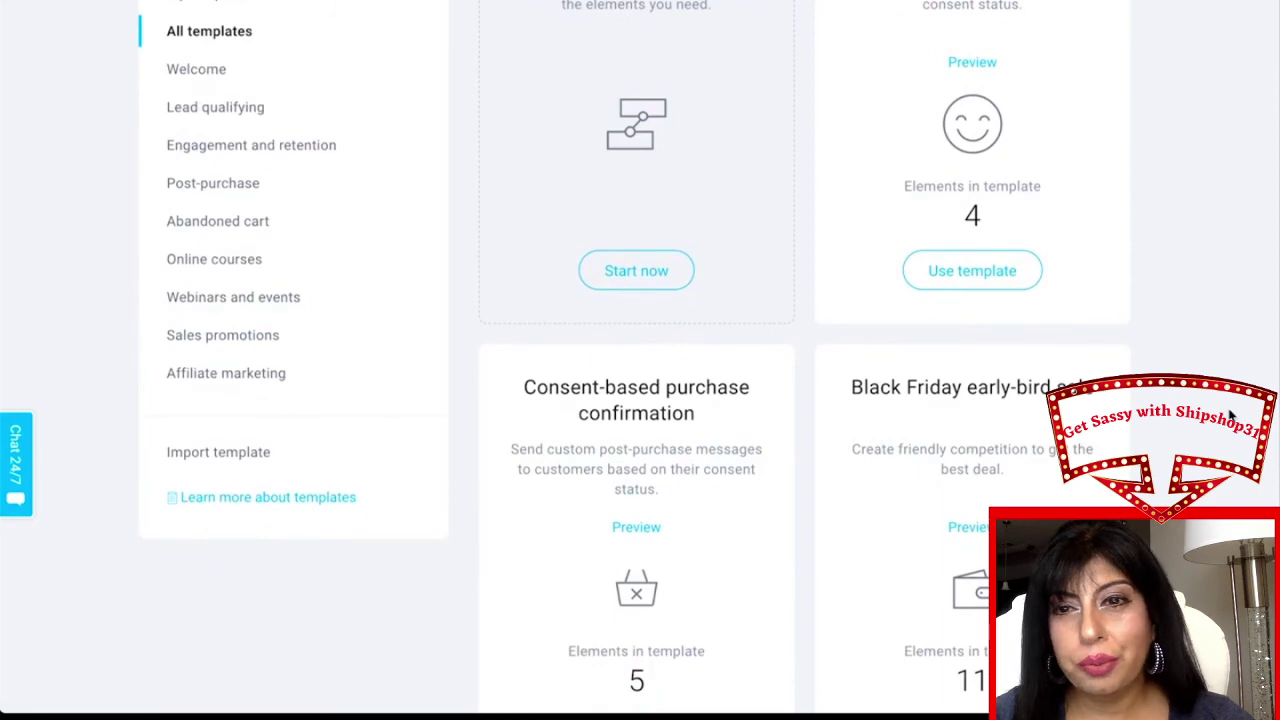
pyautogui.scroll(-5, 1232, 416)
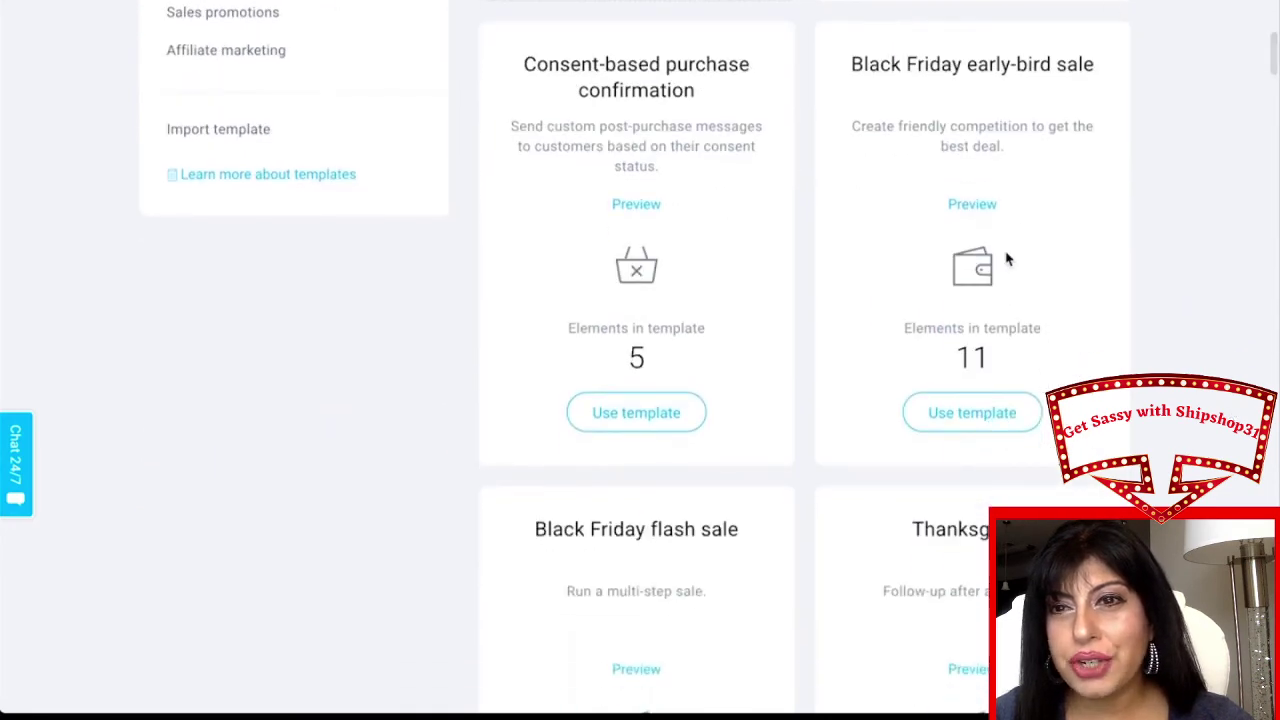
pyautogui.scroll(6, 1006, 259)
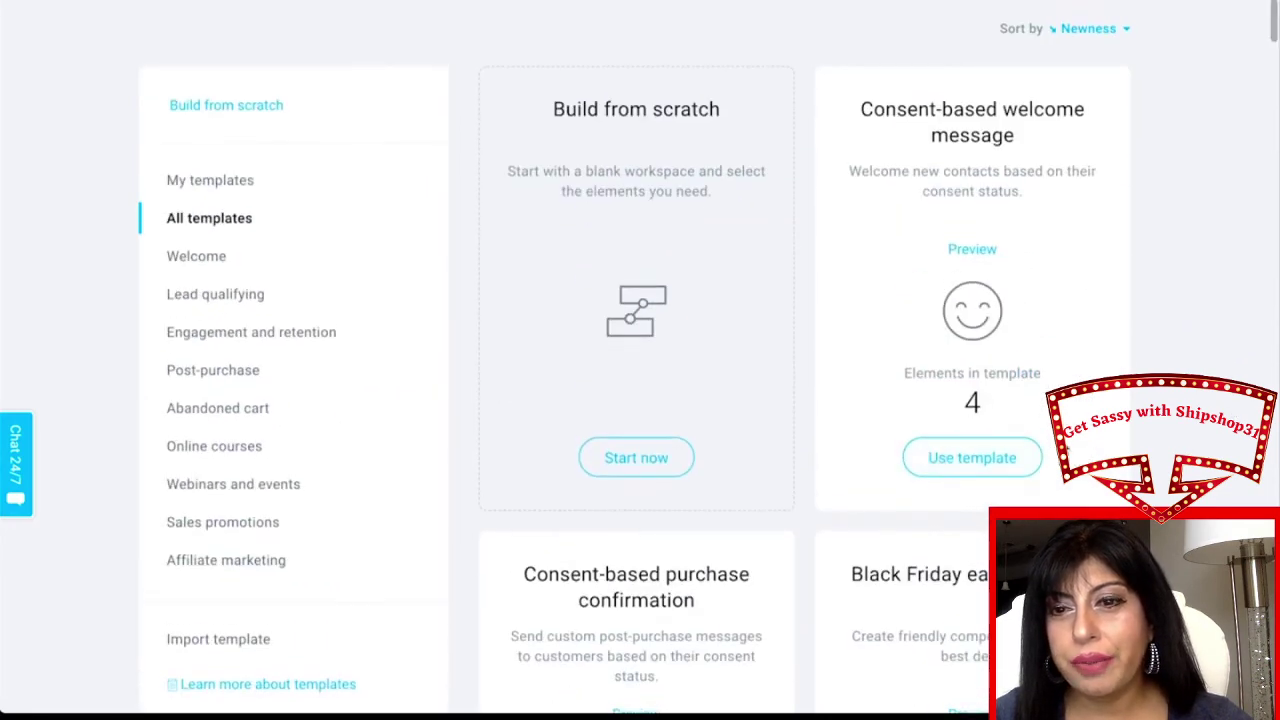
pyautogui.scroll(-10, 1068, 447)
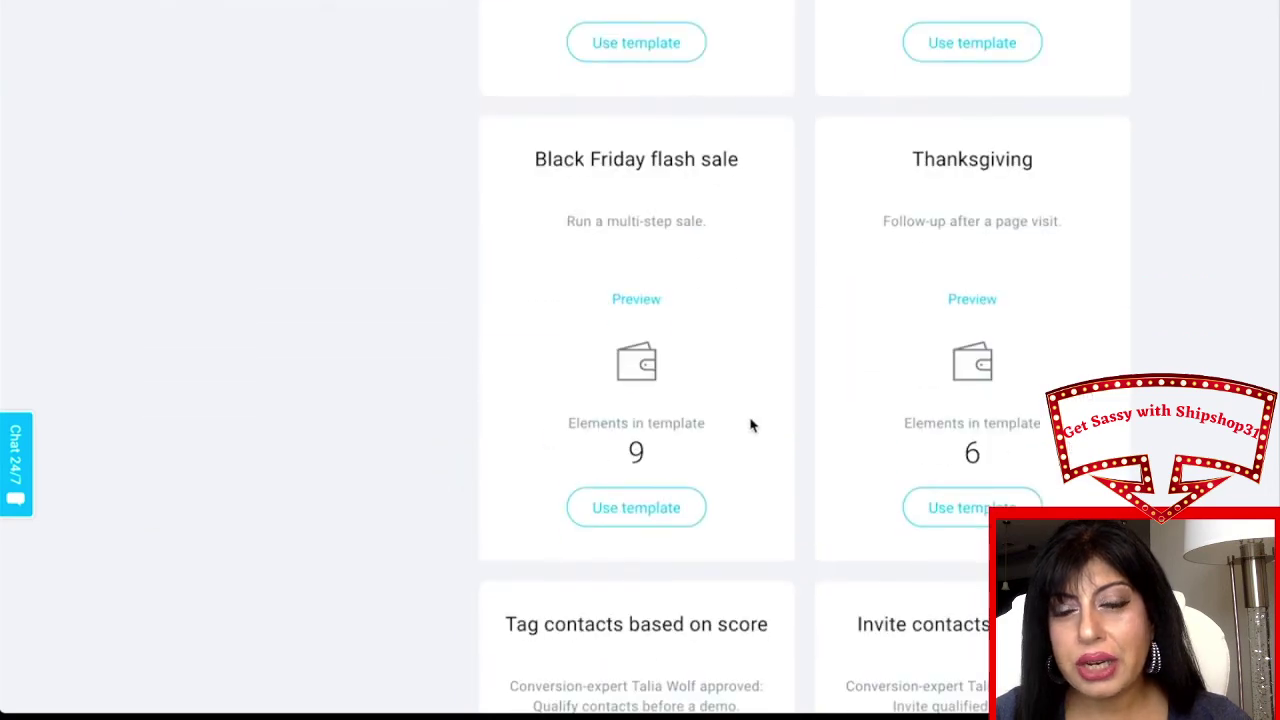
pyautogui.scroll(-2, 753, 427)
pyautogui.scroll(-7, 751, 420)
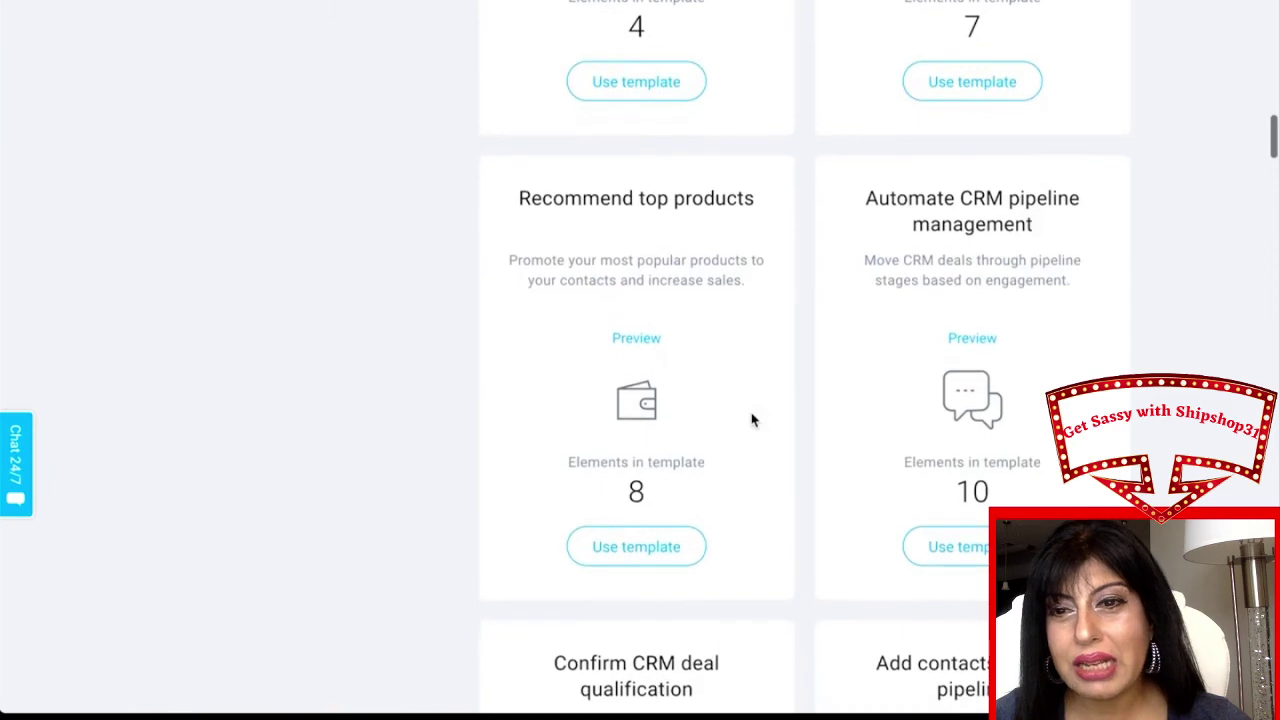
pyautogui.scroll(2, 751, 417)
pyautogui.scroll(1, 766, 466)
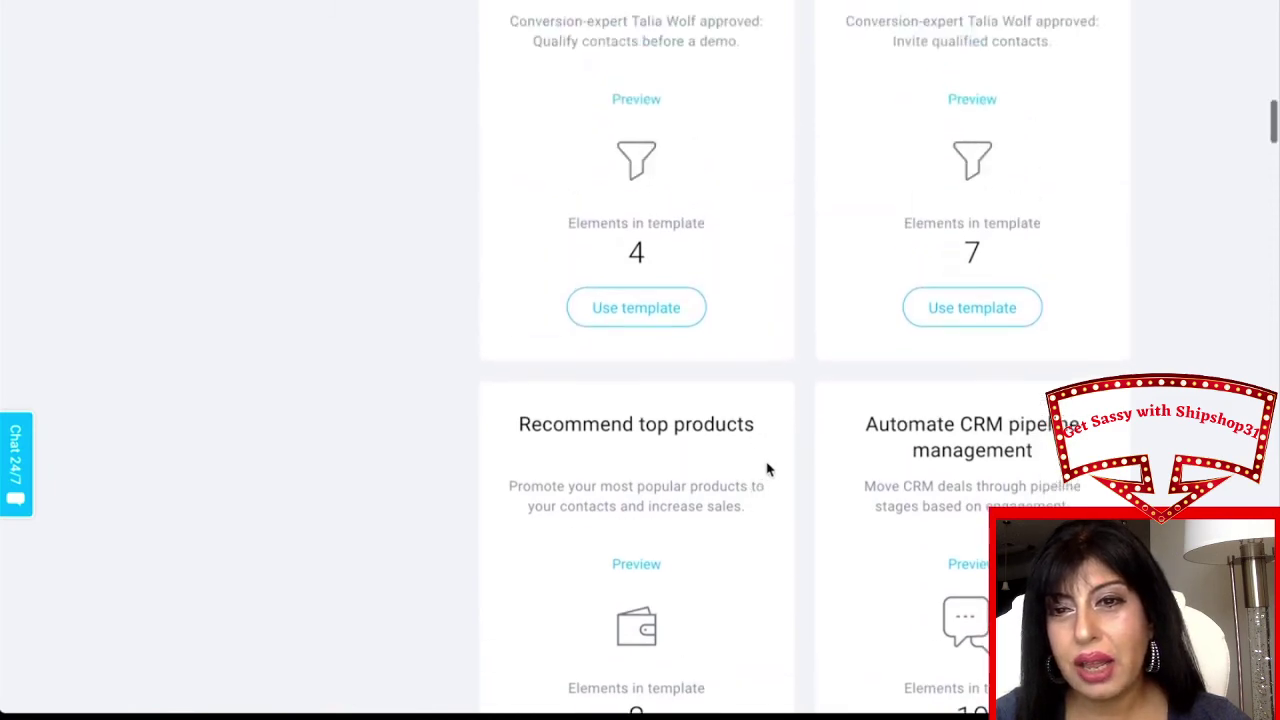
pyautogui.scroll(-10, 766, 468)
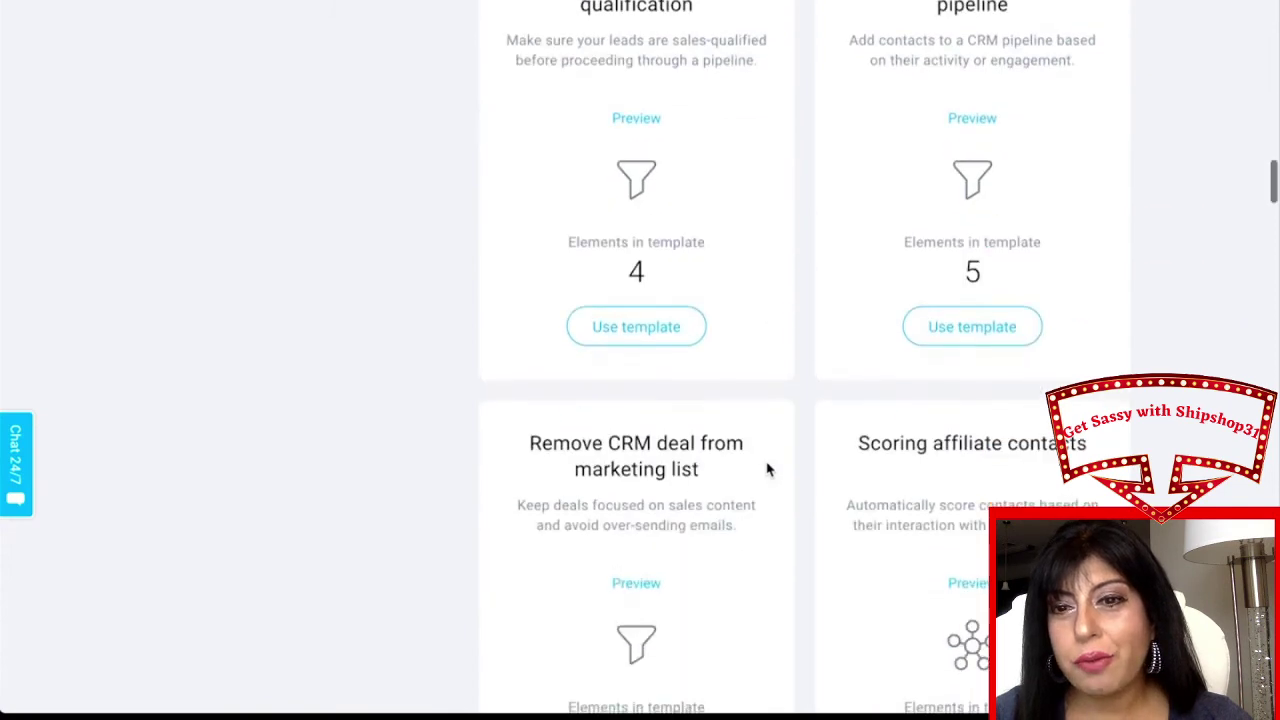
pyautogui.scroll(-3, 768, 469)
pyautogui.scroll(-5, 766, 466)
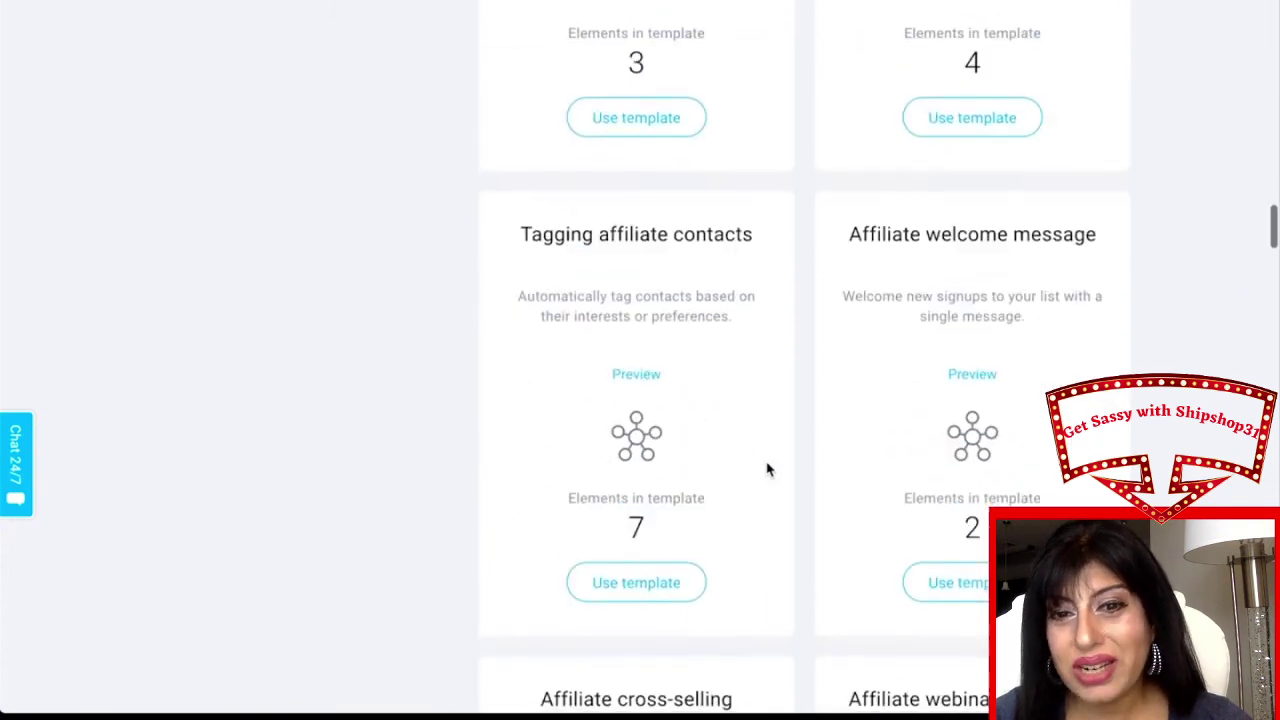
pyautogui.scroll(-3, 1040, 404)
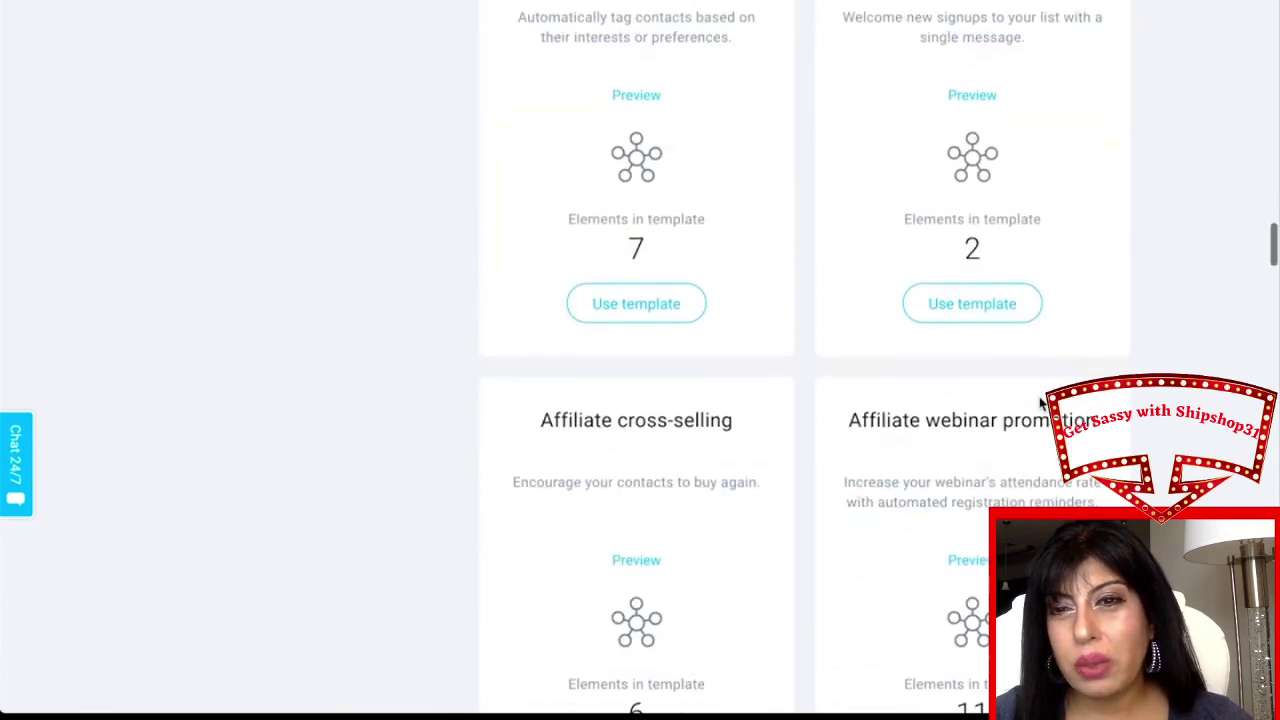
pyautogui.scroll(10, 497, 351)
pyautogui.scroll(5, 300, 350)
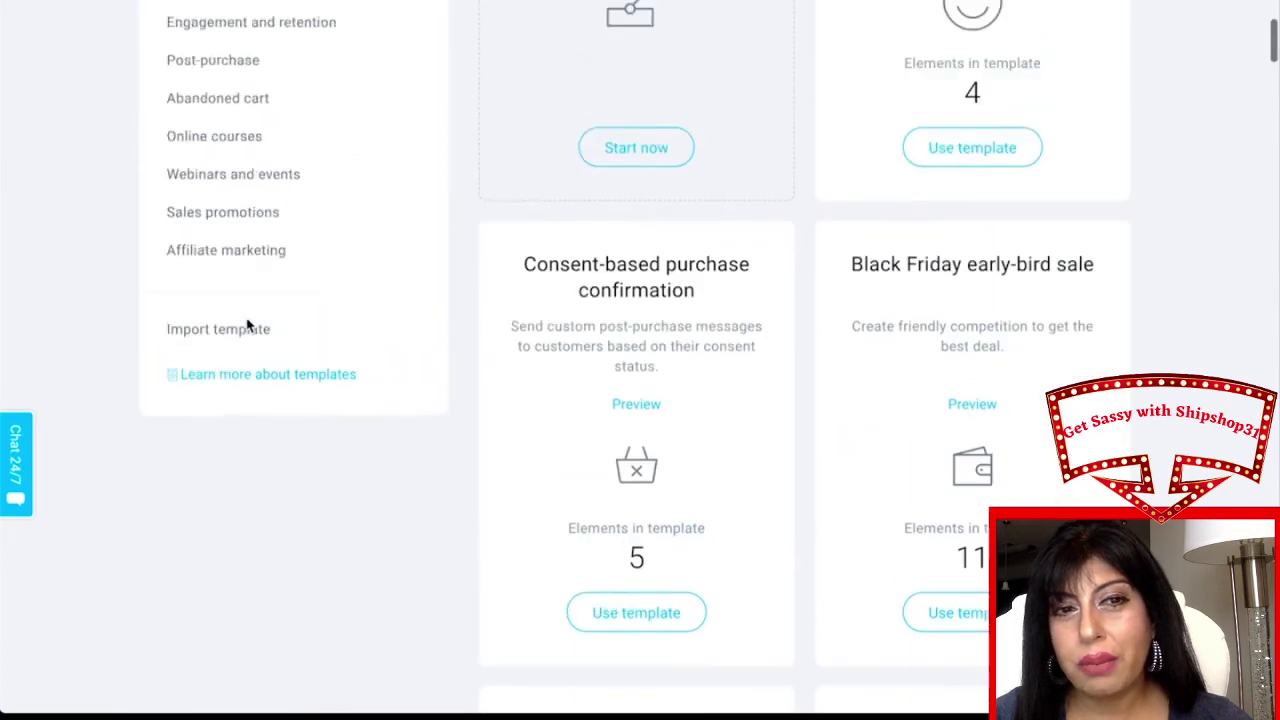
# Narrow the templates to the Welcome category and use the Simple welcome message template for the workflow.
pyautogui.click(210, 322)
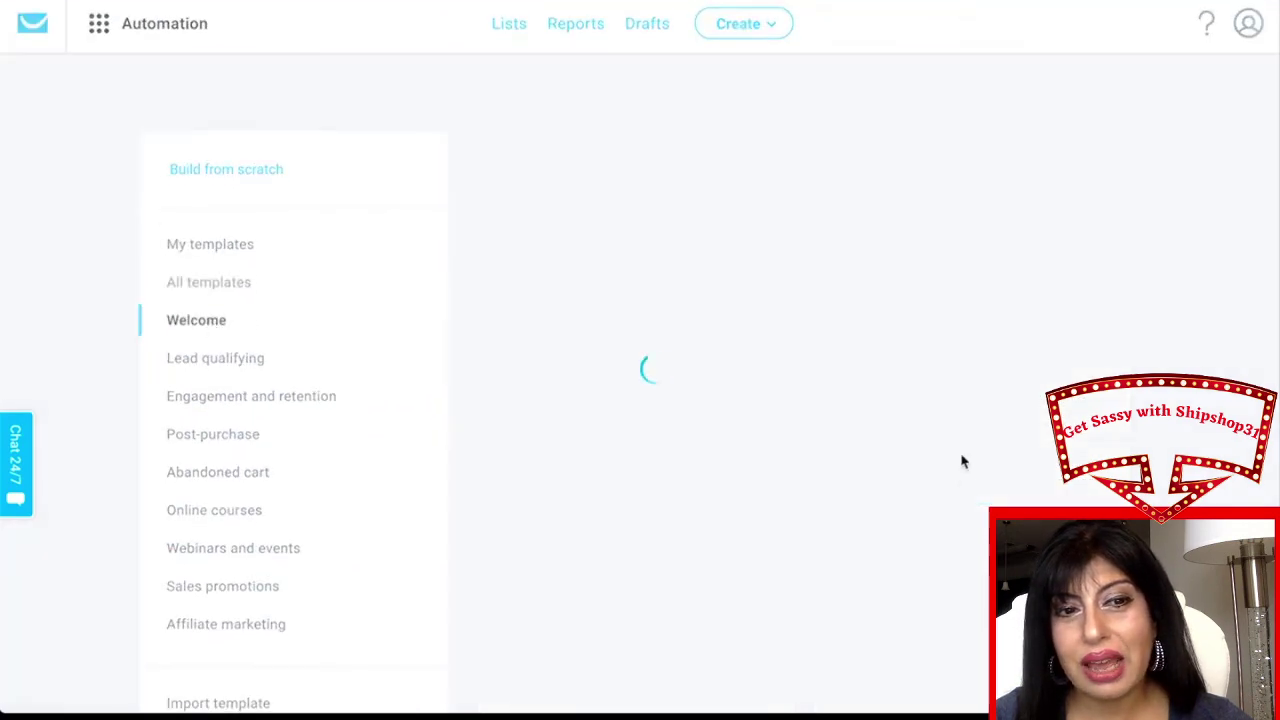
pyautogui.scroll(-3, 636, 400)
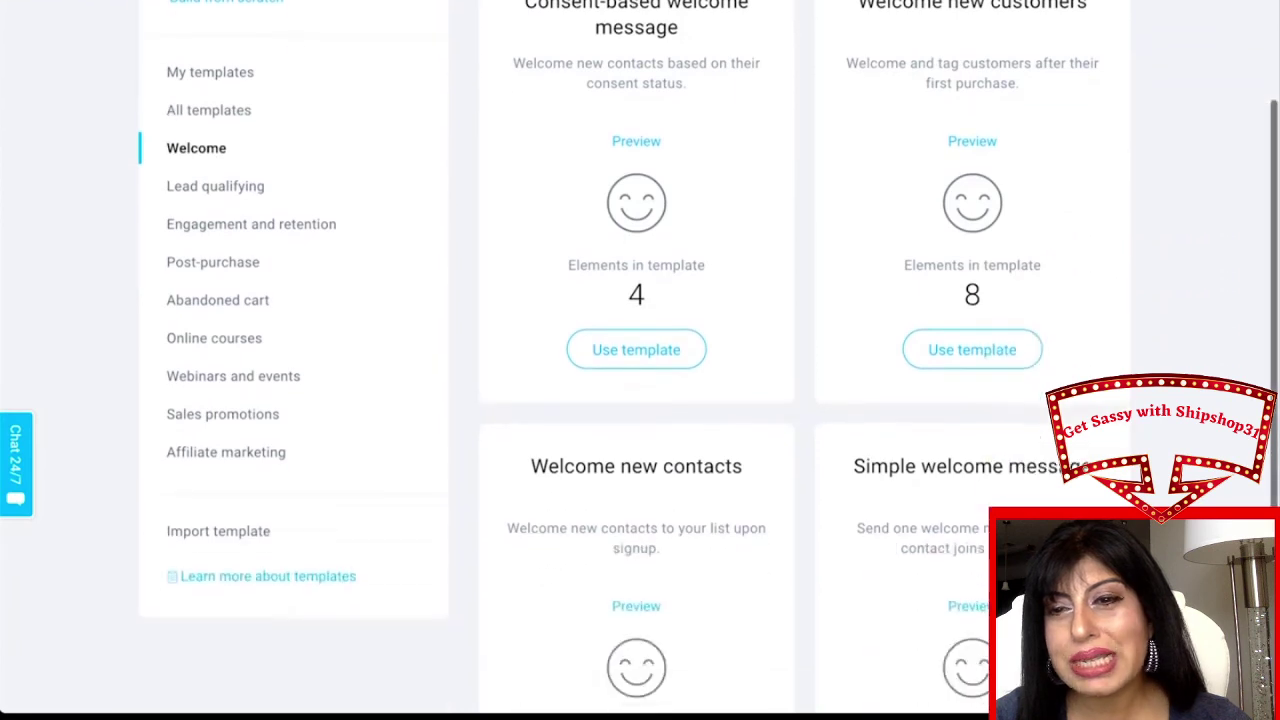
pyautogui.scroll(3, 636, 400)
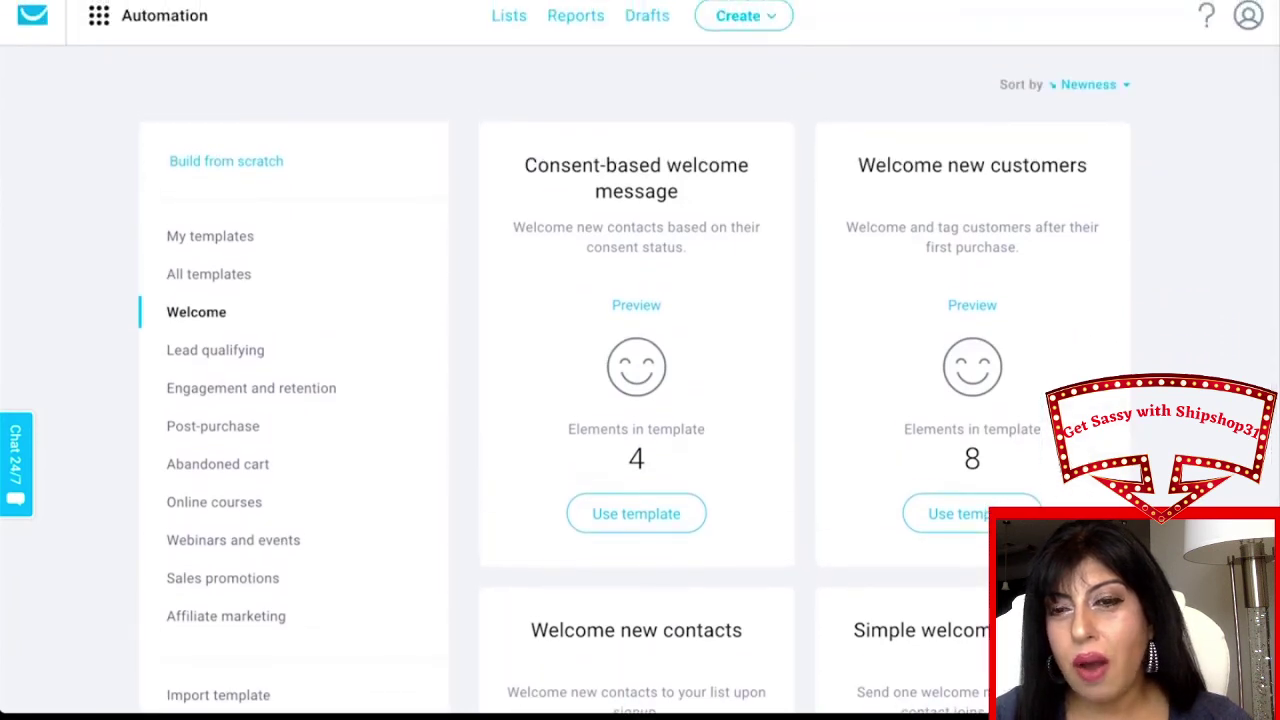
pyautogui.scroll(-2, 636, 400)
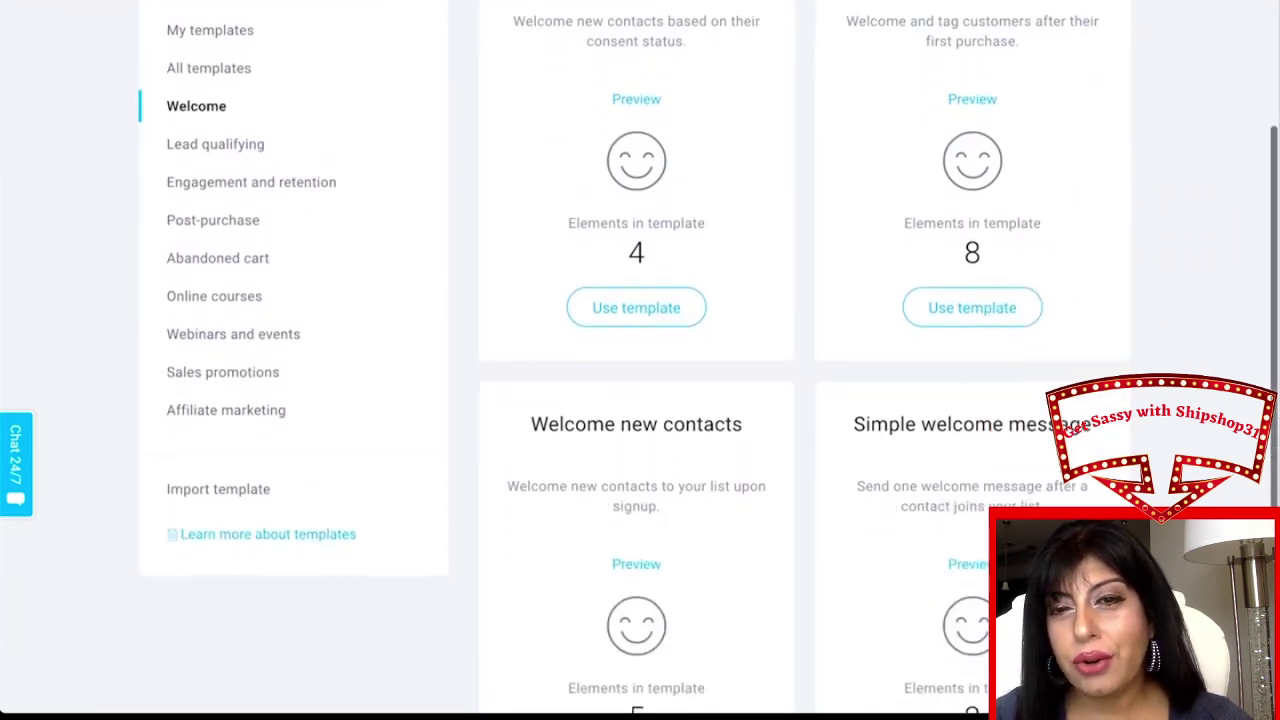
pyautogui.scroll(-2, 636, 400)
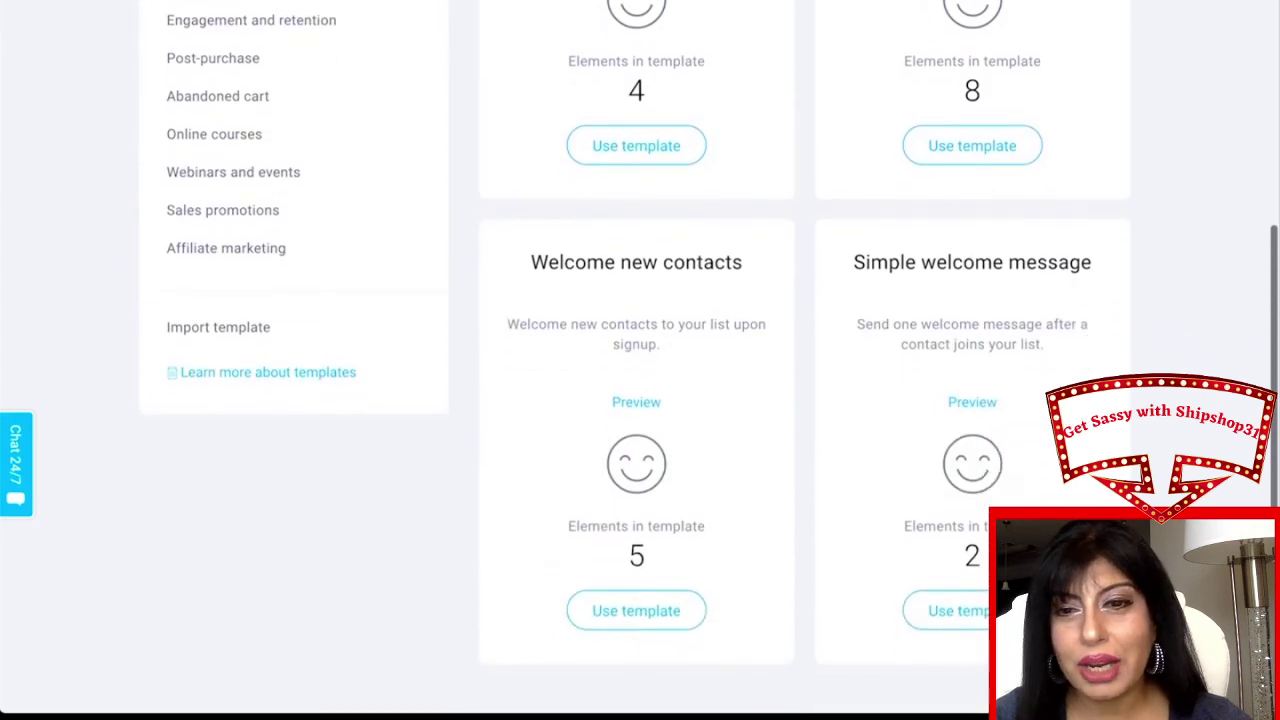
pyautogui.click(965, 610)
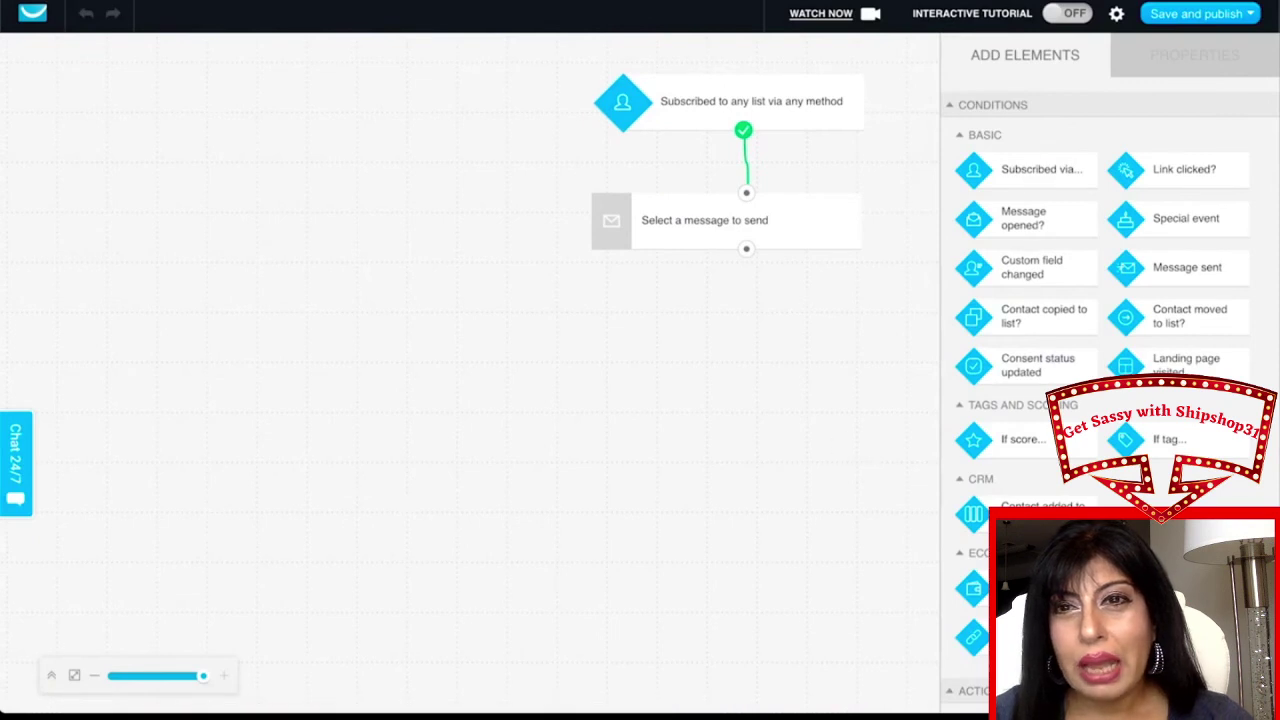
# Look over the available workflow elements and restrict the workflow's subscription condition to the specific list 30daybootcamp.
pyautogui.scroll(-10, 1111, 477)
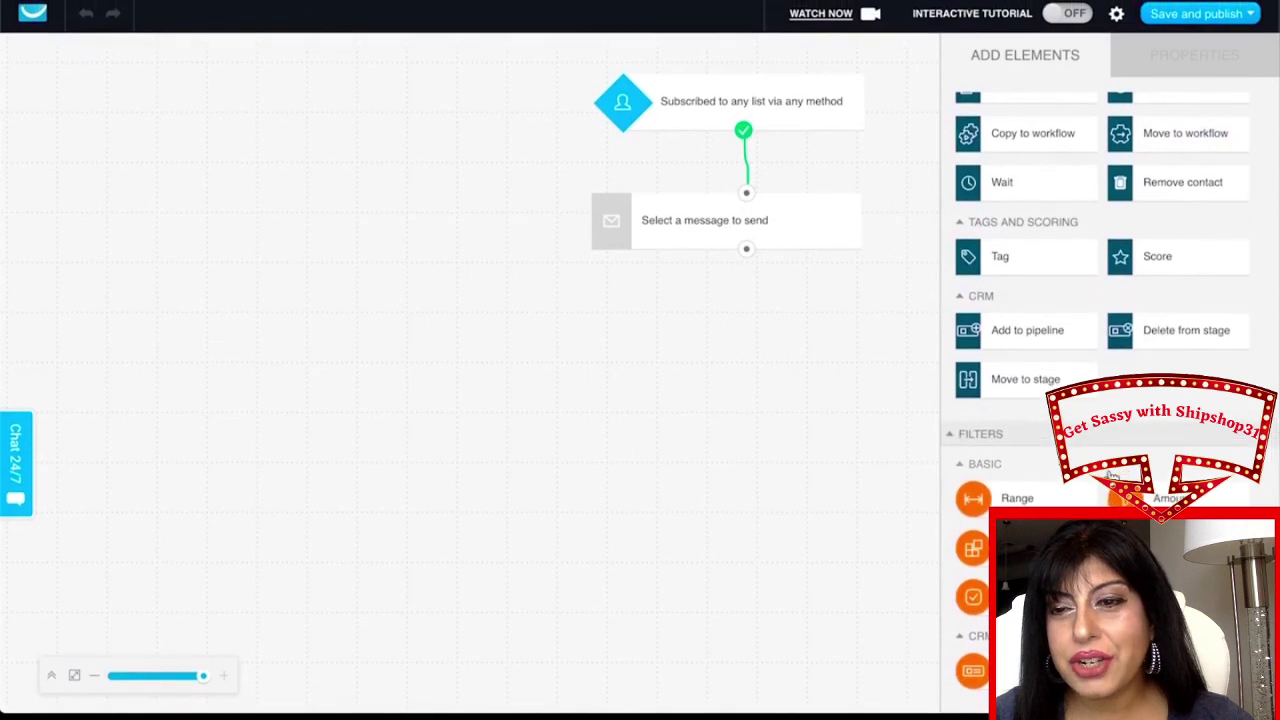
pyautogui.scroll(5, 1111, 477)
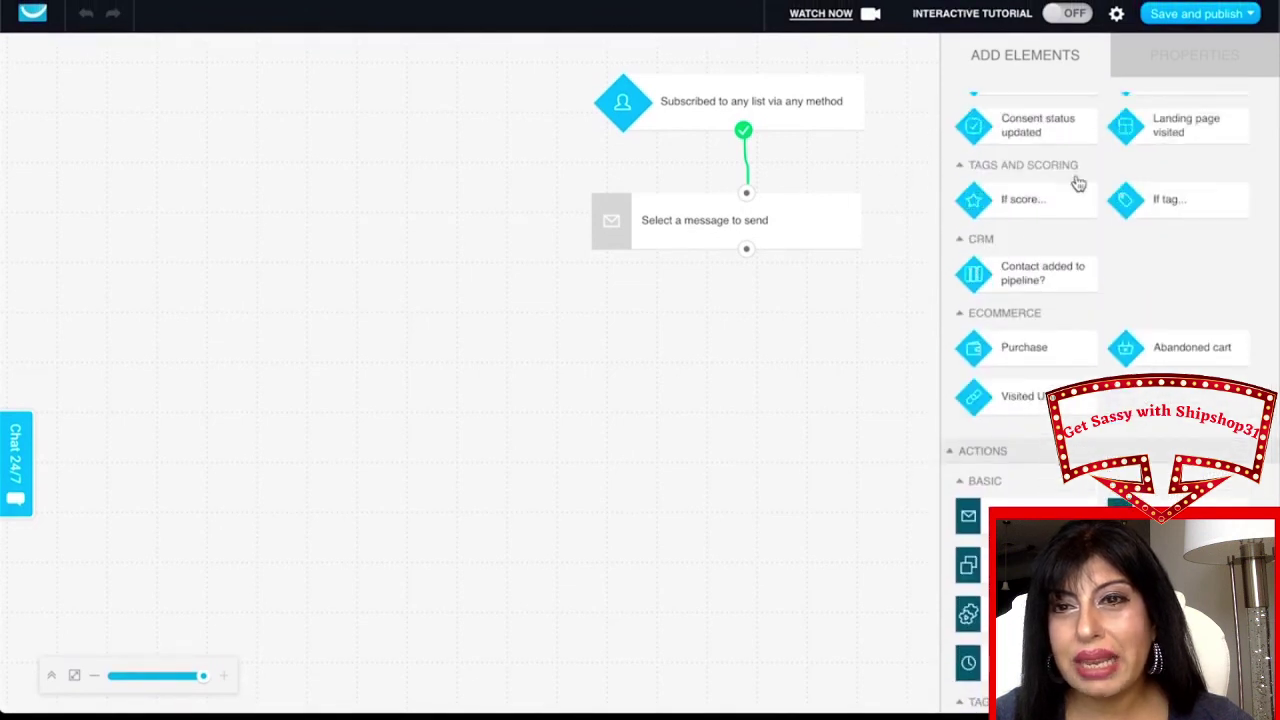
pyautogui.scroll(3, 1074, 180)
pyautogui.click(841, 127)
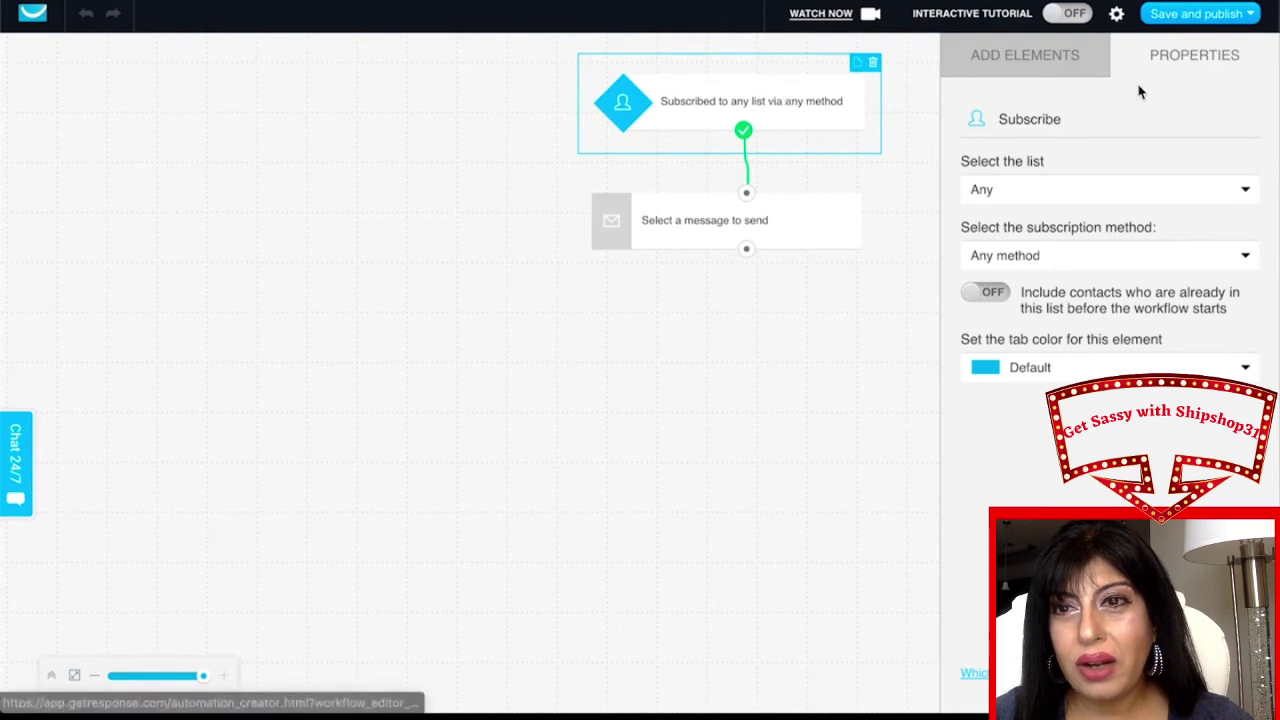
pyautogui.click(990, 197)
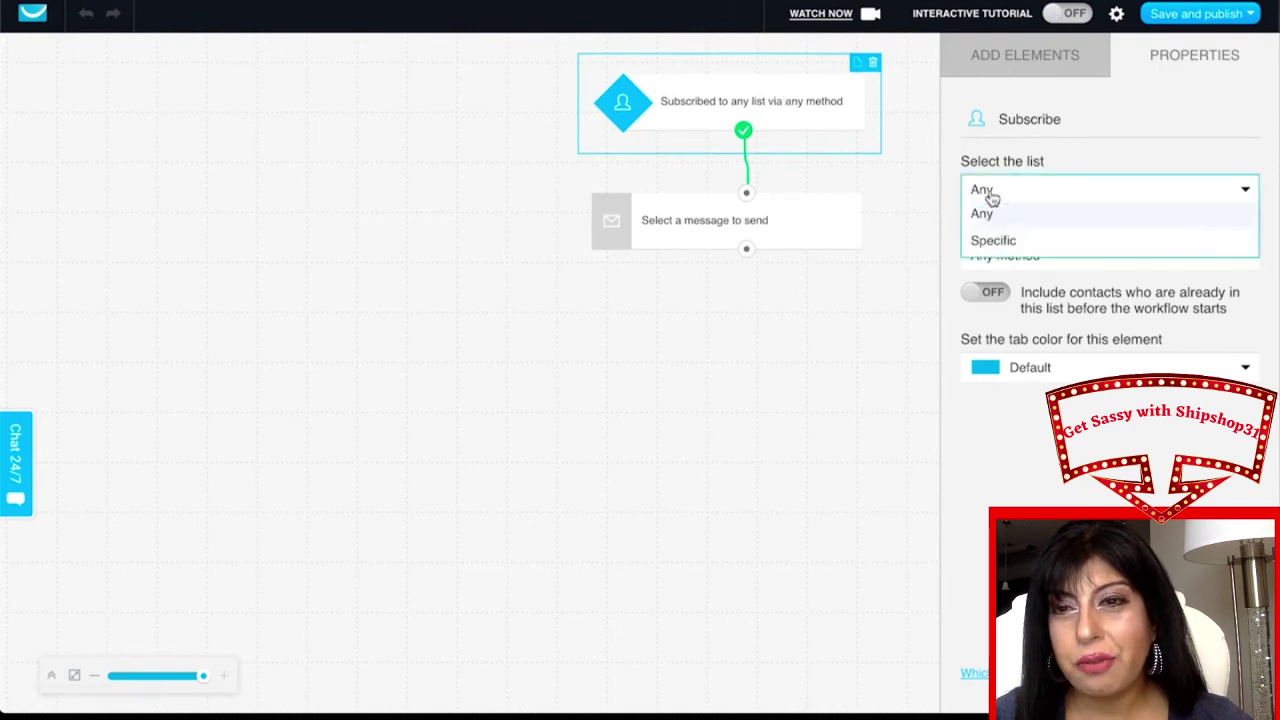
pyautogui.click(988, 243)
pyautogui.click(1035, 242)
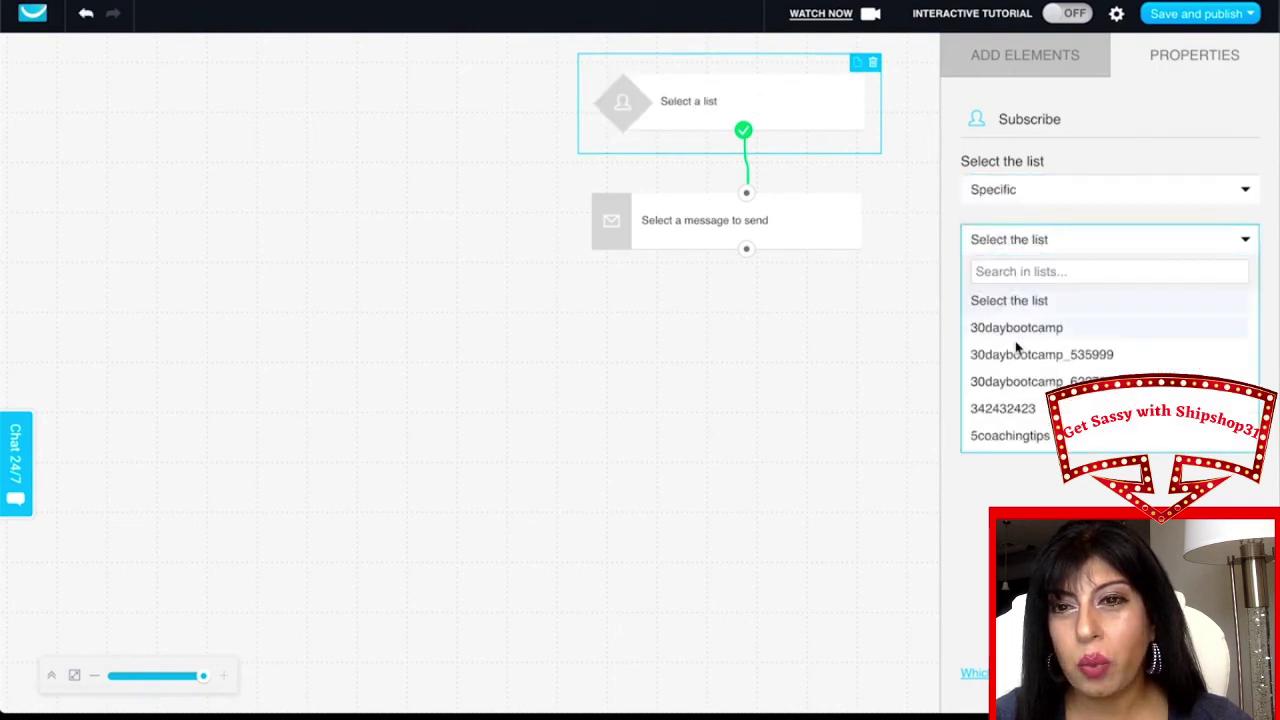
pyautogui.click(1020, 329)
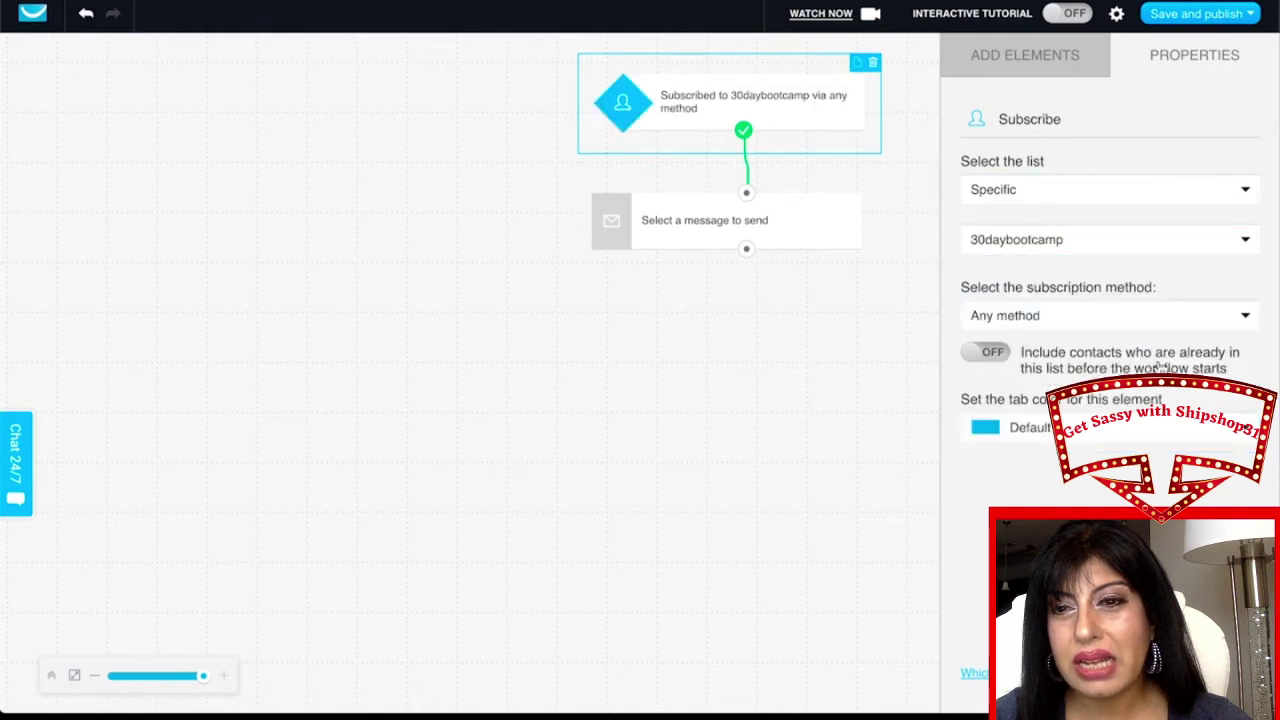
# Set the workflow's send message element to the draft message Welcome, copied as an automation message with the original list's footer language settings.
pyautogui.click(789, 222)
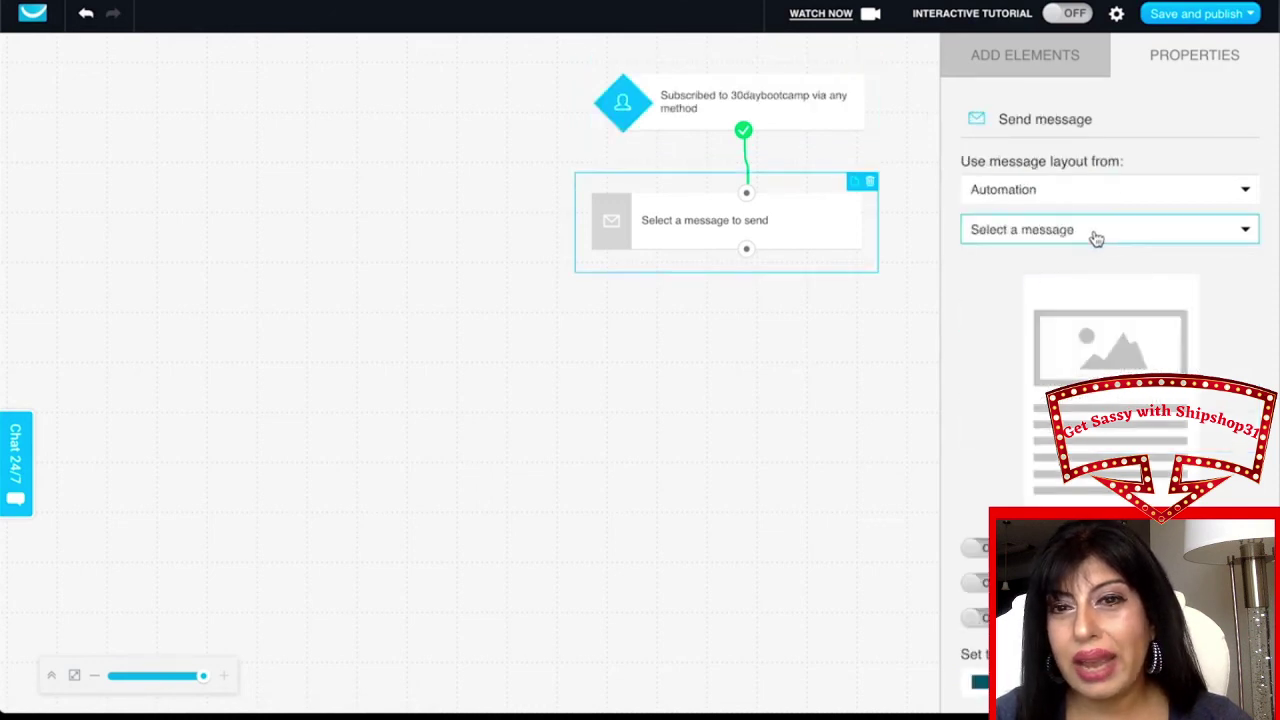
pyautogui.click(1094, 234)
pyautogui.scroll(-8, 1055, 325)
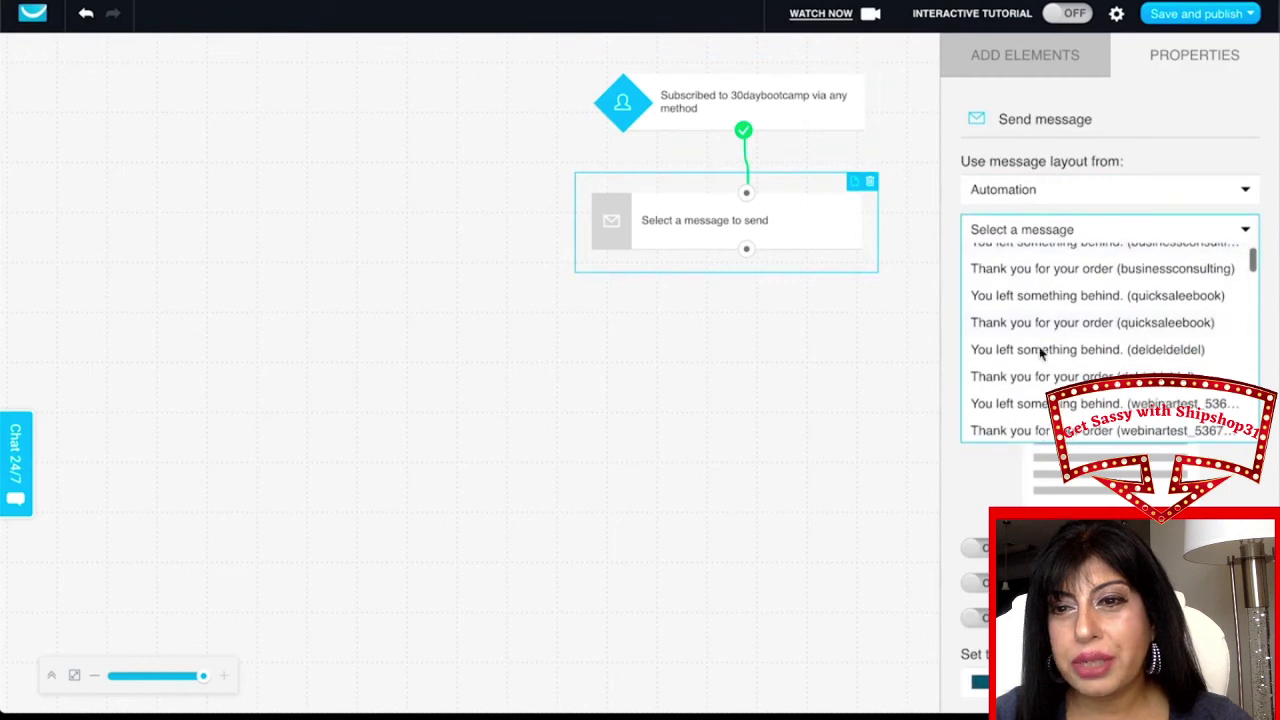
pyautogui.click(1052, 202)
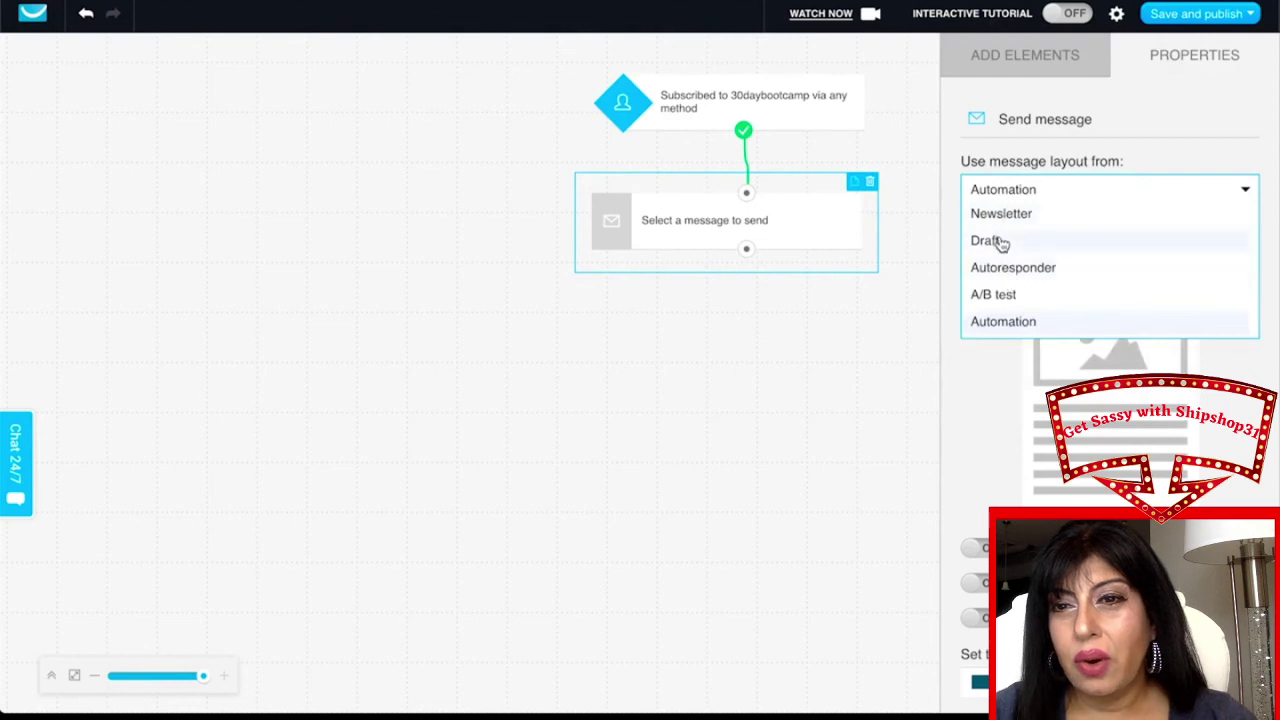
pyautogui.click(1001, 243)
pyautogui.click(1075, 236)
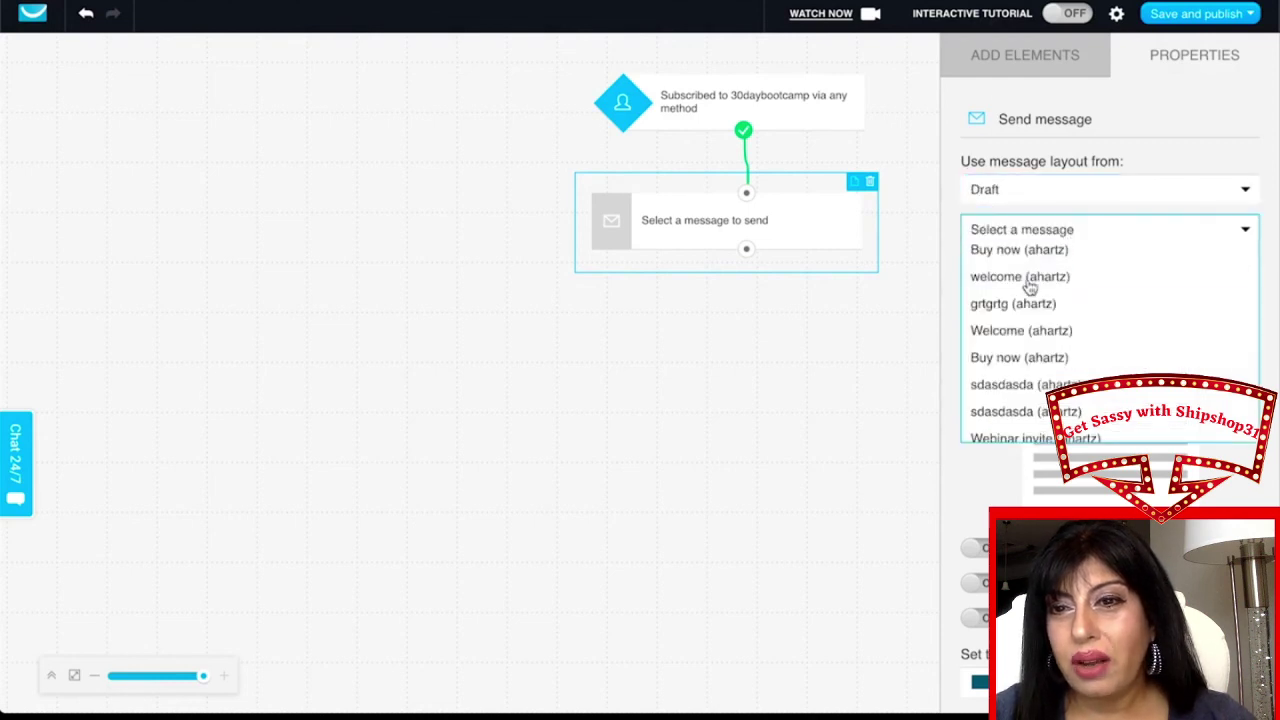
pyautogui.click(1045, 338)
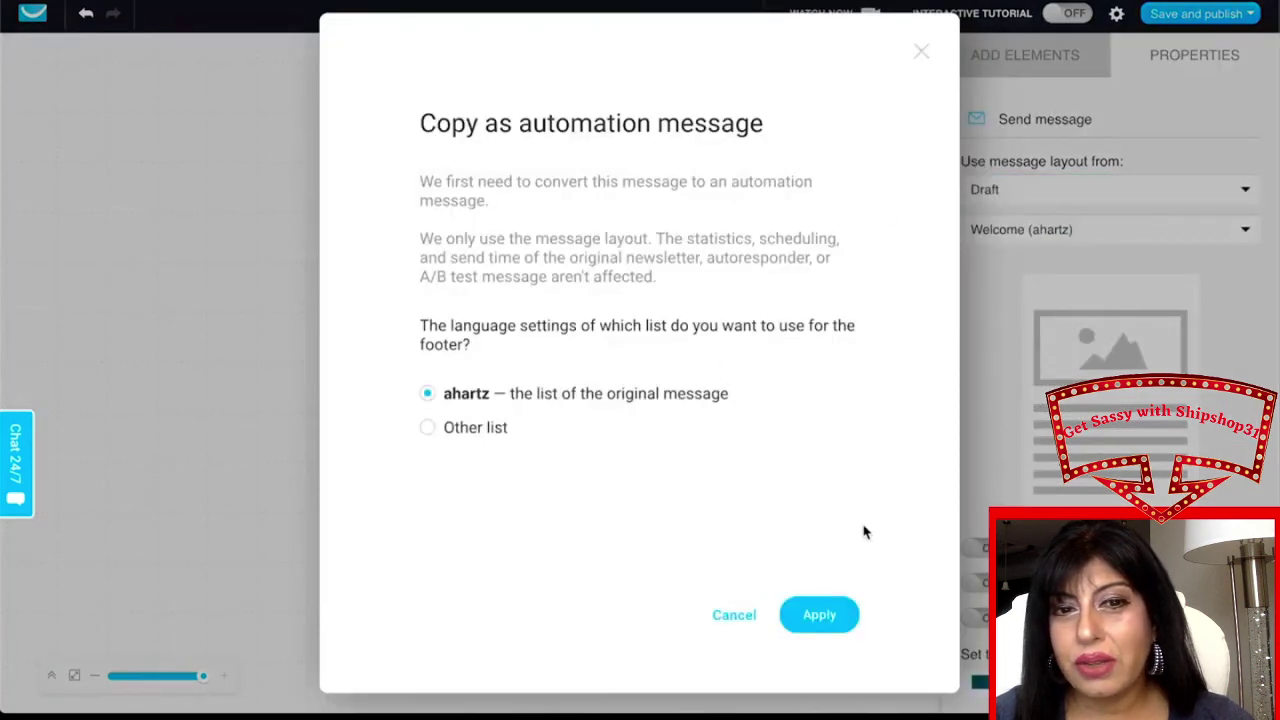
pyautogui.click(822, 622)
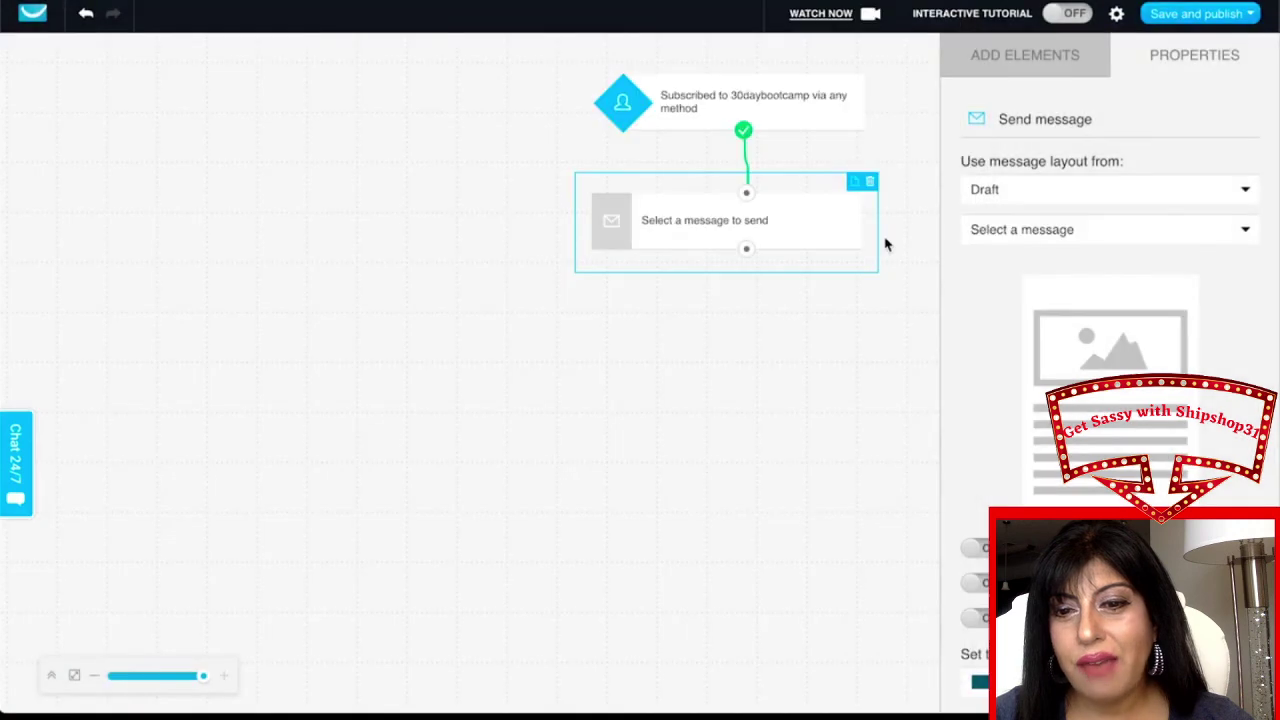
# Add a Message opened? condition below the Welcome message element and connect the two.
pyautogui.click(1021, 56)
pyautogui.scroll(-8, 1069, 252)
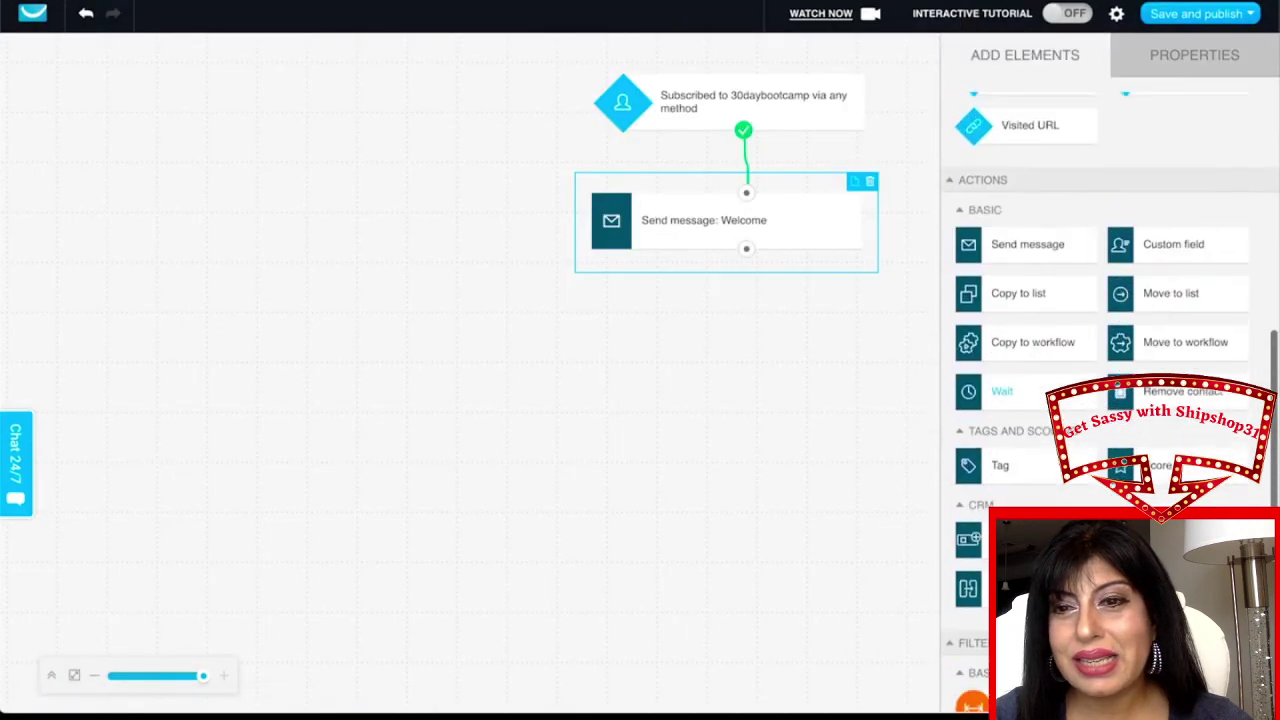
pyautogui.scroll(8, 1040, 337)
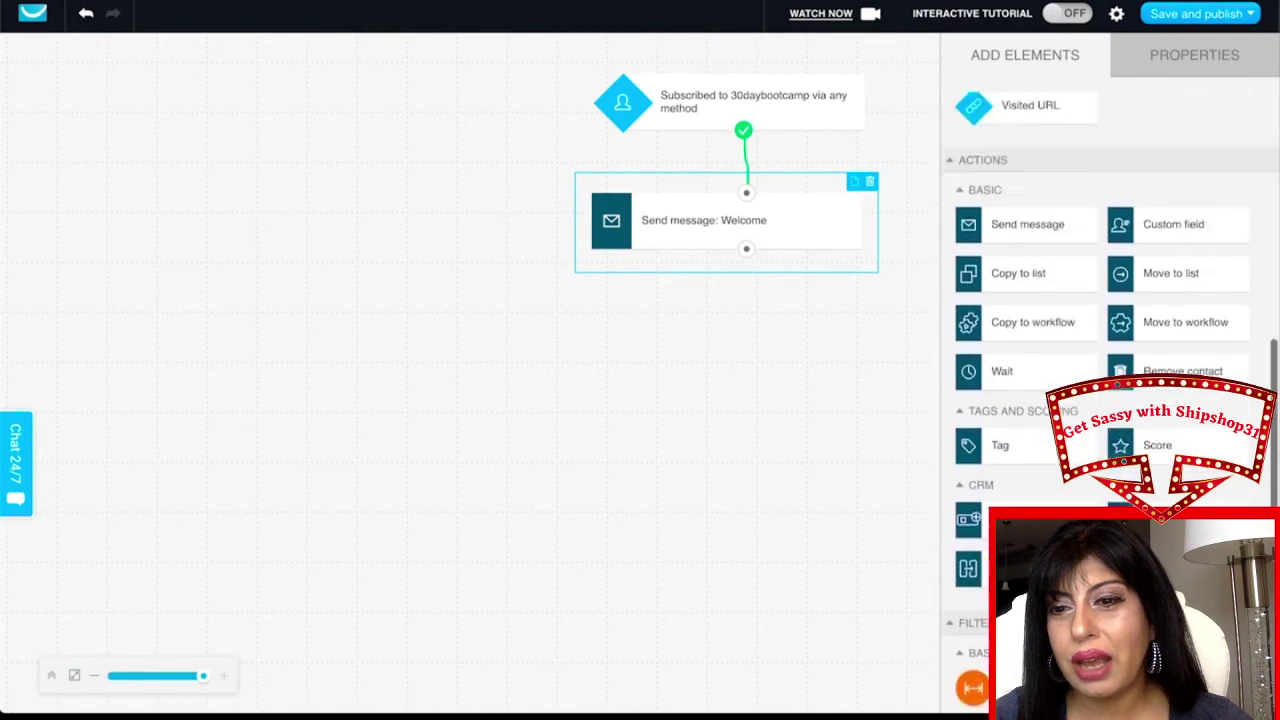
pyautogui.scroll(3, 1040, 250)
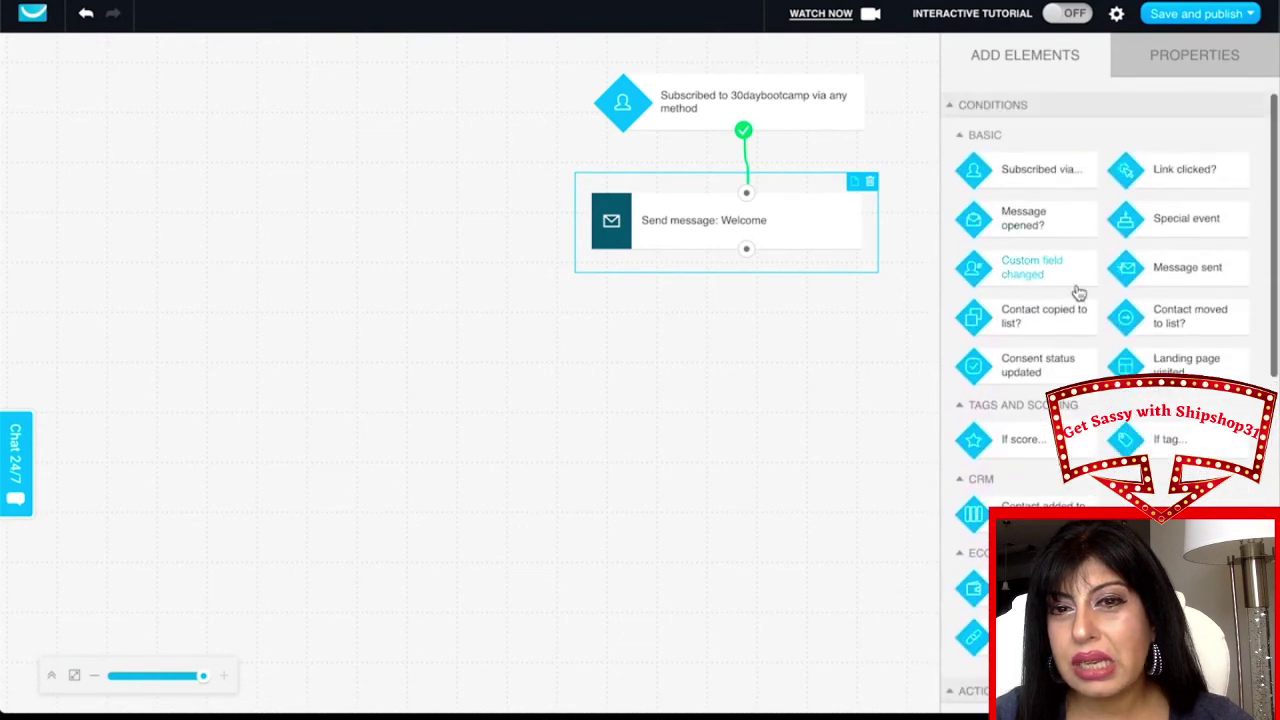
pyautogui.moveTo(998, 205); pyautogui.dragTo(746, 249)
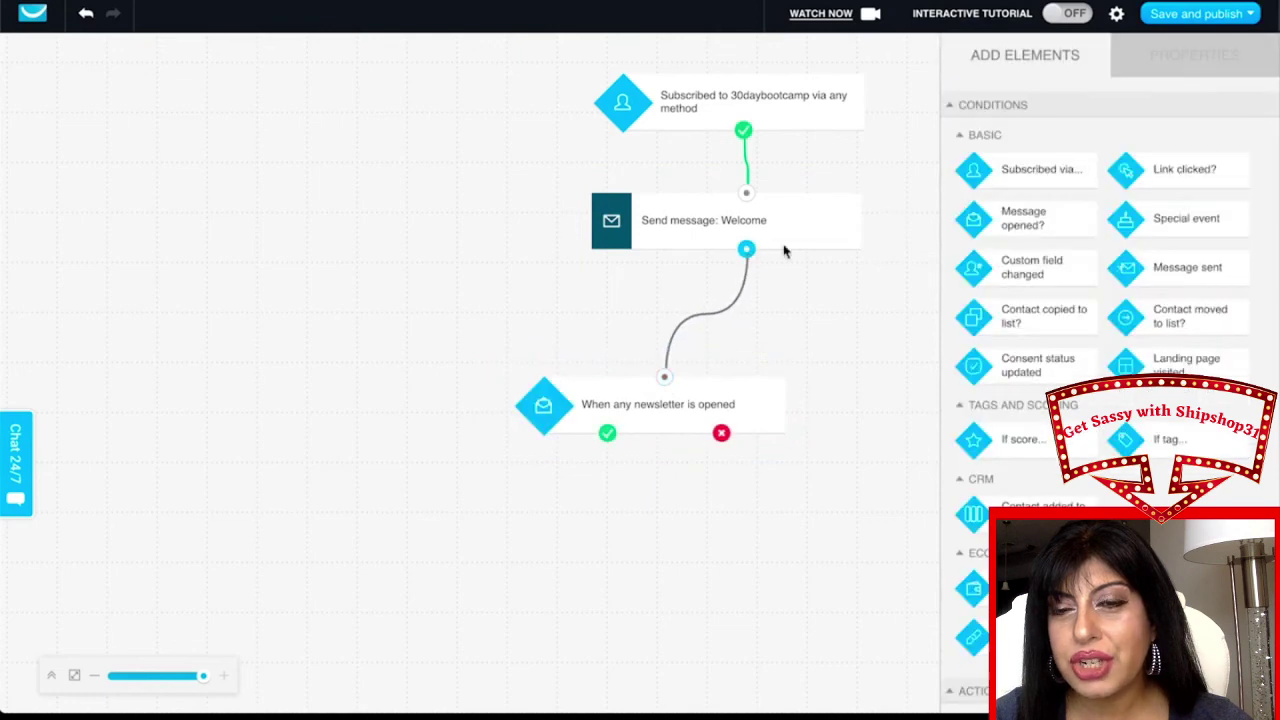
# Look over the remaining workflow elements, and save the workflow and exit the editor.
pyautogui.scroll(-10, 1054, 343)
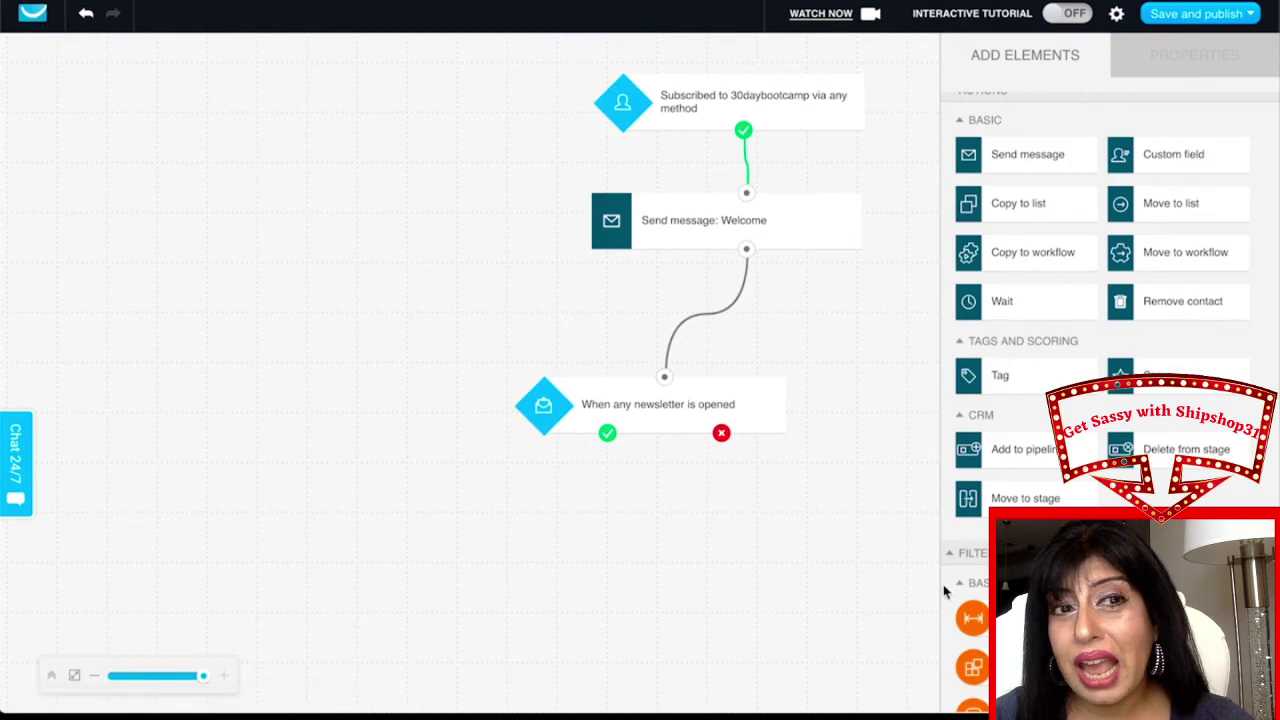
pyautogui.scroll(10, 1160, 362)
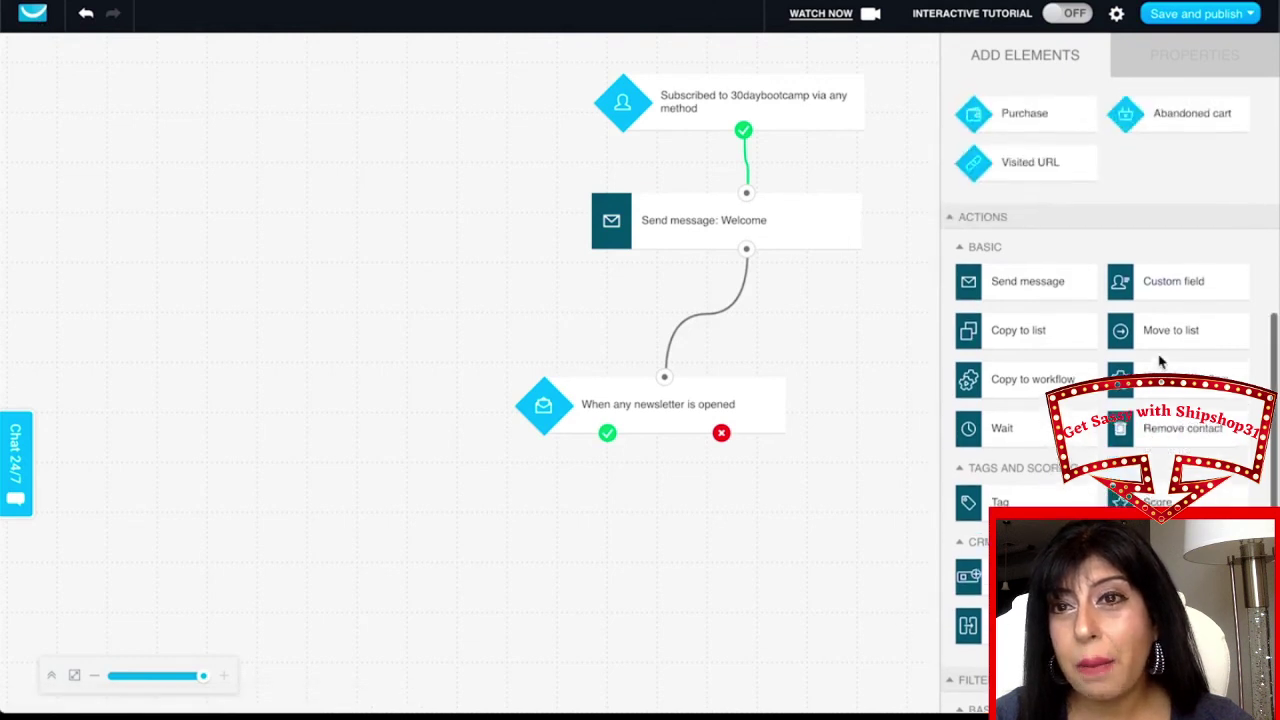
pyautogui.click(1195, 14)
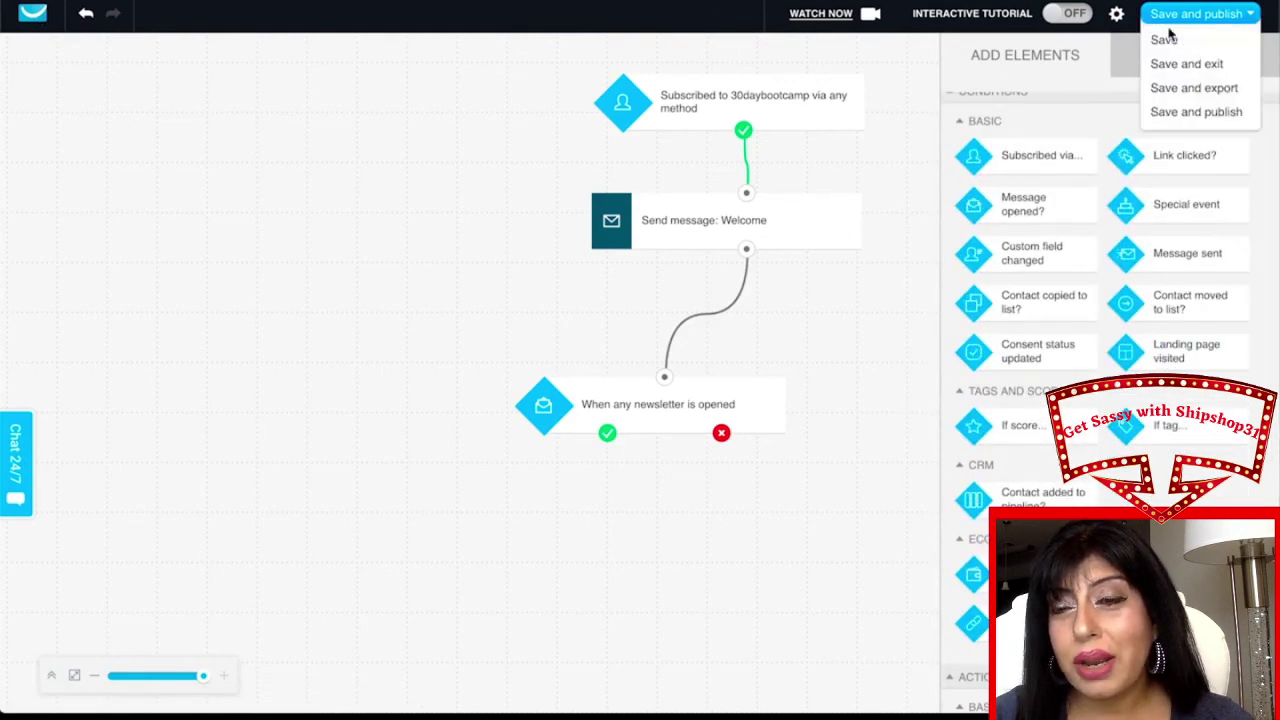
pyautogui.click(1184, 66)
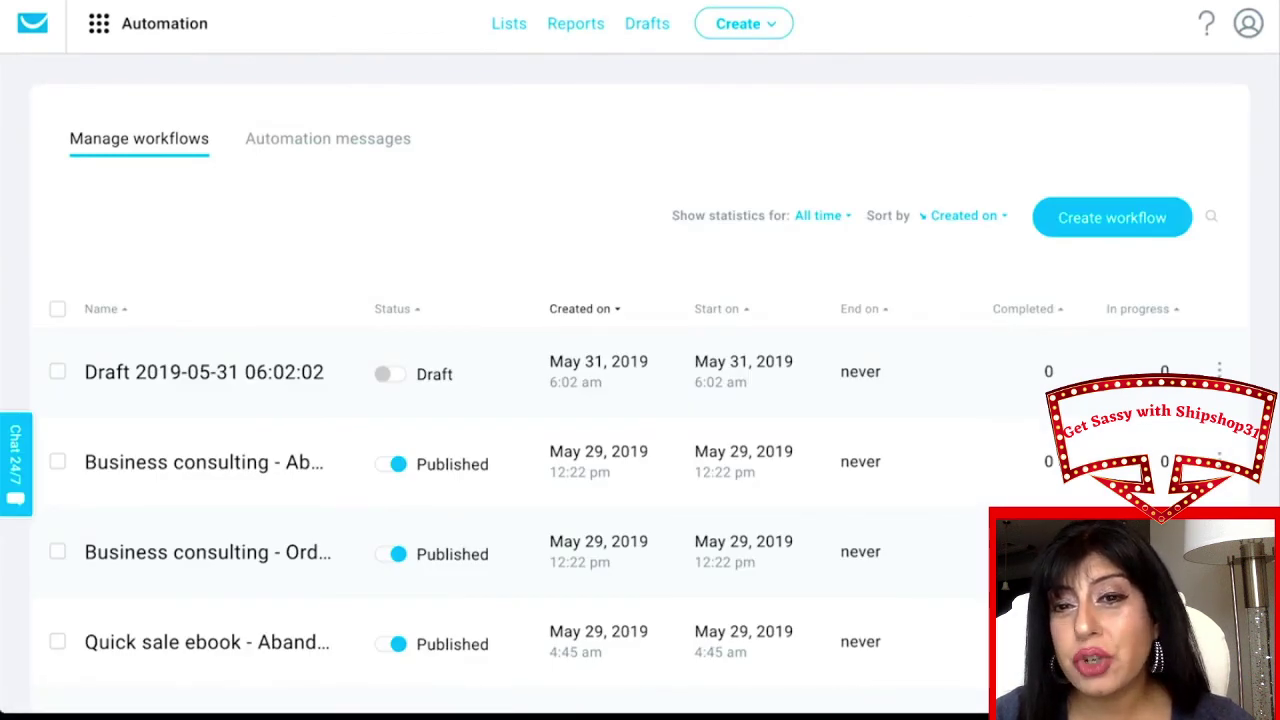
# Go to the Webinars section and start creating a new webinar.
pyautogui.click(168, 24)
pyautogui.click(95, 234)
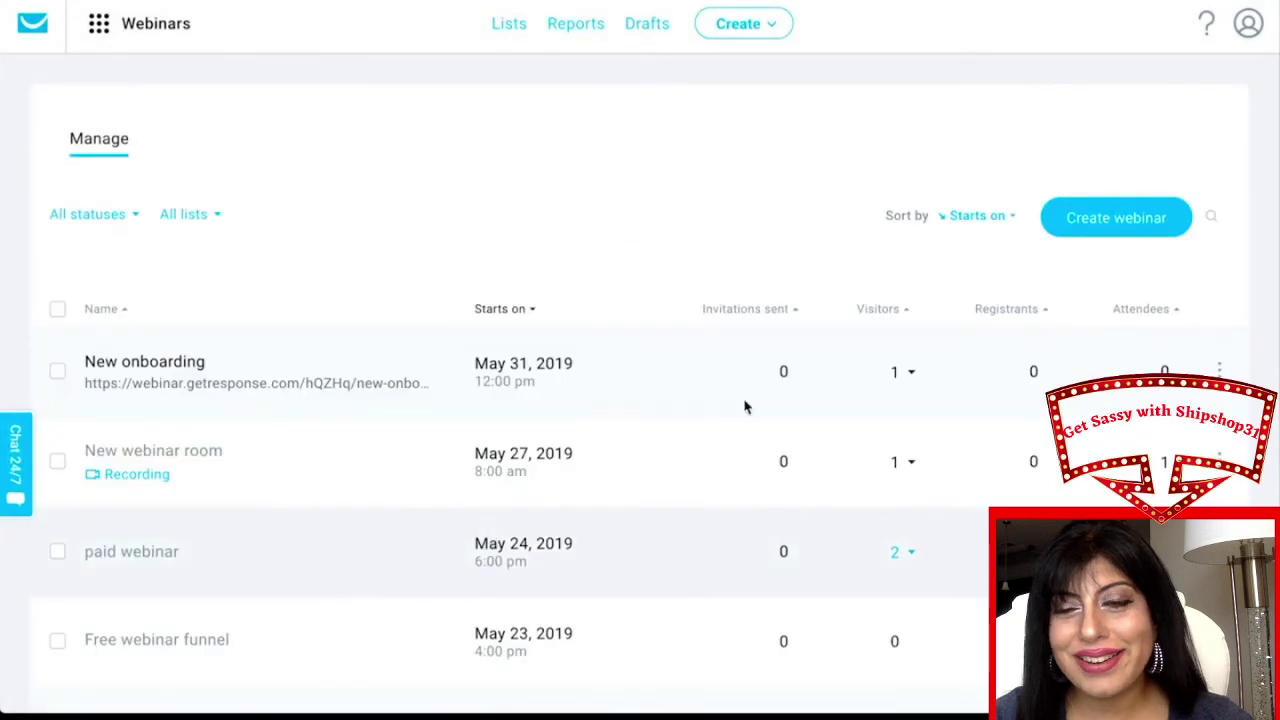
pyautogui.click(1135, 236)
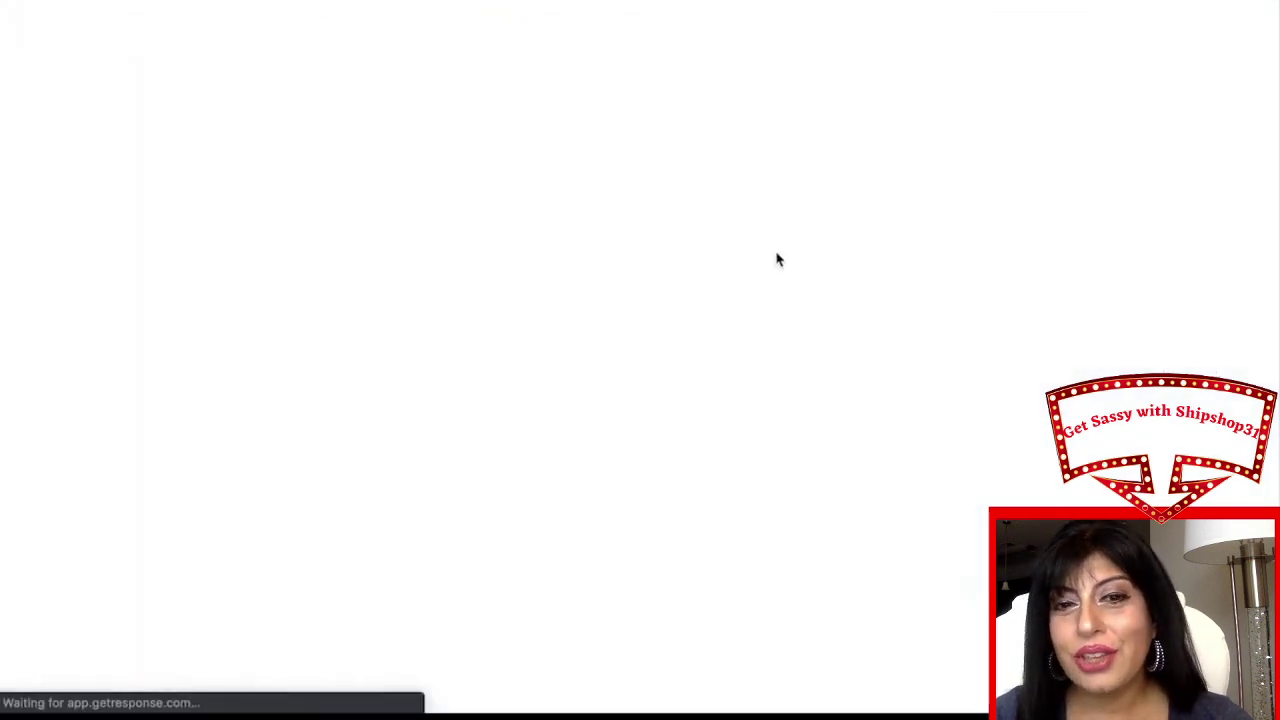
# Look over the webinar settings form, from name, URL and start date to required registration, reminders and access options.
pyautogui.scroll(-2, 246, 320)
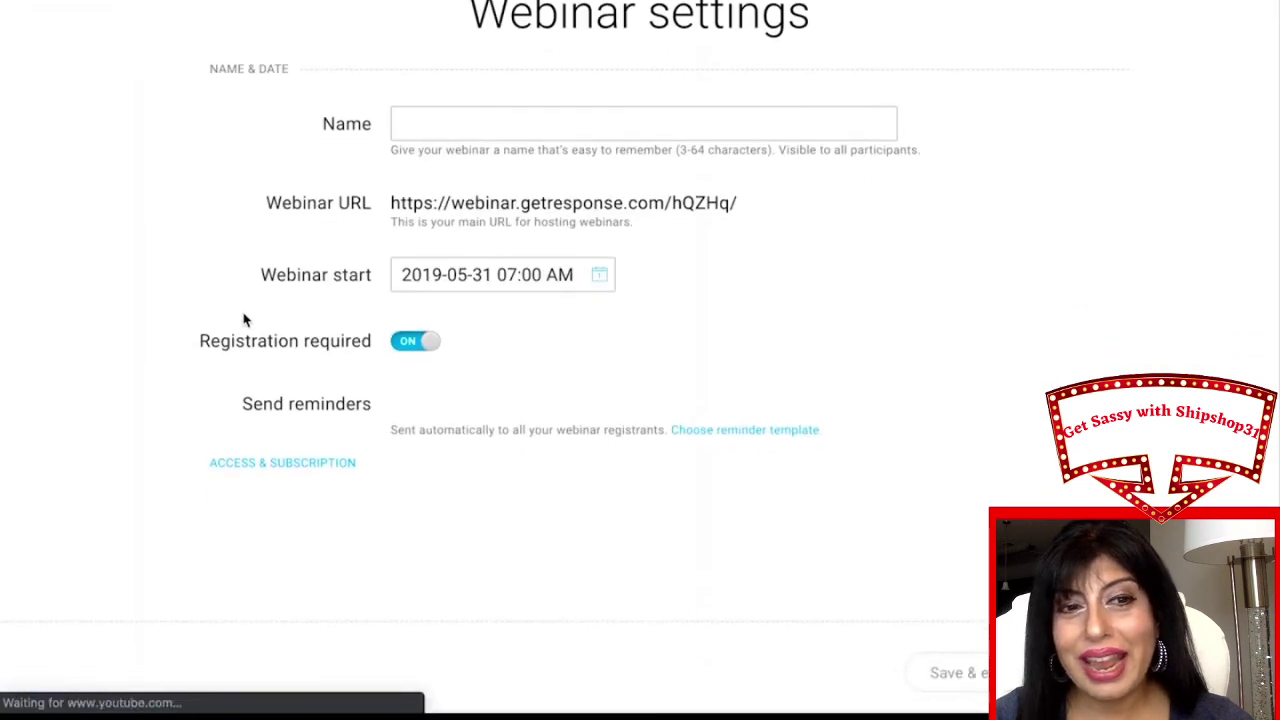
pyautogui.scroll(-5, 320, 366)
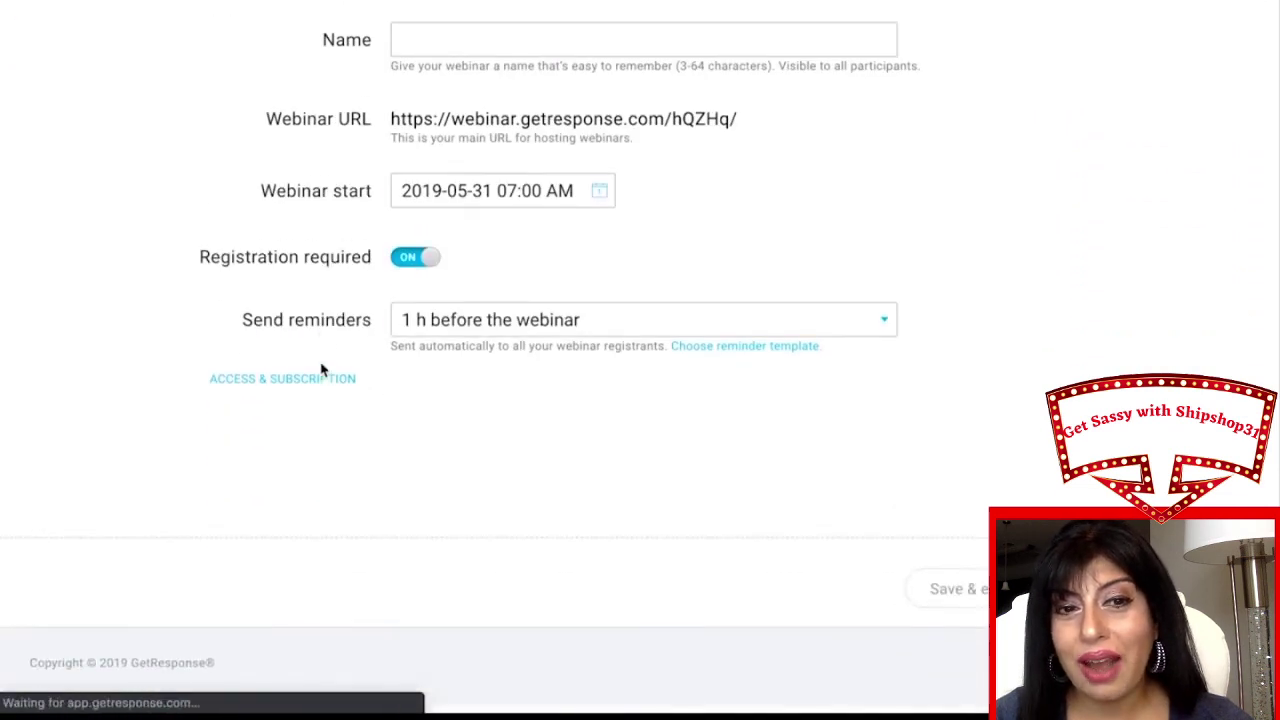
pyautogui.scroll(4, 520, 283)
pyautogui.scroll(-1, 643, 211)
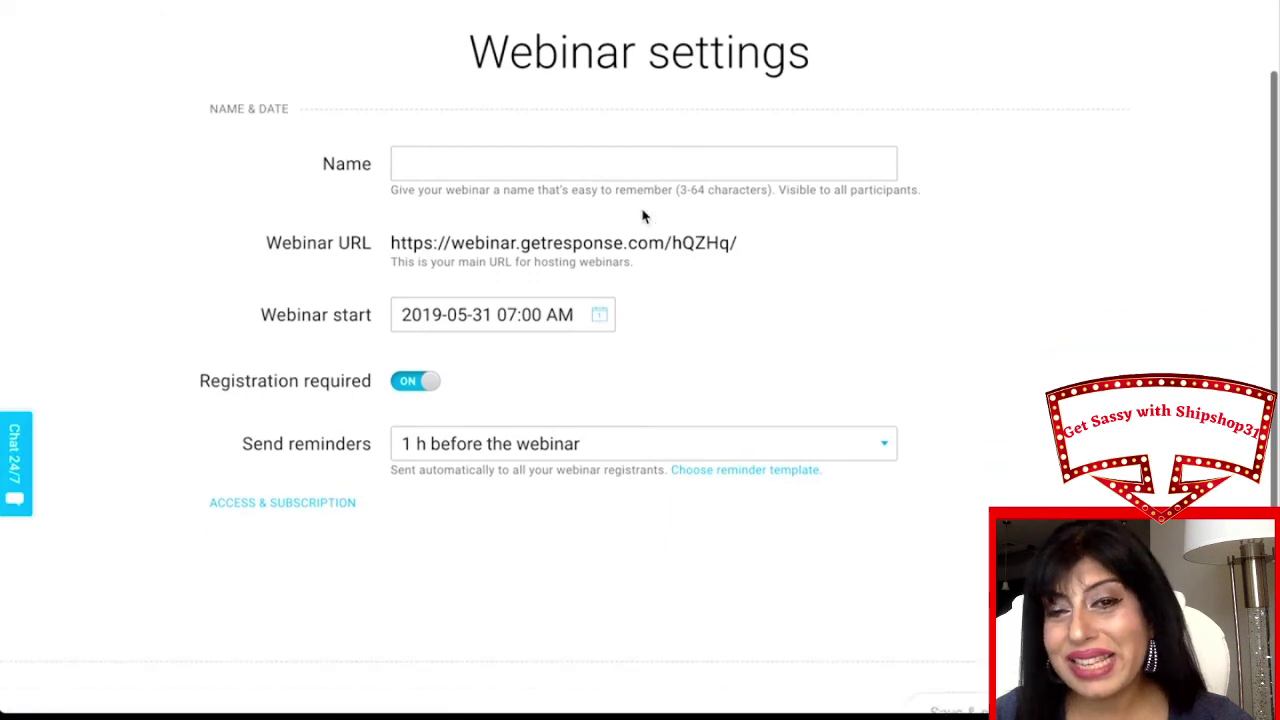
pyautogui.scroll(1, 643, 216)
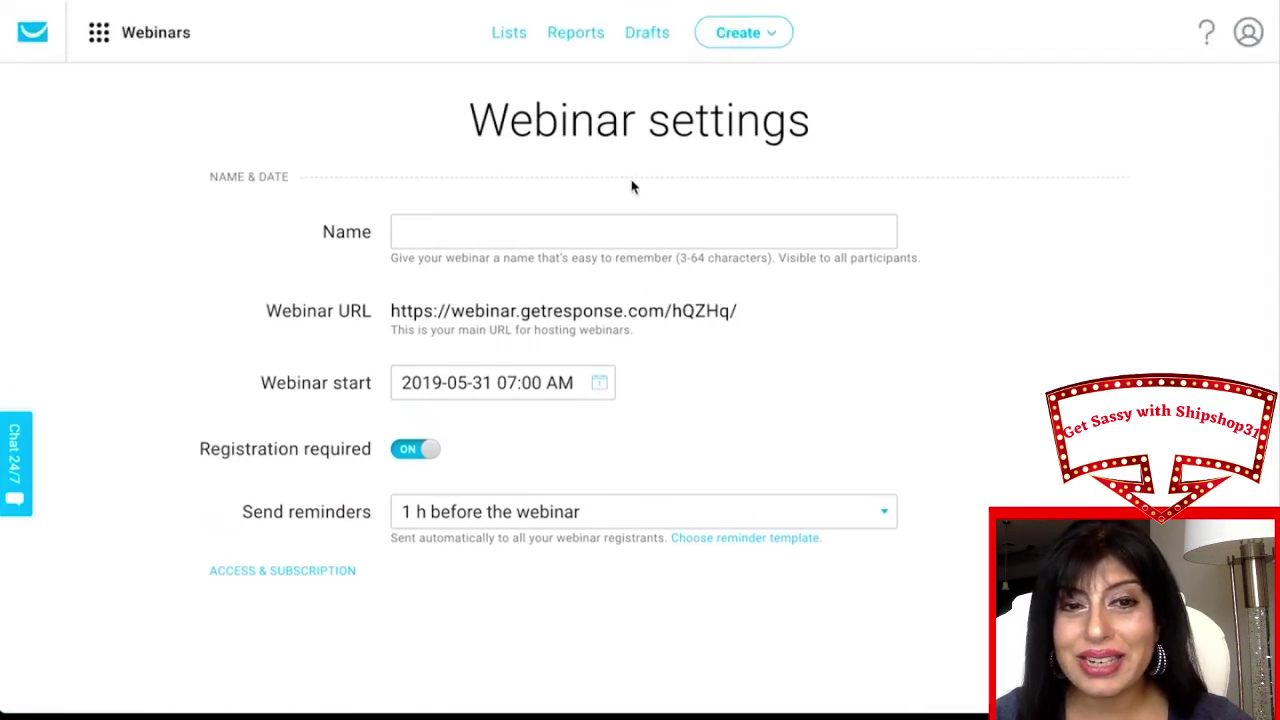
pyautogui.scroll(-3, 621, 372)
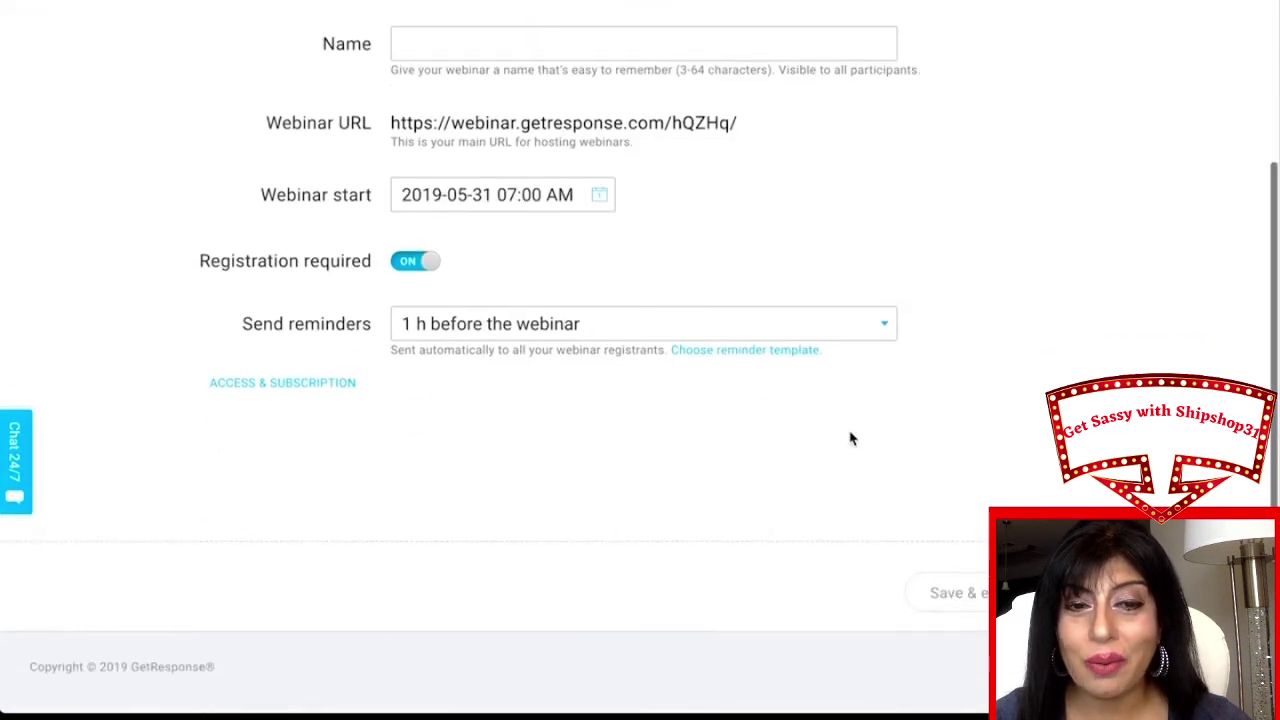
pyautogui.scroll(1, 1038, 347)
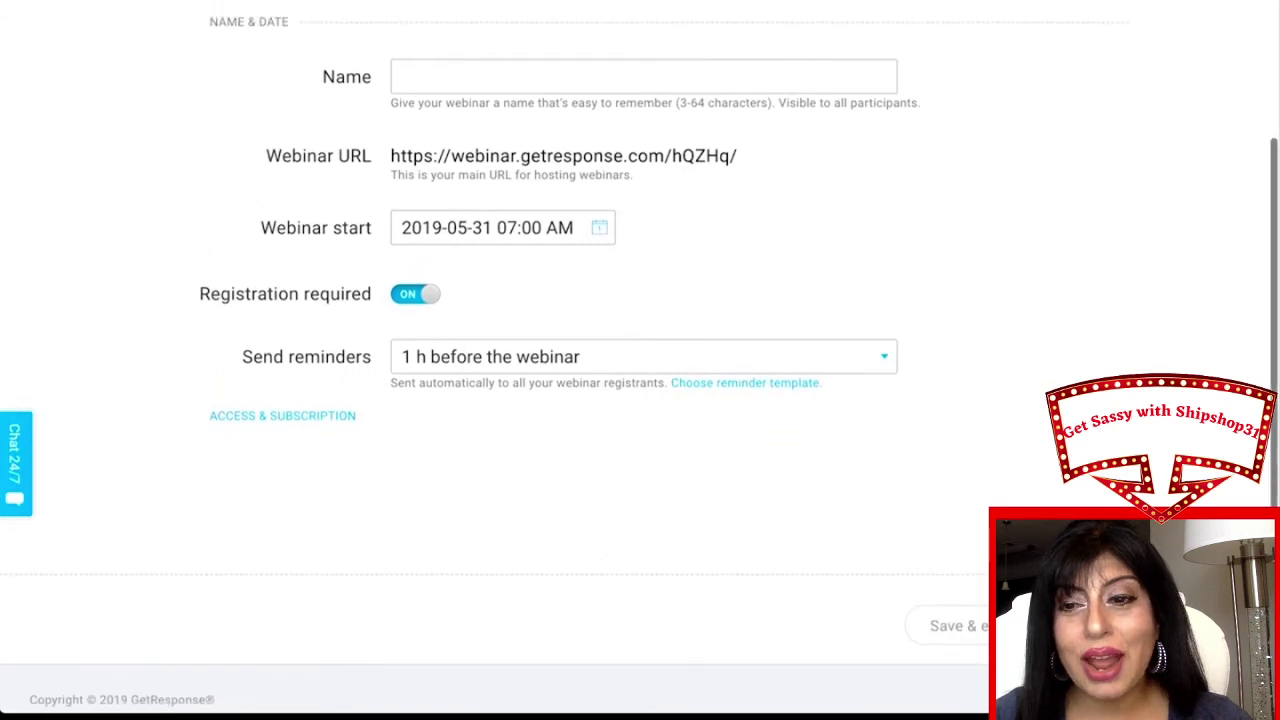
pyautogui.scroll(3, 1040, 410)
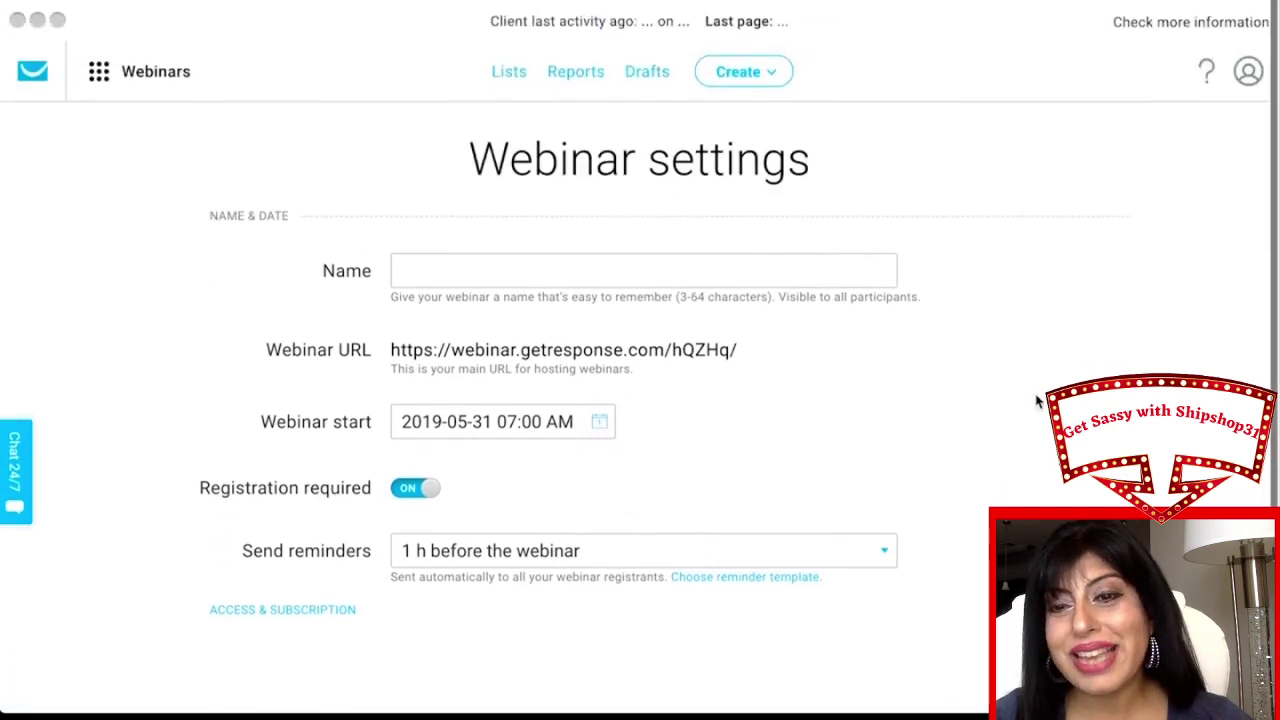